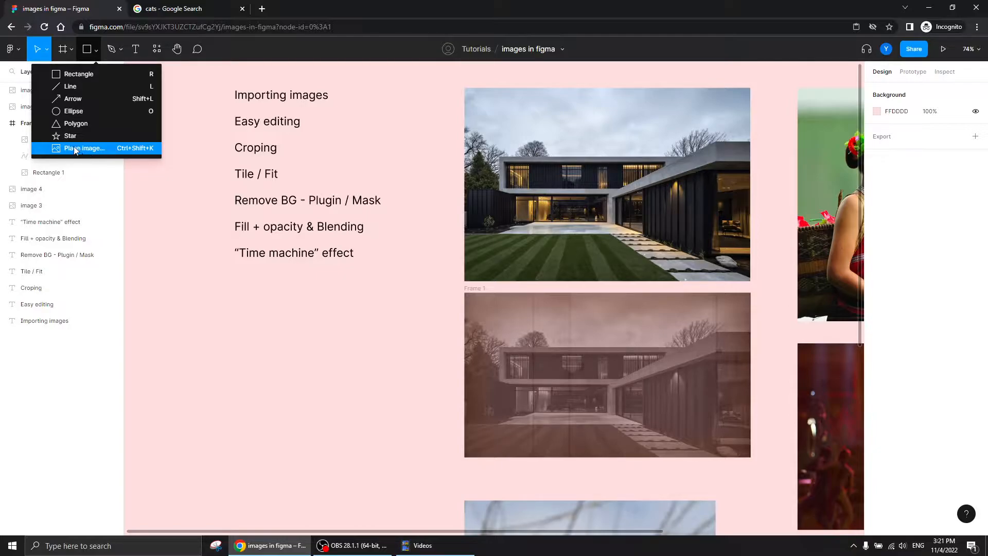
left_click(82, 149)
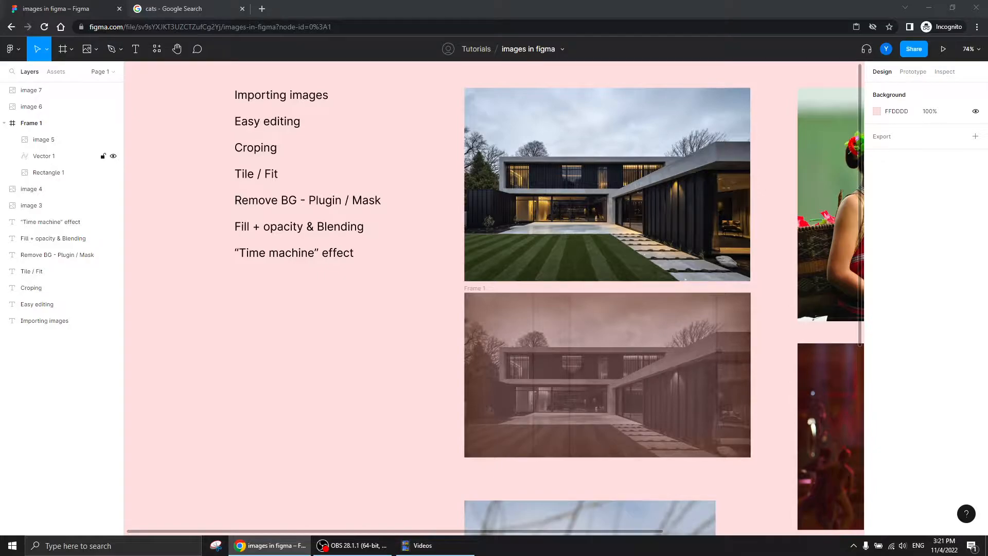
left_click(11, 49)
mouse_move(29, 146)
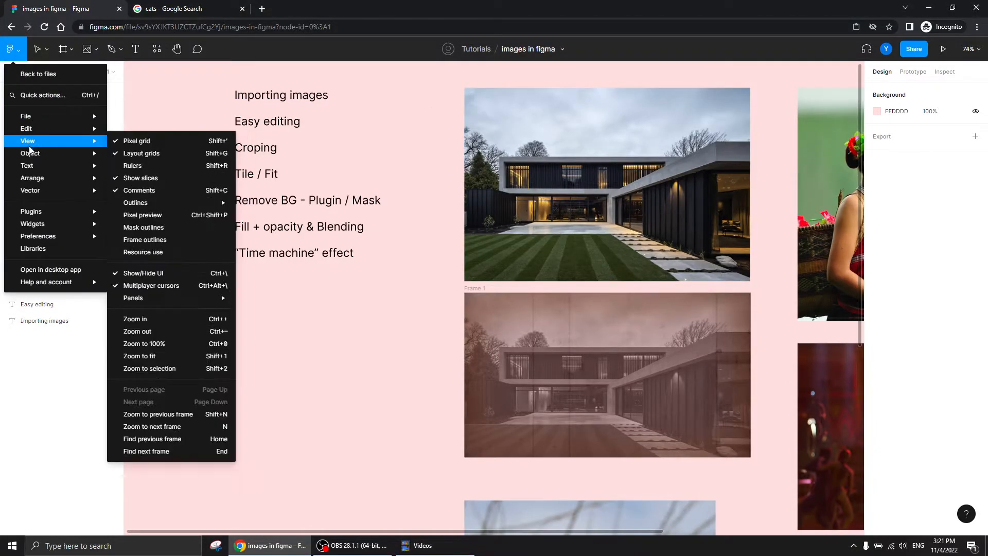
mouse_move(19, 117)
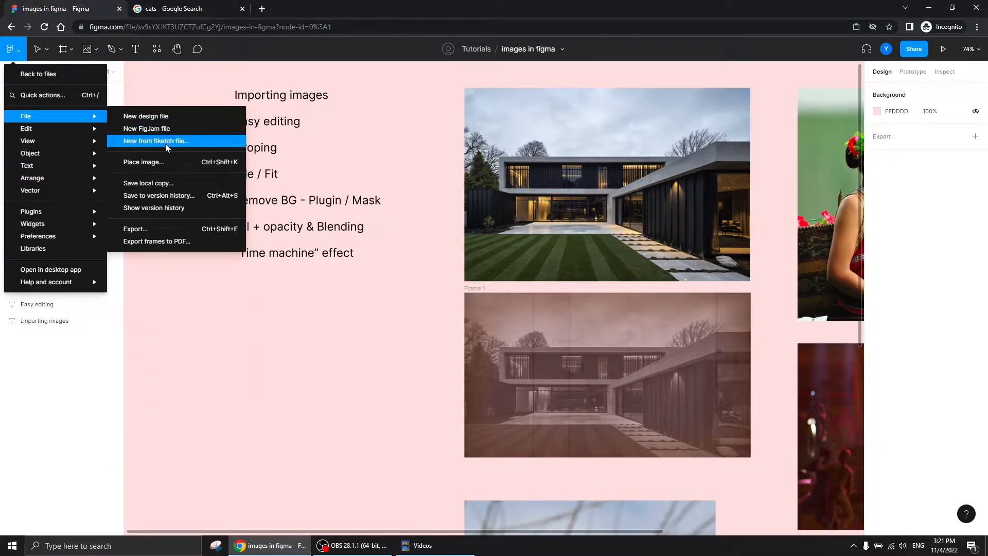
left_click(155, 161)
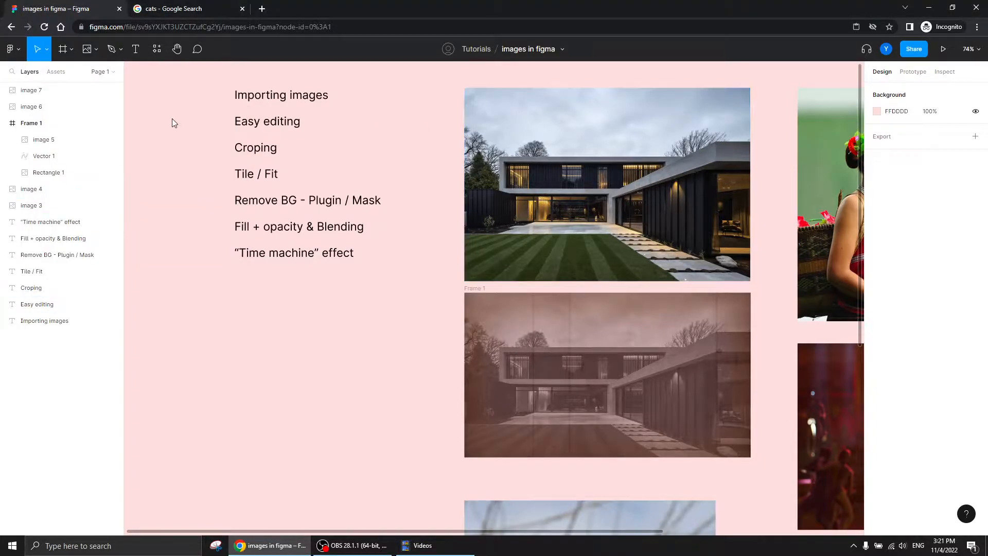
left_click(20, 57)
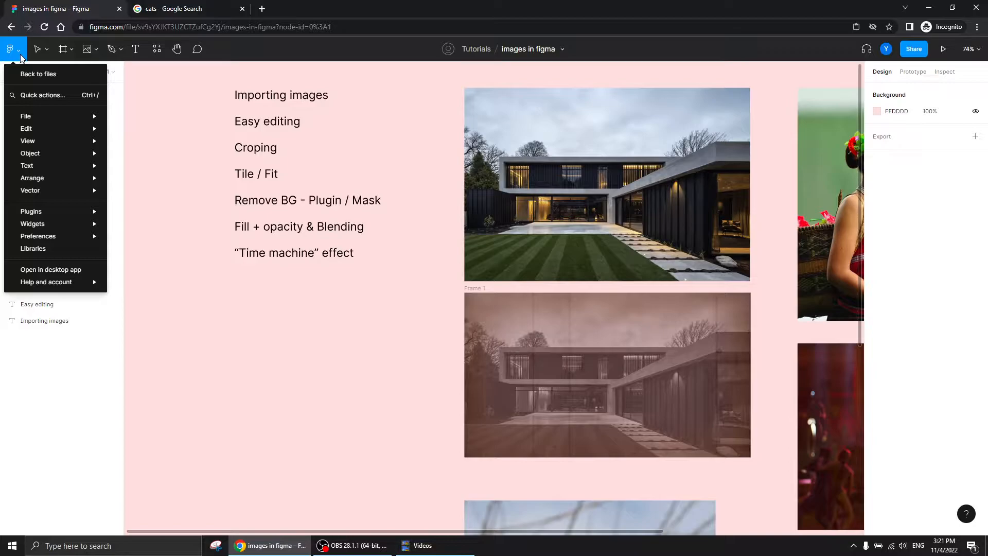
mouse_move(40, 118)
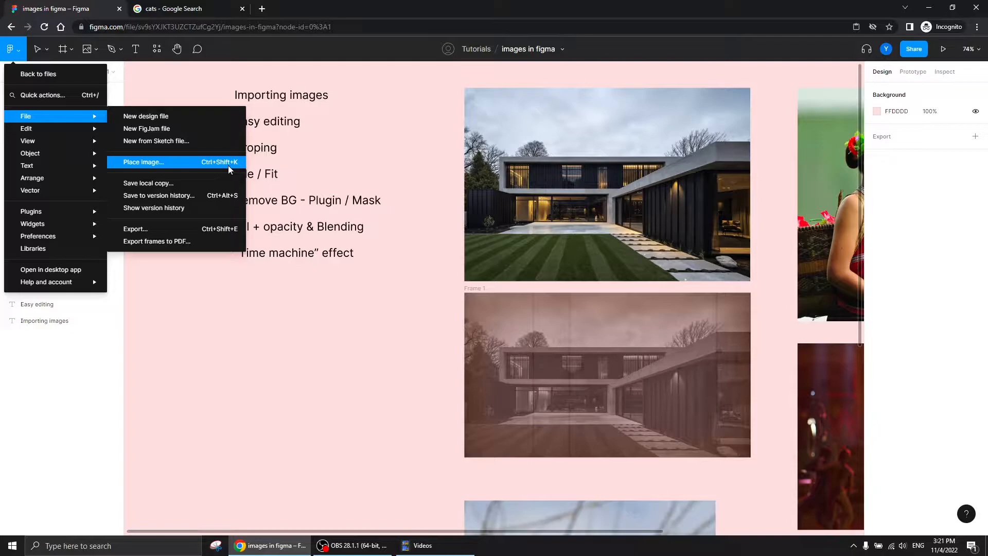
left_click(400, 133)
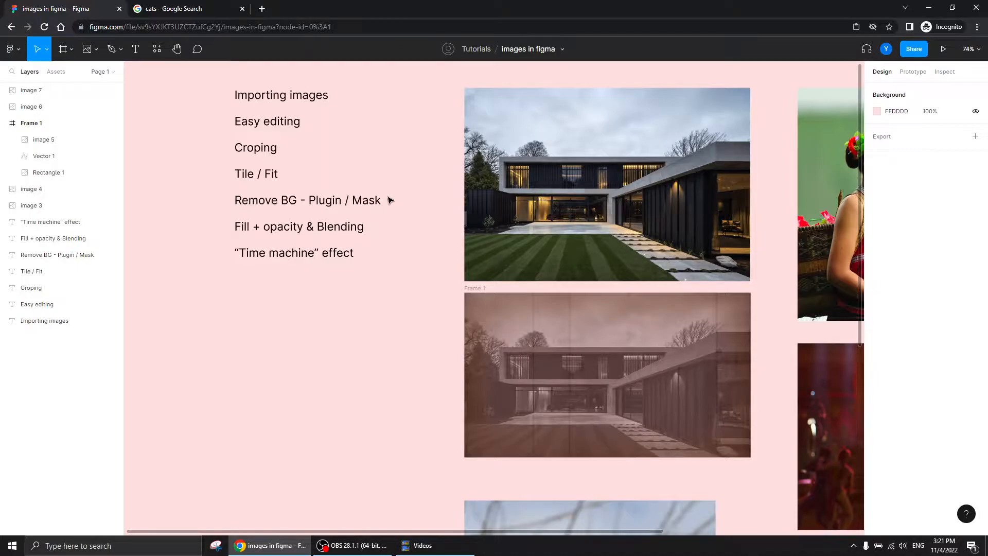
- Place the Nature-Action_i1140 meadow image on the canvas below the list of topics
key("ctrl+shift+k")
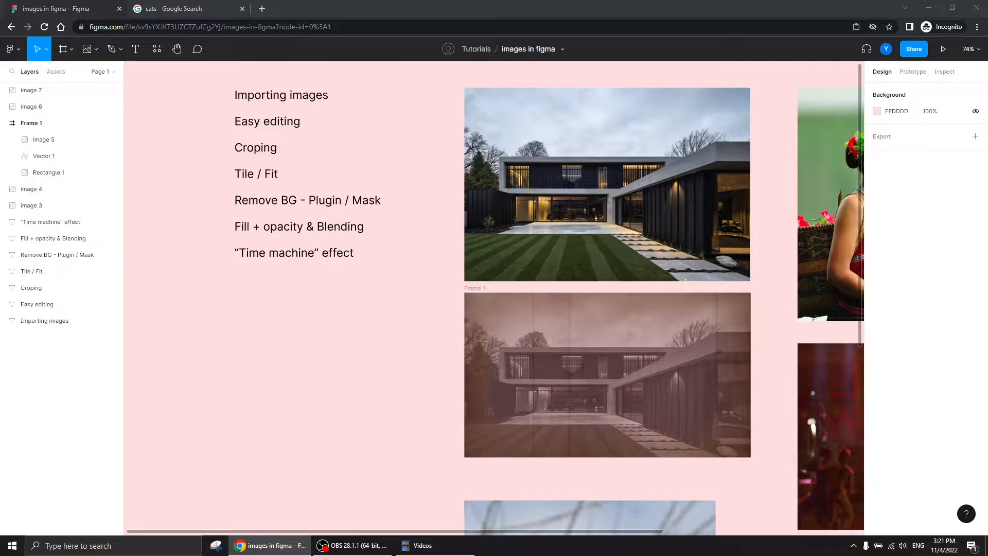
left_click(192, 458)
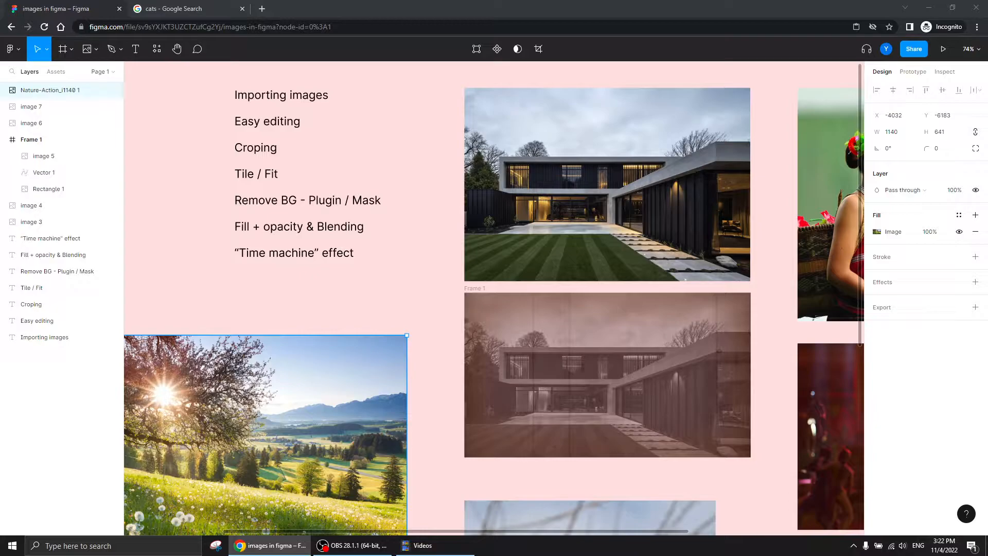
- Import three more images together and place the purple lake, the wooden pier and the meadow one by one on an empty canvas area
left_click(776, 423)
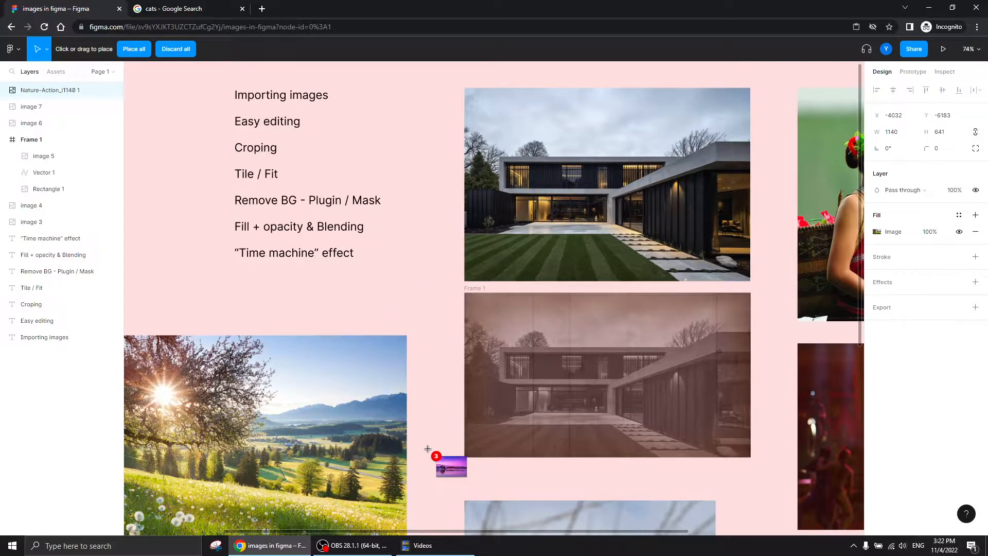
scroll(428, 449, "up", 3)
scroll(426, 447, "down", 15)
scroll(424, 445, "down", 1)
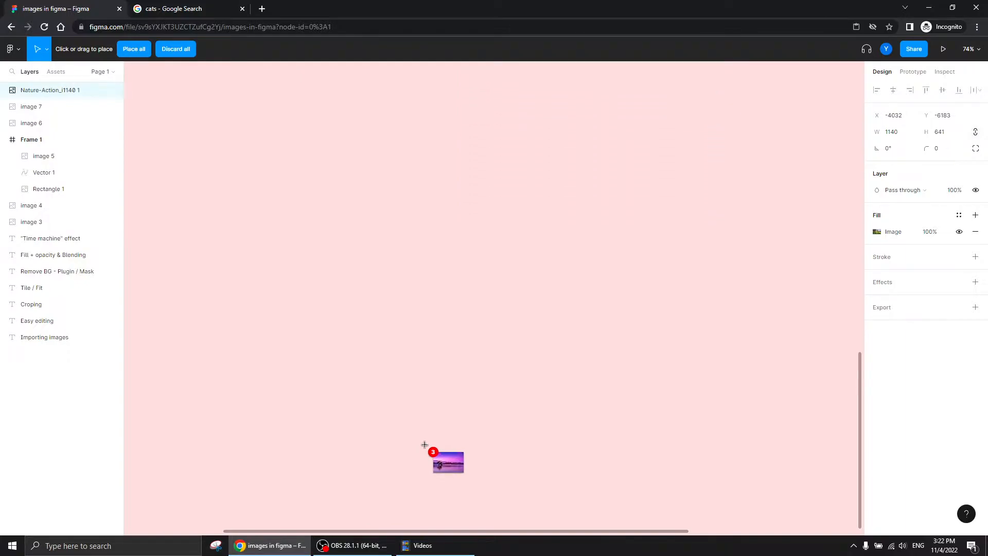
left_click(258, 198)
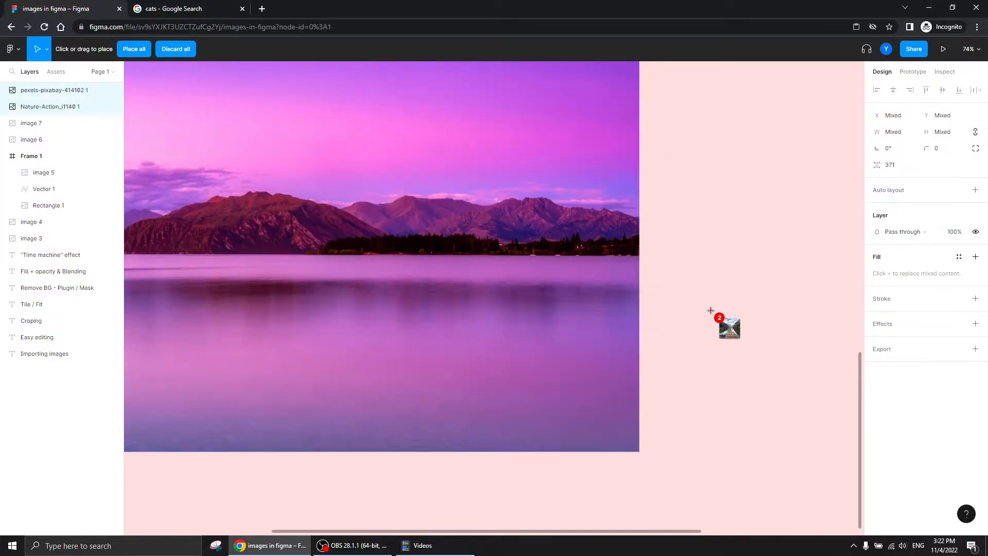
left_click(701, 225)
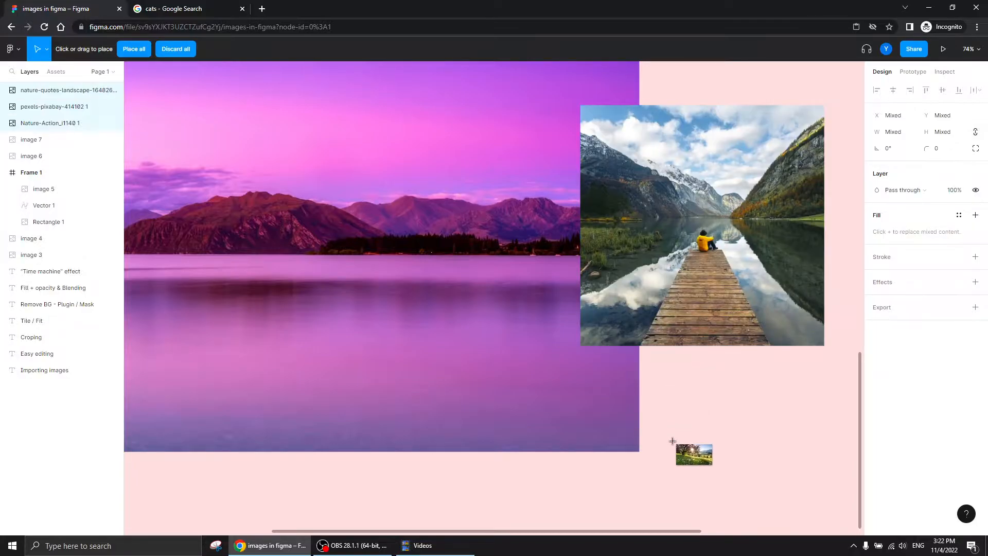
left_click(721, 447)
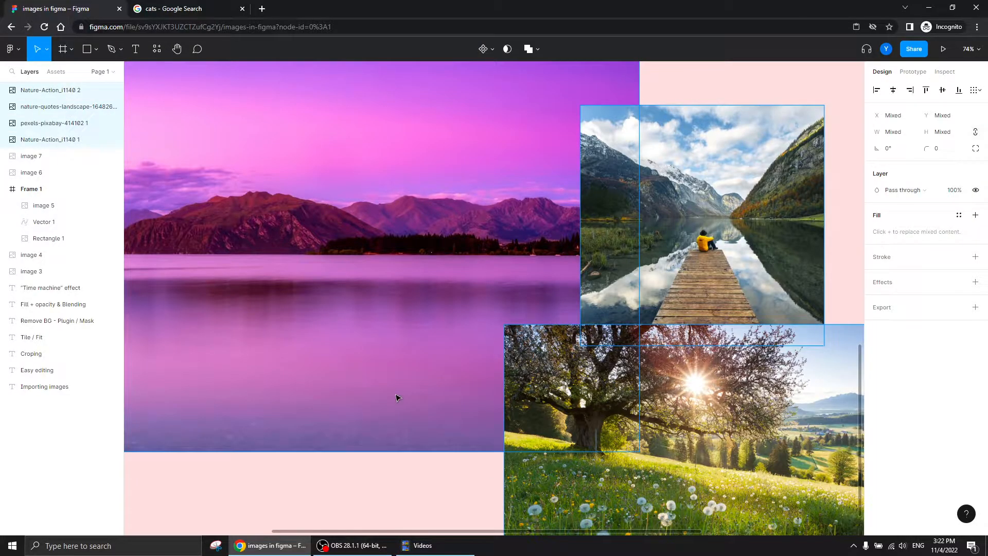
- Move the new meadow image below the purple lake image and line up the wooden pier image beside it
key("minus")
left_click(405, 434)
left_click_drag(661, 378, 286, 483)
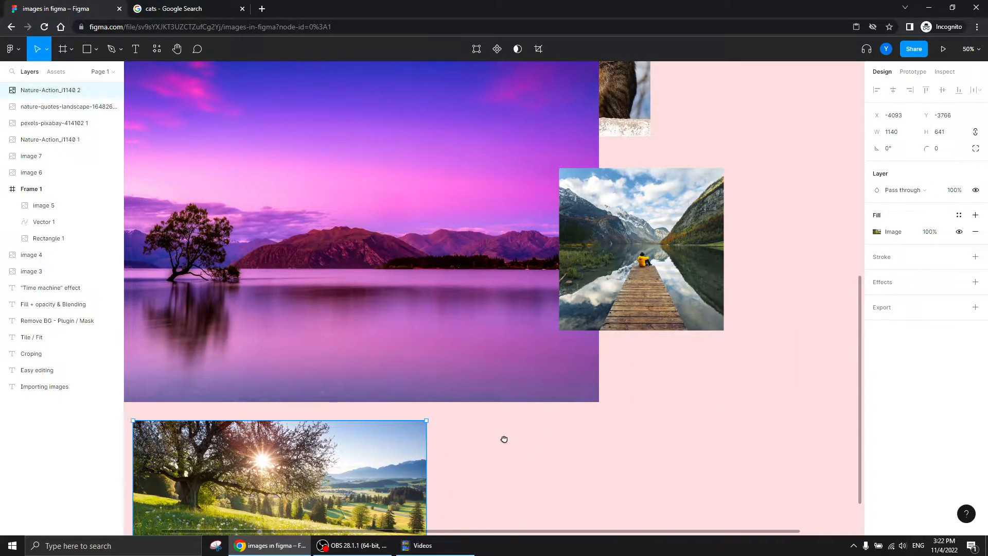
left_click_drag(499, 439, 673, 395)
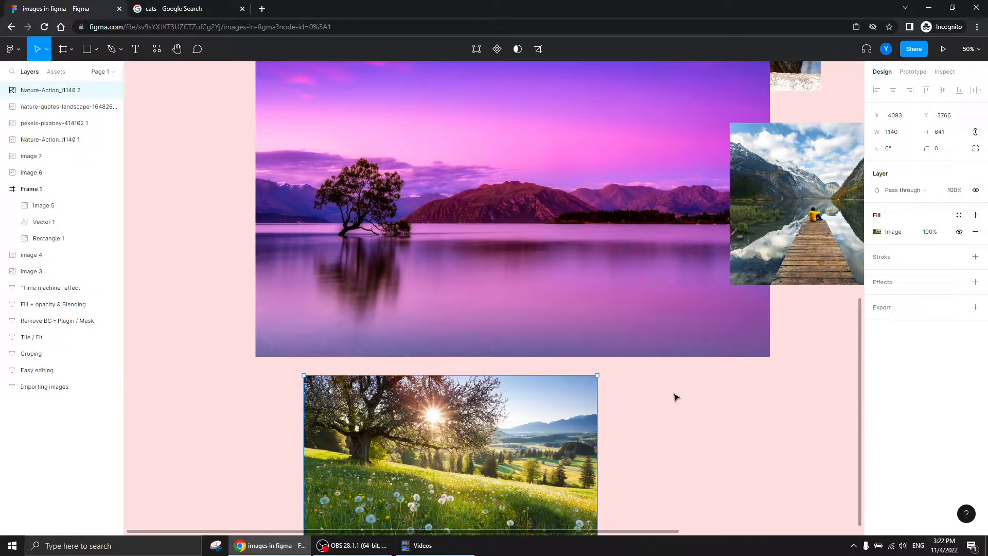
left_click_drag(795, 217, 678, 469)
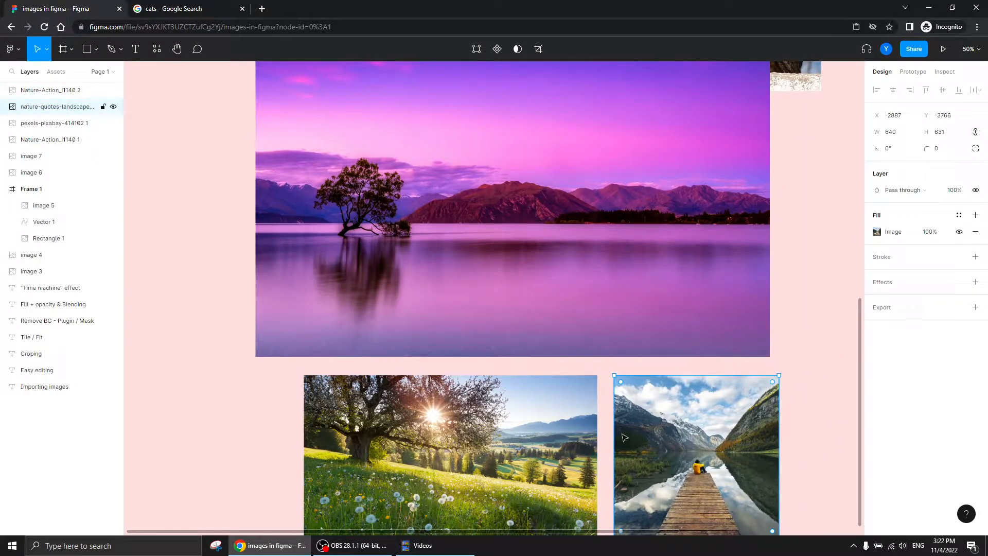
- Copy the jumping orange cat picture from the Google image results and paste it onto an empty area of the Figma canvas
left_click(177, 10)
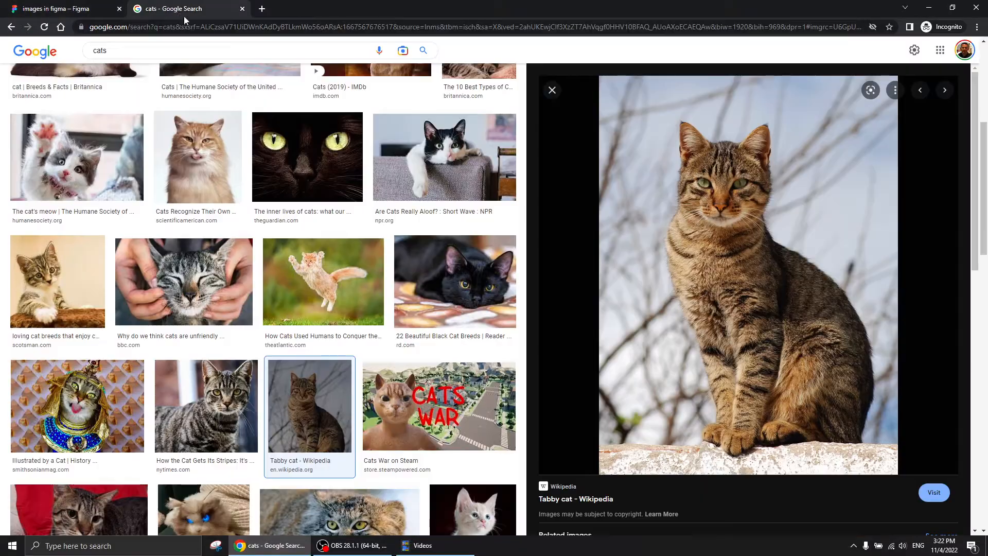
left_click(318, 287)
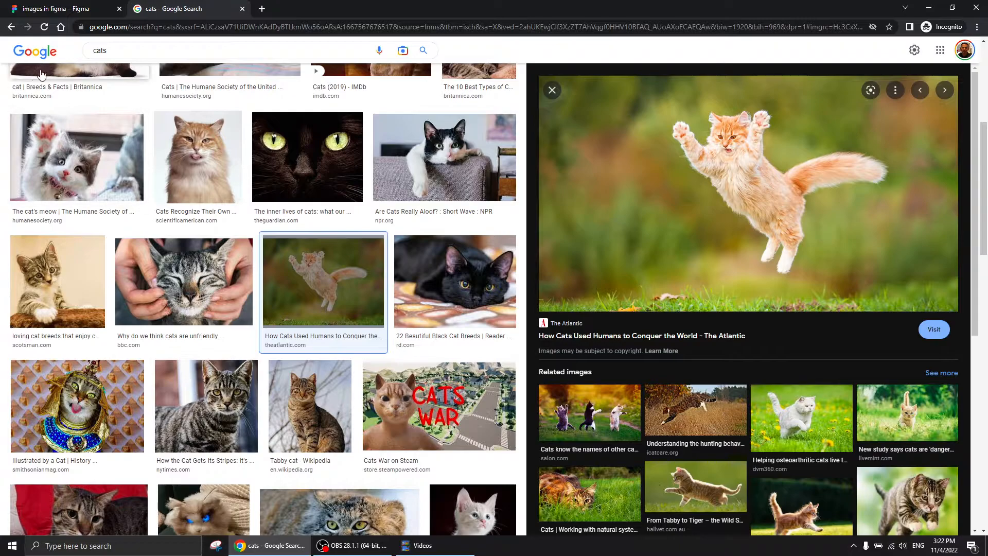
left_click(60, 10)
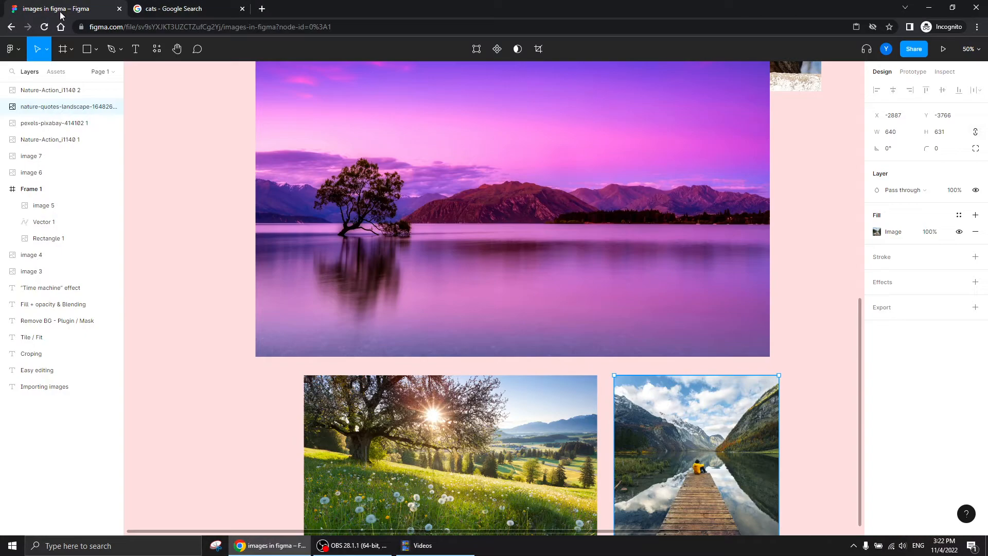
scroll(393, 274, "down", 5)
scroll(393, 274, "left", 8)
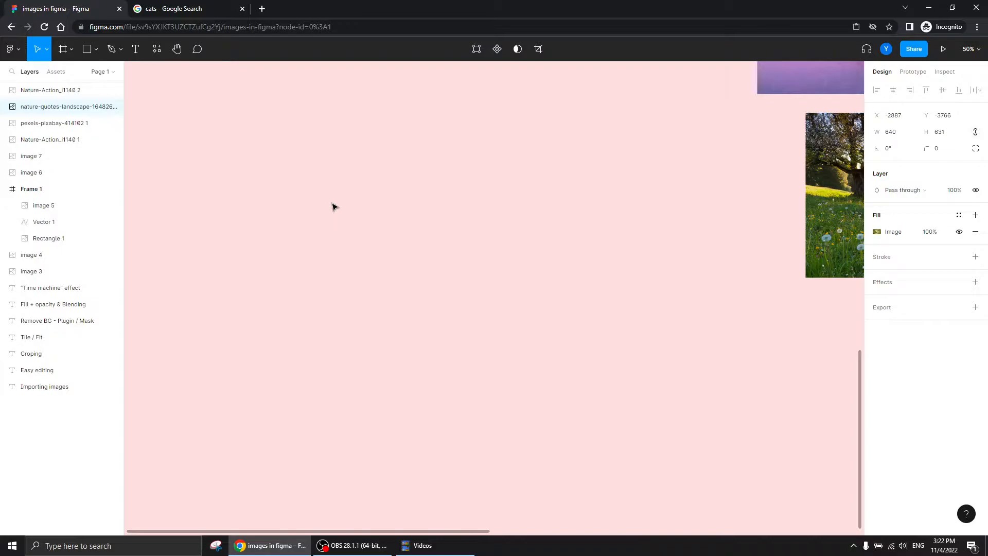
left_click(247, 172)
left_click(133, 7)
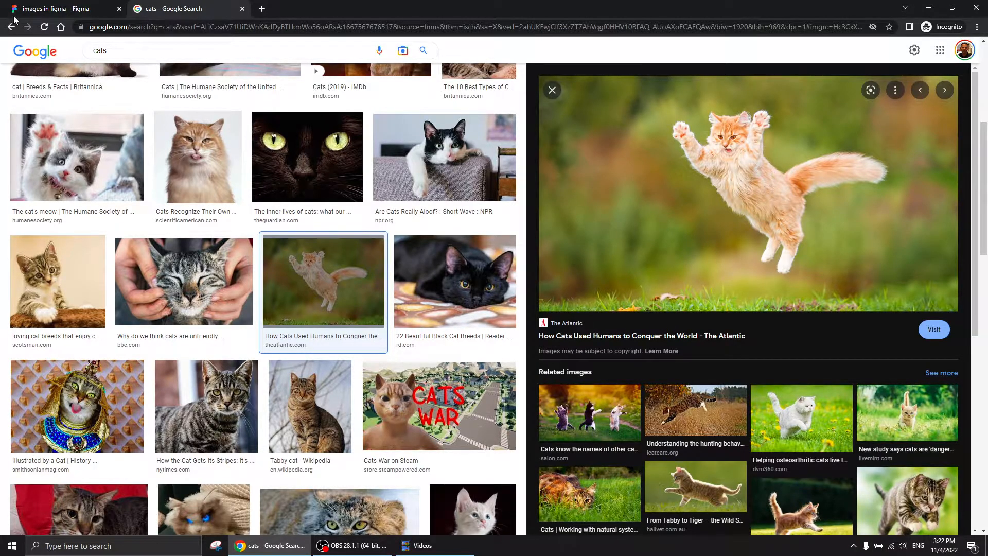
left_click(51, 8)
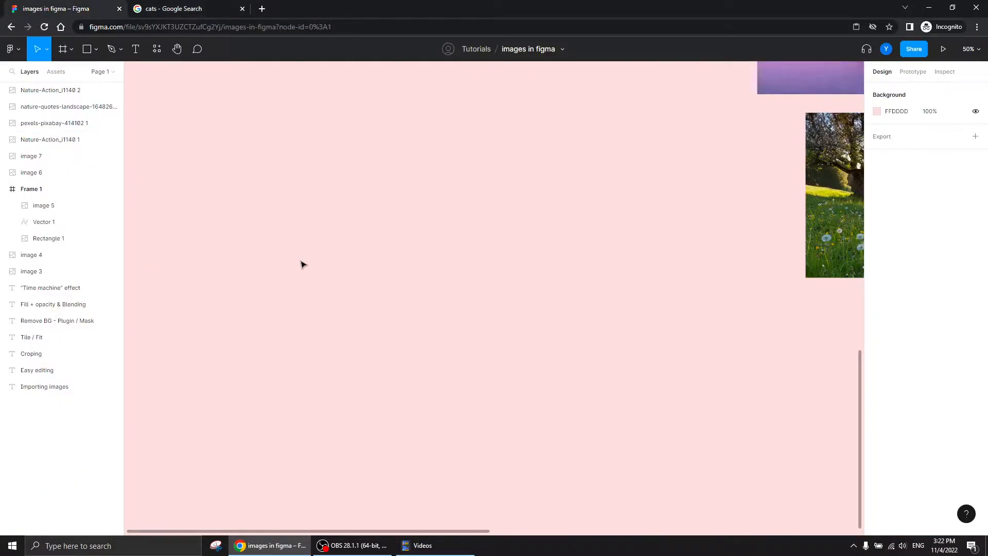
key("ctrl+v")
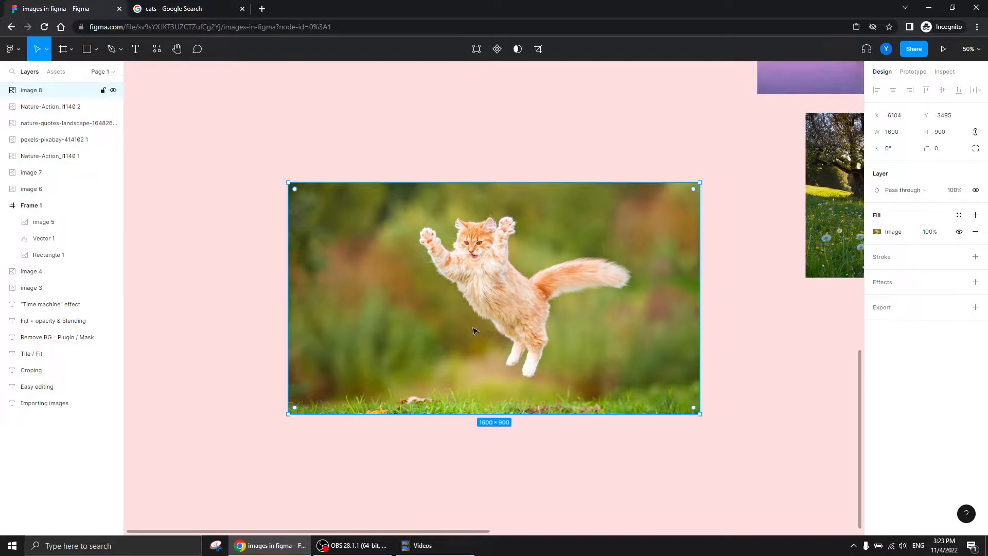
left_click(776, 325)
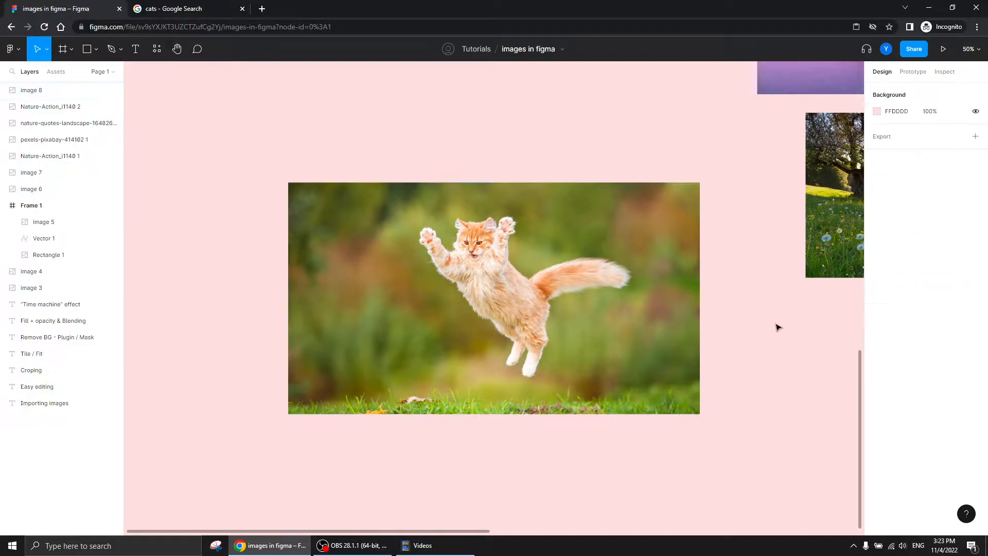
- Move the jumping cat image next to the lower meadow image, aligning their top edges
left_click_drag(761, 251, 682, 396)
left_click_drag(481, 422, 554, 353)
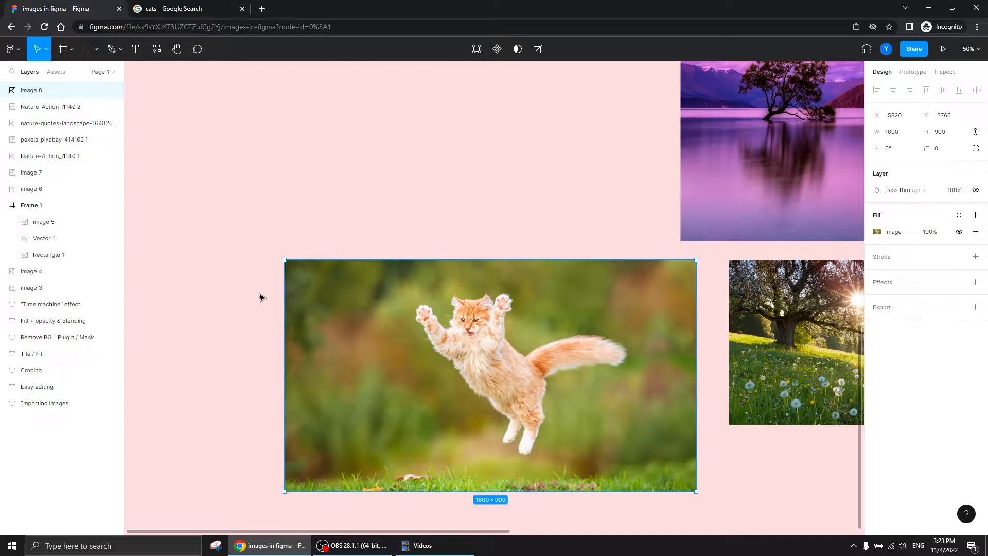
left_click(383, 201)
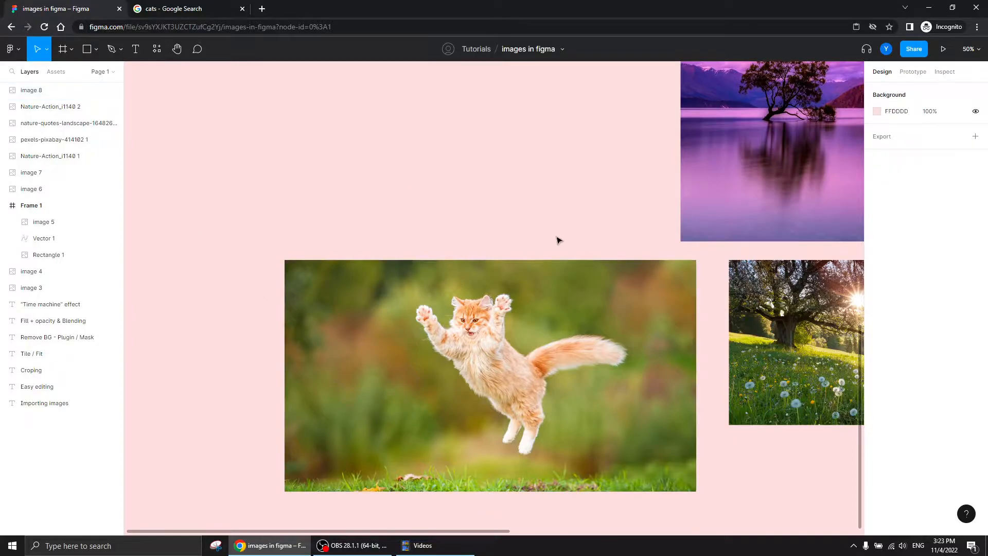
- Select the jumping cat, lower meadow, pier and purple lake images together and move them further down, away from the other images
left_click_drag(554, 242, 371, 247)
key("ctrl+minus")
left_click_drag(452, 236, 269, 312)
left_click_drag(652, 282, 139, 477)
left_click_drag(409, 274, 429, 440)
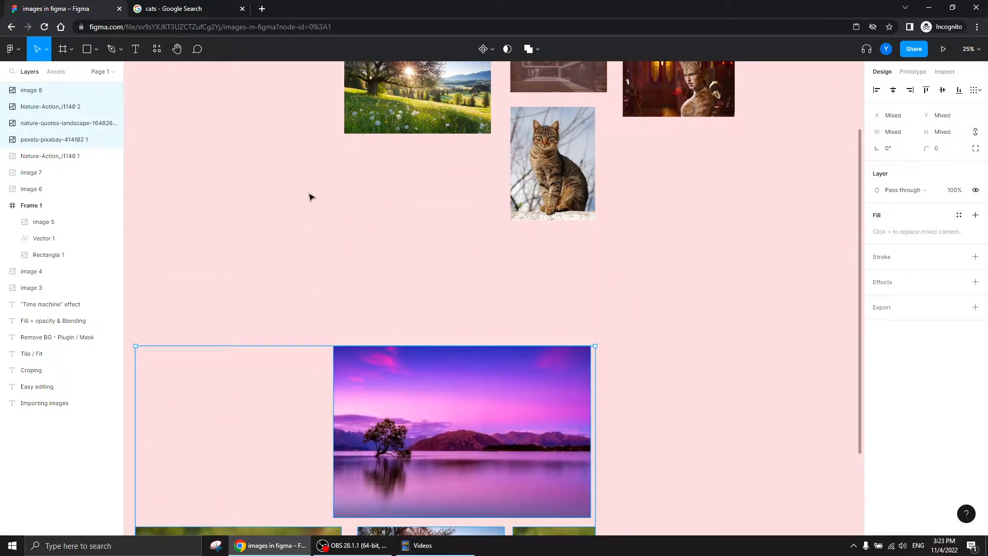
left_click_drag(309, 194, 392, 403)
left_click(311, 300)
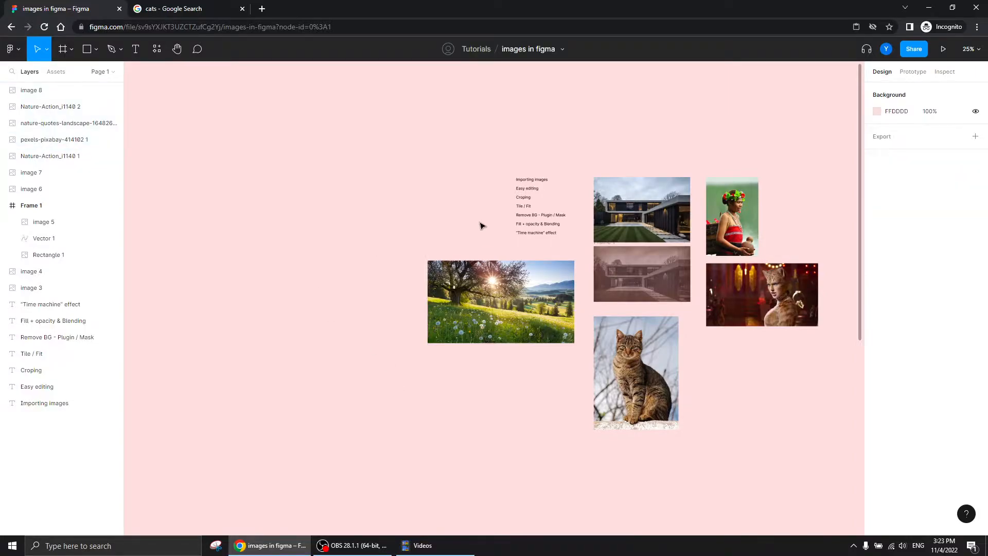
- Open the image fill adjustments for the meadow image below the topic list and move their window beside the image
key("ctrl+plus")
left_click_drag(427, 211, 300, 187)
key("ctrl+plus")
key("ctrl+minus")
left_click(303, 278)
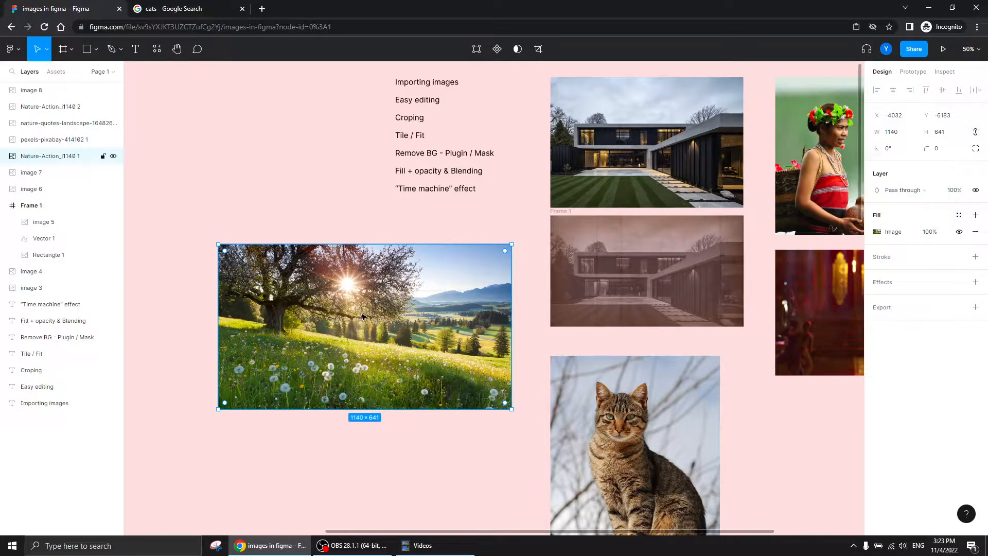
left_click(877, 232)
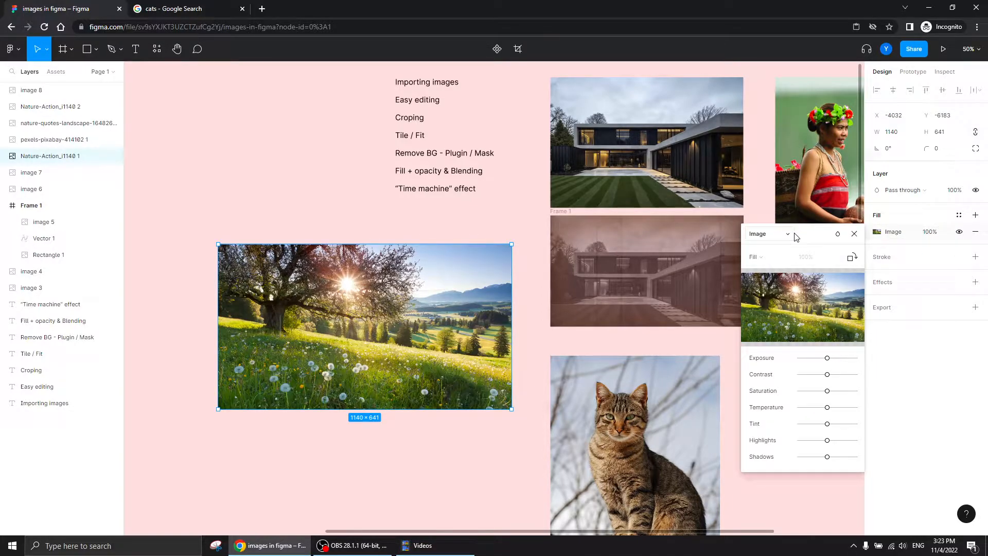
left_click_drag(802, 235, 165, 107)
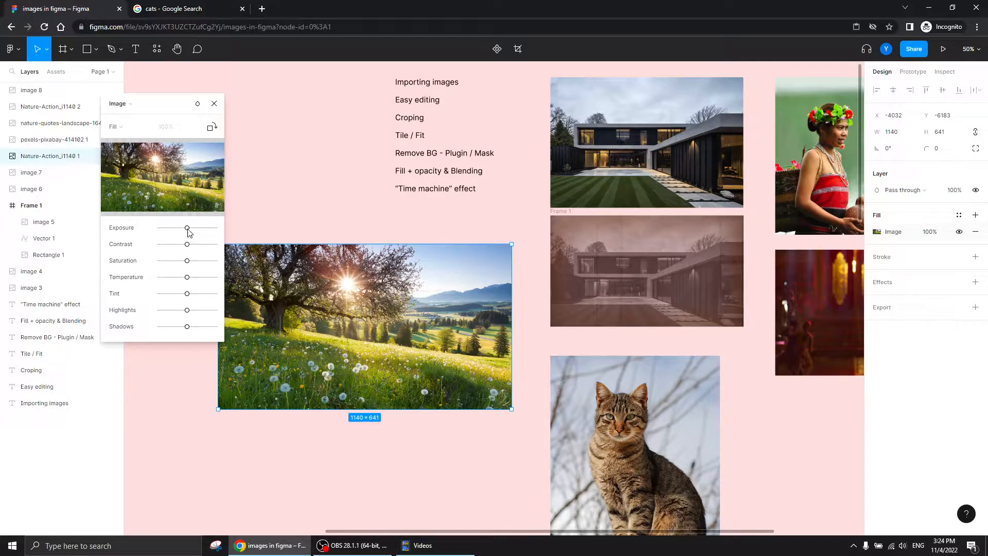
- Try a higher exposure on the meadow image and return it to the neutral setting
mouse_move(184, 232)
left_mouse_down()
mouse_move(170, 233)
mouse_move(203, 236)
mouse_move(189, 239)
left_mouse_up()
left_click_drag(188, 230, 198, 234)
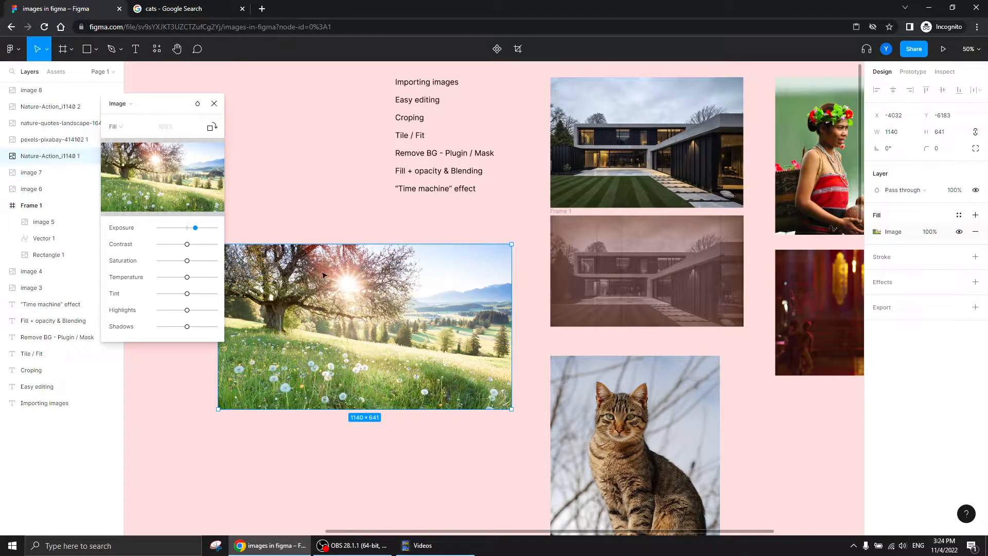
mouse_move(195, 228)
left_mouse_down()
mouse_move(165, 236)
mouse_move(188, 237)
left_mouse_up()
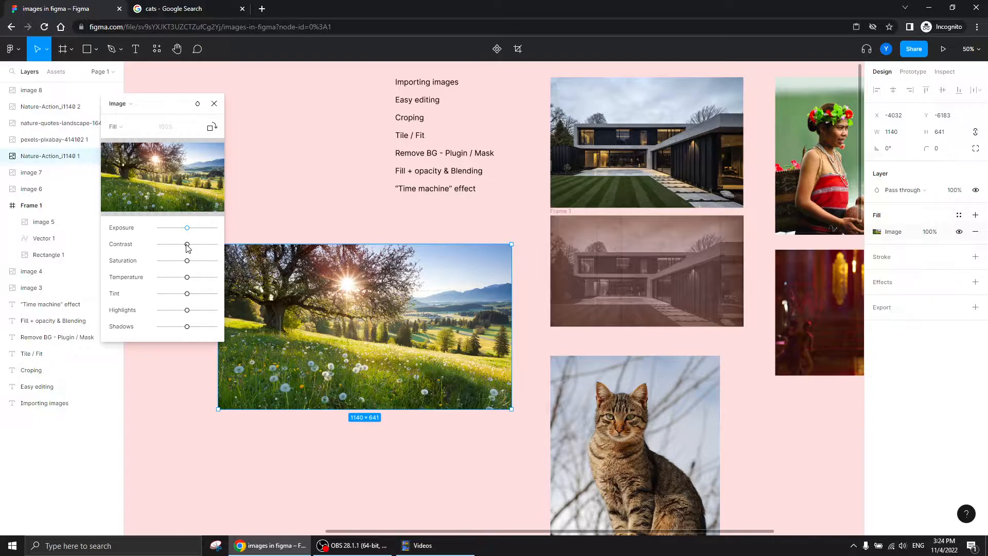
- Raise the meadow image's contrast to the maximum
left_click_drag(187, 244, 225, 267)
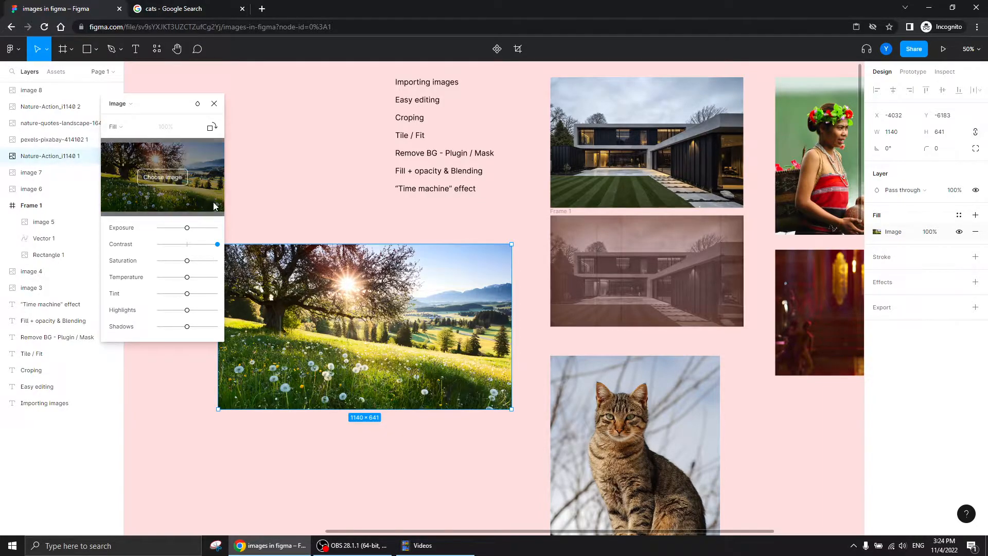
- Lower the meadow image's contrast to the minimum and return it to the neutral setting
left_click_drag(218, 247, 154, 253)
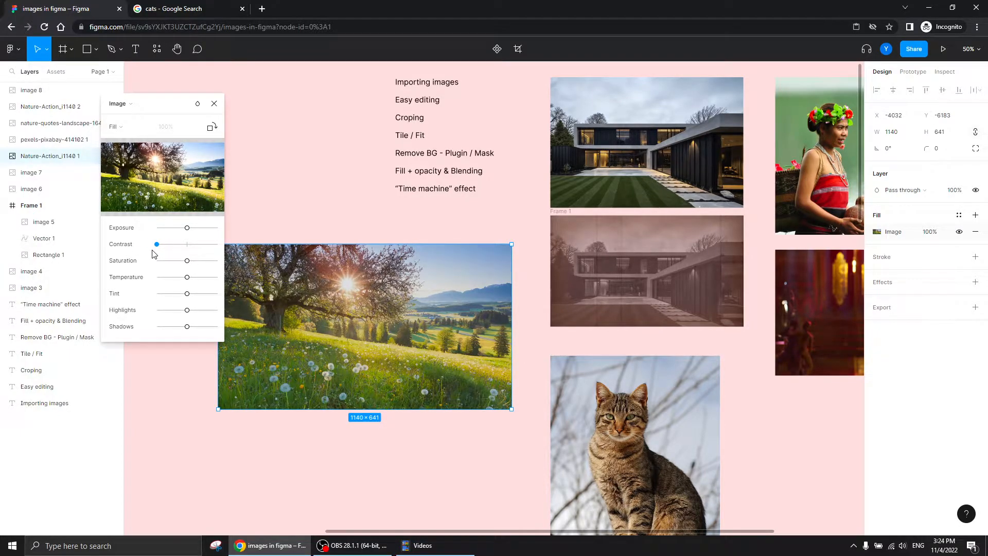
left_click_drag(152, 254, 187, 256)
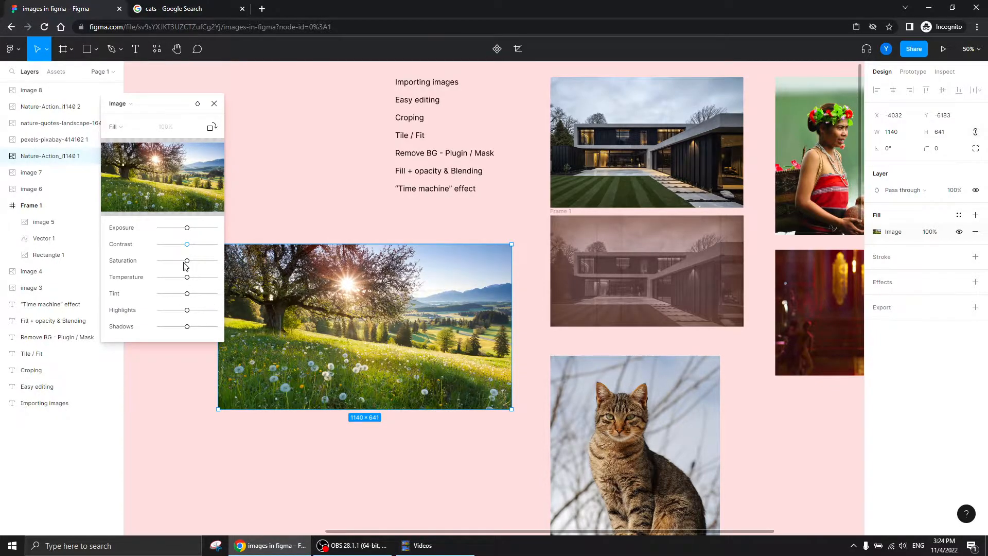
- Desaturate the meadow image fully and restore it, and try its temperature, tint, highlights and shadows, returning each to neutral
left_click_drag(188, 261, 144, 269)
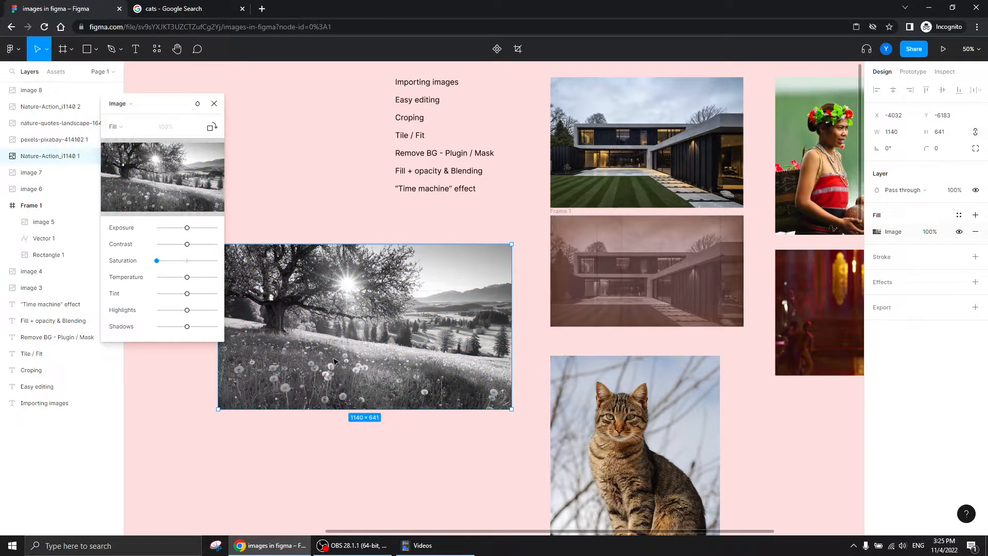
left_click_drag(158, 264, 189, 264)
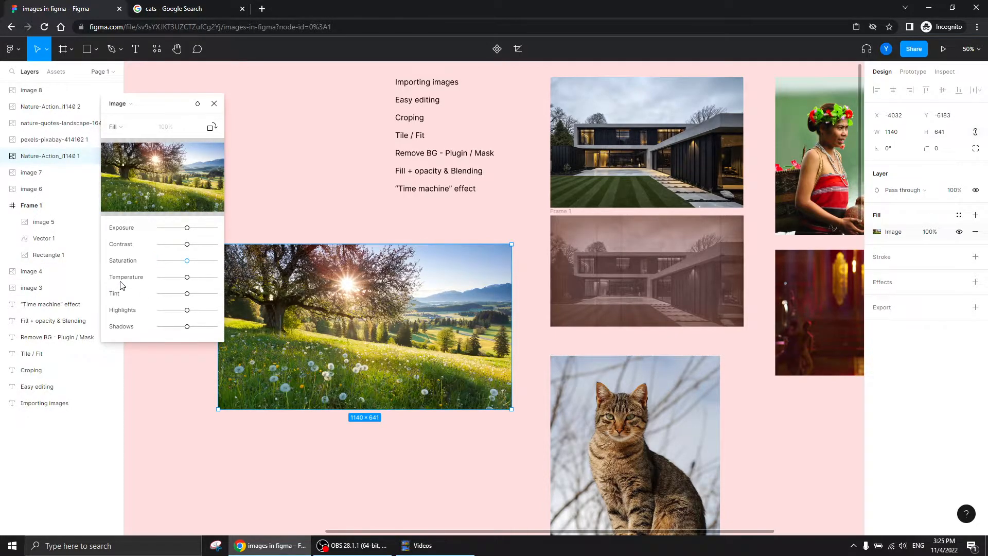
mouse_move(187, 278)
left_mouse_down()
mouse_move(128, 285)
mouse_move(219, 285)
mouse_move(138, 286)
mouse_move(188, 283)
left_mouse_up()
mouse_move(187, 295)
left_mouse_down()
mouse_move(161, 294)
mouse_move(216, 295)
mouse_move(187, 294)
left_mouse_up()
mouse_move(190, 314)
left_mouse_down()
mouse_move(238, 318)
mouse_move(128, 316)
mouse_move(185, 320)
mouse_move(146, 332)
mouse_move(240, 332)
mouse_move(189, 331)
left_mouse_up()
- Set the meadow image's fill mode to Crop and crop it from its upper-right corner to about 630 × 432
left_click_drag(164, 113, 232, 122)
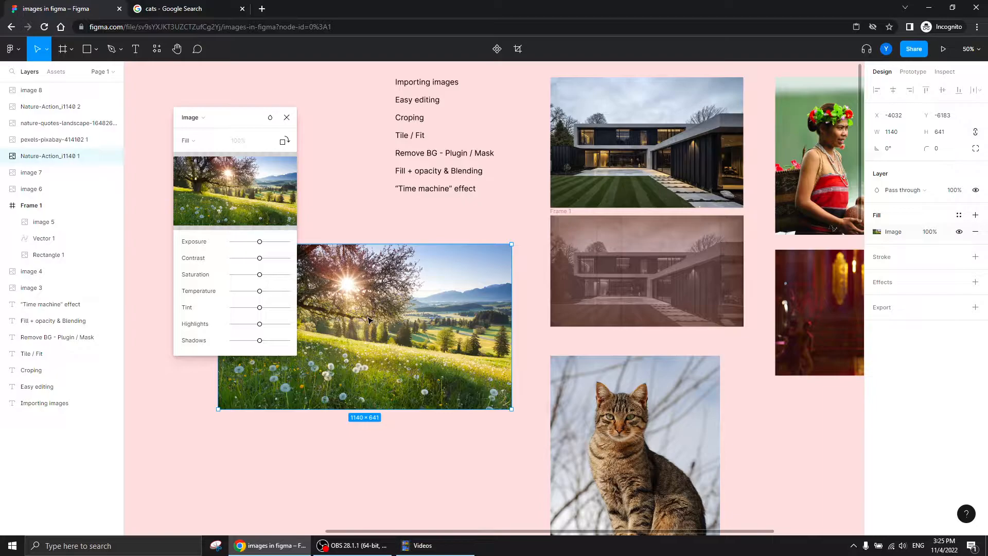
left_click(187, 141)
left_click(198, 166)
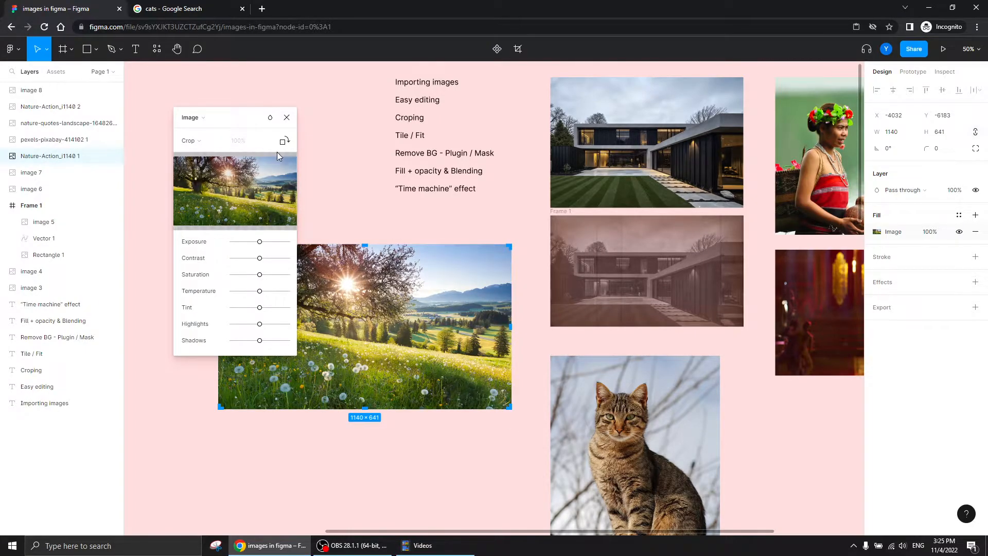
left_click_drag(509, 246, 380, 299)
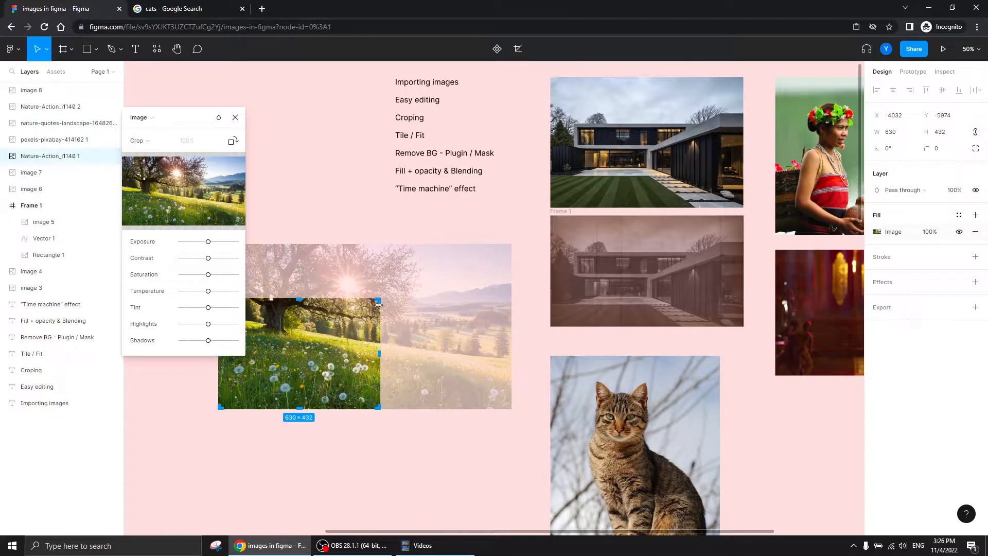
- Reposition the meadow picture inside its crop frame so the sun and tree show, moving the fill settings window out of the way
left_click_drag(309, 352, 268, 381)
left_click_drag(204, 125, 689, 189)
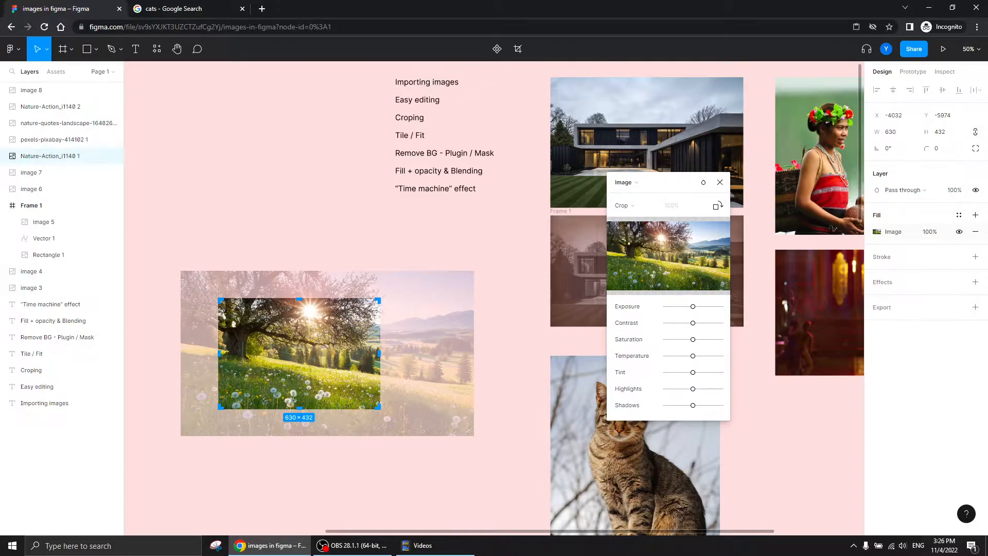
mouse_move(313, 369)
left_mouse_down()
mouse_move(310, 345)
mouse_move(258, 389)
mouse_move(337, 372)
mouse_move(307, 371)
left_mouse_up()
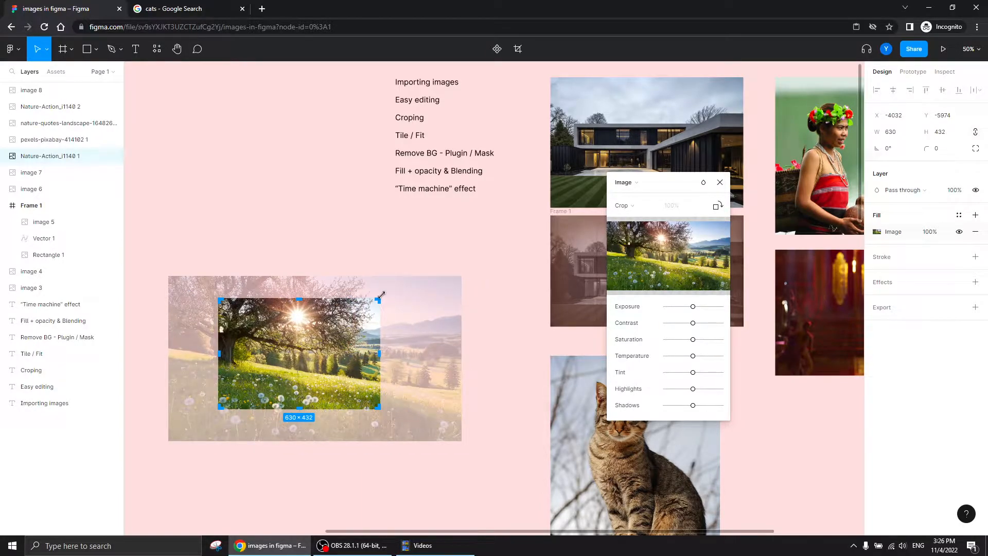
- Rotate the meadow picture clockwise behind its crop frame, keeping the frame itself upright, and apply the crop
left_click_drag(381, 292, 359, 278)
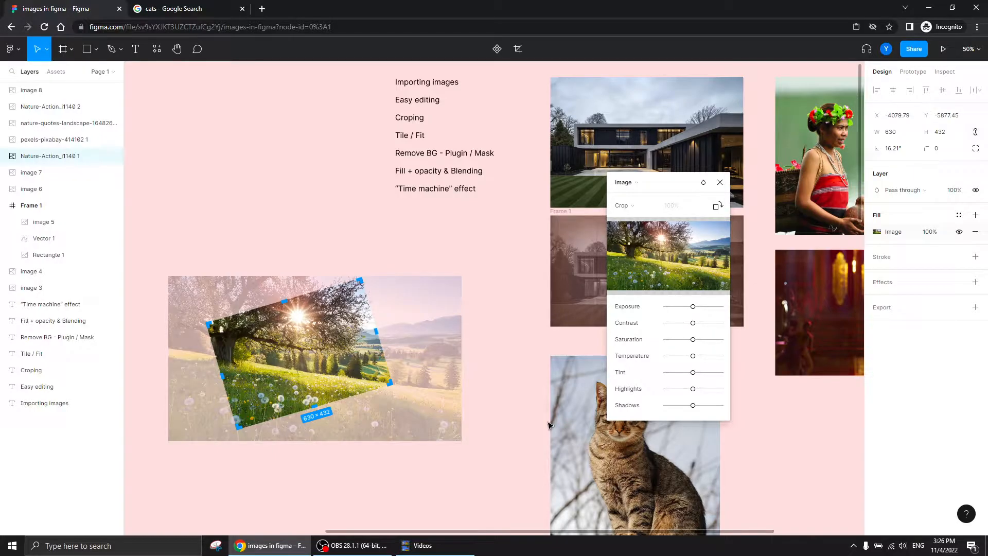
key("ctrl+z")
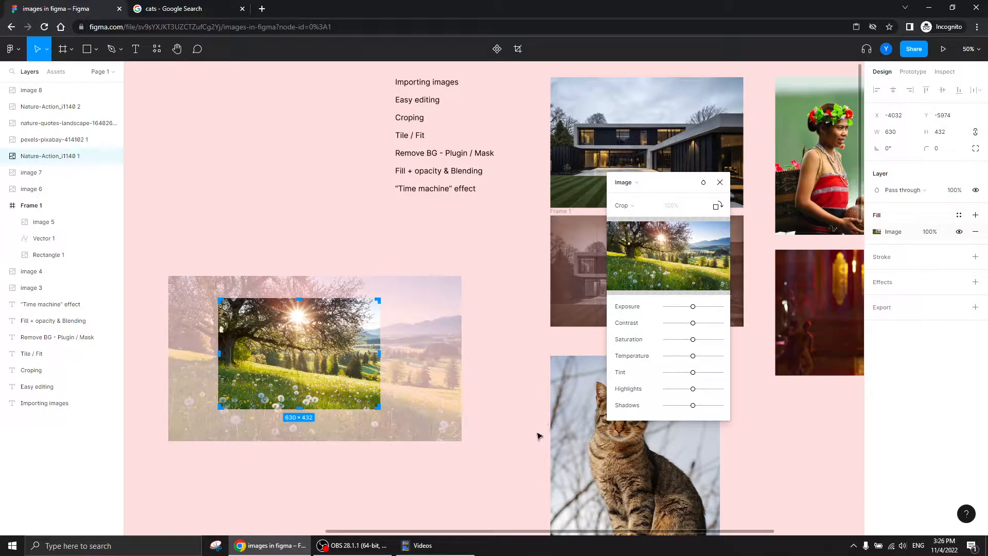
left_click_drag(463, 273, 478, 324)
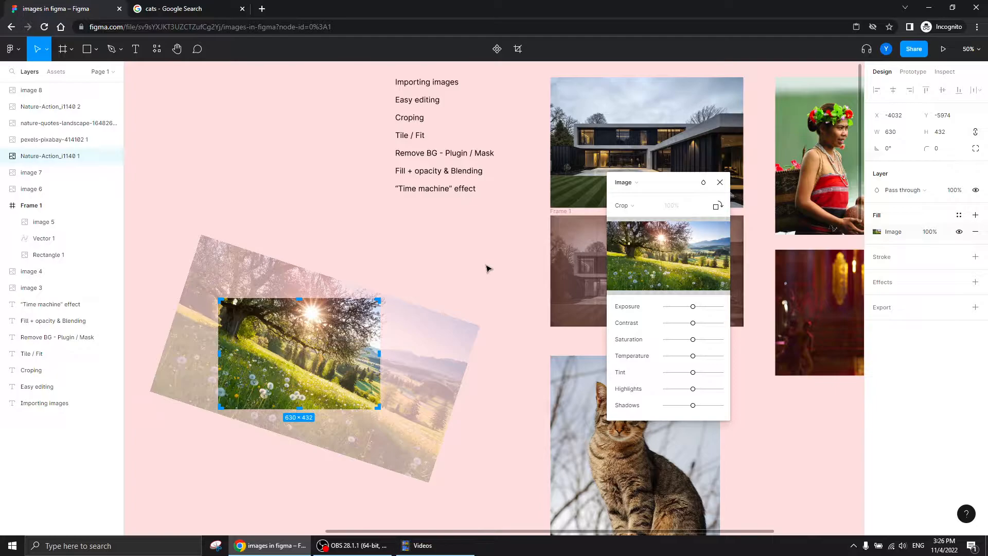
key("Return")
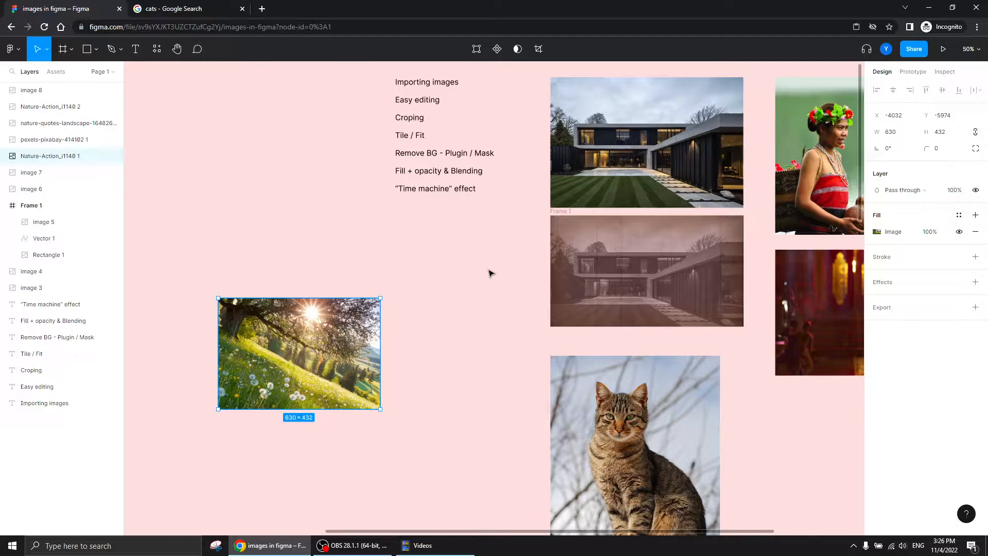
- Check that the meadow crop is still editable and move the cropped image down, level with the top of the sitting cat image
left_click_drag(284, 344, 357, 317)
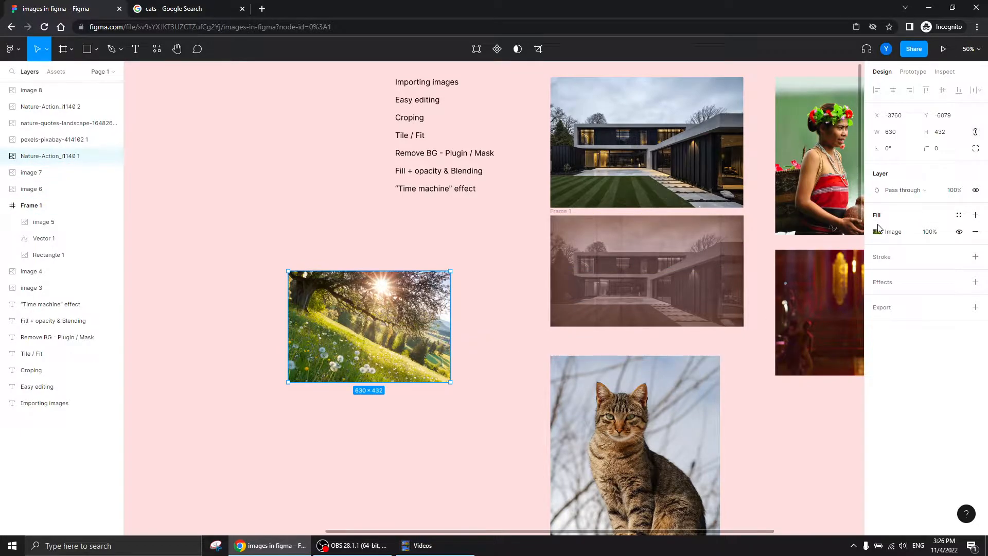
left_click(877, 231)
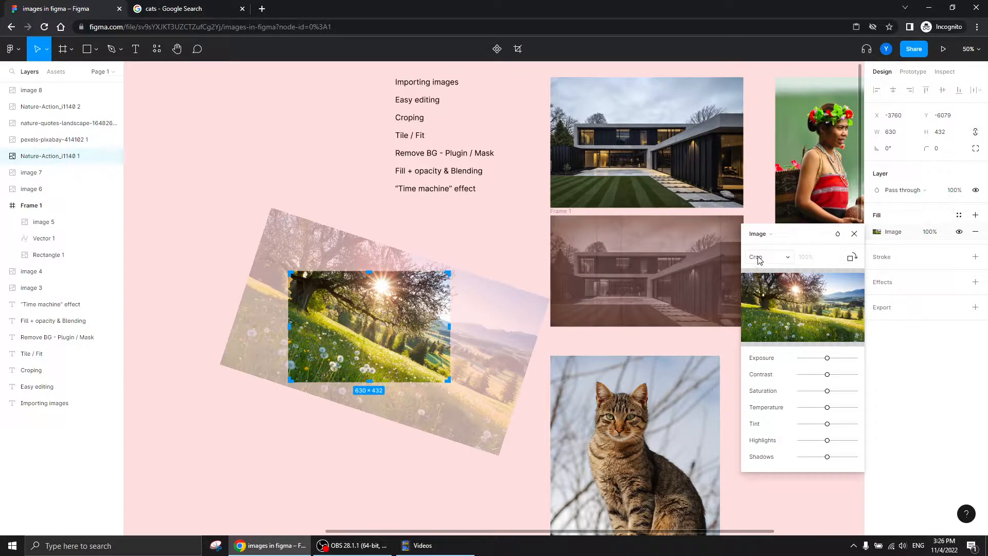
left_click(854, 233)
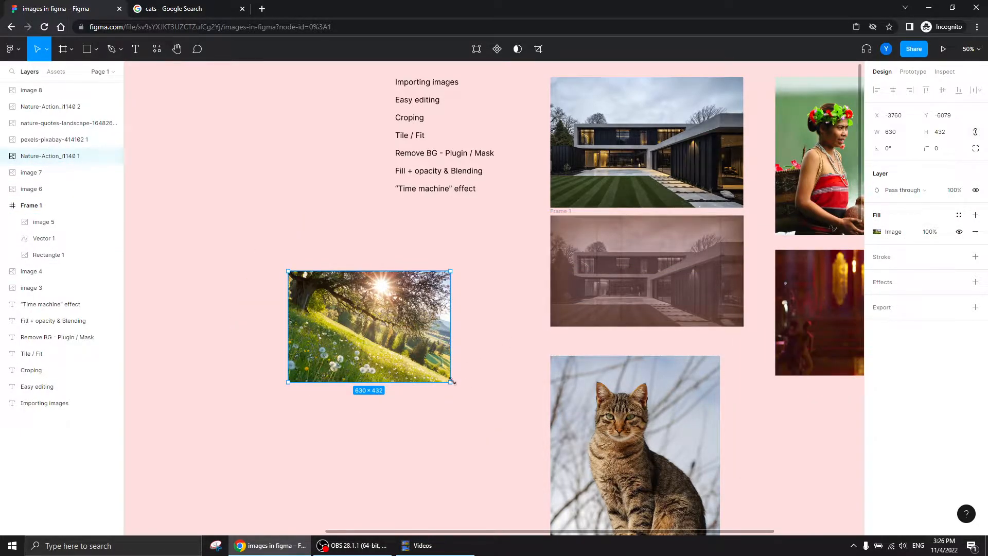
left_click_drag(502, 327, 395, 234)
left_click_drag(225, 238, 197, 324)
scroll(576, 371, "up", 2)
- Resize the sitting cat image by its edges to about 728 × 842 and align its top with the cropped meadow image
left_click(580, 372)
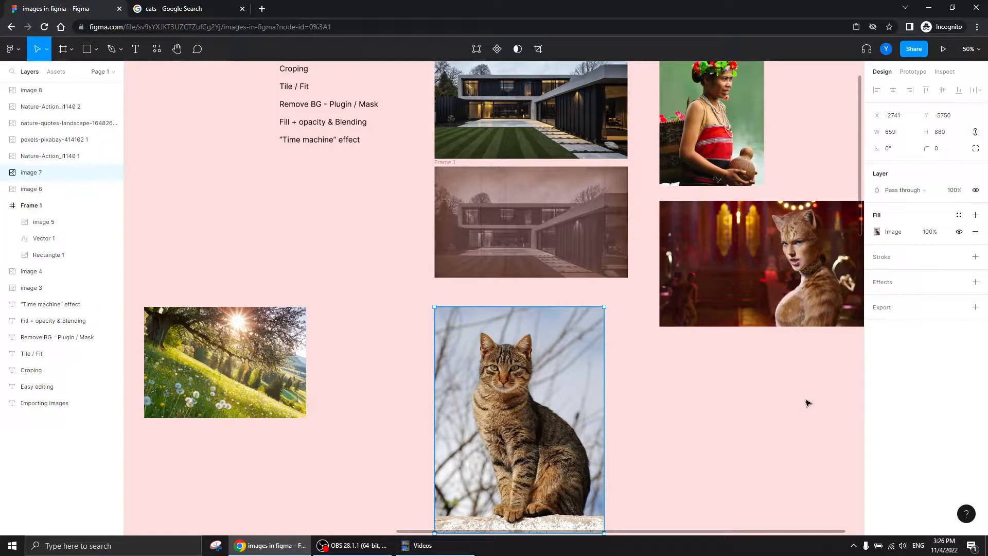
left_click_drag(407, 438, 418, 304)
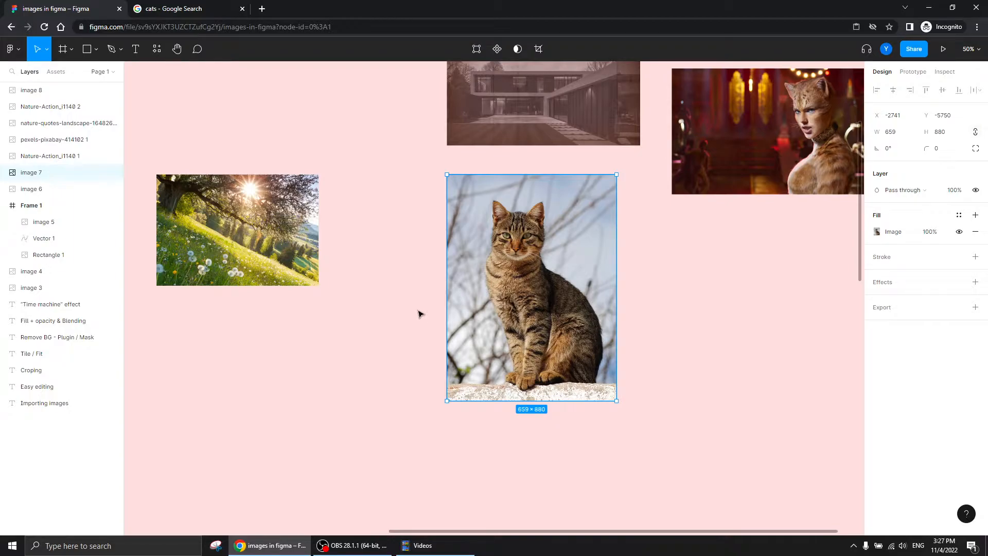
left_click_drag(503, 174, 503, 341)
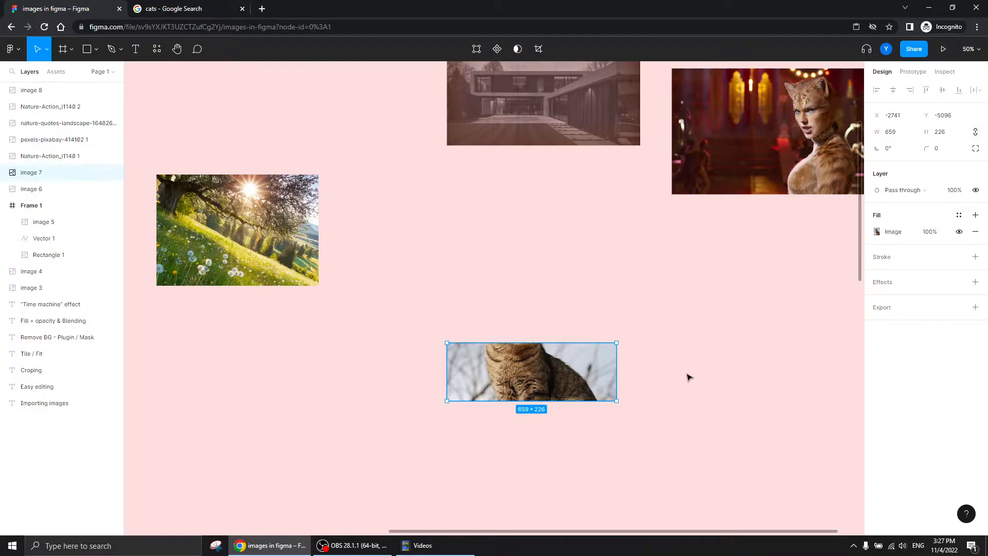
left_click_drag(522, 345, 520, 324)
mouse_move(448, 377)
left_mouse_down()
mouse_move(615, 379)
mouse_move(429, 379)
left_mouse_up()
left_click_drag(493, 324, 492, 184)
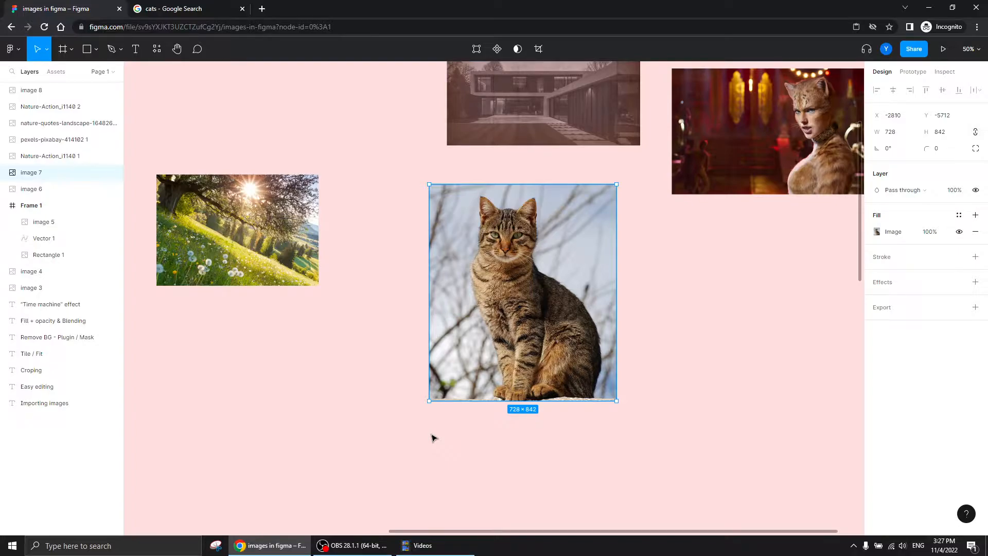
left_click_drag(488, 324, 461, 315)
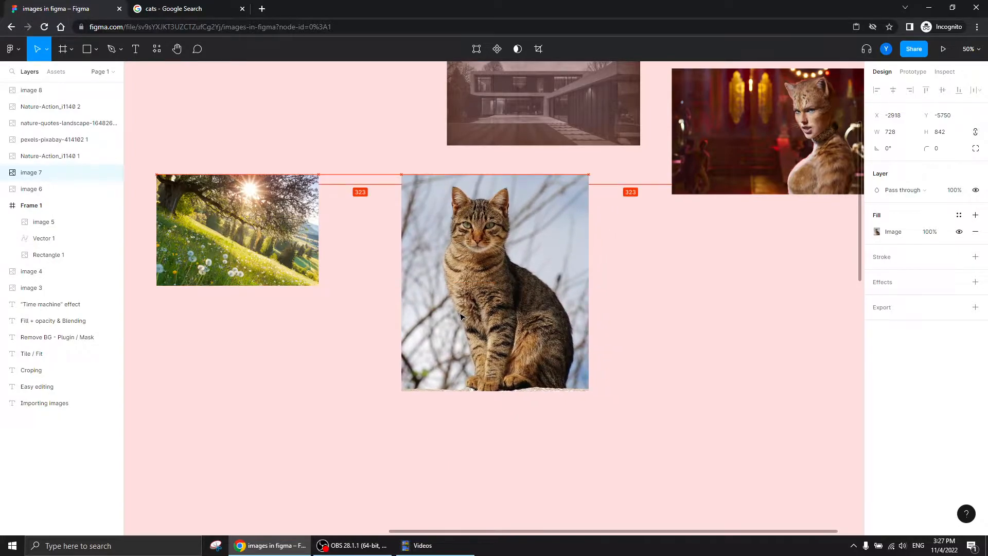
- Try stretching the cropped meadow image to about 806 high and about 860 wide, undoing each resize
left_click_drag(257, 349, 424, 384)
left_click(495, 332)
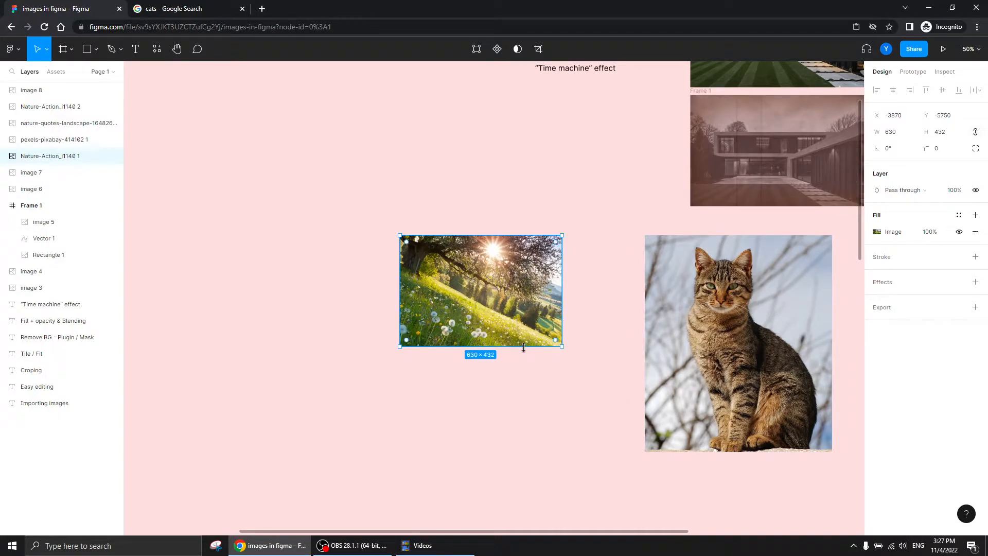
left_click_drag(526, 346, 526, 442)
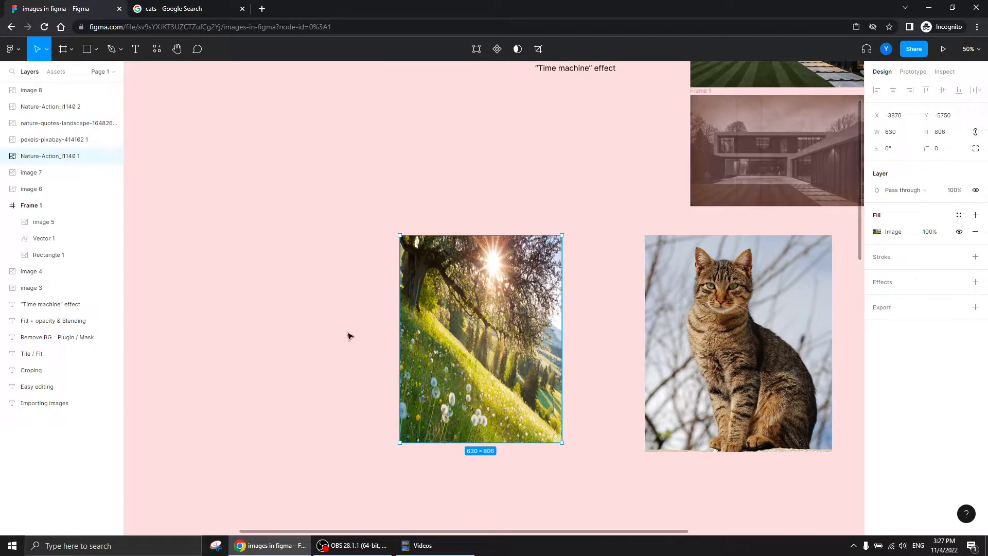
key("ctrl+z")
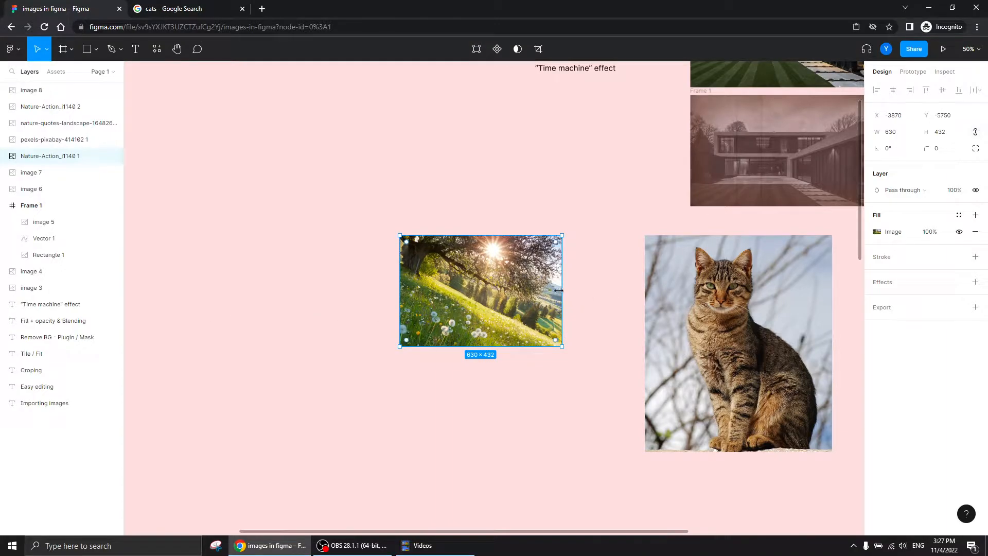
left_click_drag(563, 290, 621, 281)
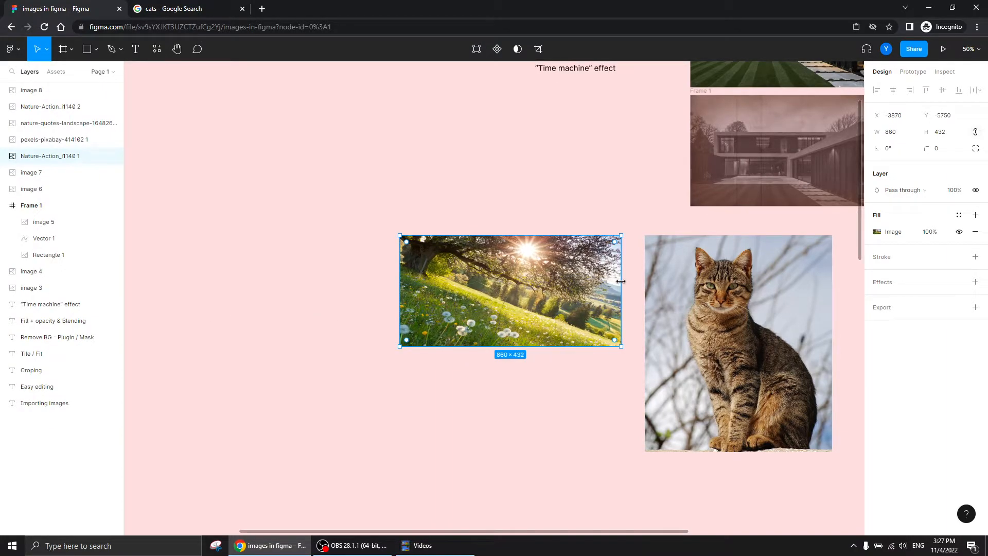
key("ctrl+z")
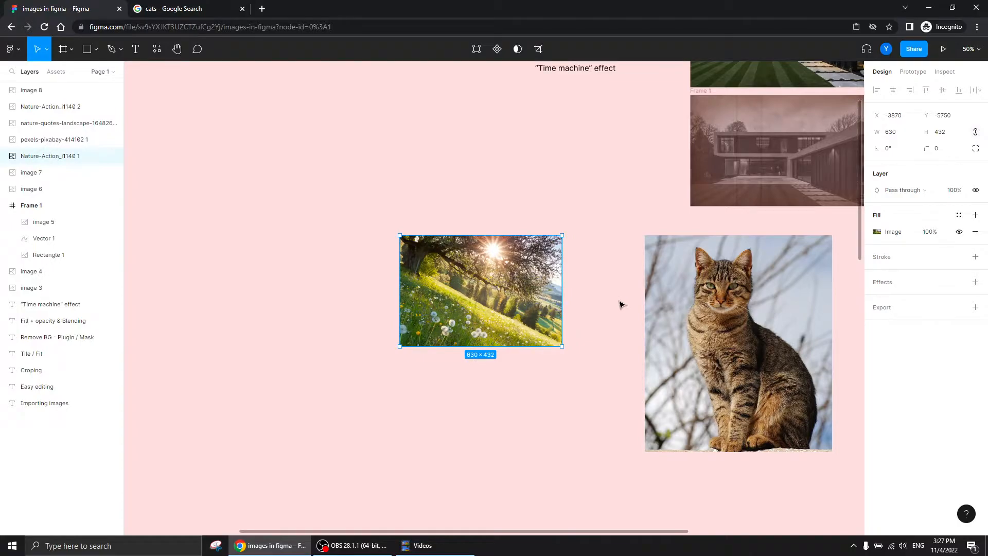
- Set the meadow image's fill mode to Fill and resize it by its edges to about 586 × 574
left_click(877, 233)
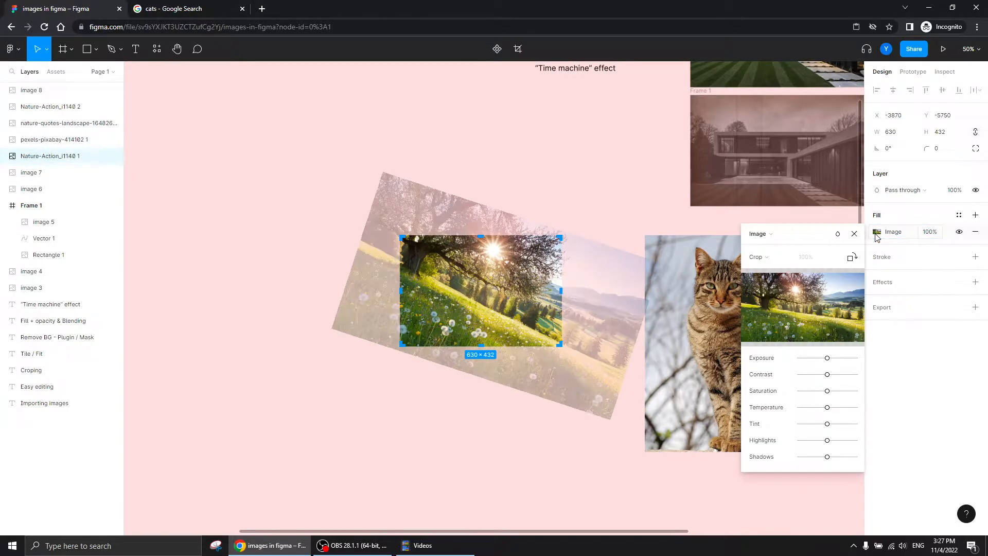
left_click(776, 255)
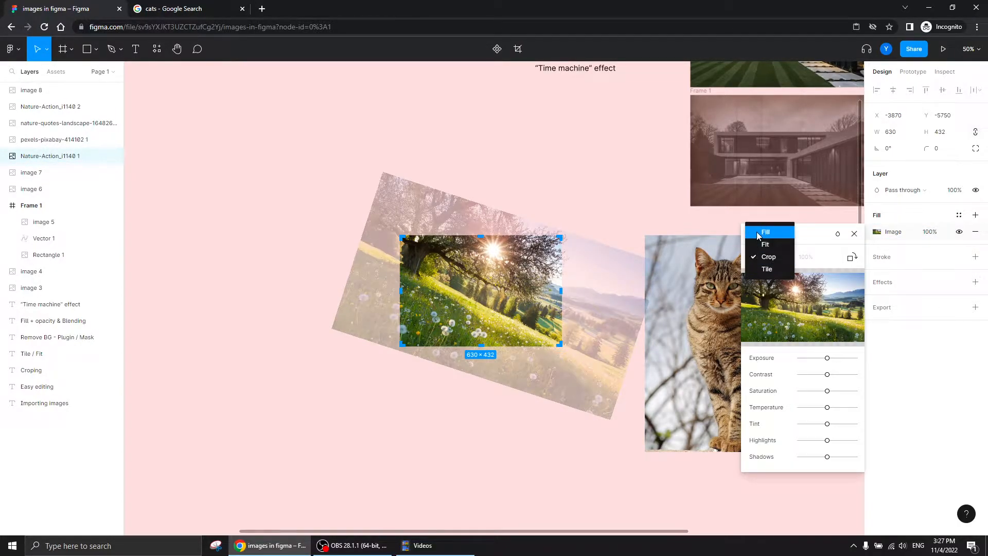
left_click(757, 232)
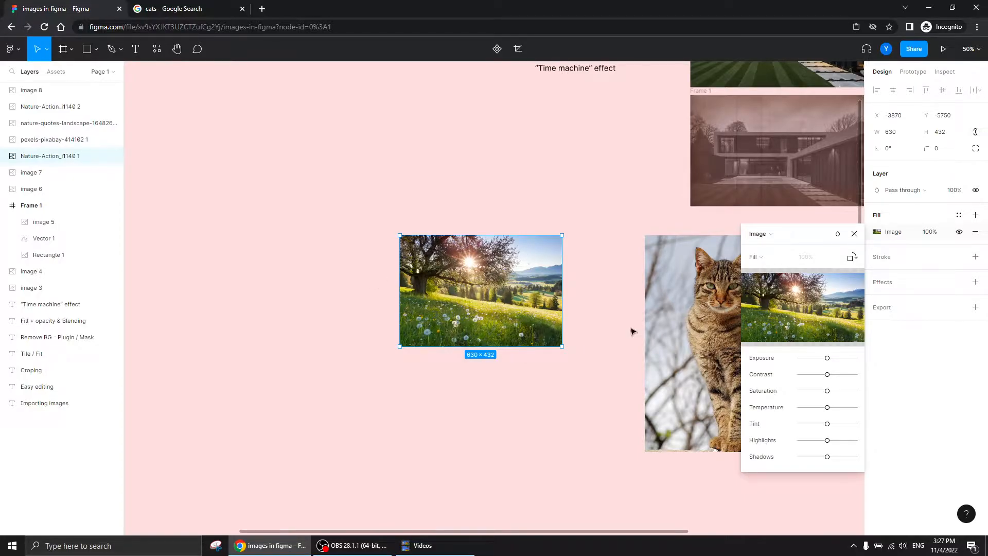
left_click(854, 234)
left_click_drag(445, 344, 443, 382)
mouse_move(397, 348)
left_mouse_down()
mouse_move(304, 348)
mouse_move(411, 348)
left_mouse_up()
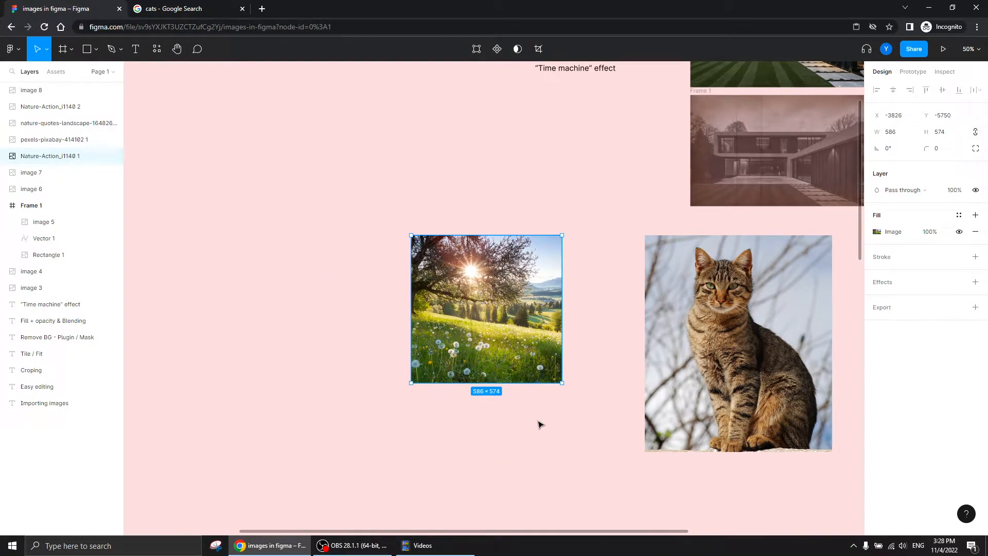
- Set the sitting cat image's fill mode to Tile
scroll(511, 245, "up", 3)
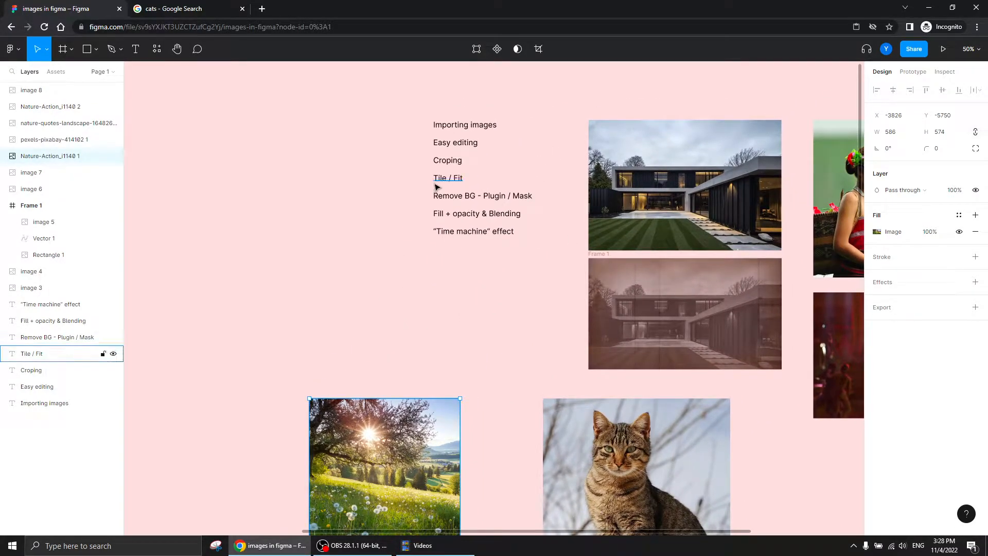
left_click_drag(333, 335, 366, 154)
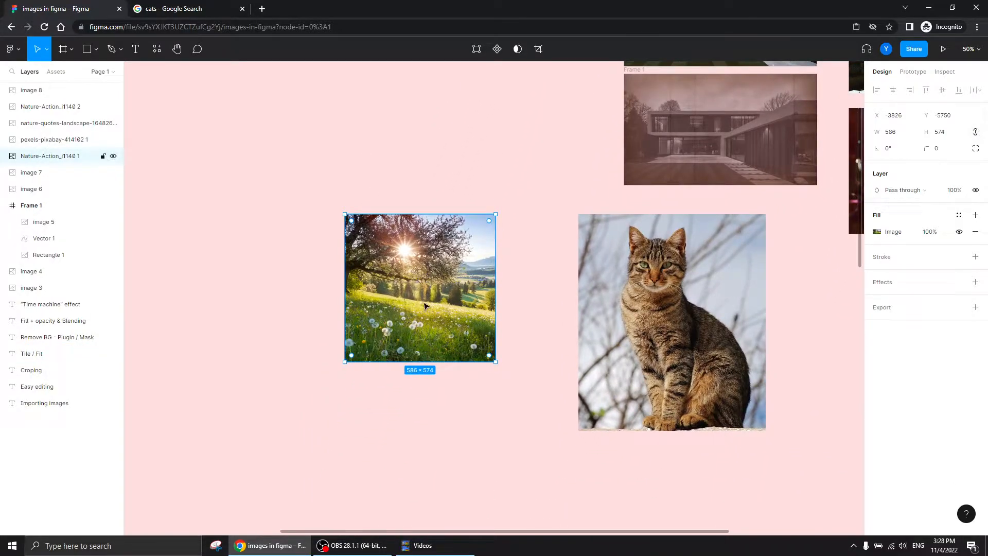
scroll(432, 242, "right", 10)
scroll(432, 243, "up", 2)
left_click_drag(547, 209, 906, 194)
left_click_drag(585, 282, 434, 196)
left_click(493, 265)
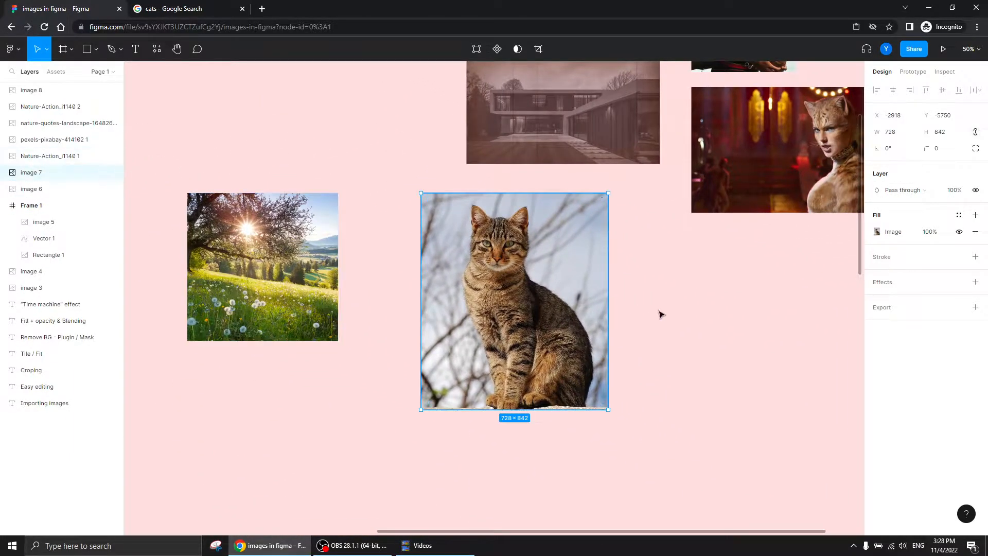
left_click(877, 232)
left_click(777, 258)
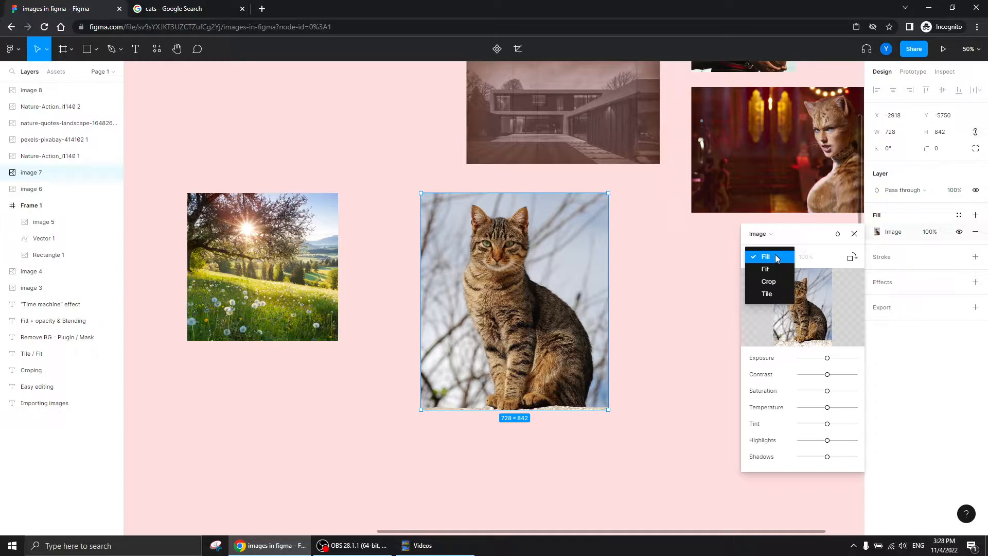
left_click(766, 294)
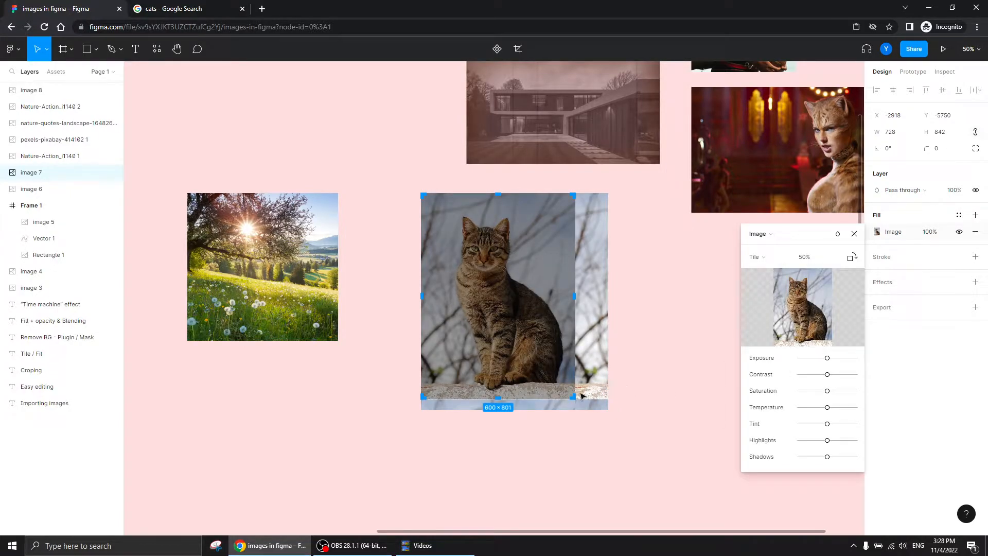
- Scale the cat tile down to about 262 × 350 and resize the tiled image by its edges to about 1004 × 952
left_click_drag(573, 399, 488, 246)
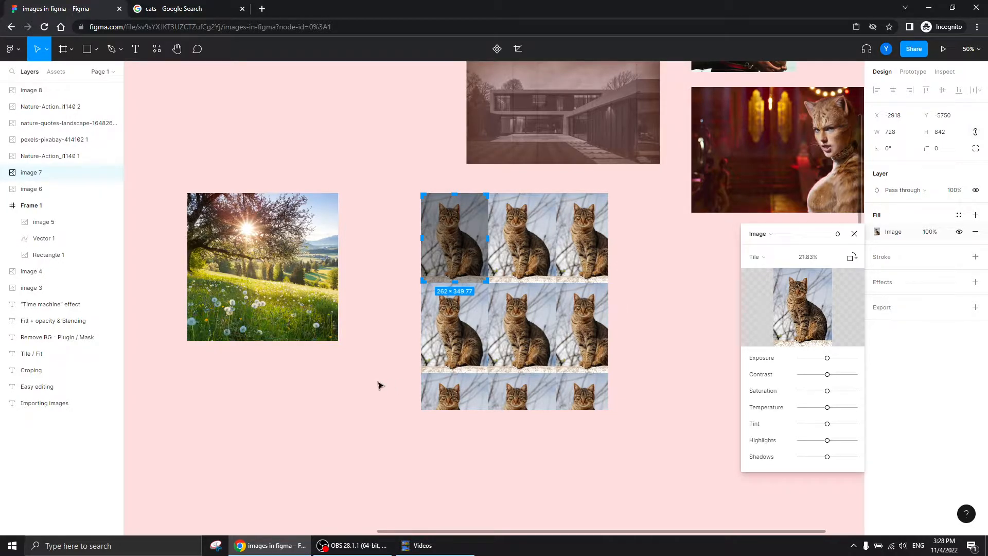
key("Escape")
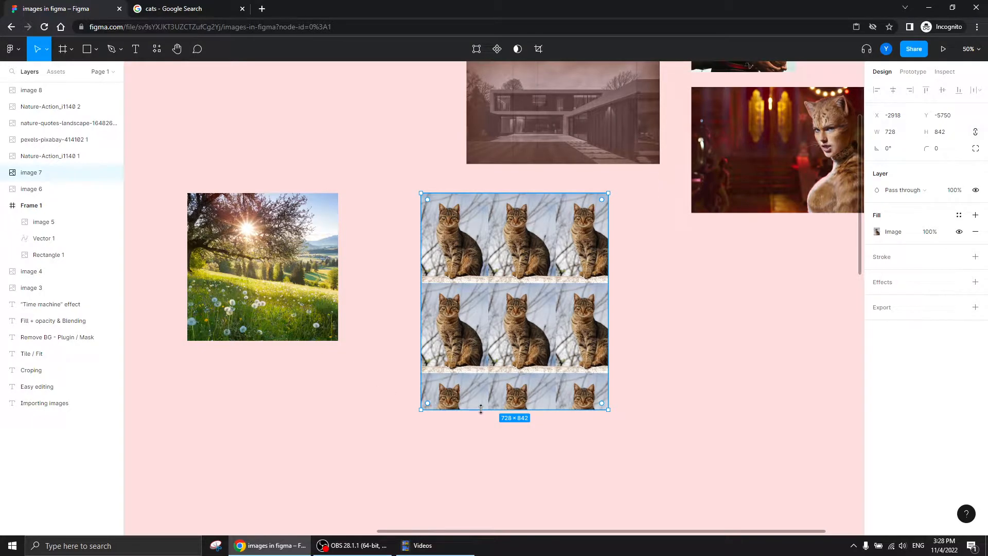
left_click_drag(481, 412, 485, 446)
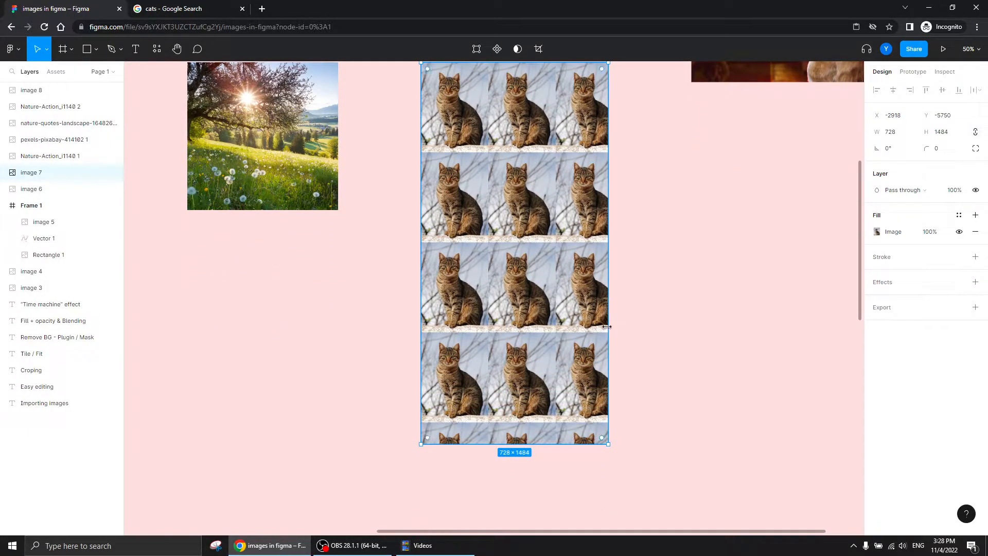
left_click_drag(608, 326, 641, 296)
scroll(535, 252, "up", 3)
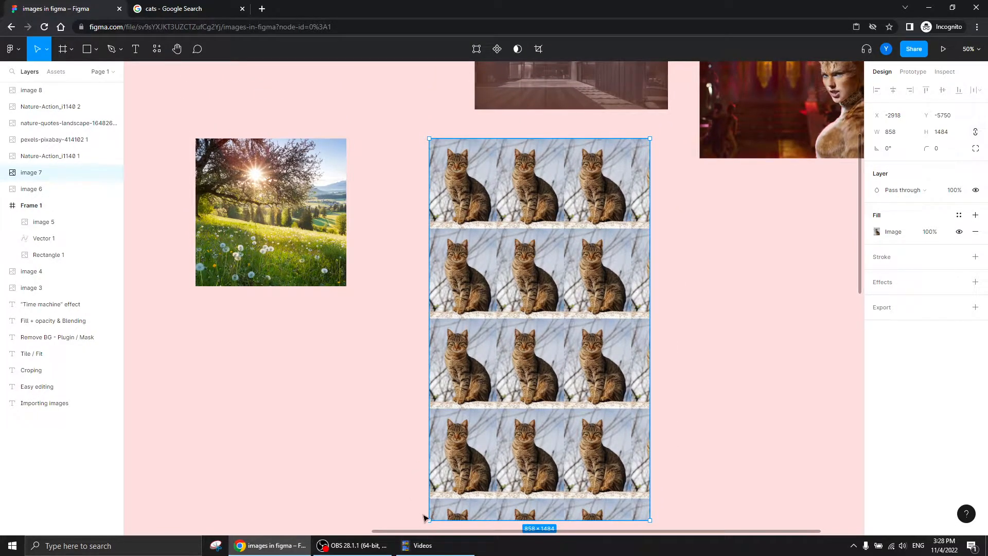
left_click_drag(430, 520, 391, 383)
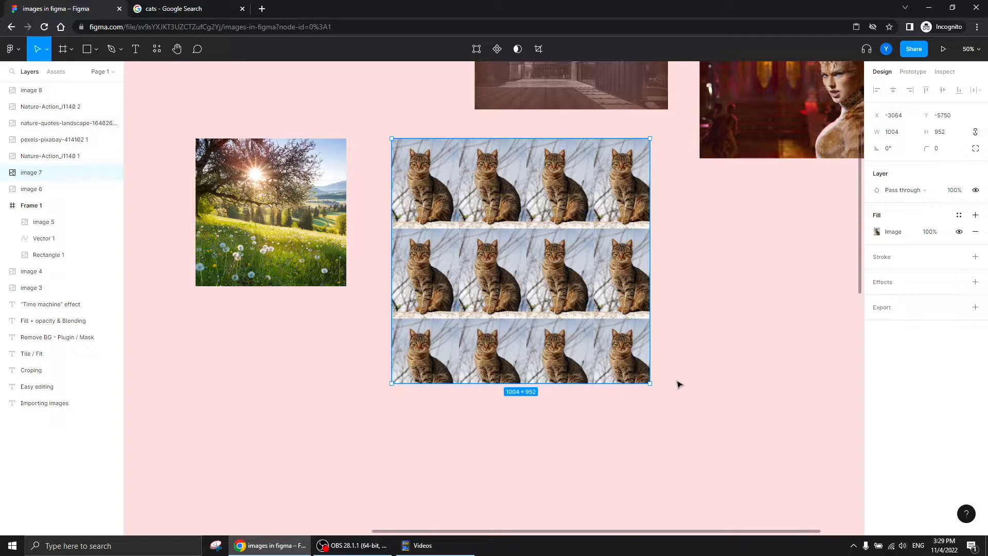
left_click(719, 294)
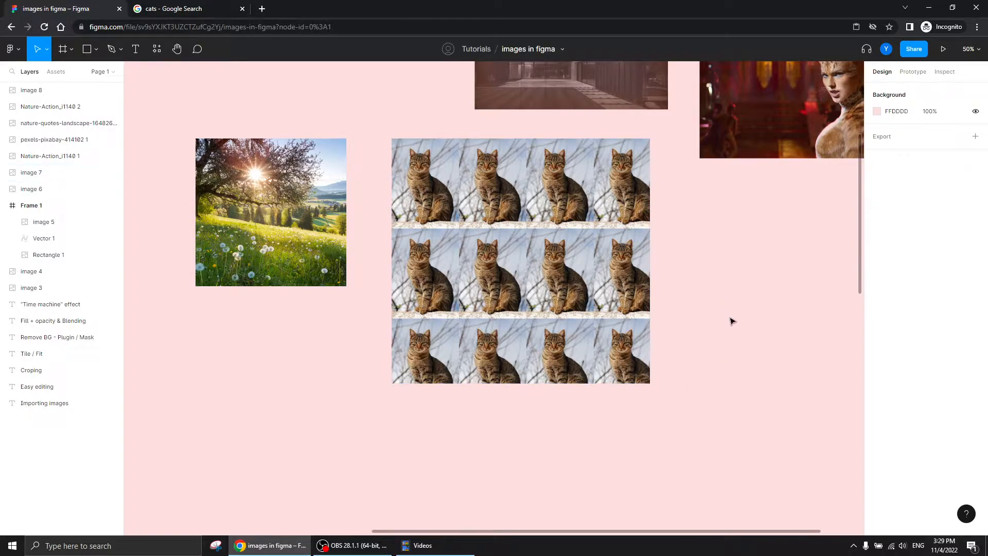
- Shift the tiled cat image slightly and set its fill mode to Fit
scroll(577, 307, "up", 2)
left_click(576, 304)
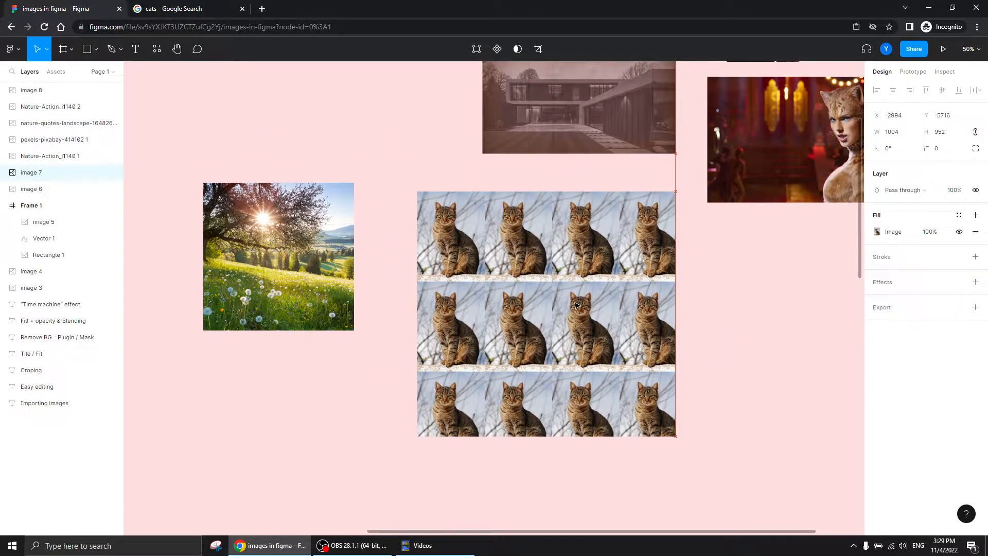
left_click(878, 232)
left_click(767, 257)
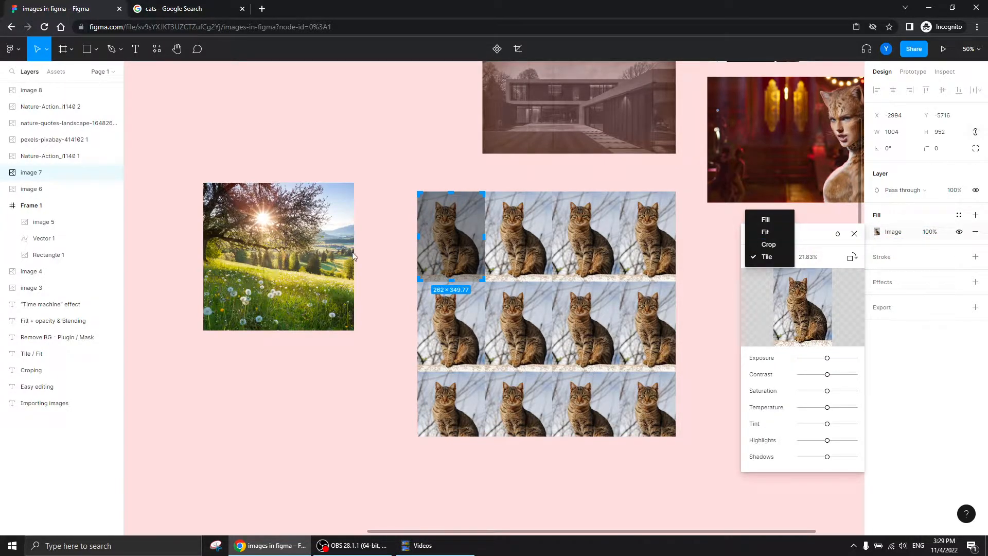
left_click(765, 232)
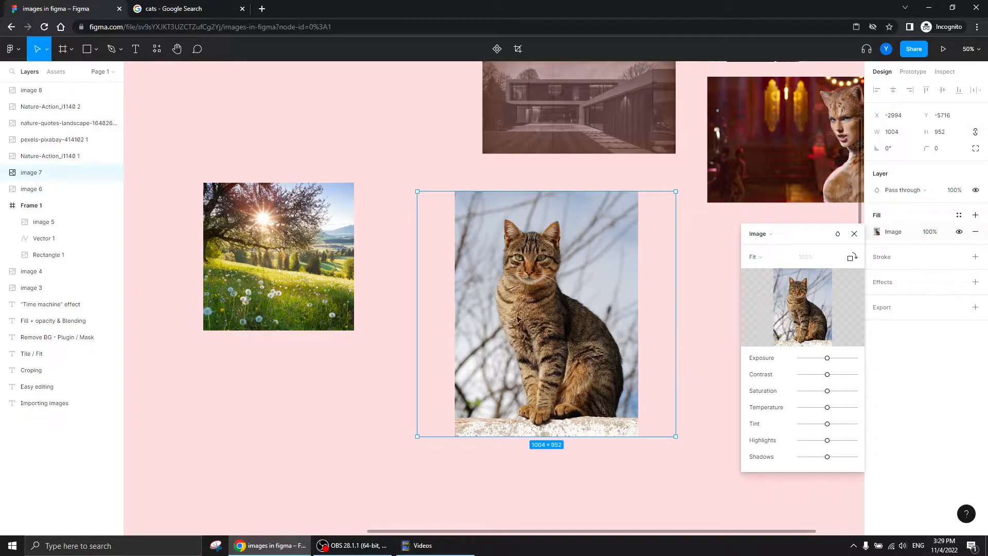
left_click(854, 234)
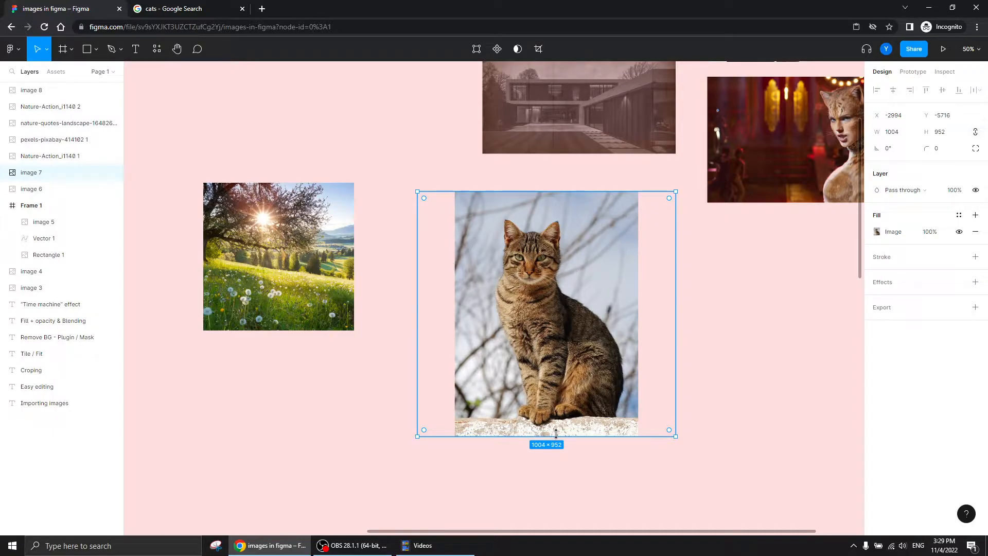
- Resize the fitted cat image by its edges to a wide frame of about 982 × 530
left_click_drag(676, 389, 744, 378)
left_click_drag(683, 438, 598, 383)
left_click_drag(690, 329, 616, 328)
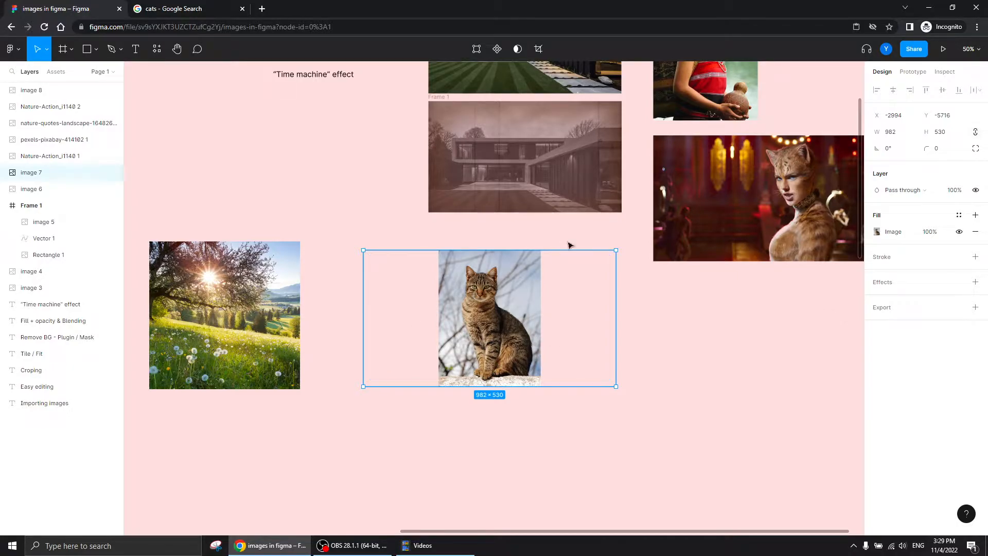
- Add a solid fill beneath the cat image's picture fill and set its opacity to 100%
left_click(976, 215)
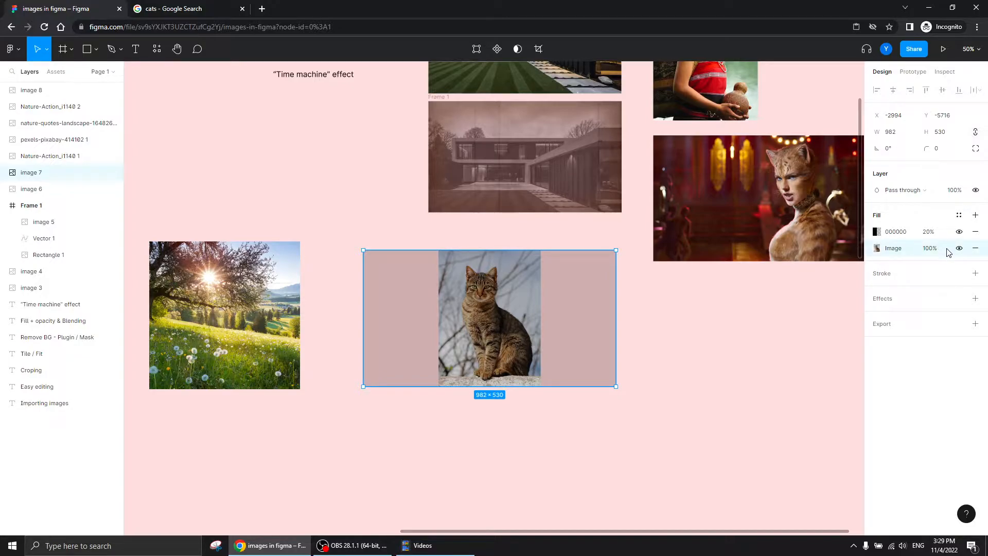
left_click_drag(947, 247, 945, 230)
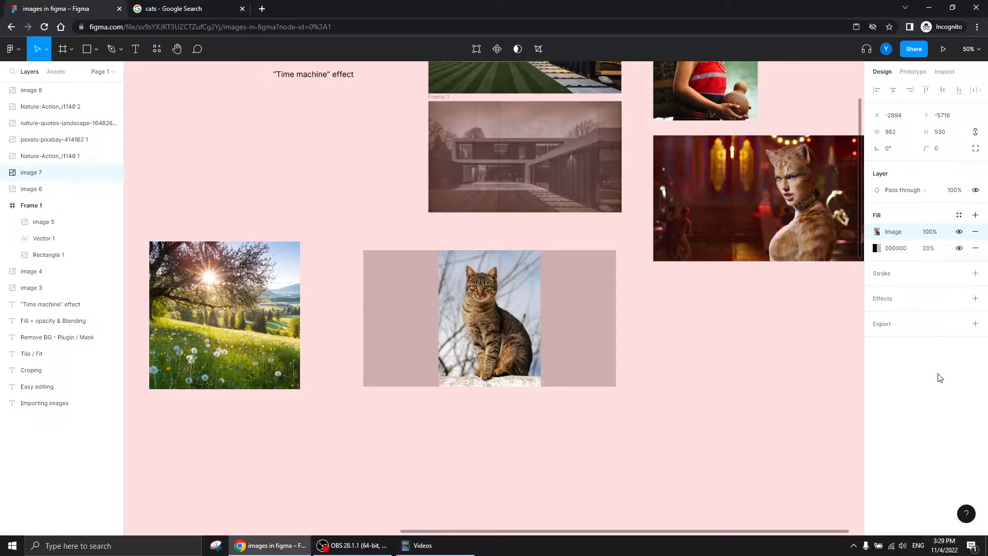
left_click(930, 249)
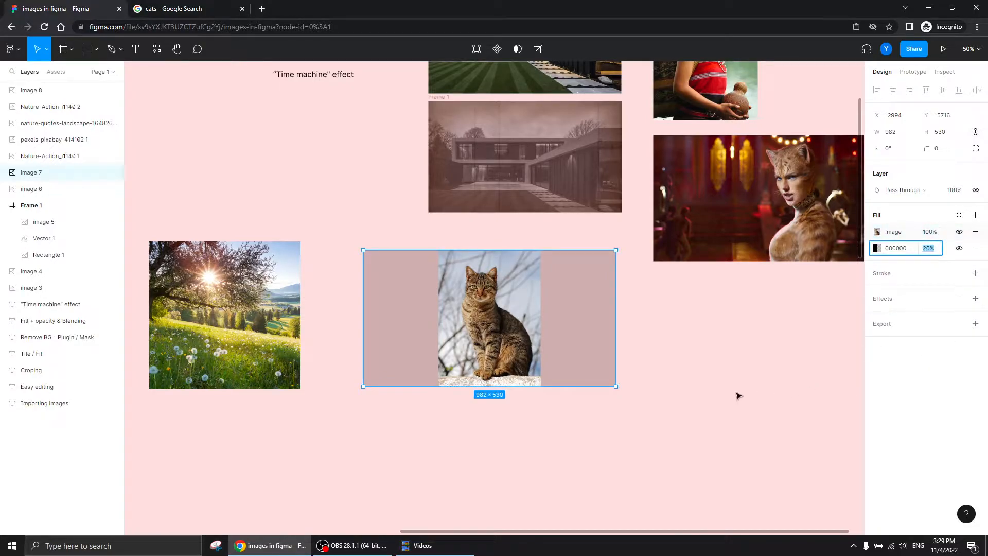
key("Return")
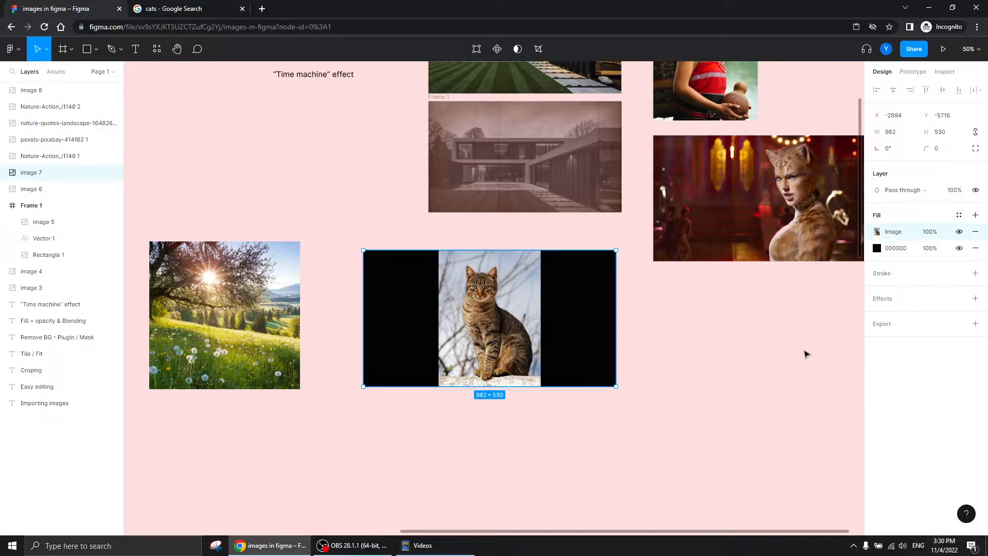
- Change the cat image's solid background fill to light orange FFB966
left_click(877, 249)
left_click(780, 397)
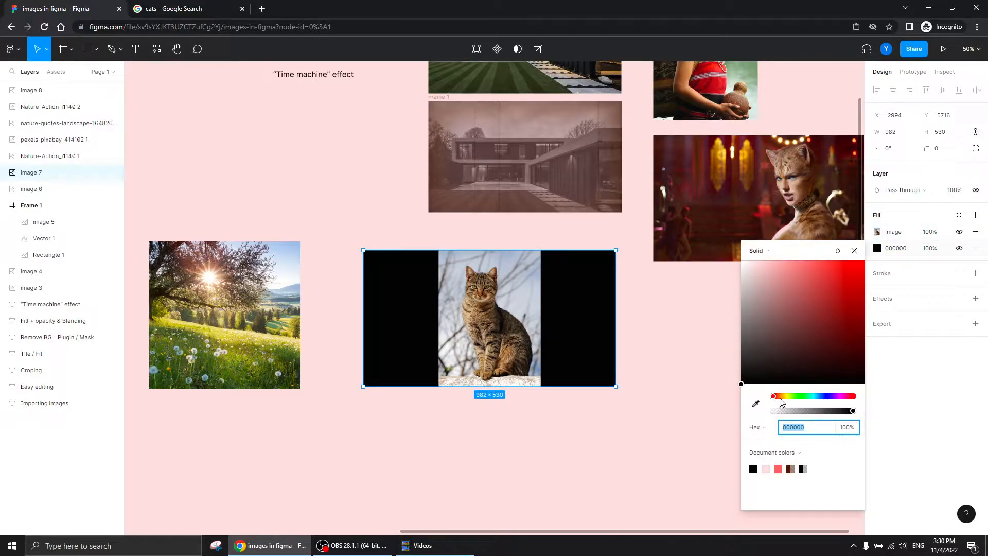
left_click(812, 263)
left_click_drag(812, 263, 816, 257)
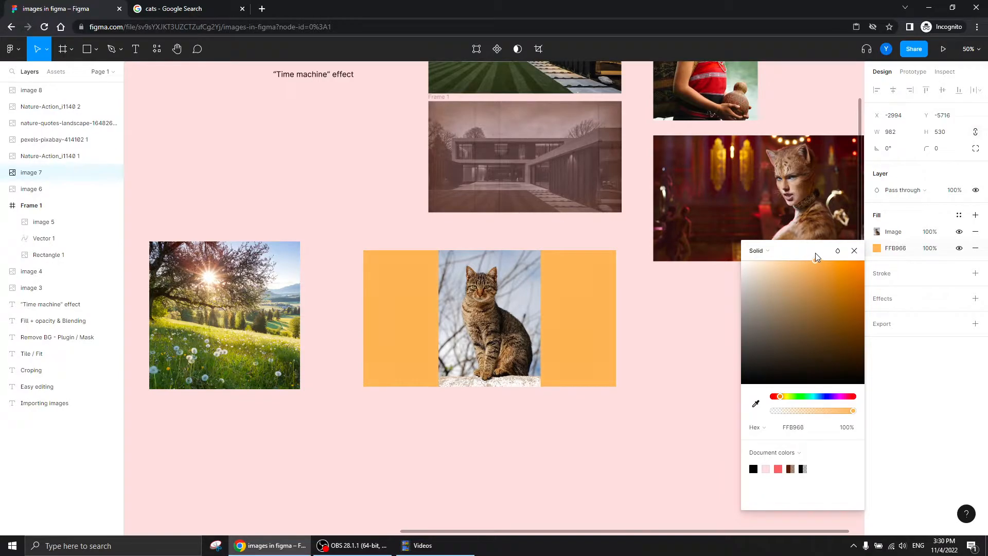
left_click(854, 251)
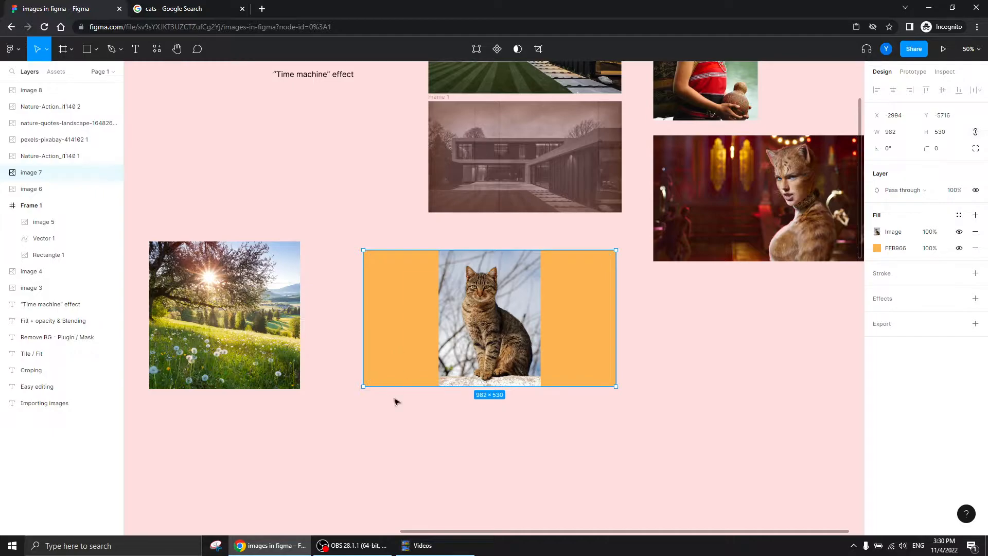
- Stretch the cat image's height to about 1668 and shrink it to about 540, keeping the width
left_click_drag(391, 386, 370, 490)
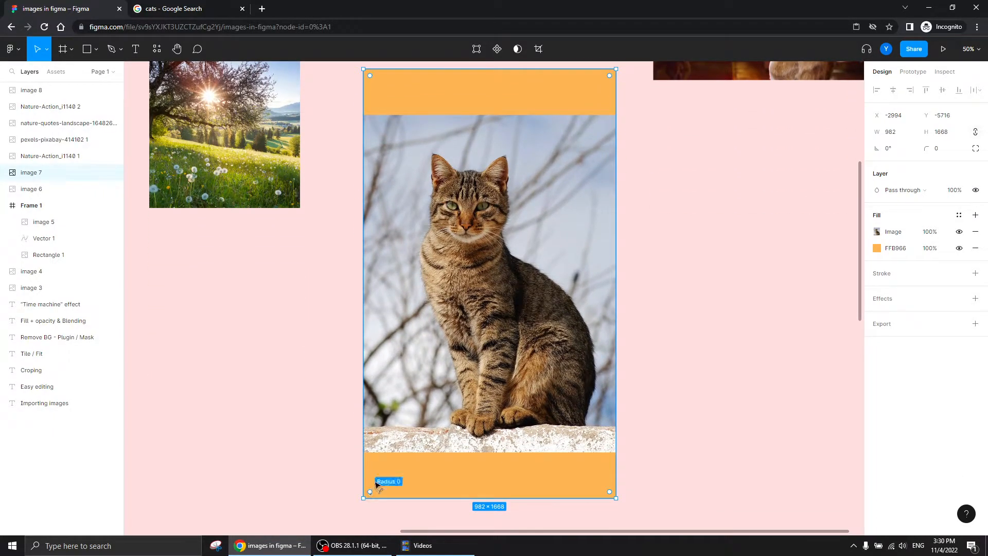
left_click_drag(556, 497, 544, 206)
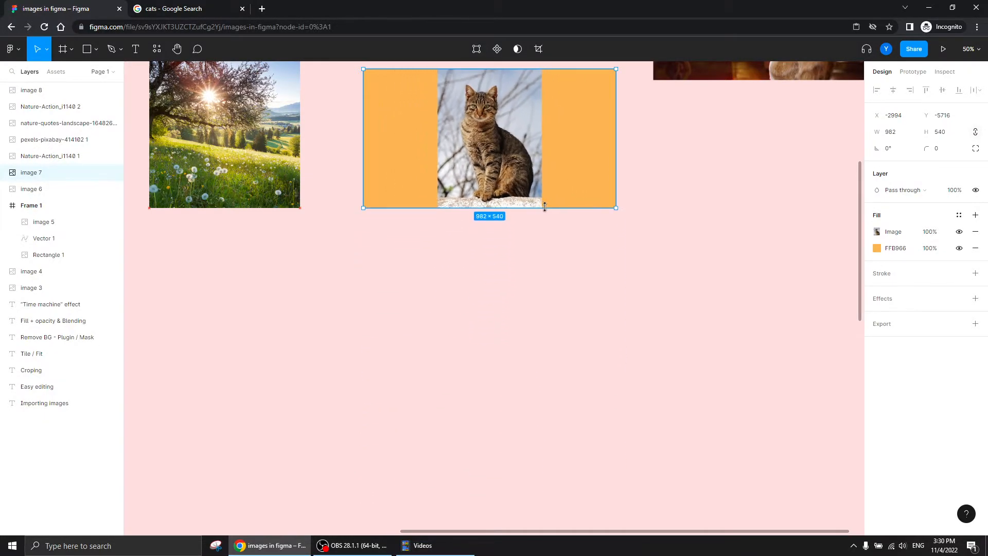
left_click_drag(673, 179, 682, 369)
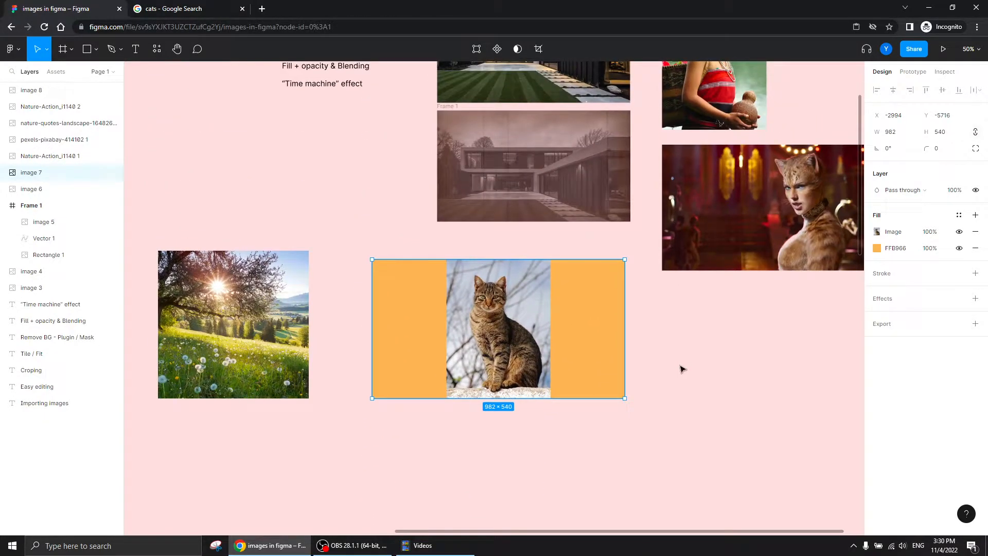
left_click(877, 232)
left_click(764, 257)
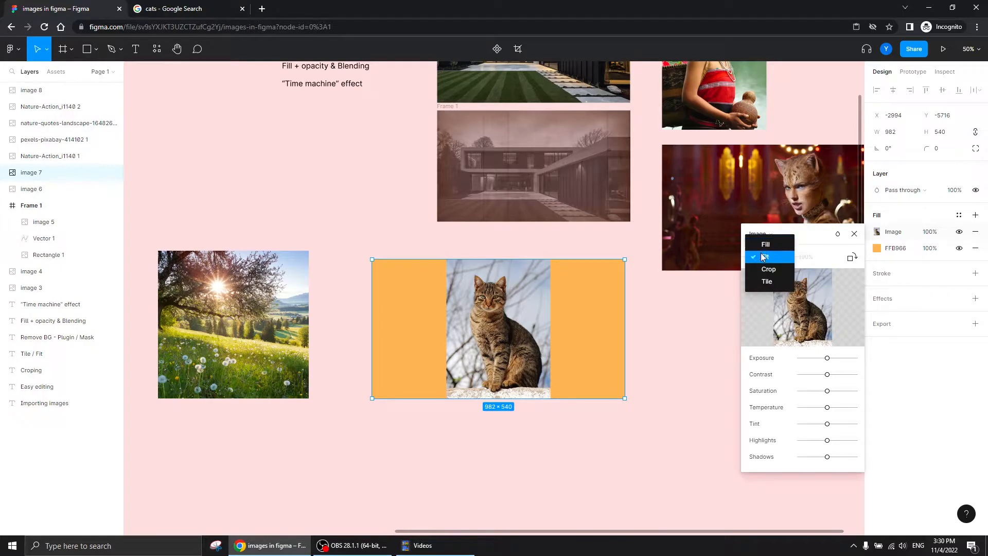
left_click(670, 317)
left_click_drag(374, 206, 499, 437)
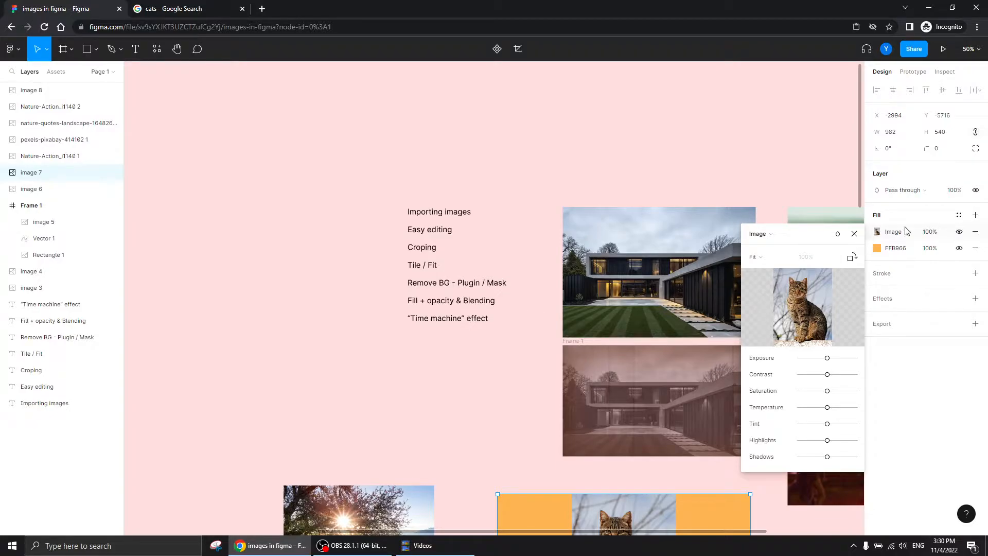
left_click(855, 233)
- Duplicate the original modern house photo and place the copy below the cat-costume image
left_click_drag(496, 350, 377, 408)
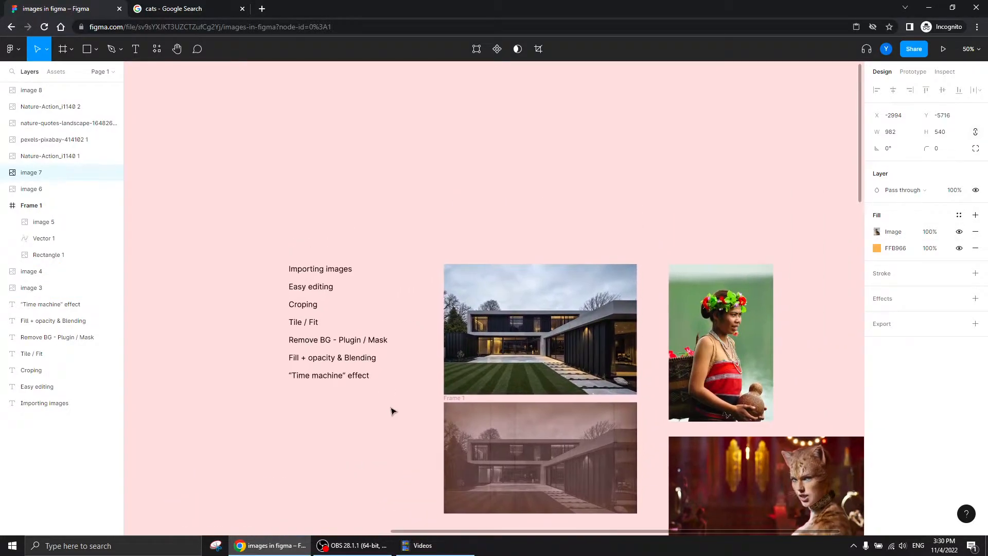
left_click_drag(517, 316, 550, 397)
left_click_drag(691, 329, 618, 282)
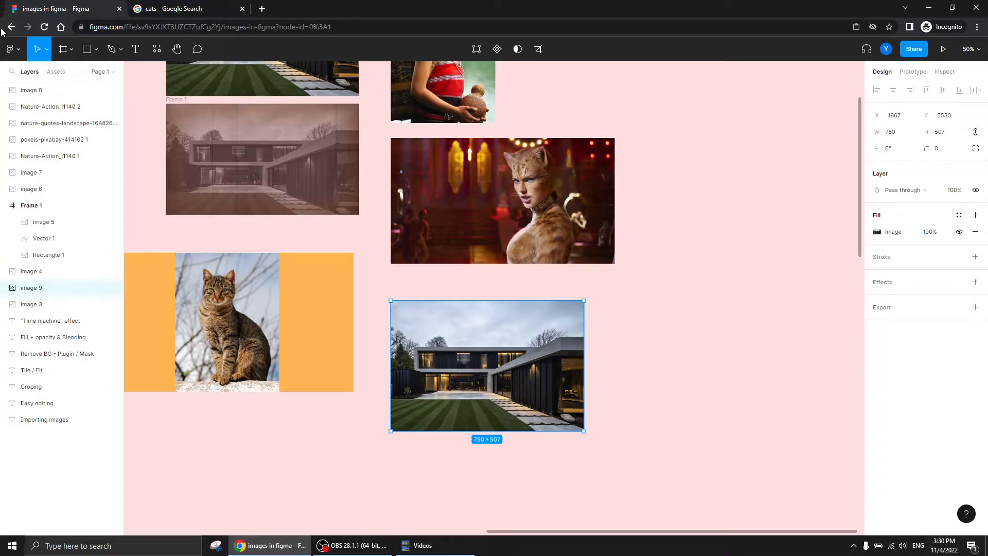
- Run the Remove BG plugin on the copied house photo to remove its background
left_click(157, 50)
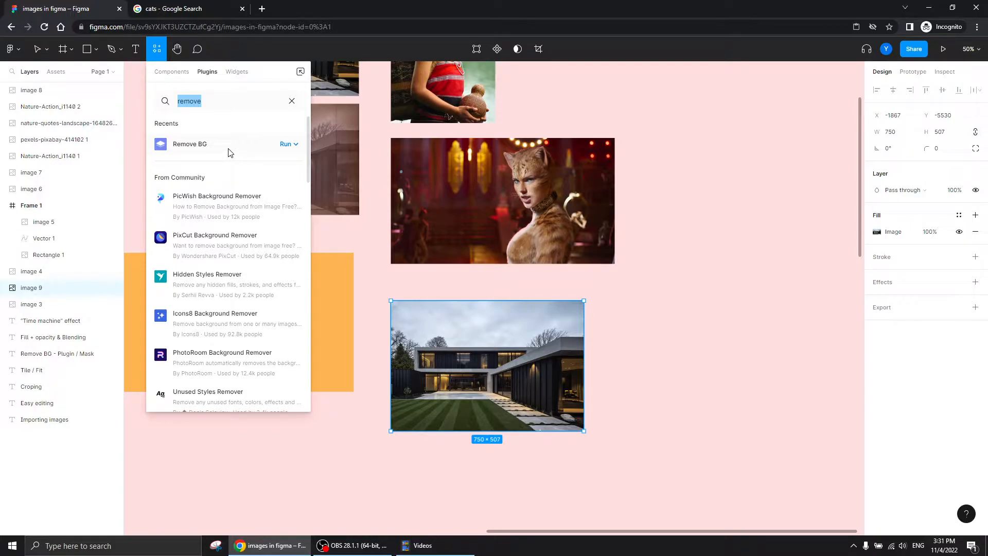
left_click(286, 147)
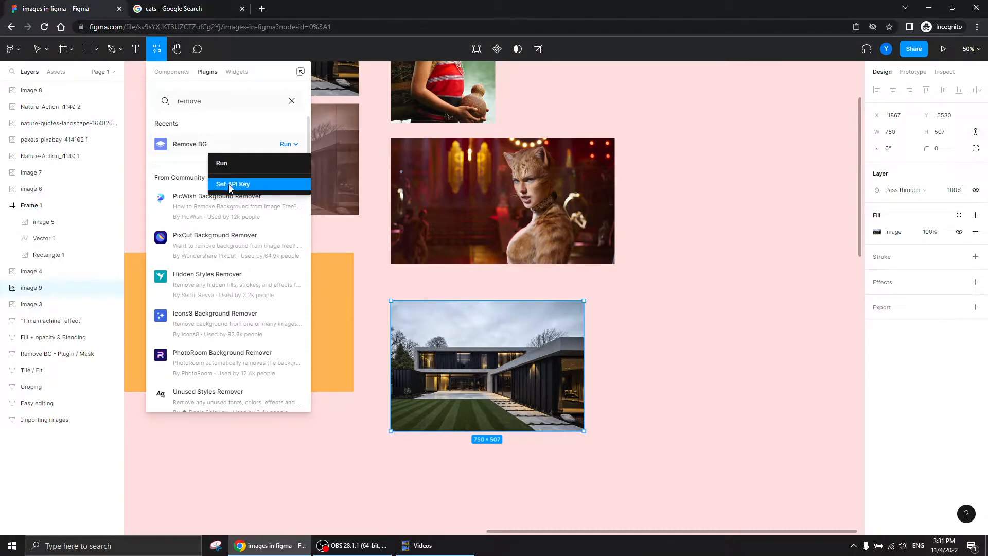
left_click(226, 164)
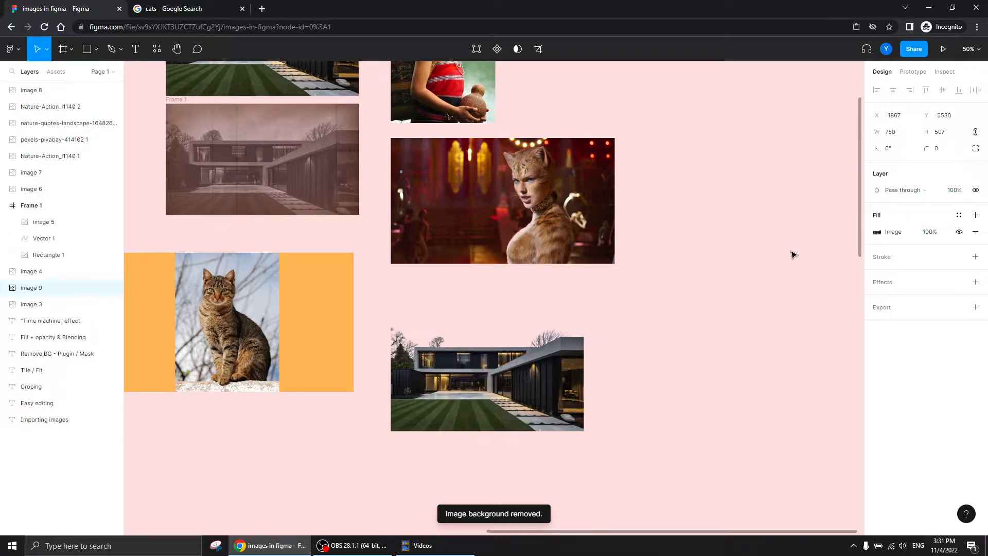
scroll(677, 326, "down", 2)
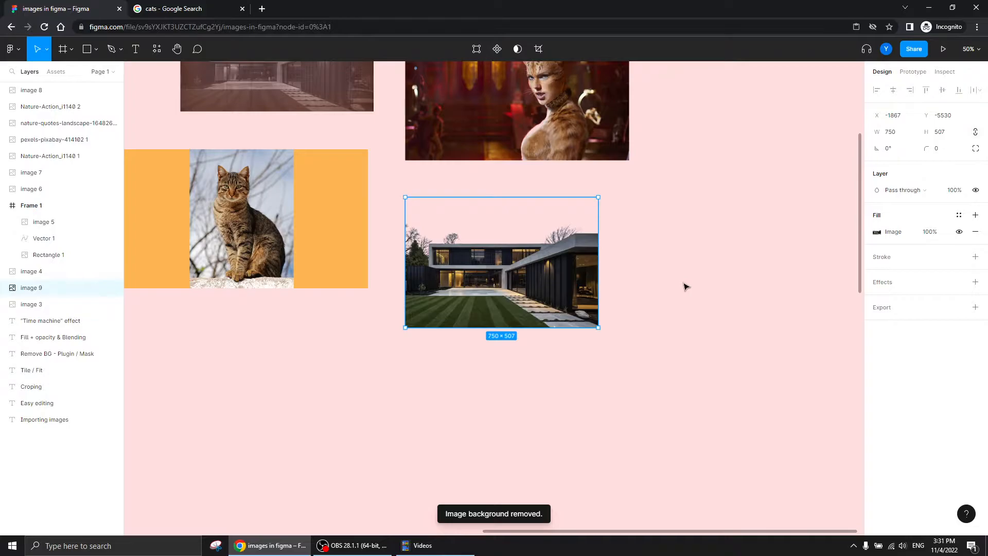
key("shift+0")
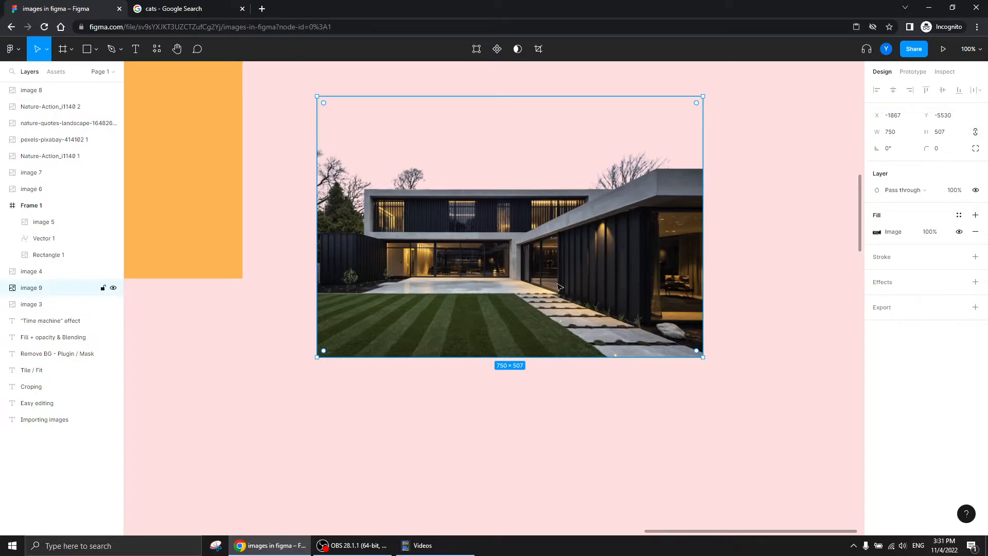
- Add a bright blue 00A3FF solid fill at 100% opacity beneath the house cutout's picture fill
left_click(976, 215)
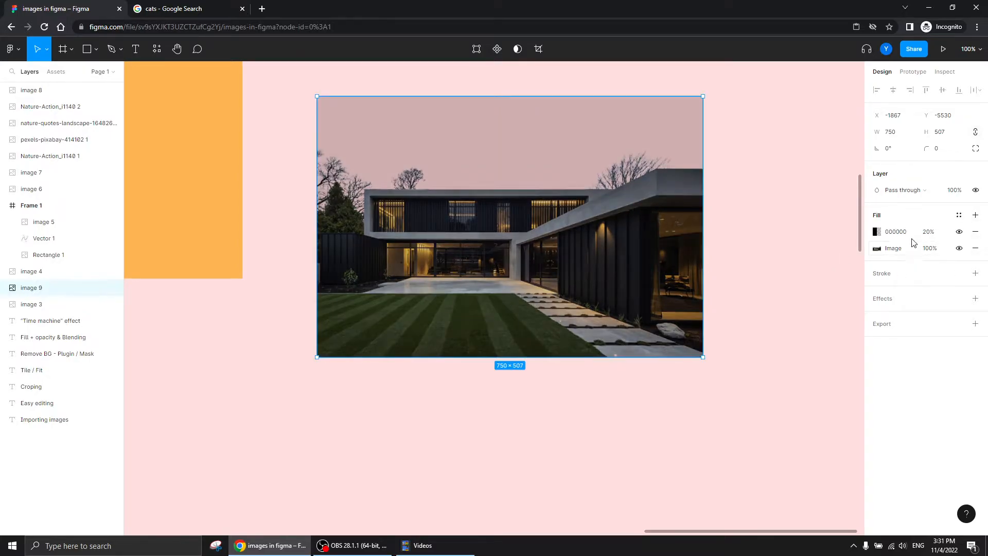
left_click_drag(950, 250, 948, 227)
left_click(876, 248)
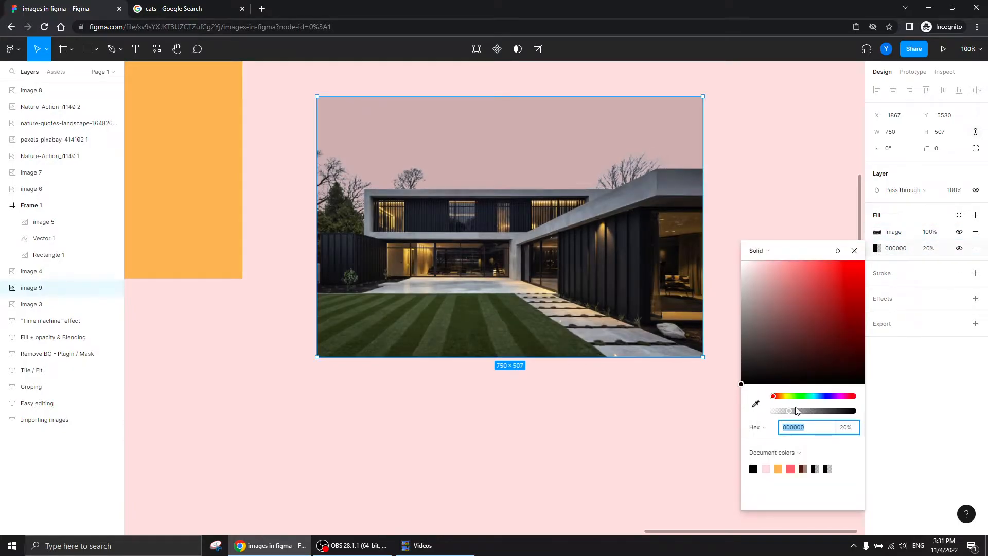
left_click(818, 396)
left_click_drag(811, 267, 869, 245)
left_click(929, 248)
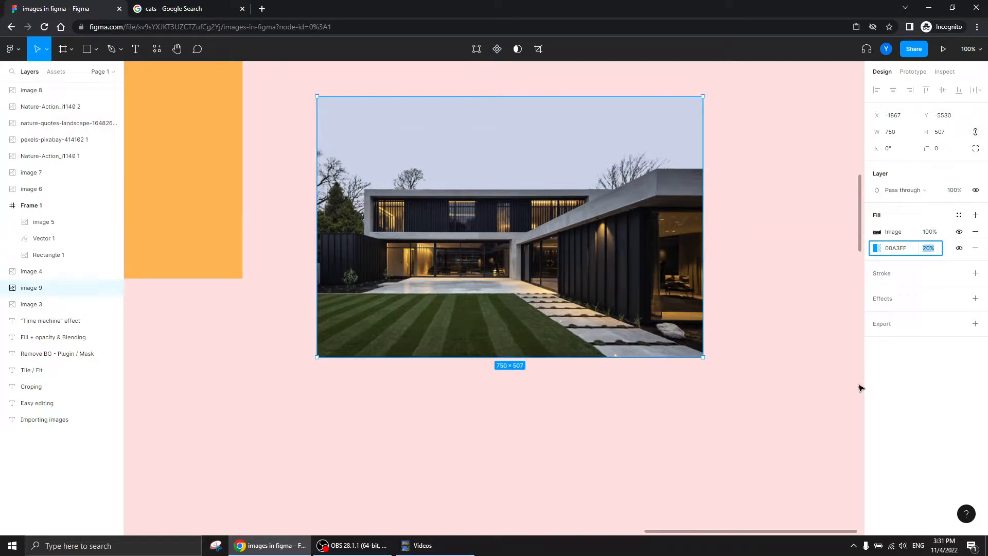
type("100")
key("Return")
- Lighten the blue fill behind the house cutout to B5E4FF
scroll(855, 308, "up", 3)
scroll(854, 308, "right", 2)
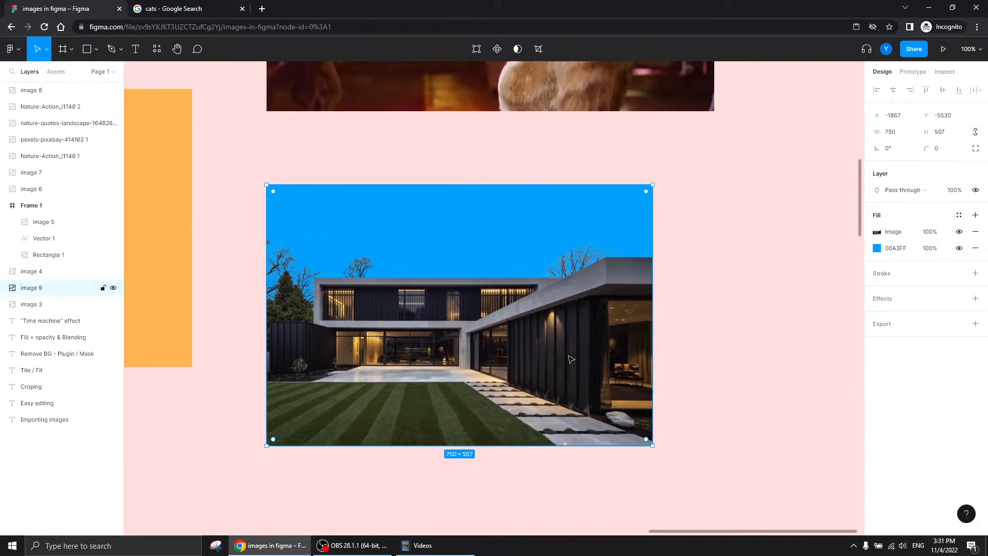
left_click(876, 248)
left_click_drag(864, 263, 777, 253)
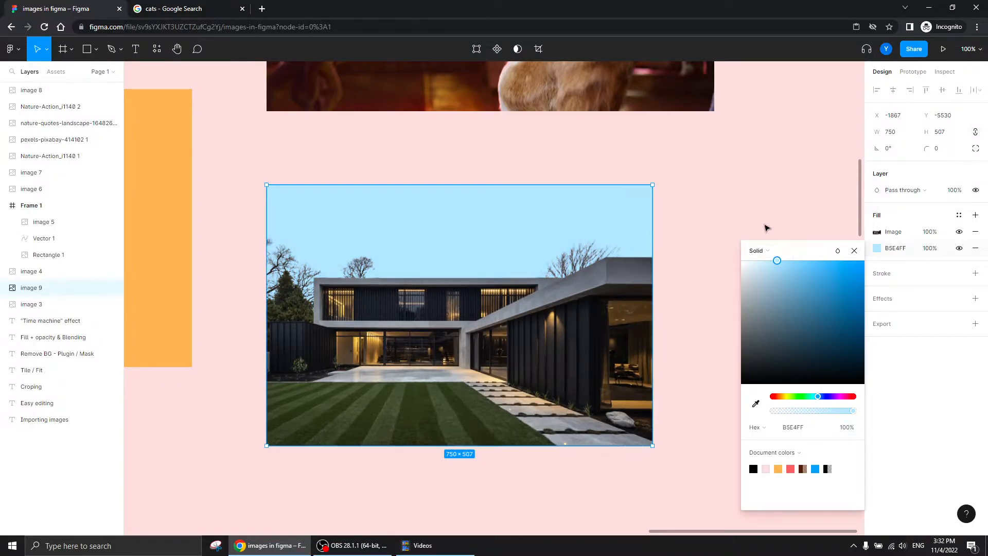
- Change the solid fill behind the house cutout from light blue to coral FF8484
left_click(746, 186)
left_click_drag(442, 243, 482, 310)
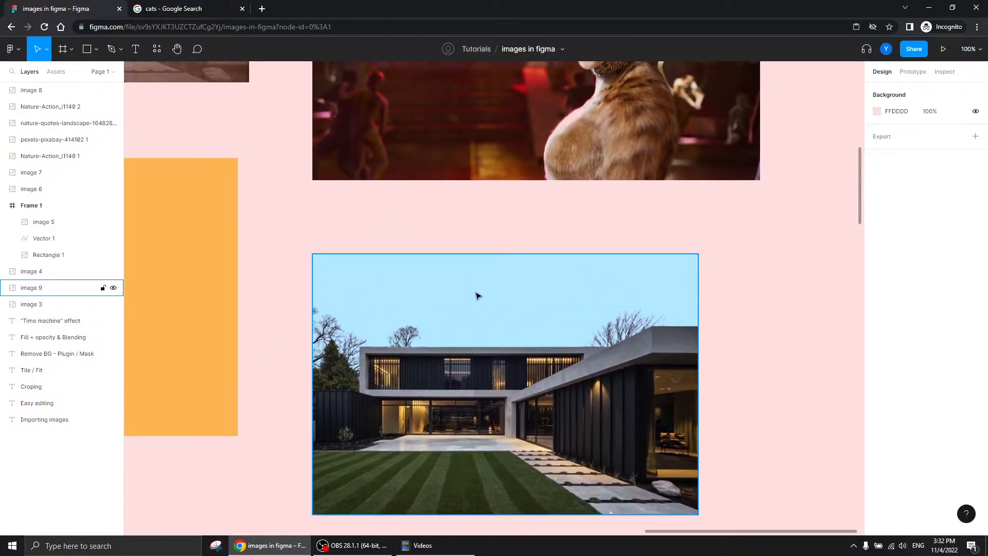
left_click(477, 297)
left_click(878, 250)
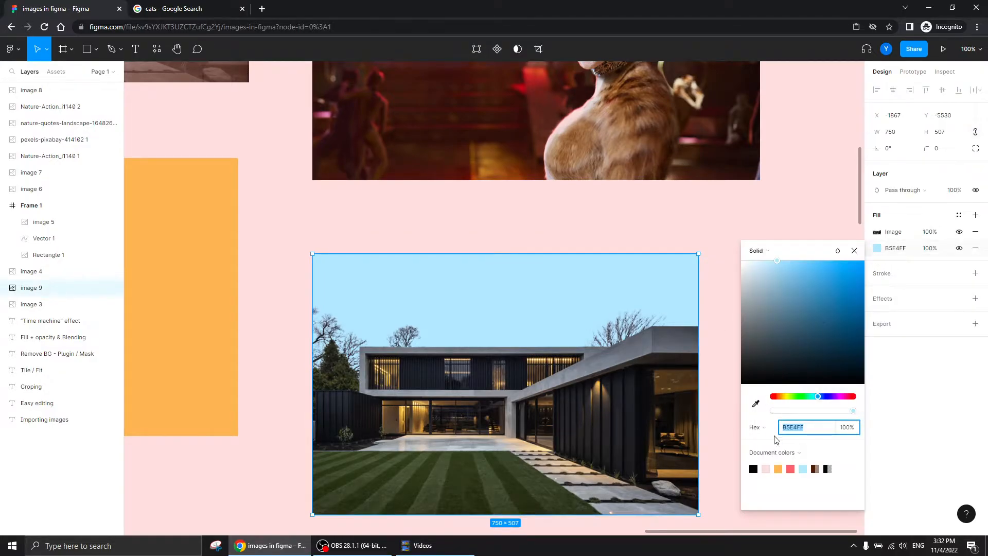
left_click_drag(821, 397, 765, 400)
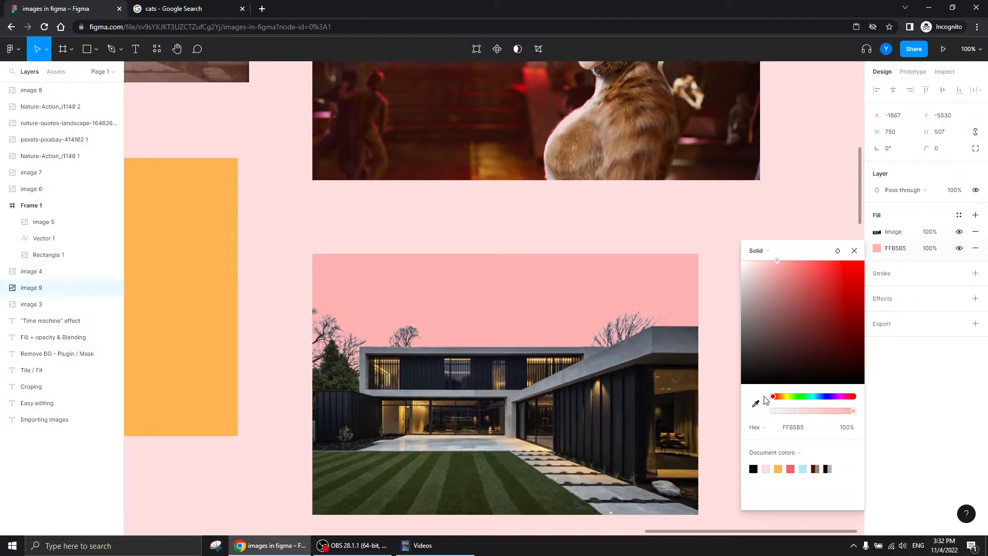
mouse_move(807, 276)
left_mouse_down()
mouse_move(790, 270)
mouse_move(801, 266)
left_mouse_up()
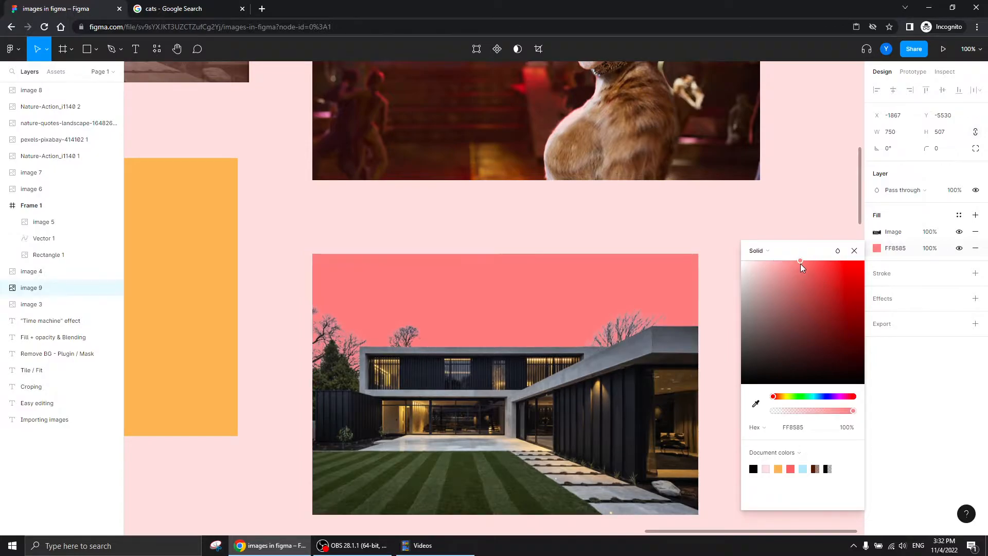
left_click(855, 251)
- Draw three overlapping circles of decreasing size in the coral sky and union them into a cloud about 76 × 44
scroll(662, 249, "down", 2)
scroll(712, 200, "up", 3)
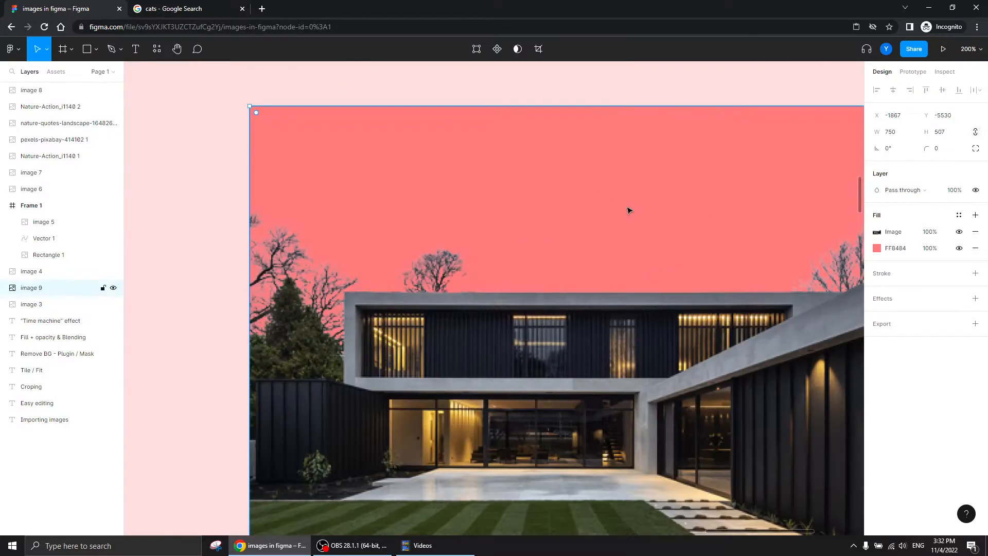
scroll(629, 210, "up", 2)
scroll(628, 210, "right", 1)
key("o")
mouse_move(324, 244)
left_mouse_down()
mouse_move(279, 289)
mouse_move(342, 274)
mouse_move(343, 260)
mouse_move(335, 278)
mouse_move(352, 284)
mouse_move(357, 266)
left_mouse_up()
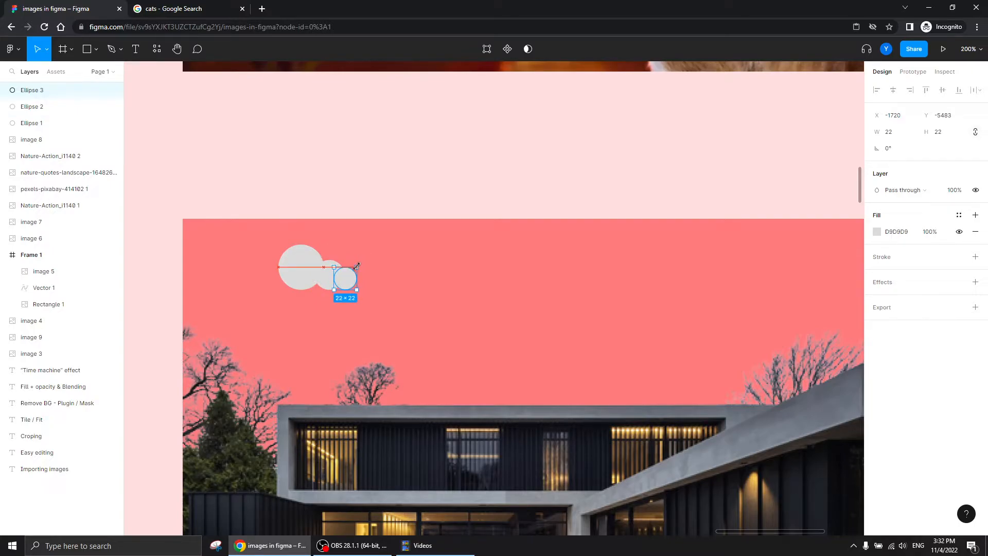
left_click(329, 275, "shift")
left_click(301, 267, "shift")
key("ctrl+alt+u")
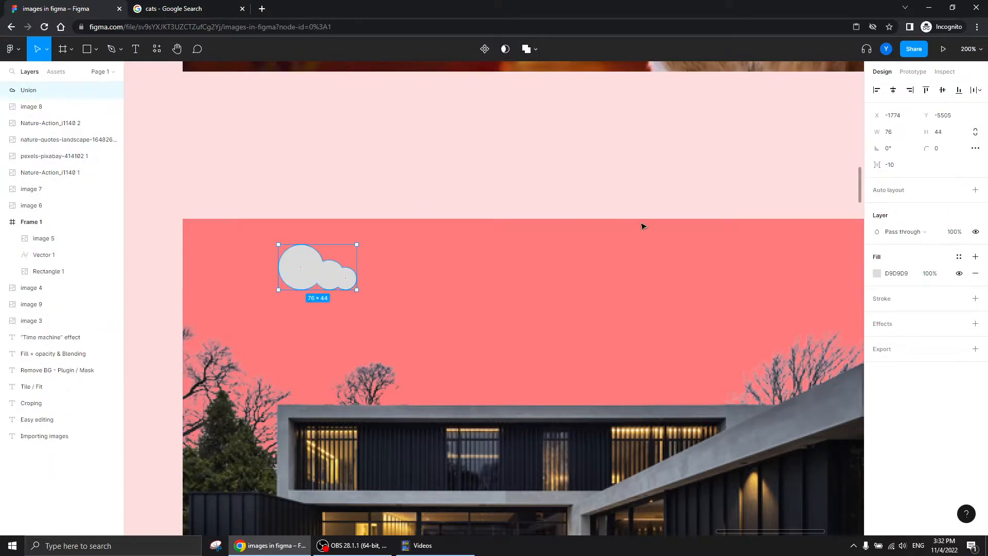
- Set the cloud shape's fill to white FFFFFF
left_click(877, 274)
type("ffffff")
key("Return")
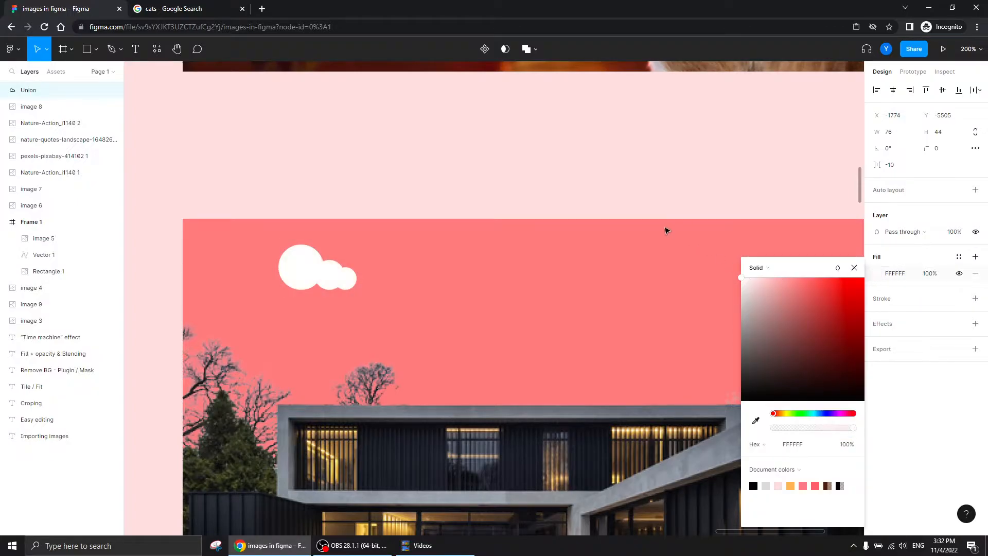
- Duplicate the white cloud twice, scale the copies to different sizes, one 87 × 50.37, and spread all three across the coral sky
left_click_drag(329, 288, 395, 335)
left_click_drag(420, 292, 472, 263)
left_click_drag(430, 310, 610, 286)
left_click_drag(653, 239, 613, 258)
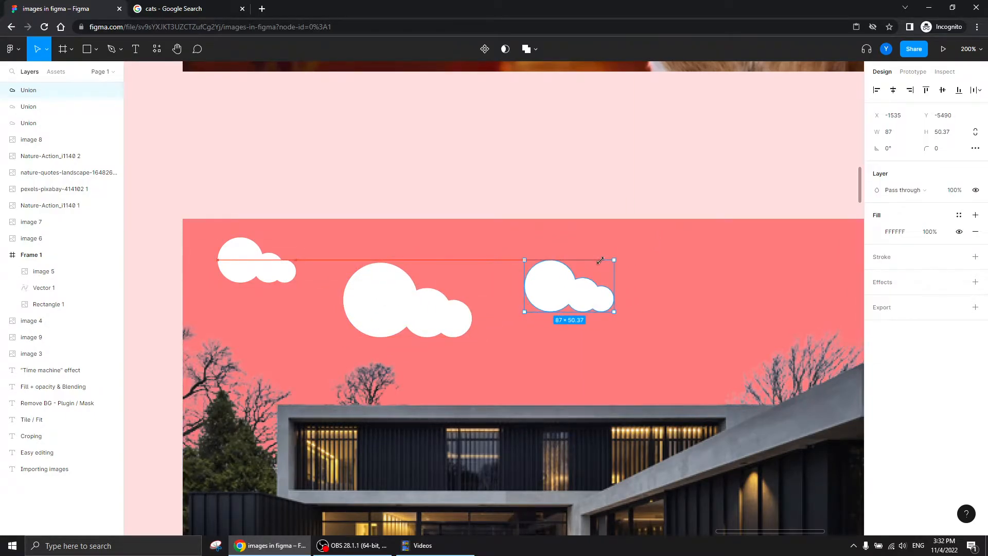
left_click_drag(576, 298, 611, 249)
left_click(514, 293)
left_click(476, 193)
key("shift+0")
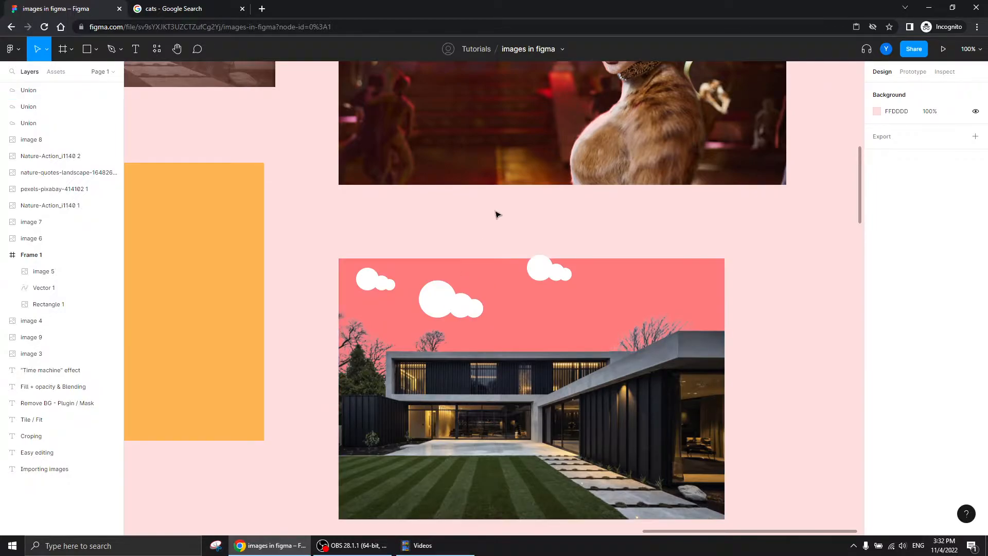
- Run the Remove BG plugin on the cat-costume image to remove its background
scroll(505, 292, "up", 5)
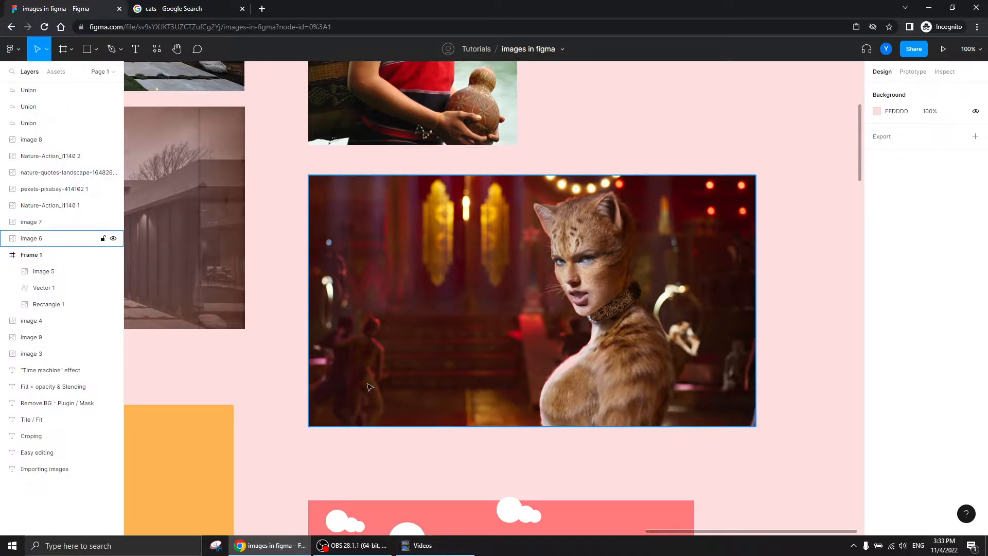
left_click(407, 292)
left_click(157, 49)
mouse_move(167, 145)
left_click(291, 145)
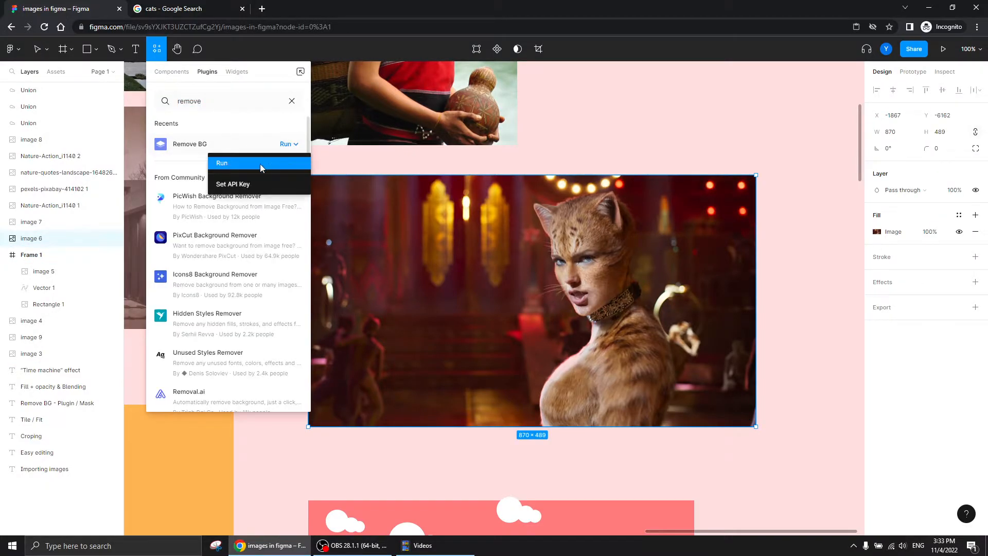
left_click(226, 161)
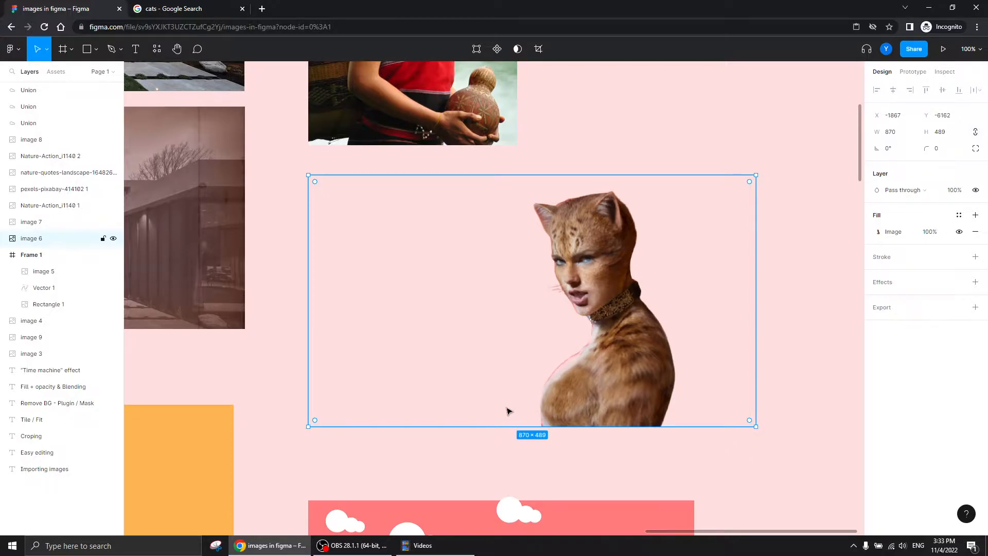
- Add a solid fill to the cat-costume cutout and order it beneath the picture fill
left_click_drag(507, 408, 488, 345)
key("plus")
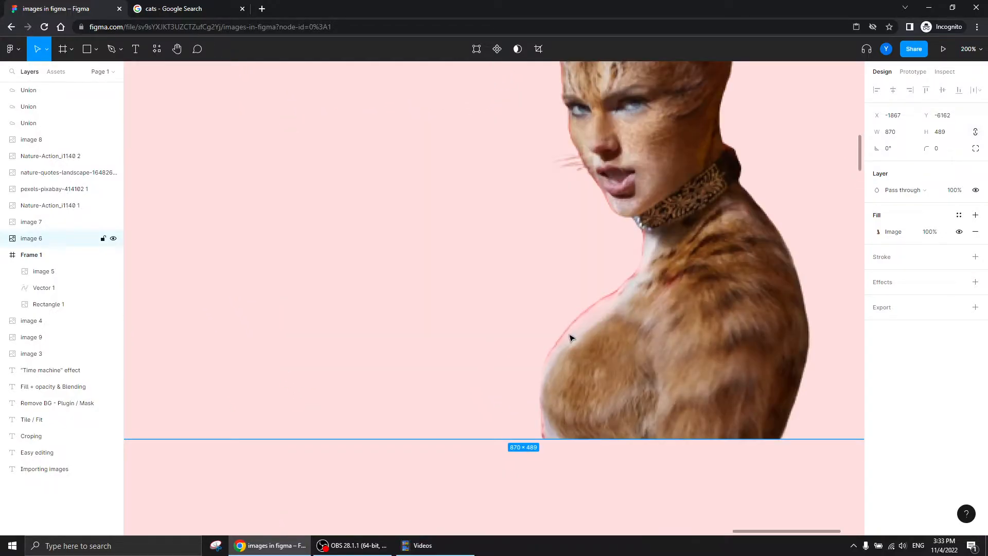
left_click_drag(514, 132, 360, 294)
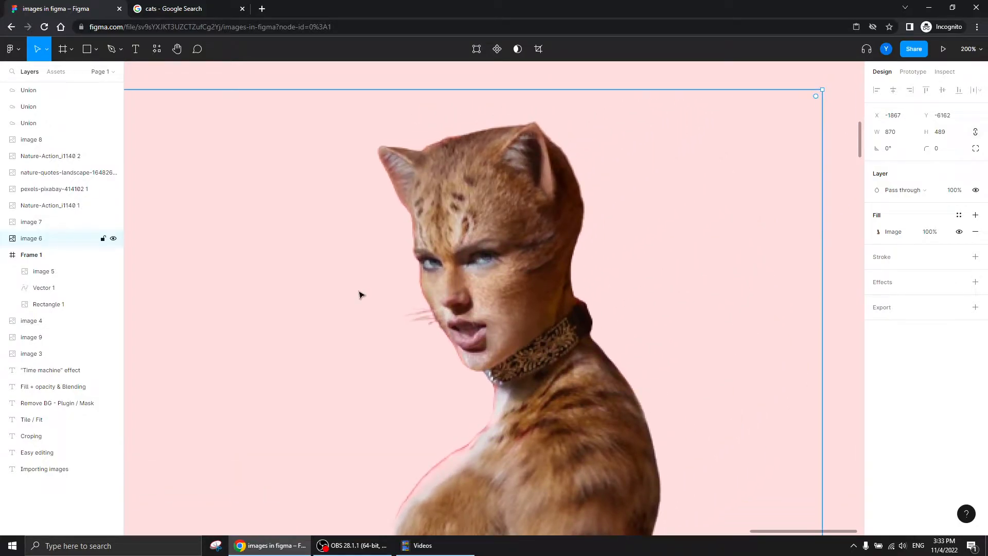
key("minus")
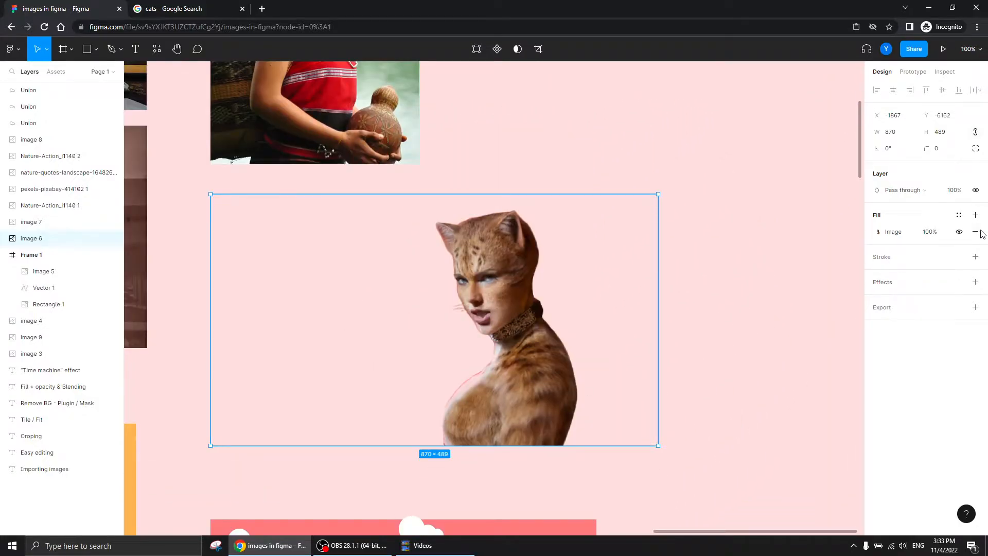
left_click(975, 215)
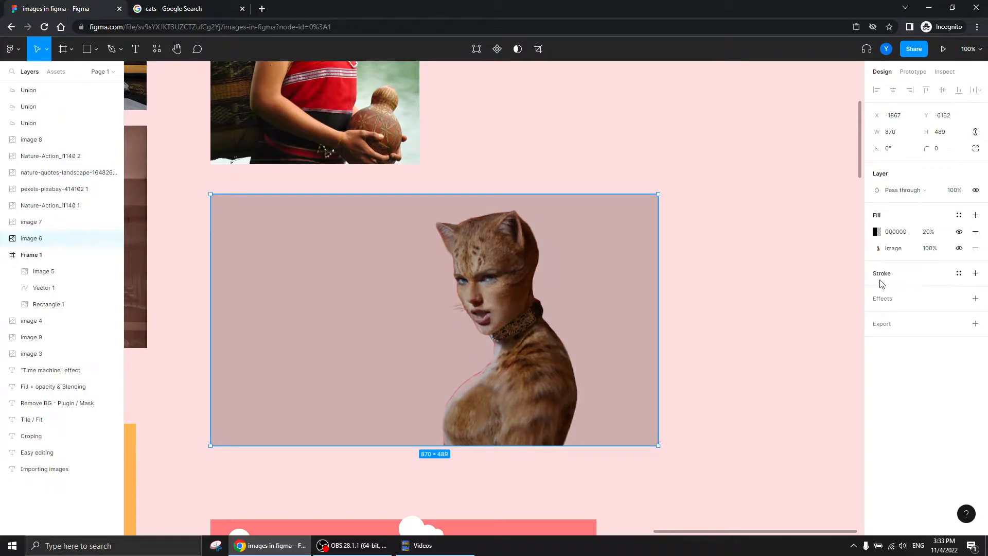
left_click_drag(948, 249, 946, 230)
- Set the solid fill behind the cat-costume cutout to red FF5757 at 100% opacity
left_click(876, 248)
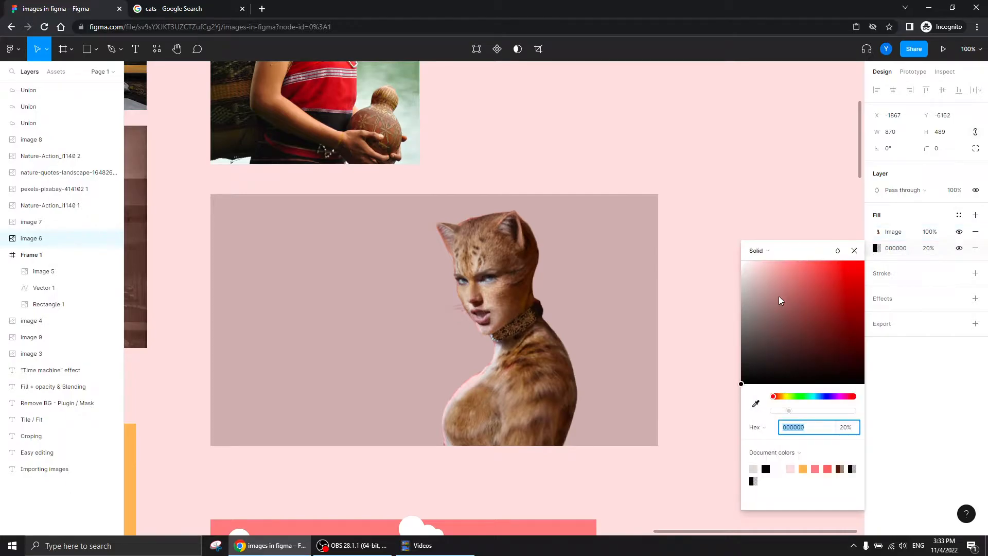
left_click(796, 261)
left_click_drag(799, 254, 825, 249)
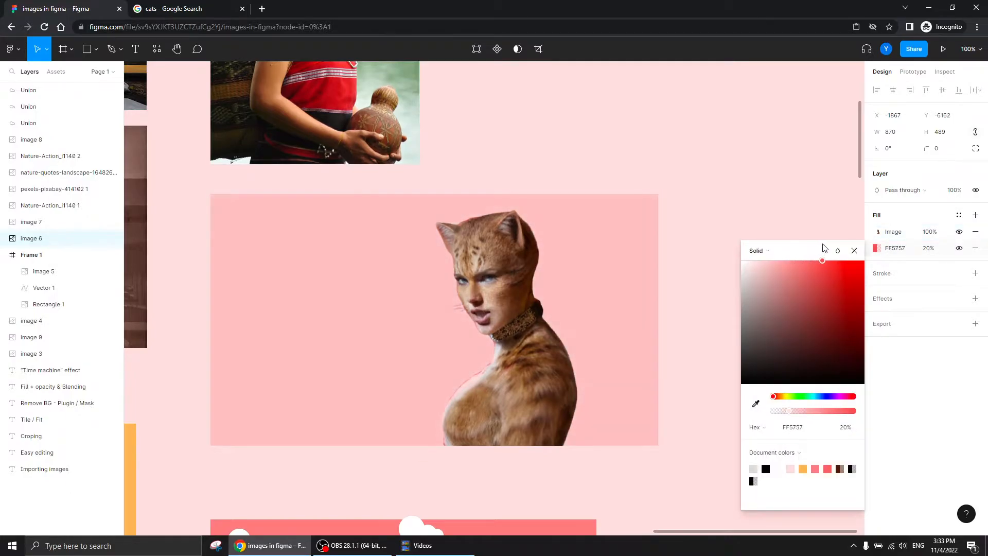
left_click(918, 249)
key("Tab")
type("100")
key("Return")
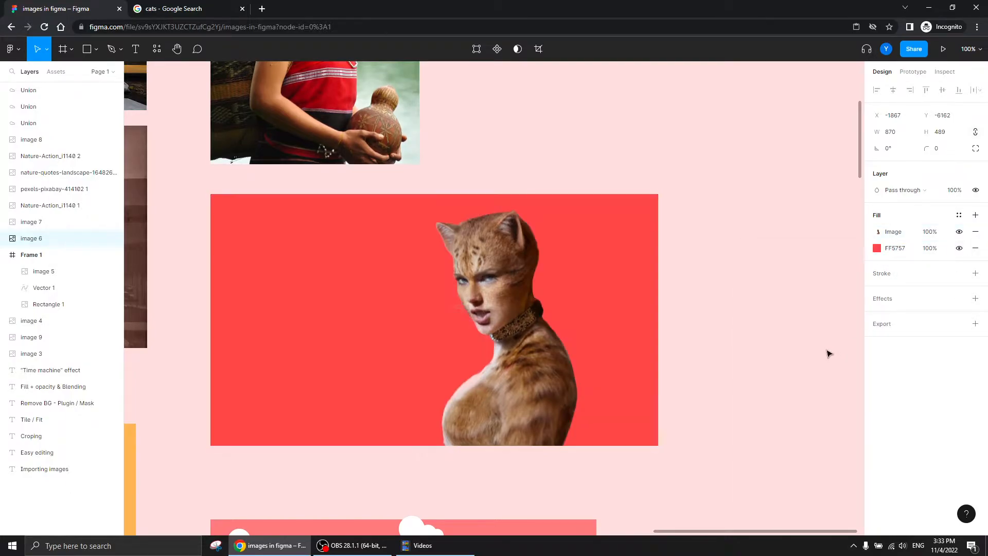
left_click(734, 290)
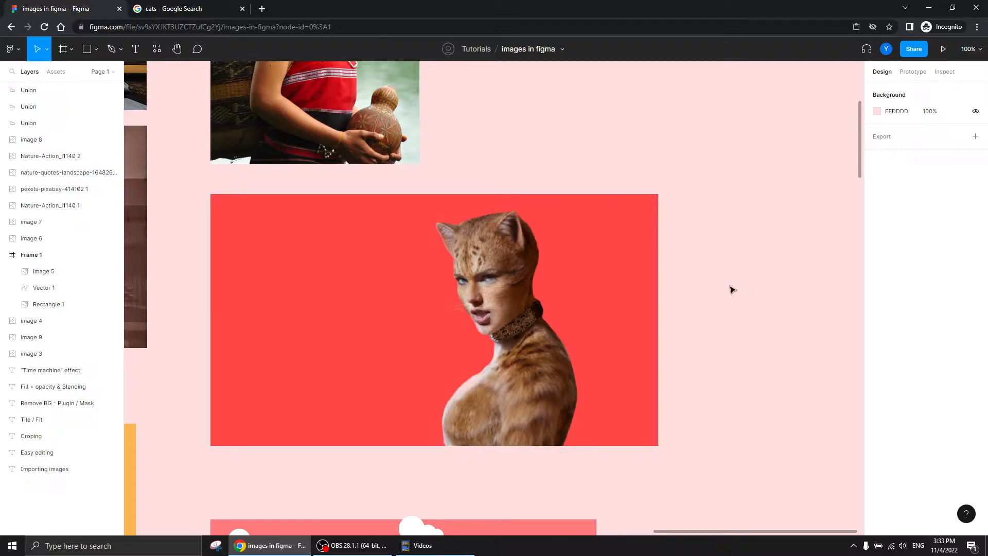
- Run the Remove BG plugin on the portrait of the woman with the flower crown to remove its background
left_click_drag(494, 102, 710, 432)
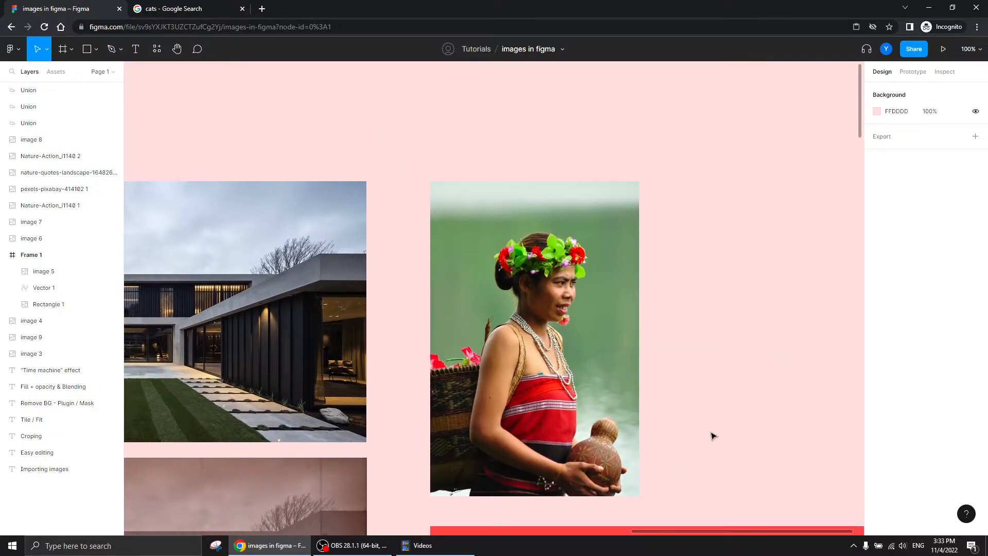
left_click(541, 370)
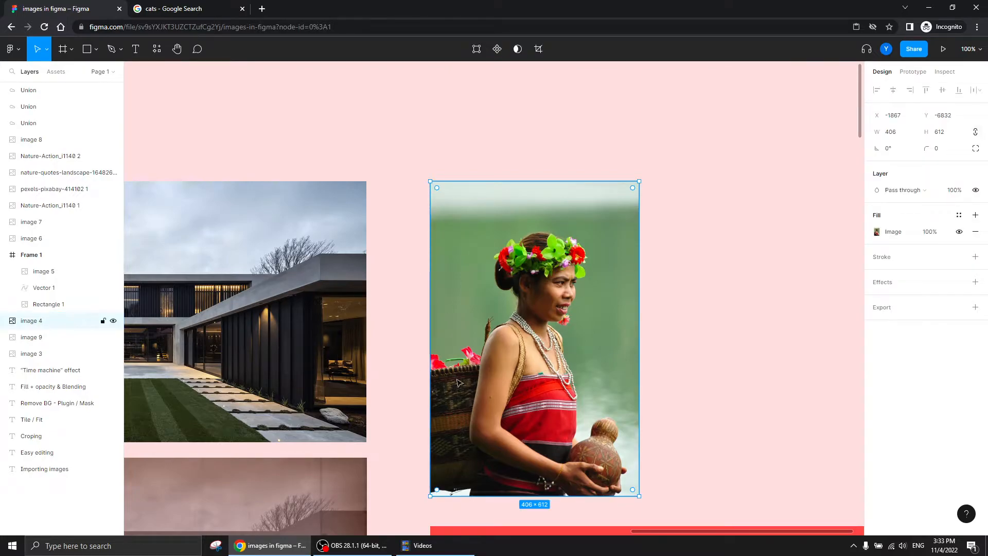
scroll(425, 393, "up", 3)
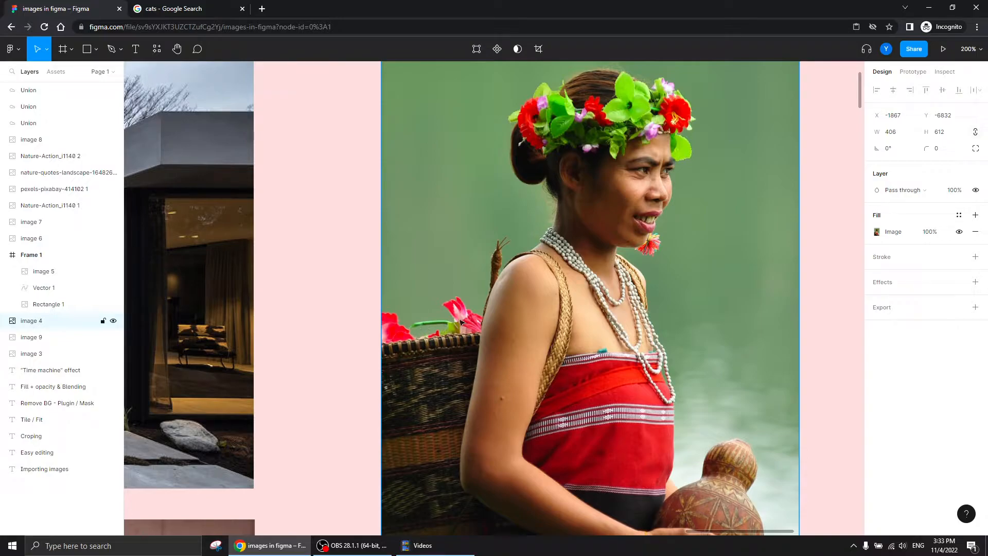
key("ctrl+minus")
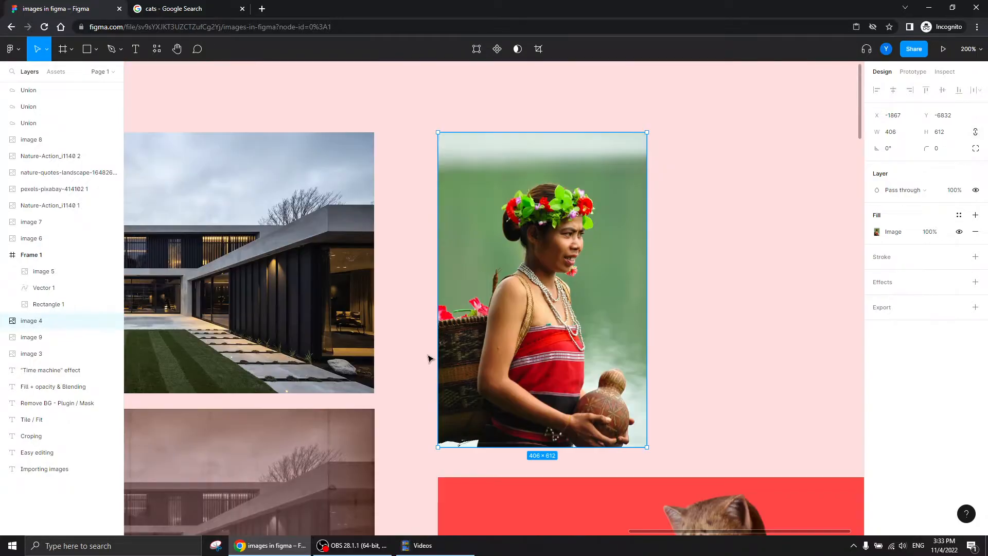
left_click(152, 53)
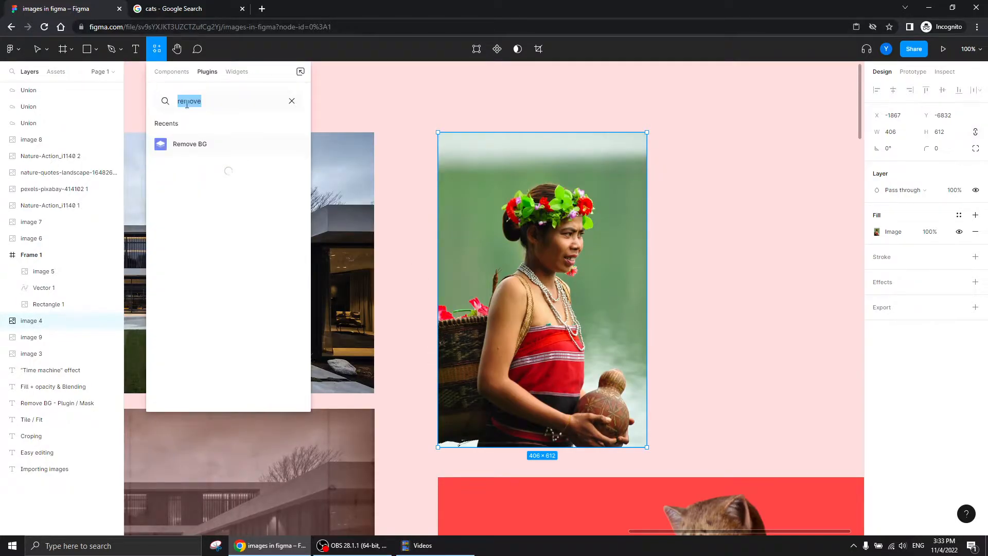
left_click(288, 145)
left_click(282, 163)
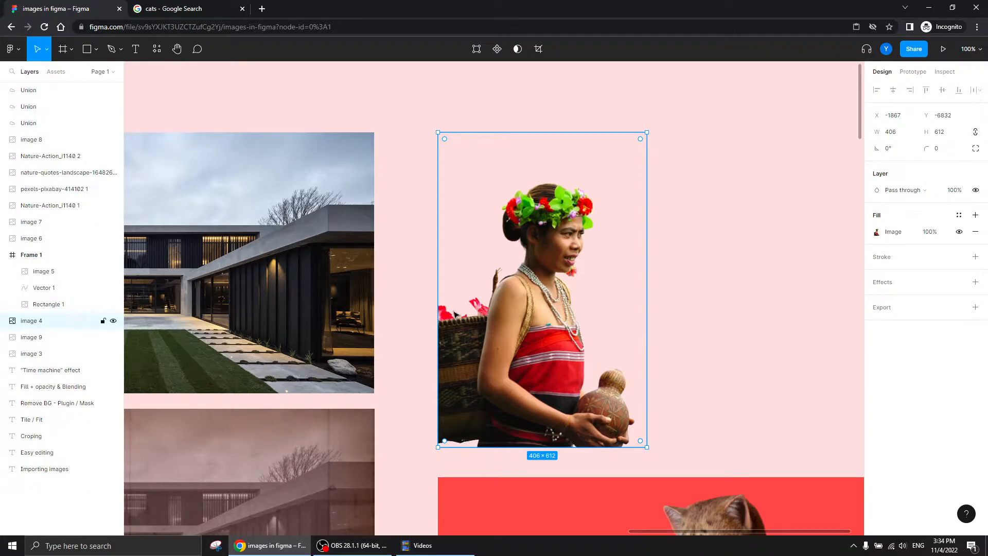
left_click(747, 241)
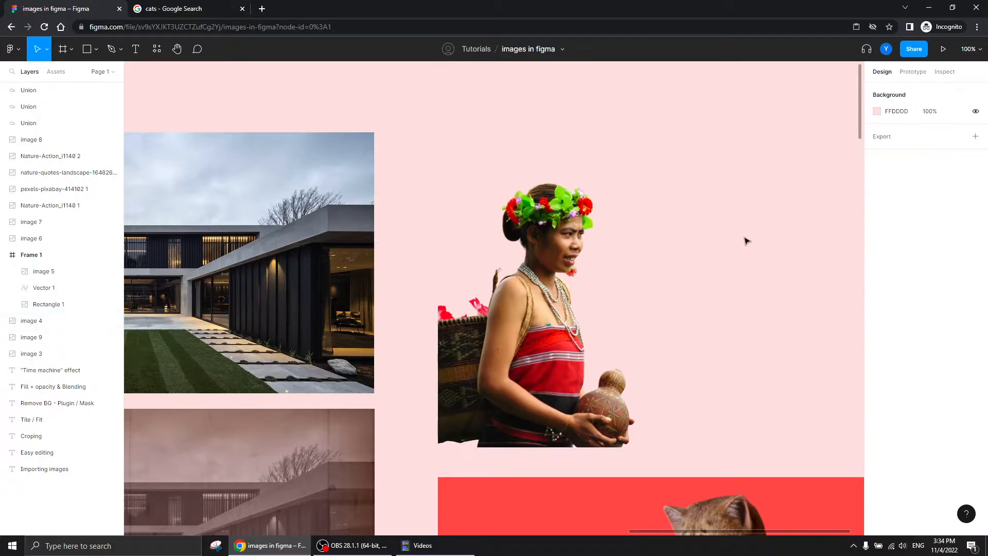
- Duplicate the original modern house photo and place the copy on empty canvas further down
left_click_drag(262, 354, 576, 424)
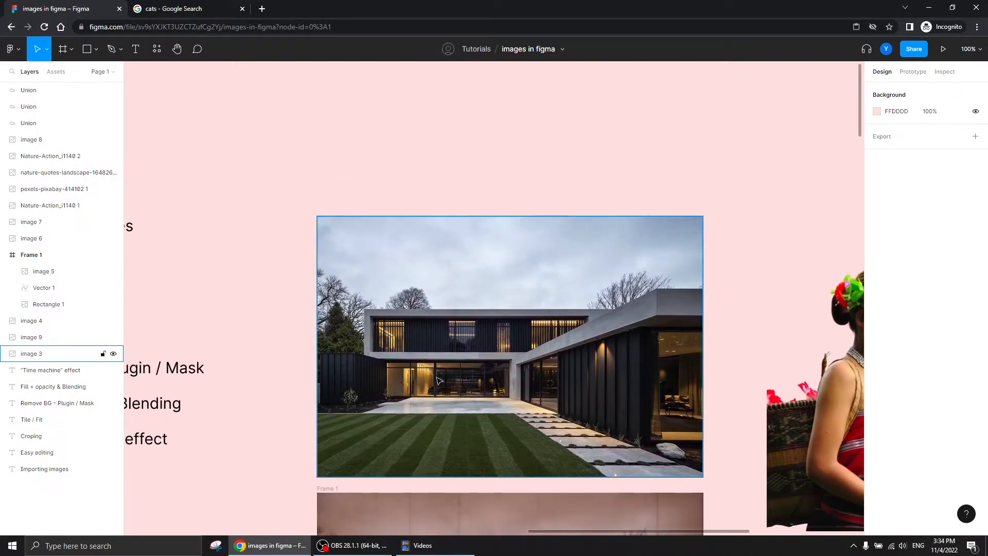
left_click_drag(468, 371, 574, 312)
- Start a Pen outline on the duplicated house photo, tracing the stepping-stone path's lawn edge, the patio front and the base of the facade
key("ctrl+plus")
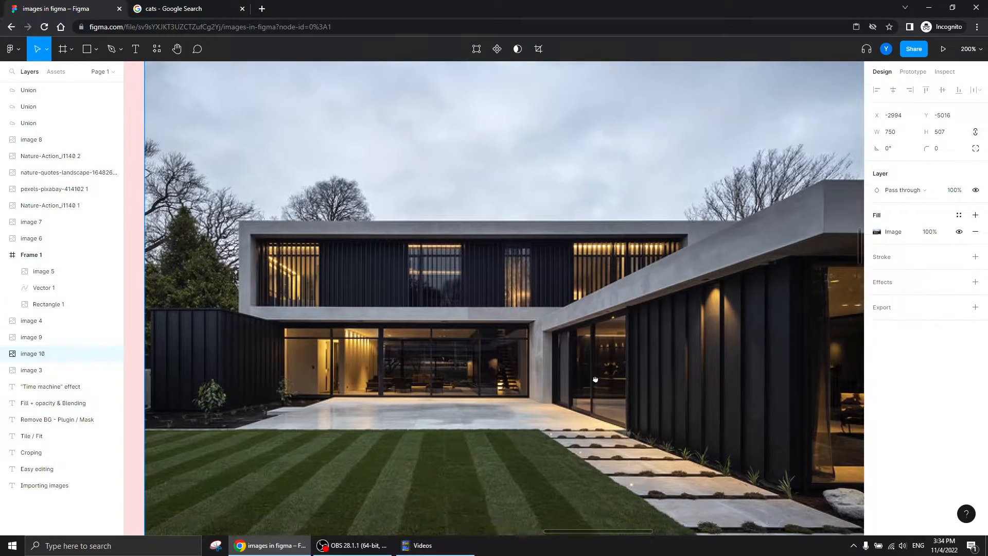
left_click_drag(593, 384, 611, 275)
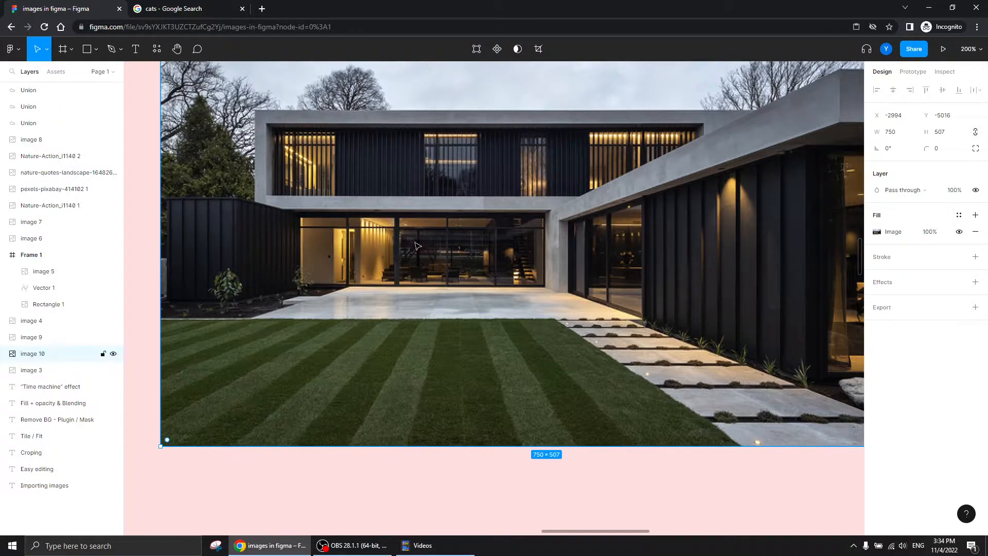
left_click(110, 51)
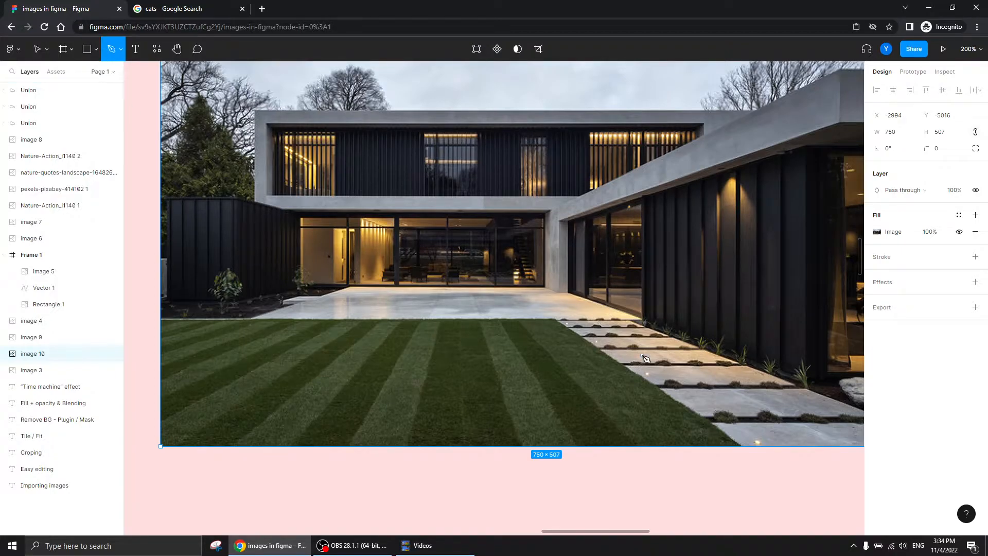
left_click(742, 447)
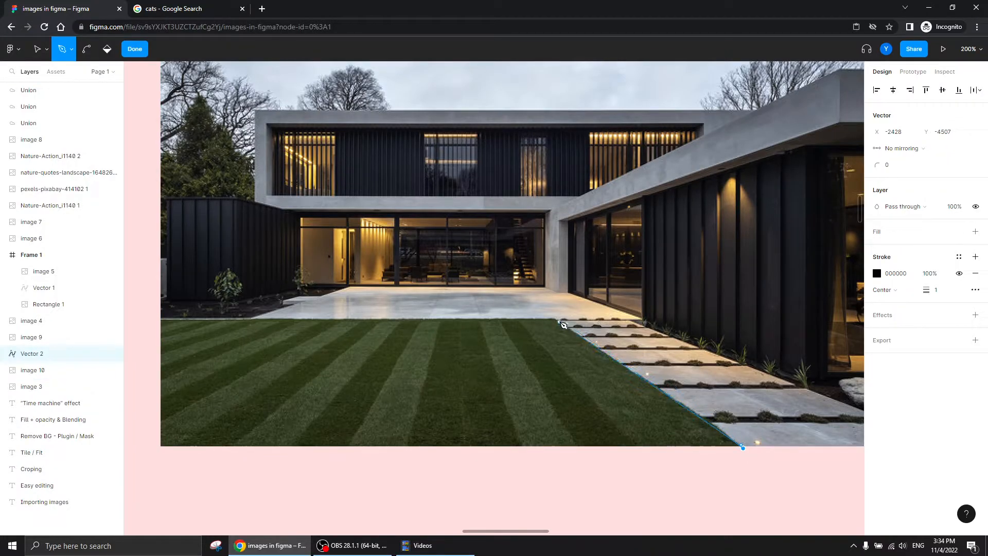
left_click(554, 318)
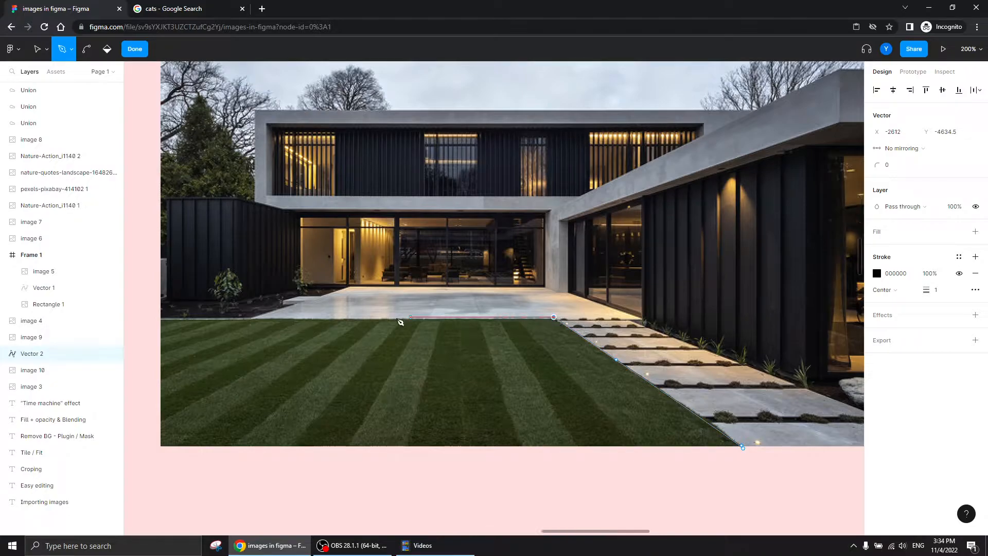
left_click(247, 317)
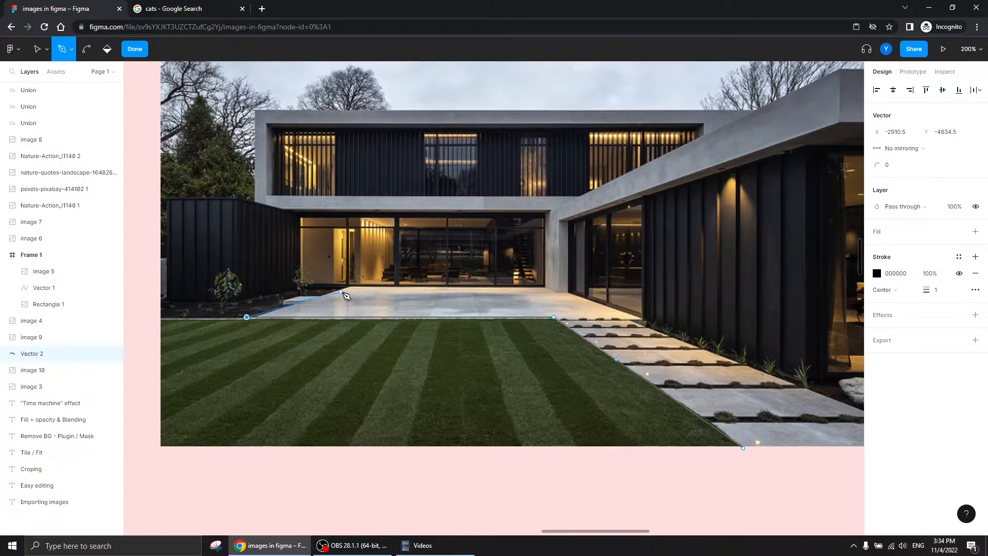
left_click(348, 287)
left_click(297, 287)
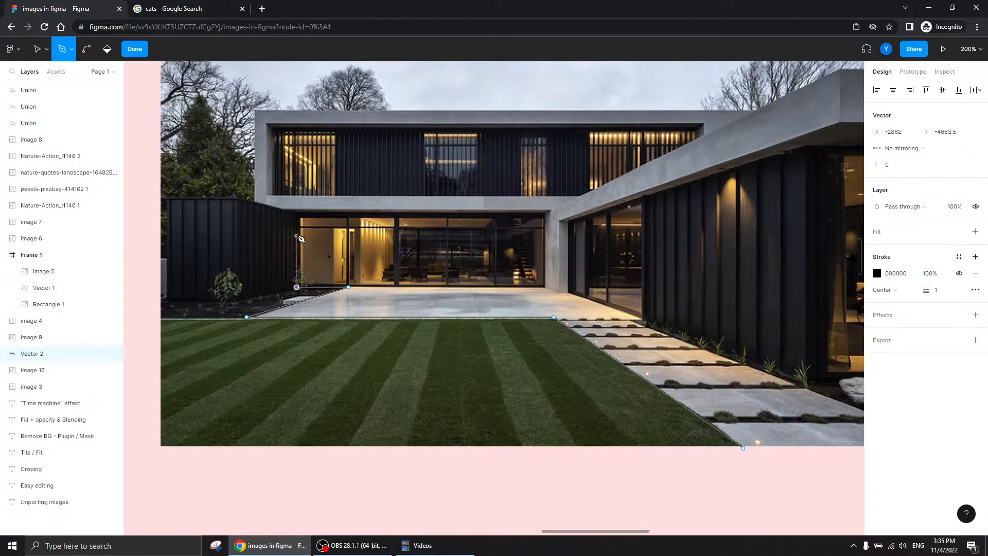
- Continue the outline up the fence and facade, along the roofline and down the photo's edge, closing it at the path's starting corner
left_click(297, 215)
left_click(255, 201)
left_click(255, 110)
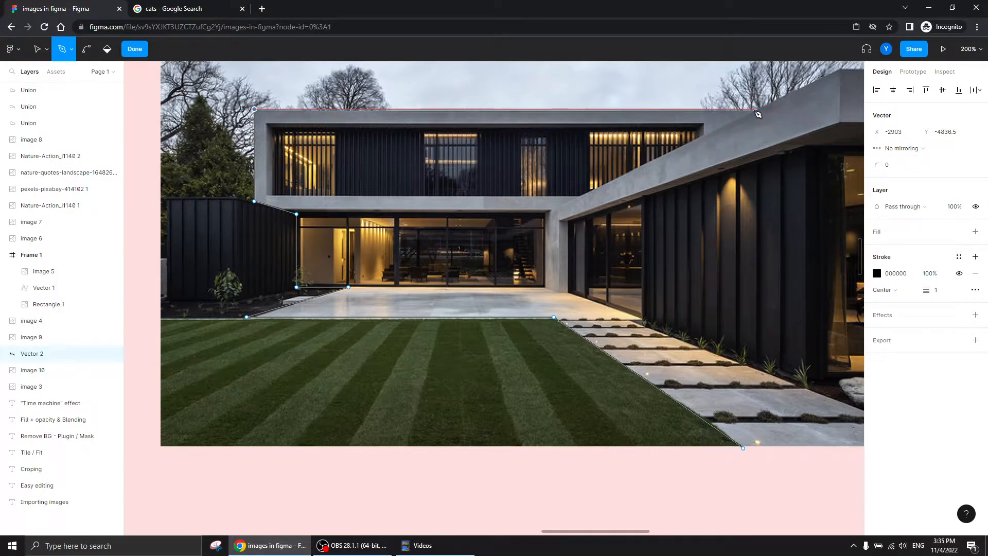
left_click(760, 110)
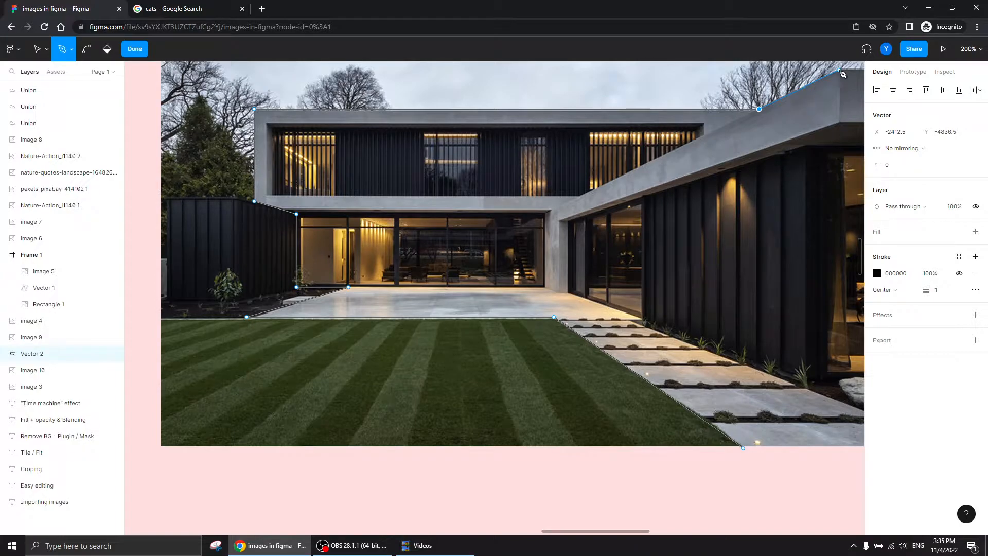
left_click(840, 69)
left_click_drag(823, 165, 482, 252)
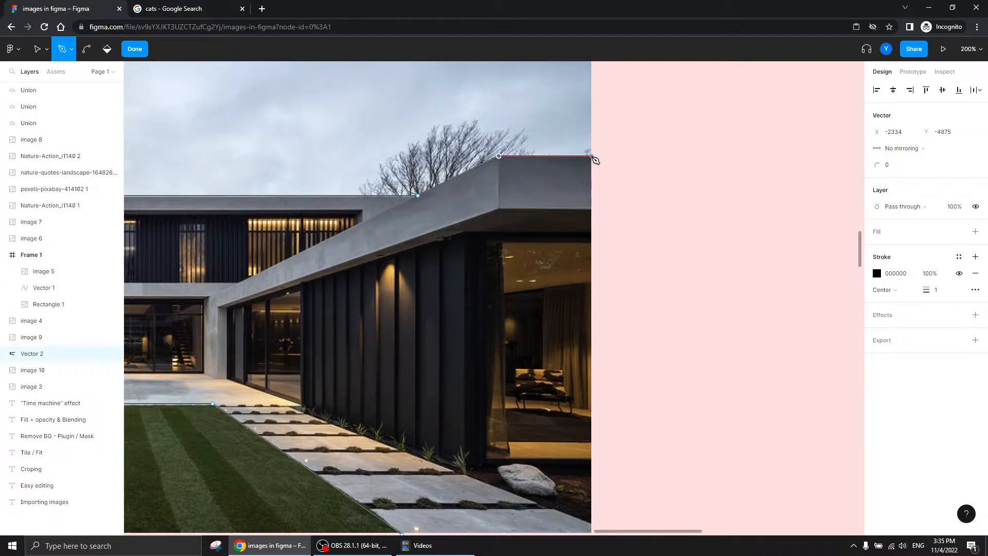
scroll(602, 499, "down", 3)
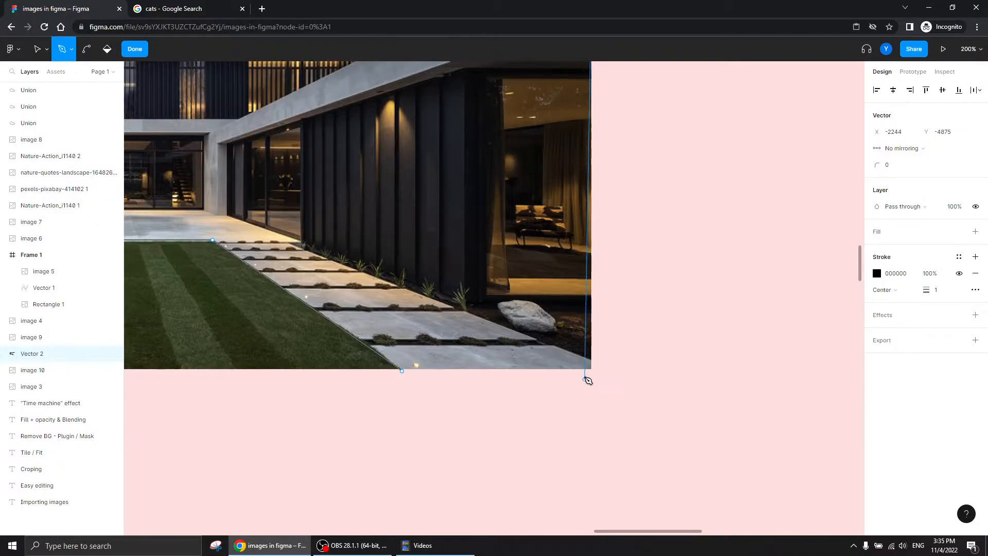
left_click(592, 371)
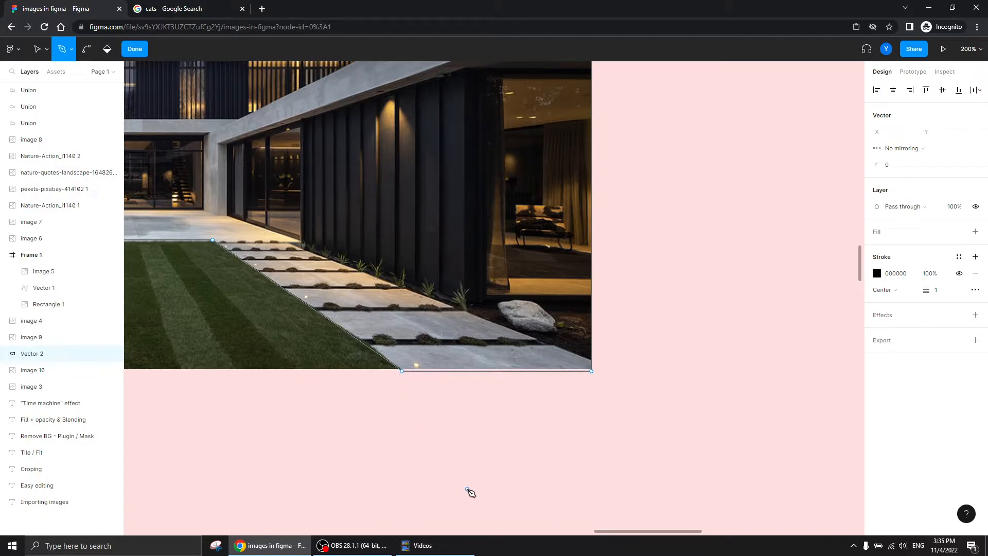
- Move the outline's two lowest points up onto the photo's bottom edge at the path corner and the photo corner
scroll(505, 443, "down", 2)
key("ctrl")
scroll(518, 343, "up", 5)
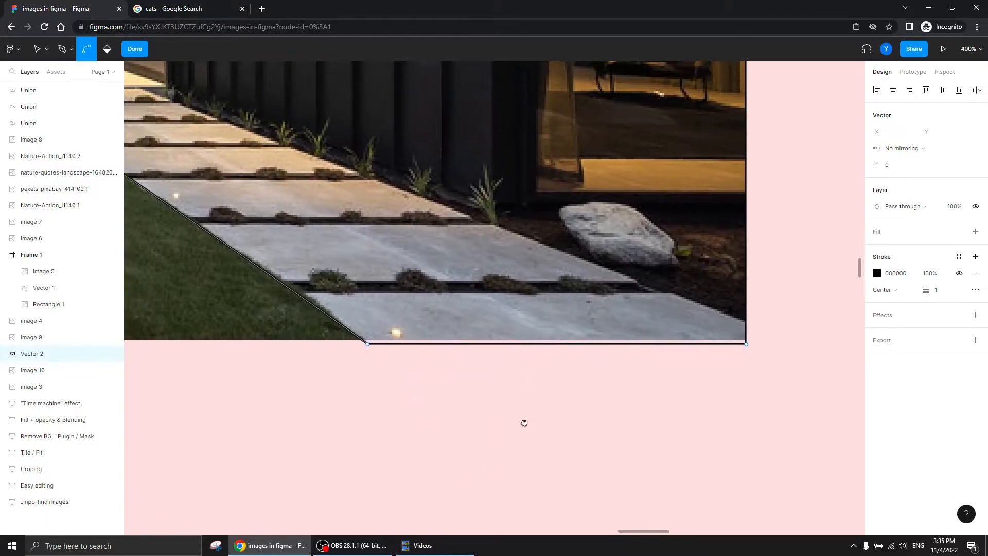
key("v")
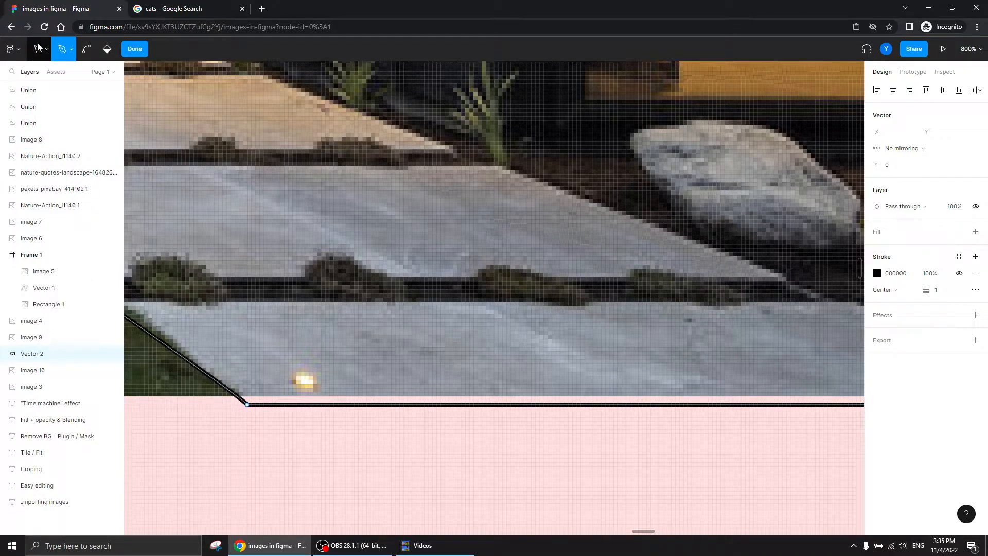
left_click(247, 404)
left_click_drag(247, 405, 239, 397)
left_click_drag(717, 462, 416, 455)
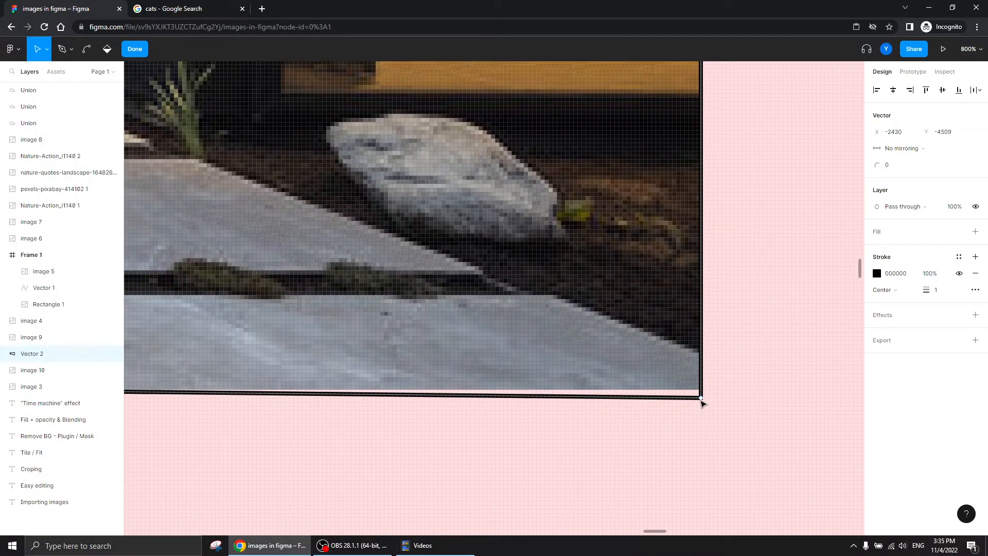
left_click_drag(701, 398, 702, 389)
- Adjust the outline points where the lawn meets the path and at the patio's far corner to follow the paving
left_click_drag(344, 390, 901, 533)
left_click_drag(215, 295, 773, 356)
left_click_drag(333, 135, 538, 391)
left_click_drag(489, 334, 492, 338)
left_click_drag(323, 382, 733, 363)
left_click_drag(296, 325, 856, 399)
left_click_drag(440, 393, 467, 397)
left_click_drag(750, 320, 540, 433)
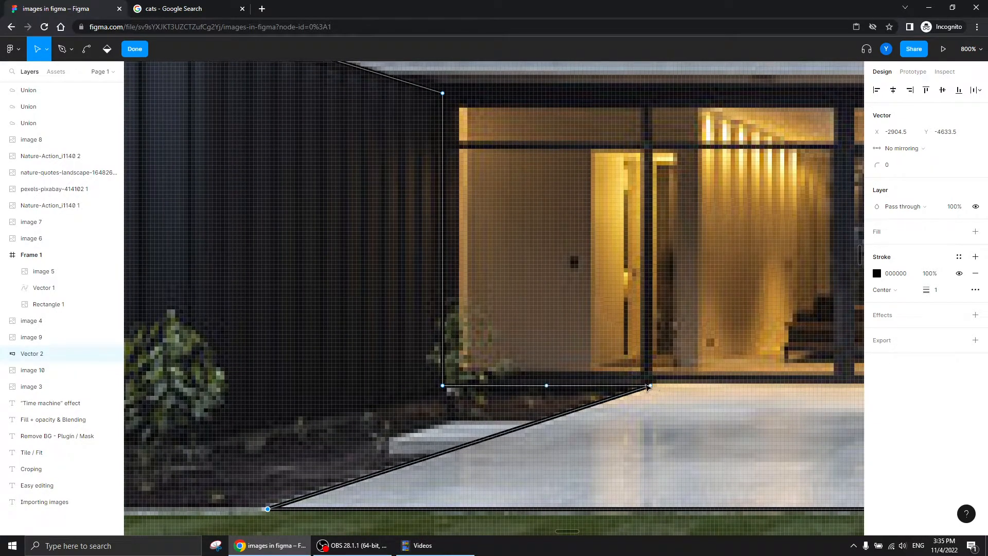
- Align the outline points at the upper storey's roof corner and where its wall meets the fence with the facade edge
left_click_drag(440, 137, 584, 388)
left_click_drag(467, 282, 466, 409)
left_click(418, 420)
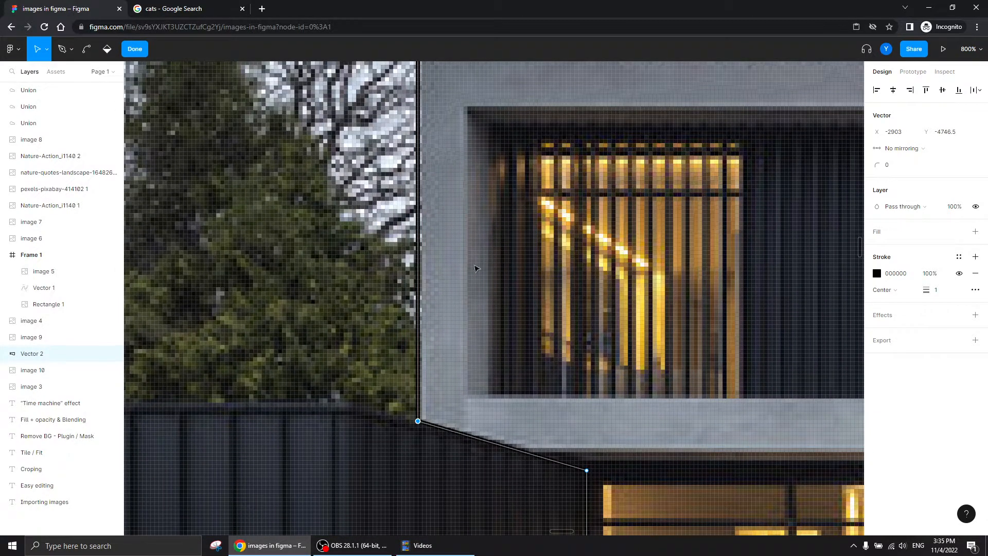
scroll(476, 286, "up", 5)
left_click_drag(448, 204, 457, 213)
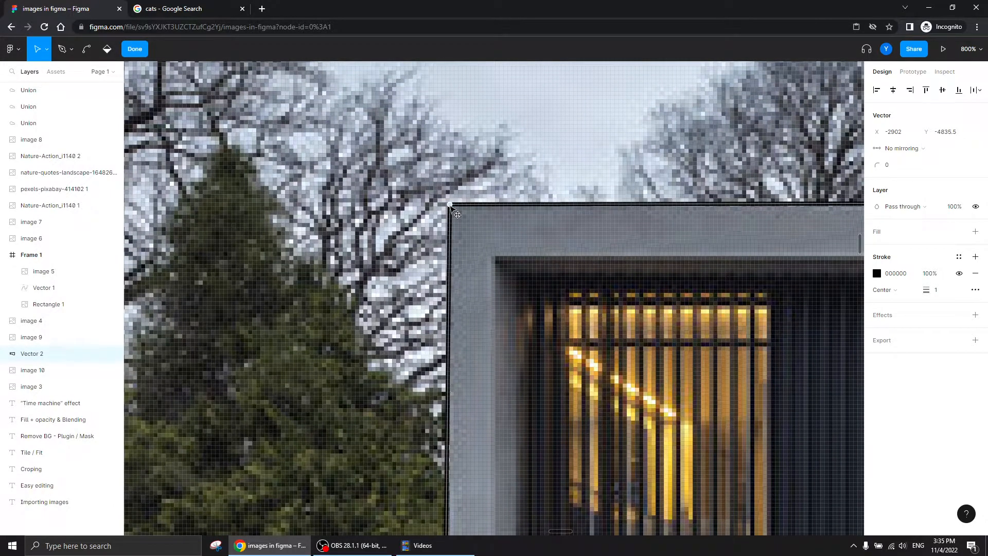
scroll(479, 397, "down", 7)
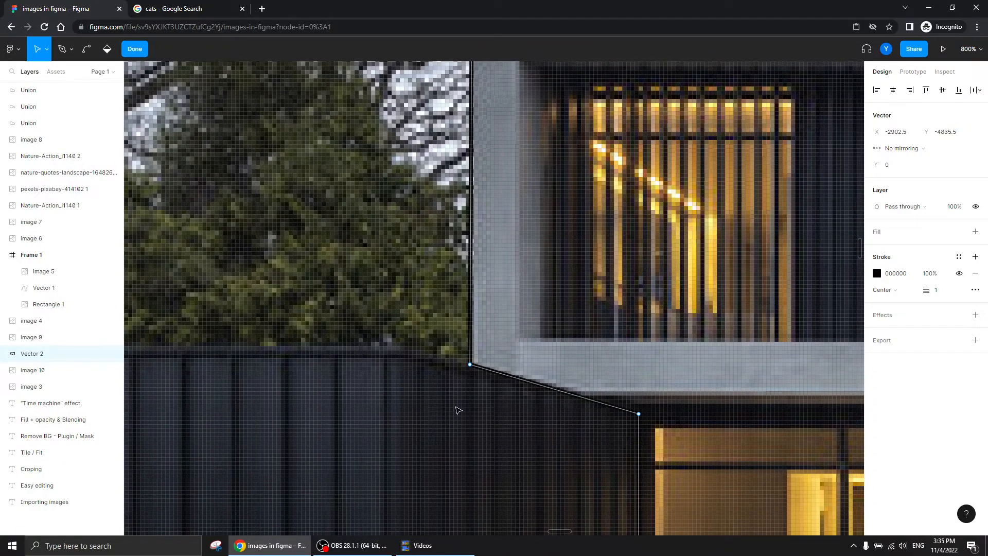
left_click(470, 364)
left_click_drag(473, 368, 473, 366)
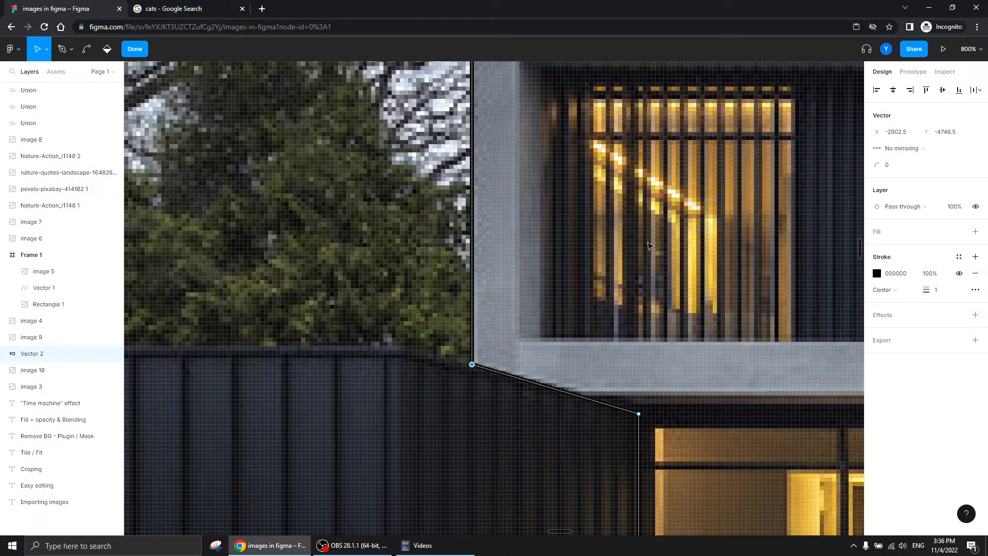
- Move the point where the flat roof meets the sloping roof onto the roof edge, check the full outline, and finish editing it
left_click_drag(690, 193, 339, 481)
left_click_drag(733, 319, 464, 340)
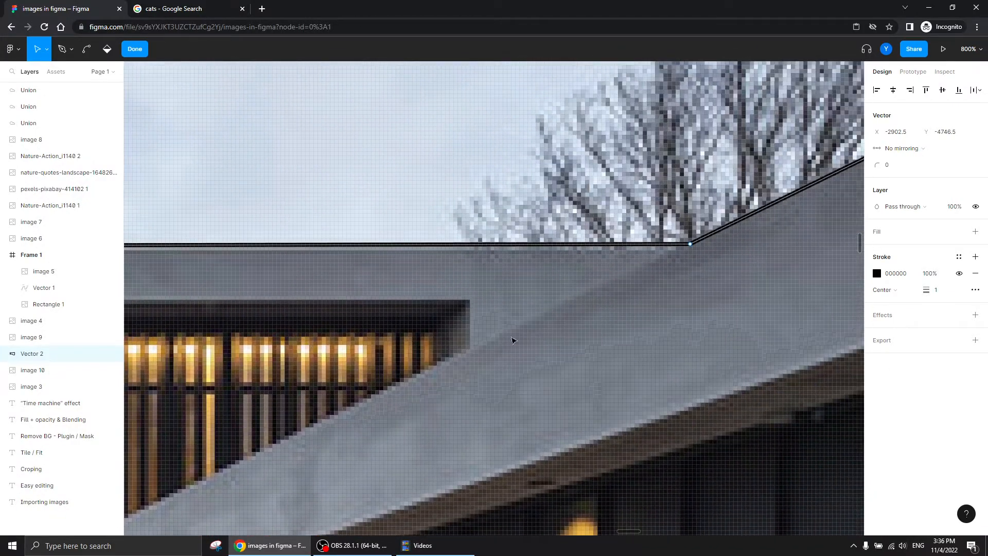
left_click_drag(691, 243, 675, 254)
key("ctrl+minus")
key("ctrl+minus")
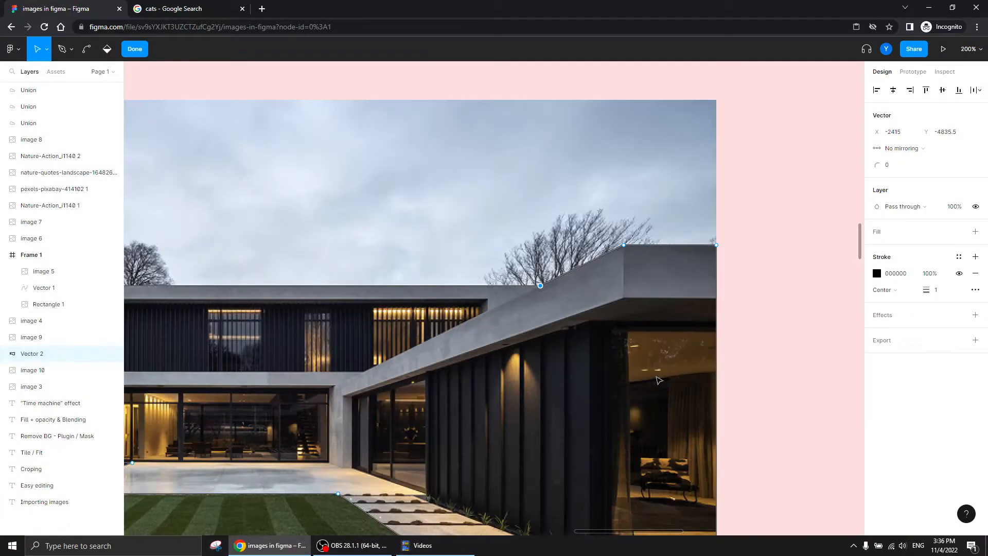
left_click_drag(665, 371, 551, 384)
left_click_drag(458, 411, 529, 405)
key("ctrl+plus")
left_click_drag(637, 316, 675, 229)
key("ctrl+minus")
key("ctrl+minus")
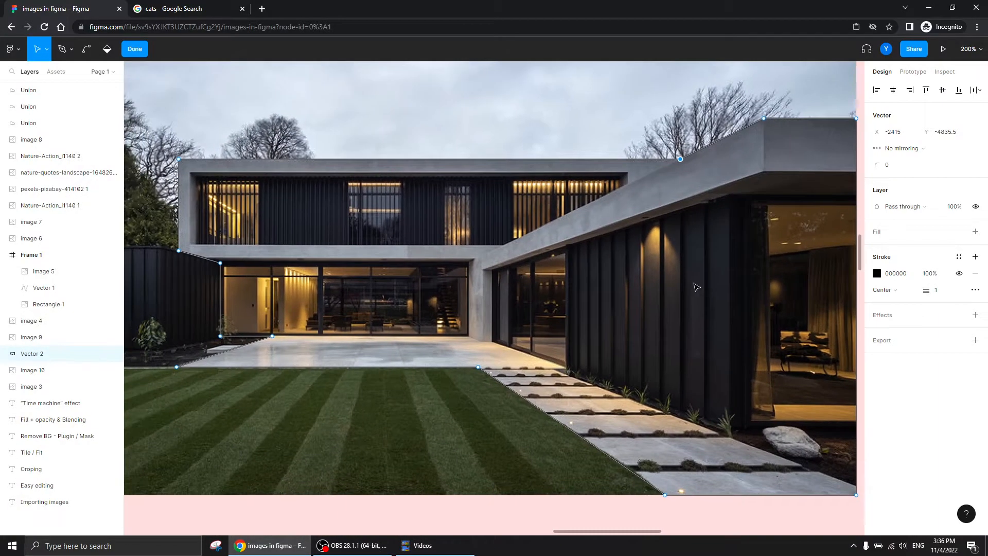
key("ctrl+minus")
key("Escape")
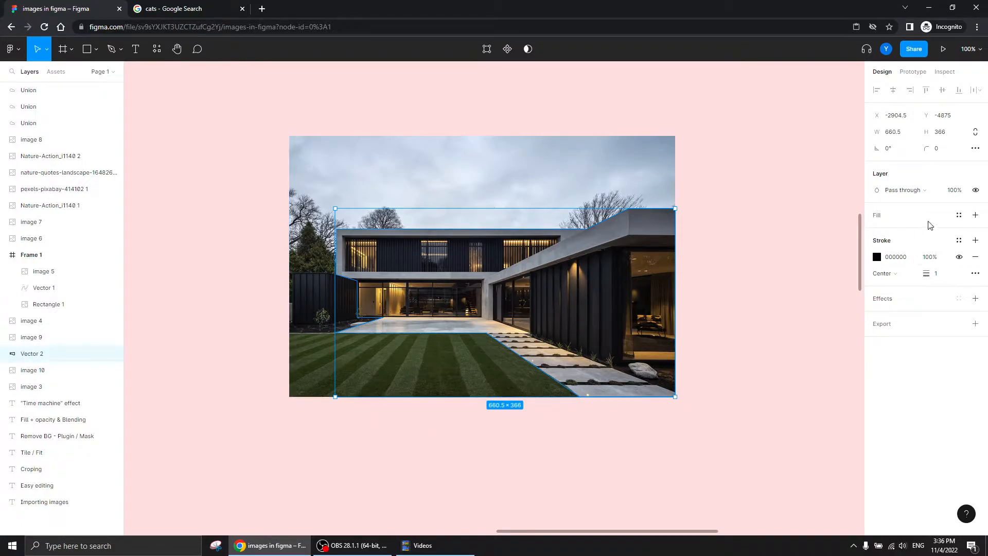
- Add a D9D9D9 fill to the traced house outline and remove its stroke
left_click(976, 216)
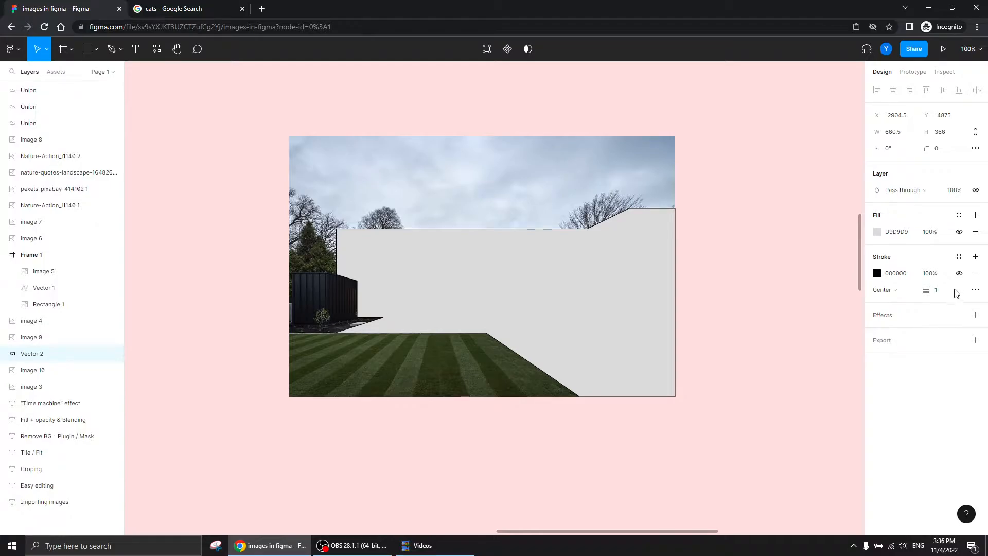
left_click(975, 273)
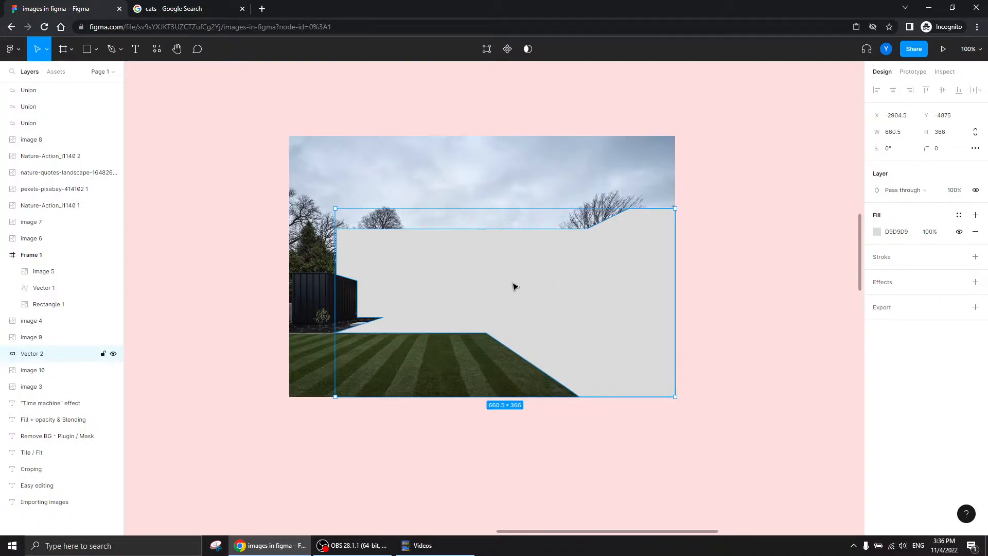
- Rename the traced outline's layer as mask shape
double_click(32, 355)
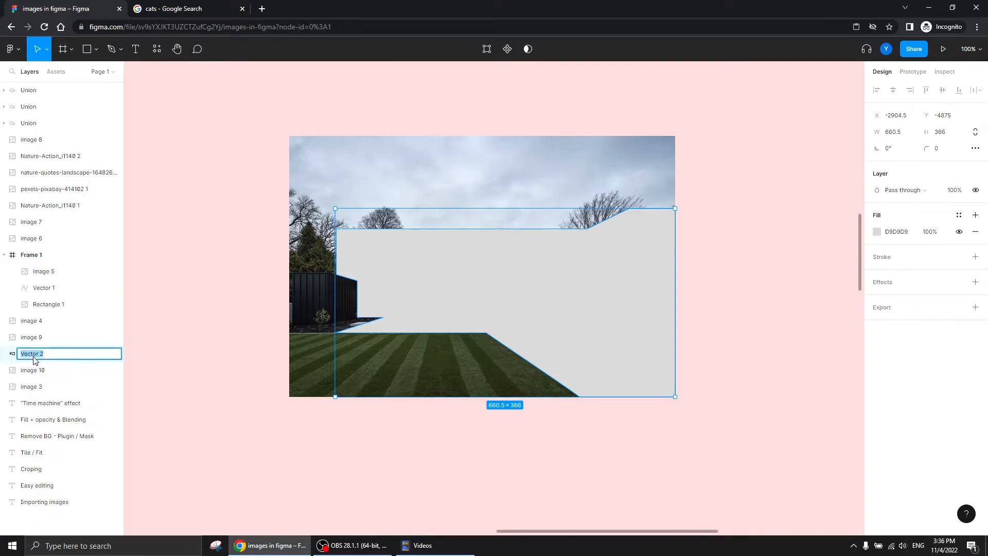
type("mask shape")
key("Return")
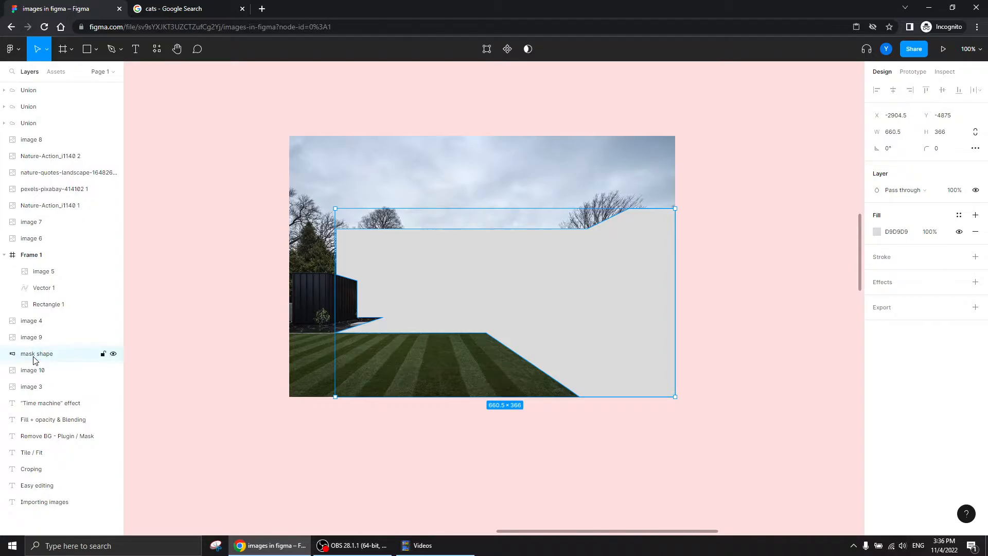
- Order the mask shape directly beneath image 10 and use it to mask the house photo
left_click(381, 185)
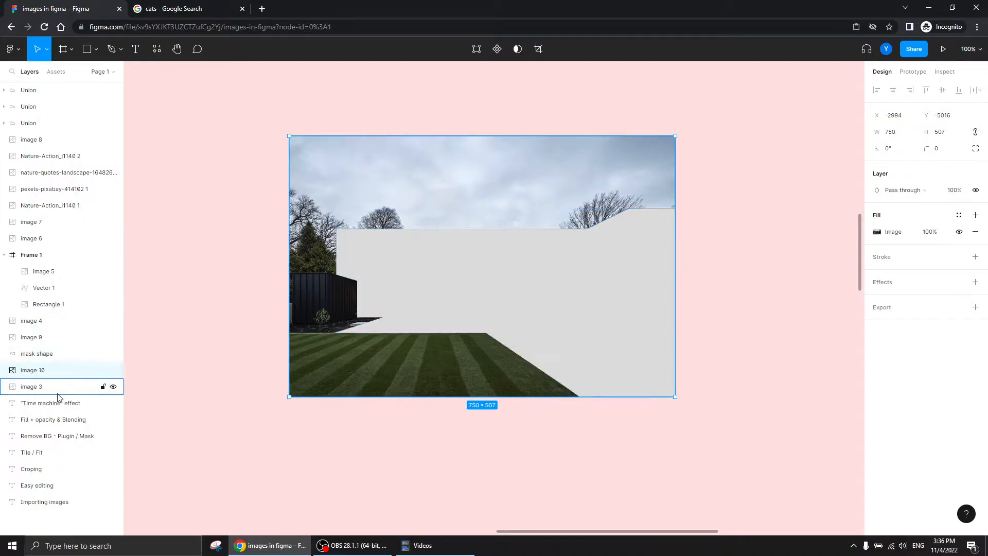
left_click(40, 355)
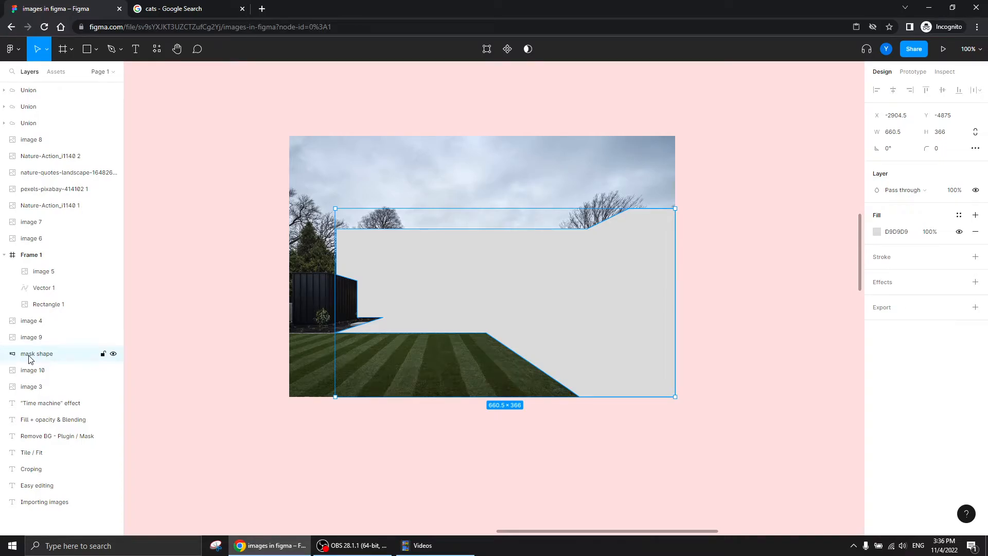
left_click(27, 371)
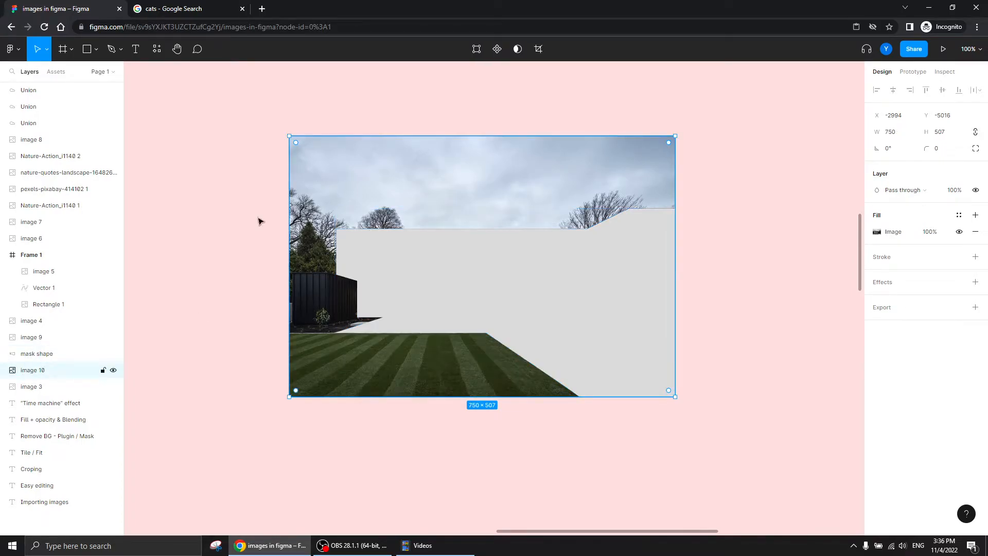
left_click(34, 354)
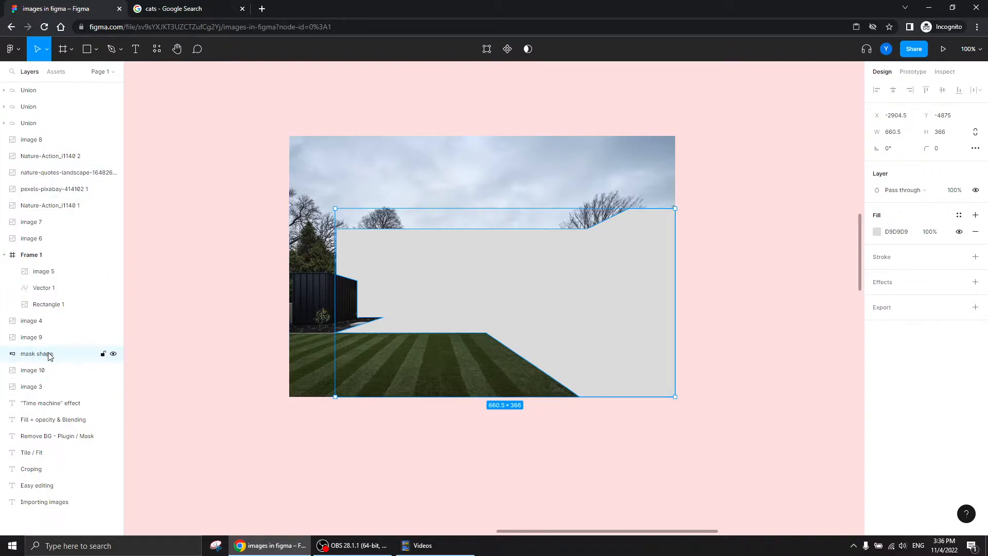
left_click_drag(36, 361, 25, 383)
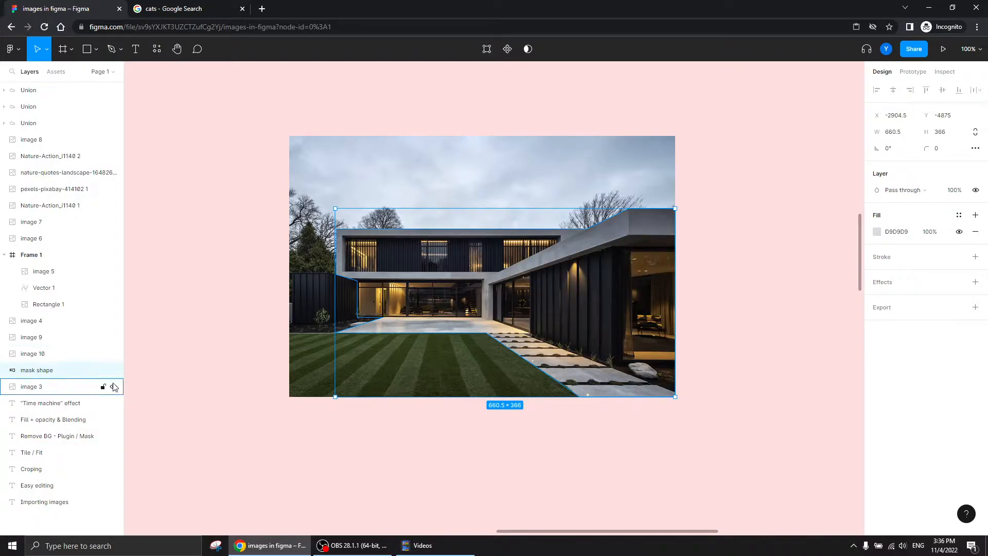
left_click(43, 355, "shift")
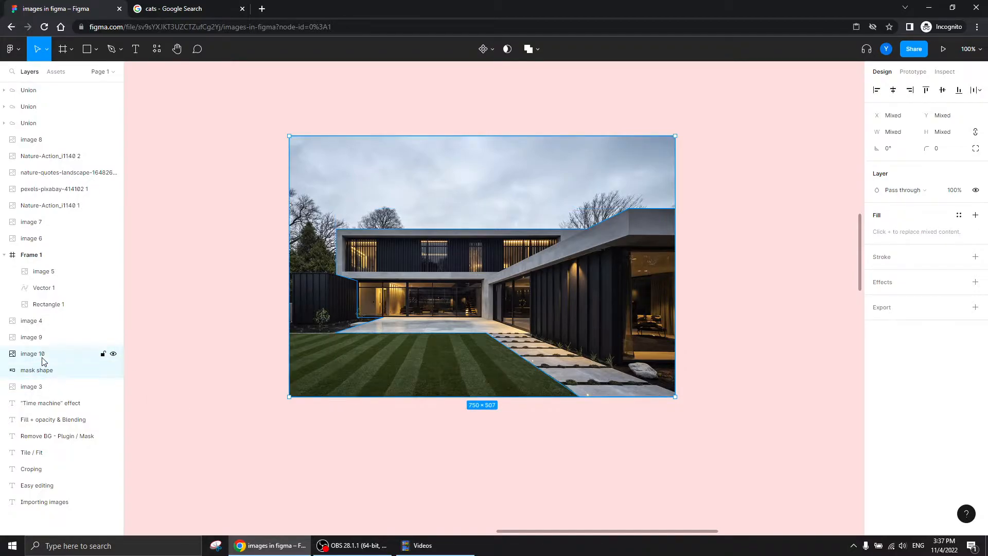
left_click(507, 50)
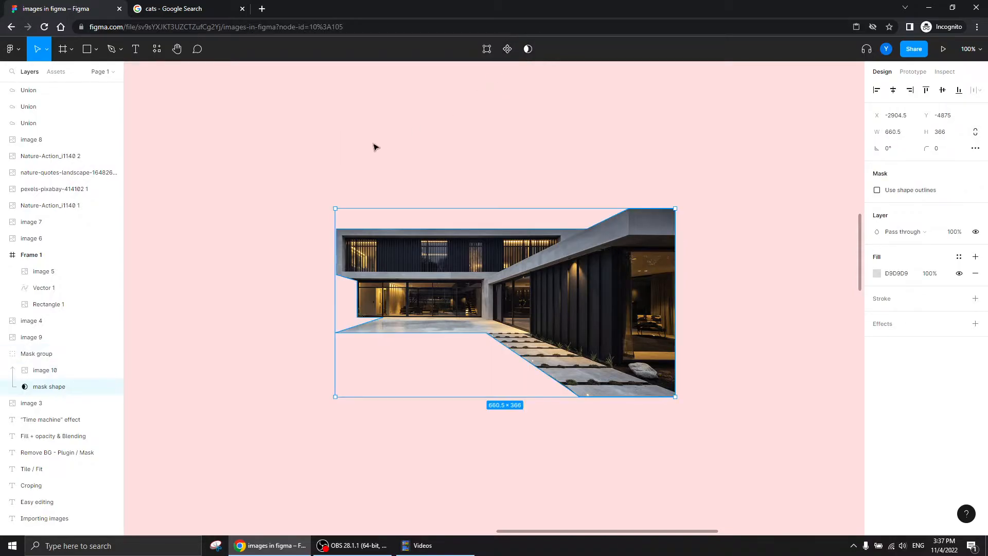
- Move the masked house group slightly up and to the right on the empty canvas and deselect it
left_click(259, 167)
mouse_move(520, 335)
left_mouse_down()
mouse_move(573, 343)
mouse_move(497, 264)
mouse_move(530, 325)
left_mouse_up()
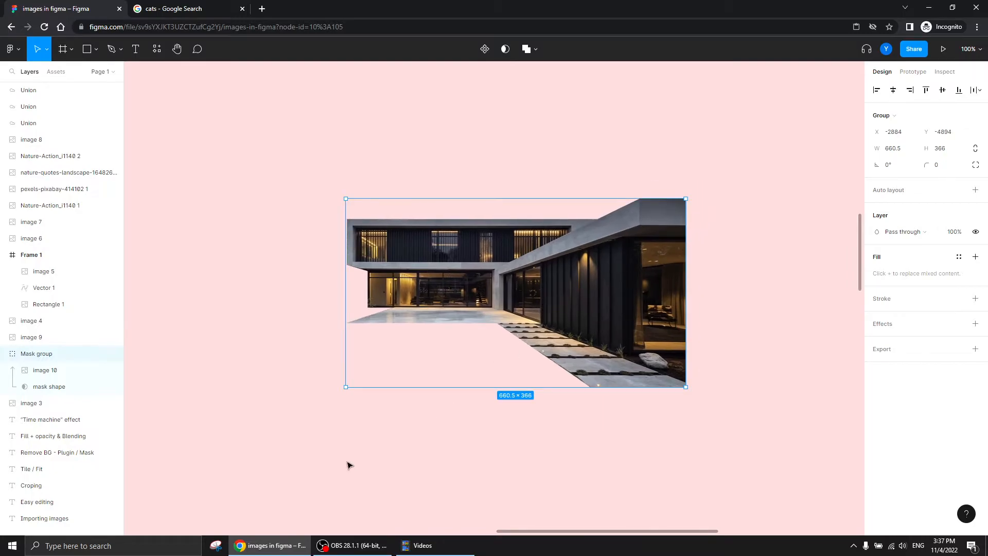
left_click(349, 465)
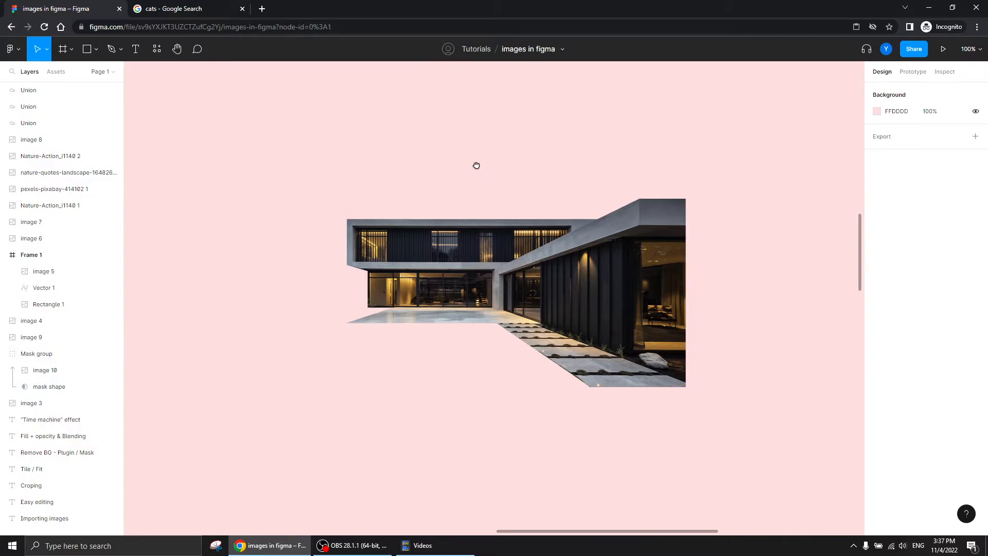
- Examine the cut-out edges of the background-removed woman in image 4 and compare them with the masked house
left_click_drag(477, 165, 379, 419)
left_click_drag(534, 251, 496, 382)
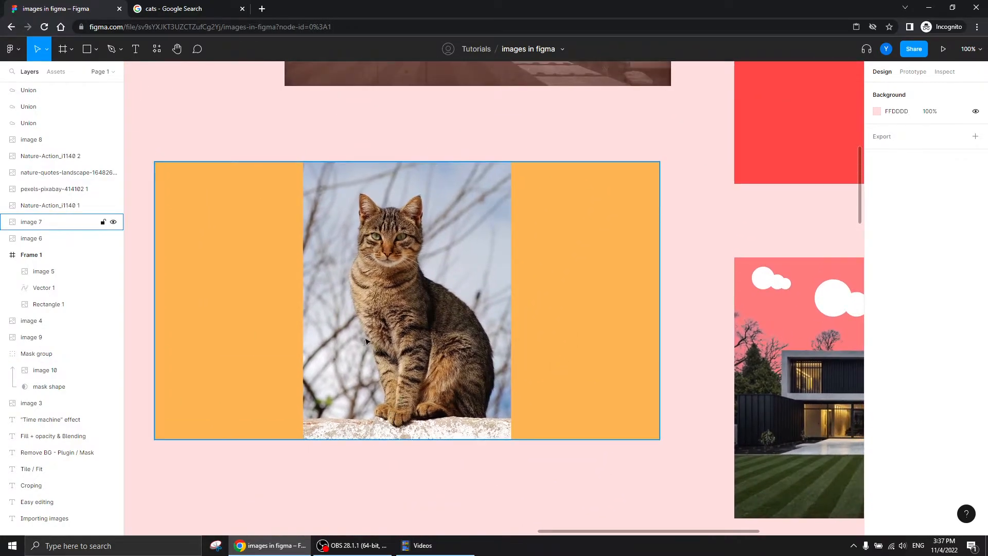
left_click_drag(765, 324, 240, 386)
left_click_drag(551, 149, 559, 411)
left_click_drag(277, 189, 414, 397)
key("plus")
key("plus")
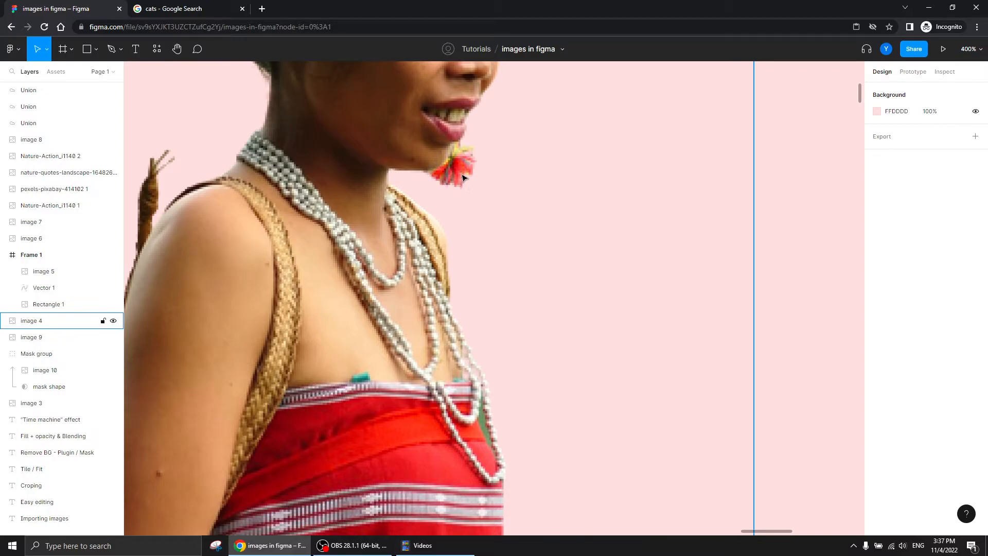
left_click_drag(321, 202, 515, 387)
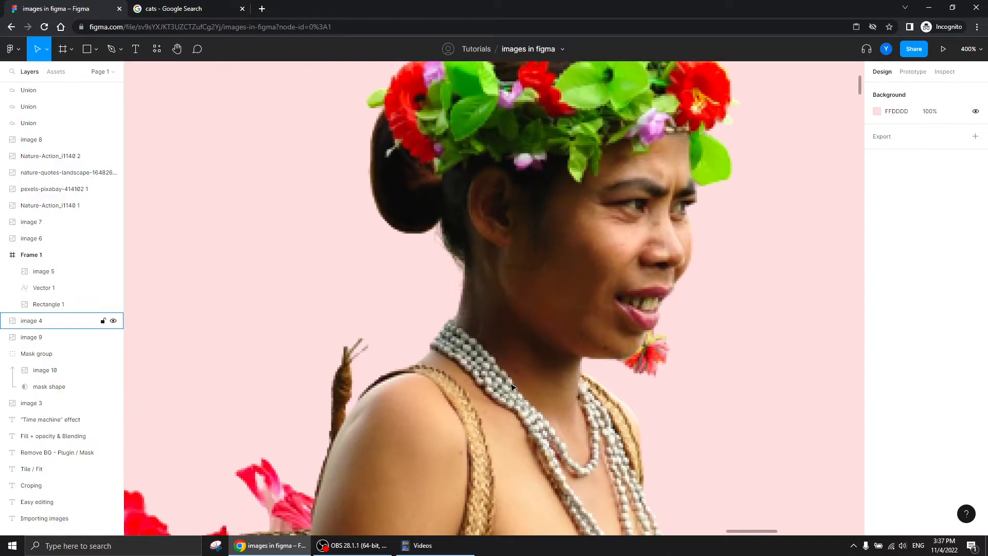
key("minus")
key("minus")
key("minus")
left_click_drag(386, 451, 617, 257)
left_click_drag(390, 425, 490, 209)
left_click_drag(403, 436, 344, 348)
key("plus")
left_click_drag(417, 328, 315, 394)
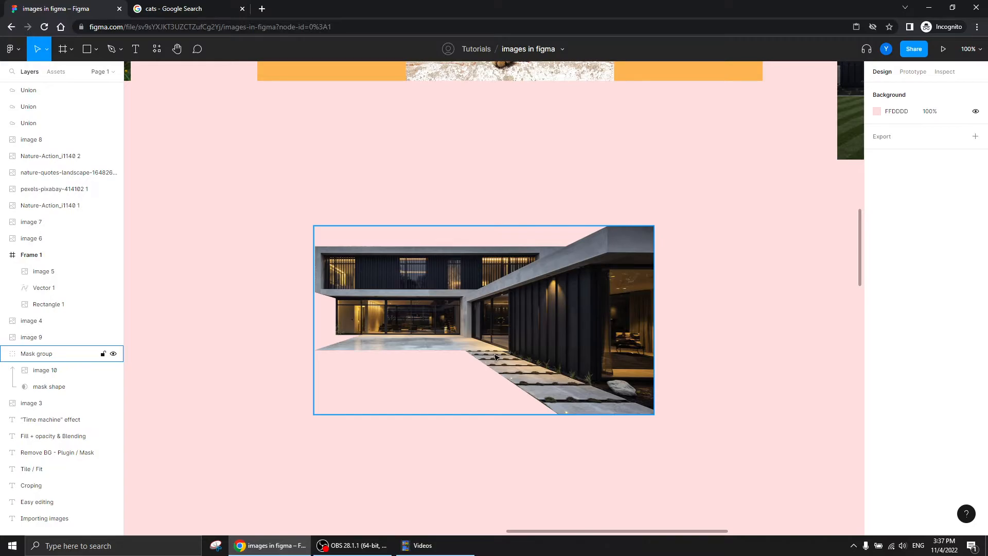
- Review the topic list beside the house photos, focusing on the remaining fill, blending and "Time machine" effect topics
key("ctrl+minus")
left_click_drag(269, 182, 420, 401)
left_click_drag(421, 132, 381, 346)
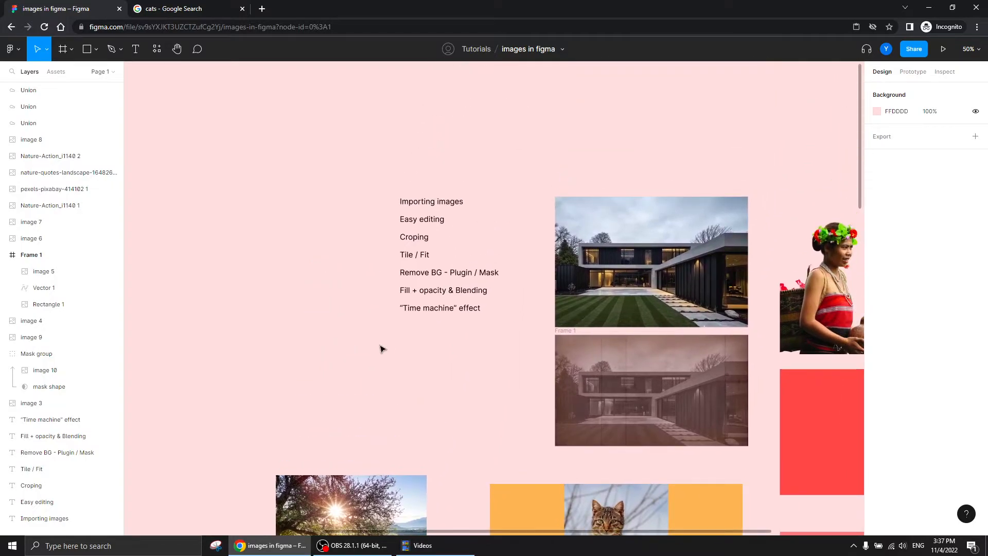
key("ctrl+plus")
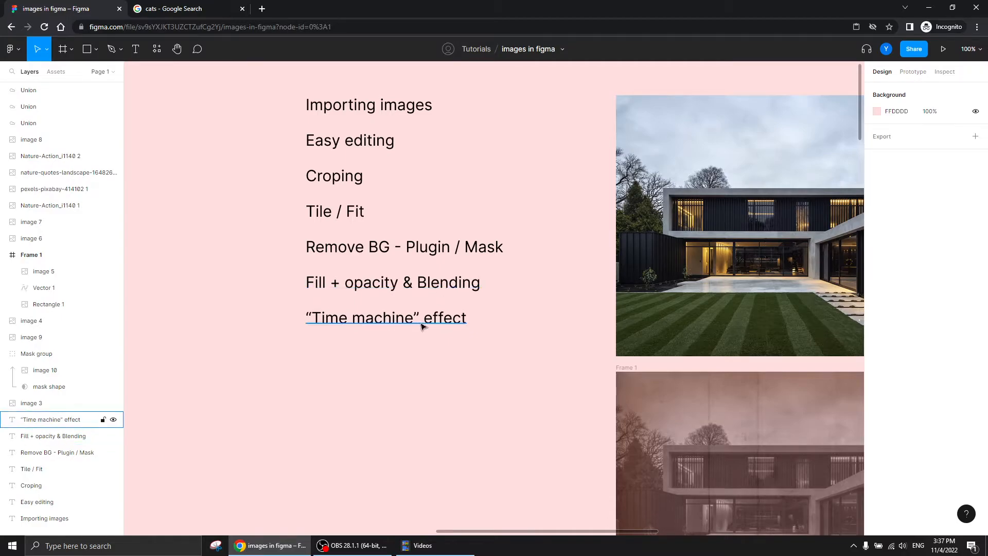
left_click_drag(485, 457, 355, 232)
key("ctrl+minus")
left_click_drag(426, 435, 381, 216)
left_click_drag(406, 340, 380, 205)
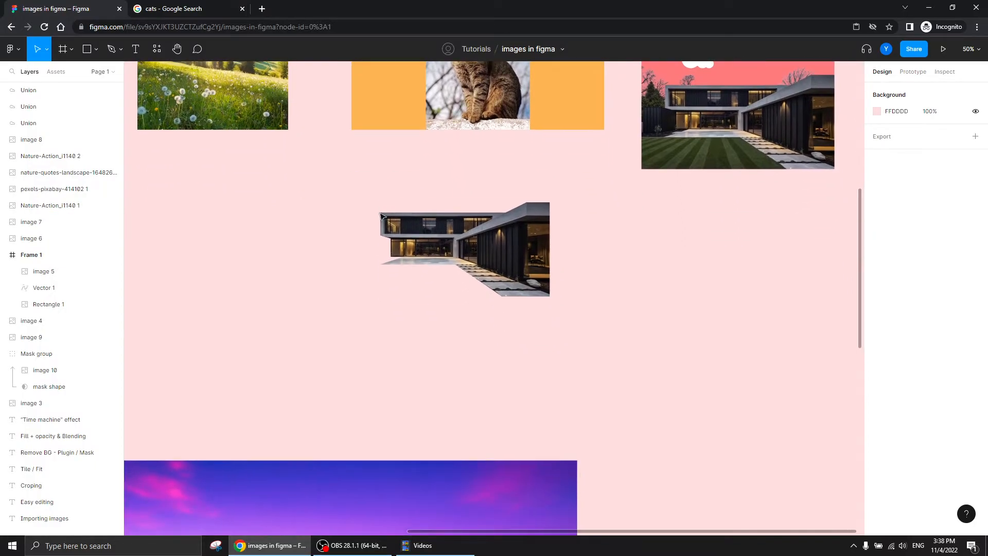
- Move the square tree-and-meadow photo to open canvas space and add a solid fill beneath its image fill
left_click_drag(711, 225, 630, 485)
left_click_drag(297, 160, 592, 367)
left_click_drag(580, 274, 568, 130)
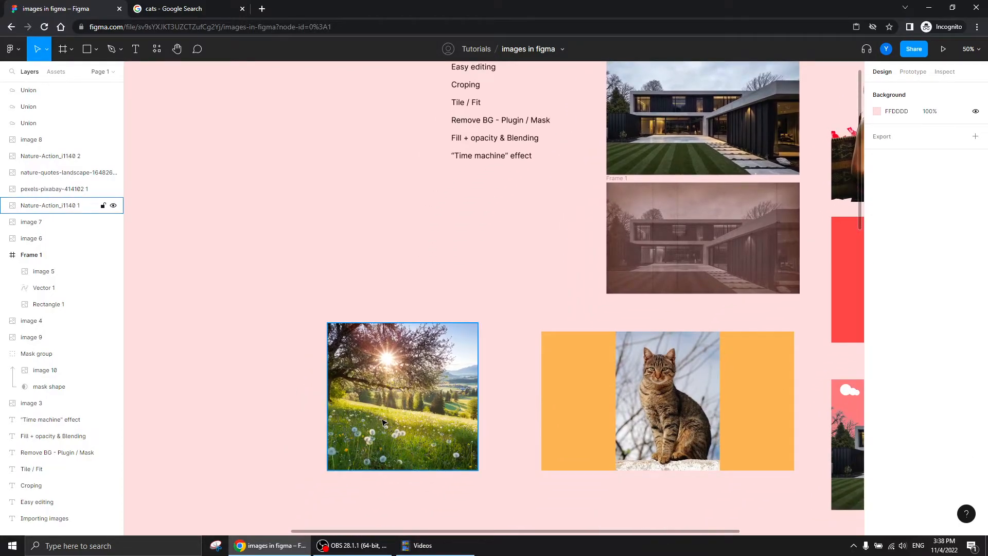
left_click_drag(400, 412, 297, 337)
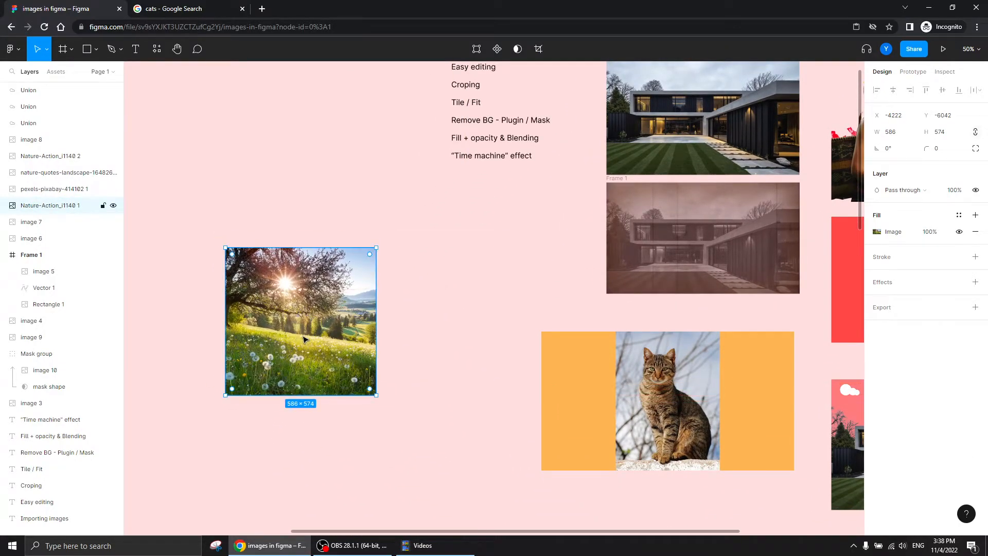
left_click(977, 219)
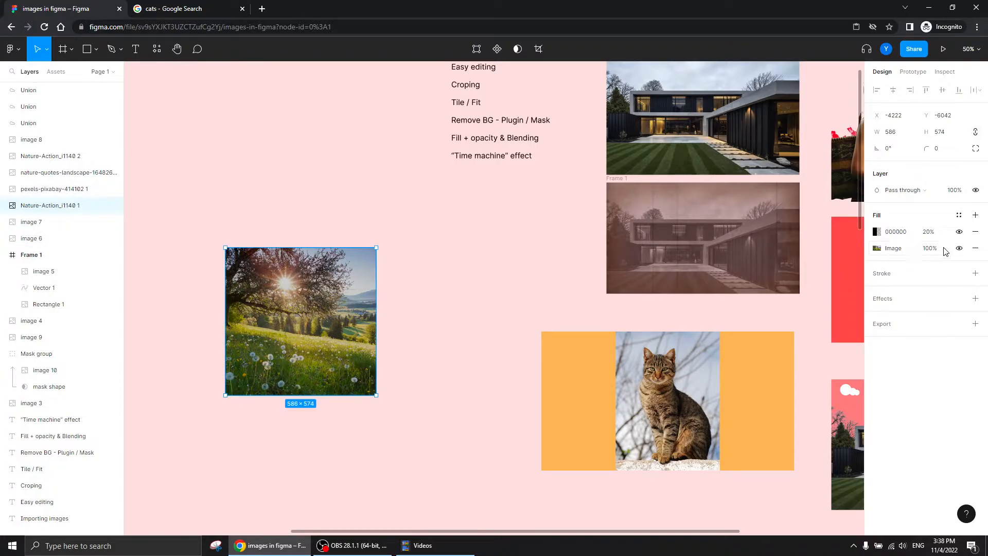
left_click_drag(950, 250, 945, 227)
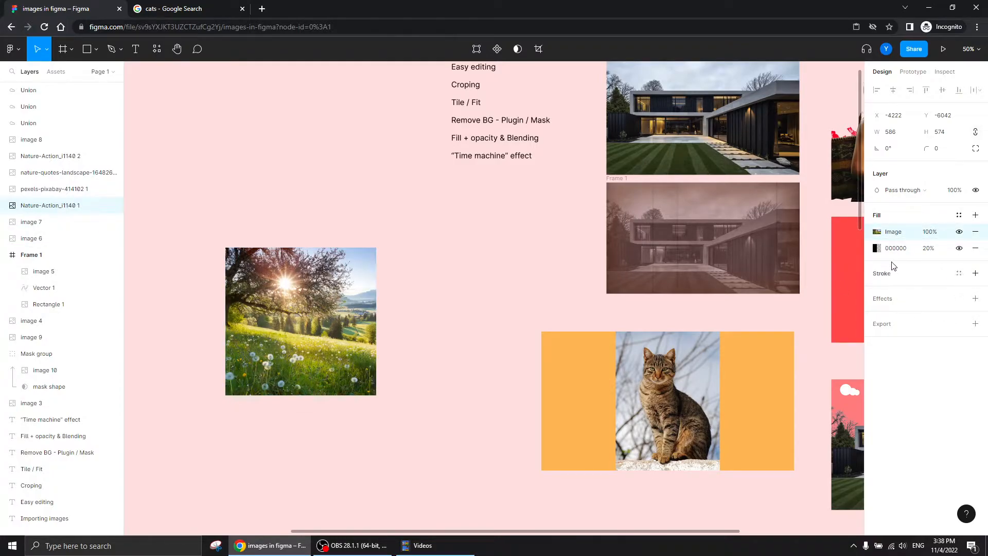
- Set the meadow photo's solid fill to FF6A6A at 100% opacity and its image fill to 70% opacity
left_click(877, 249)
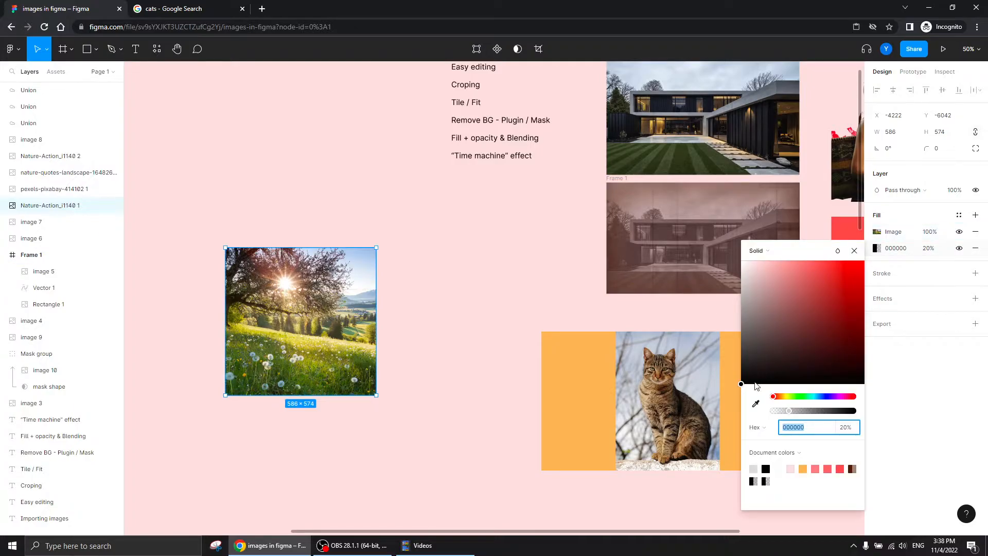
left_click_drag(747, 383, 816, 261)
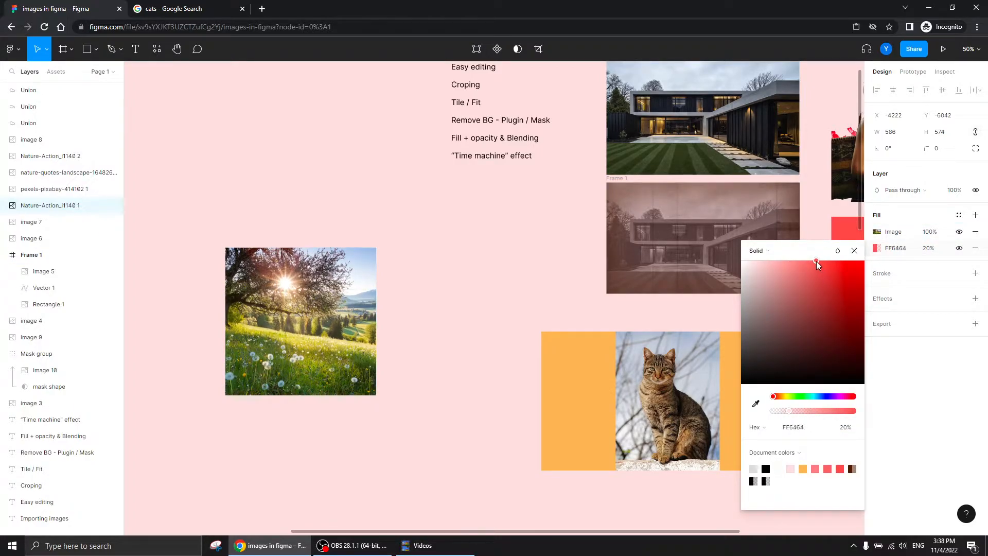
left_click(930, 249)
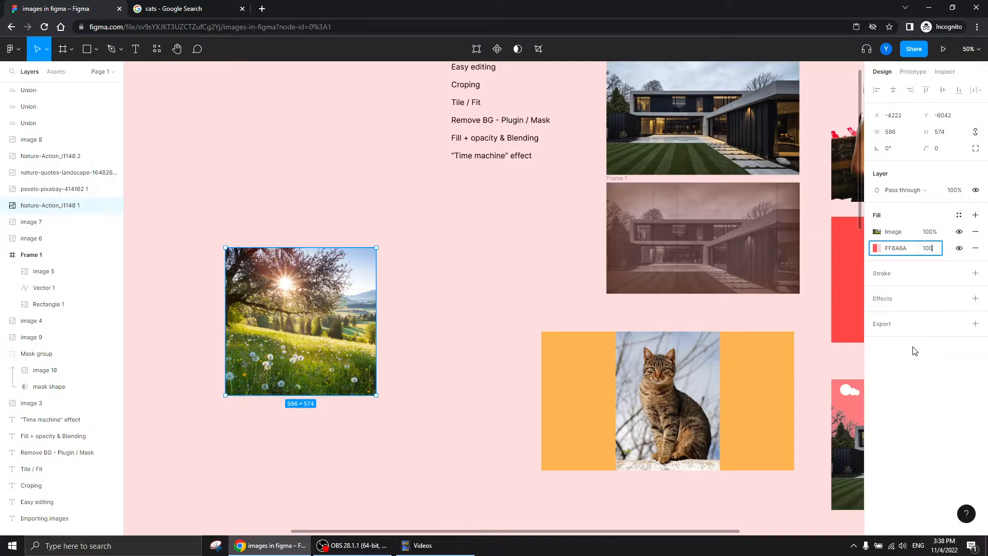
key("Return")
left_click(936, 237)
type("7")
key("Return")
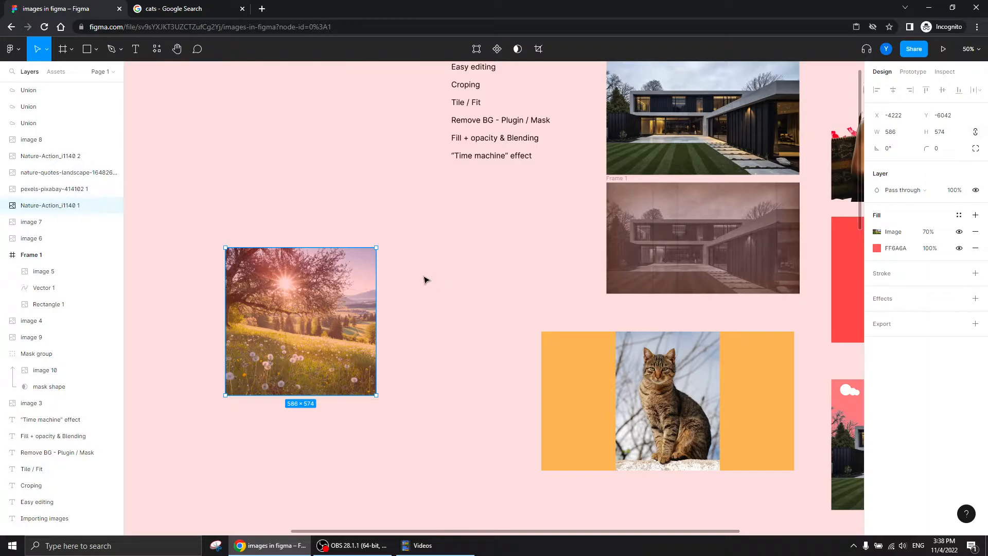
- Recolor the solid fill beneath the meadow photo to the purple C34BFB
left_click(876, 248)
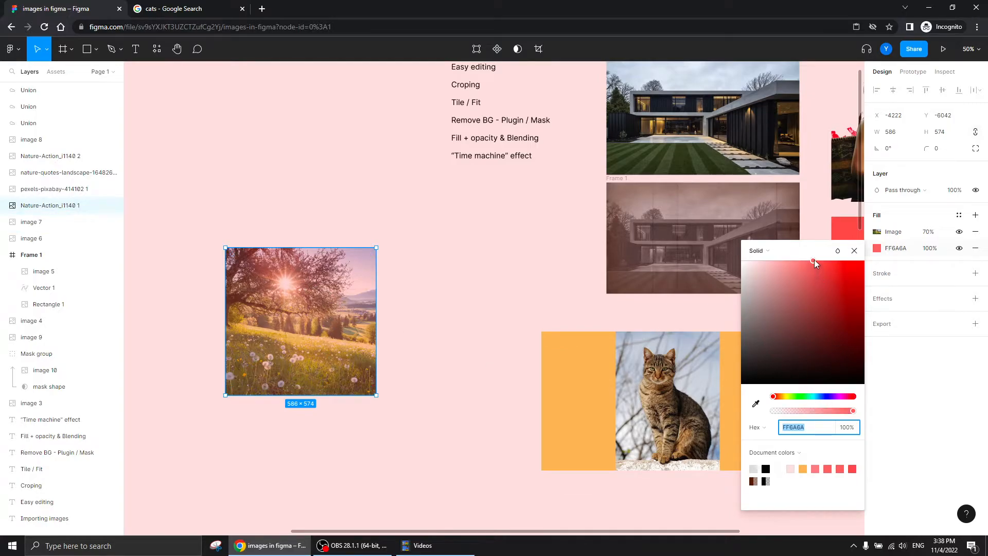
left_click_drag(776, 398, 835, 400)
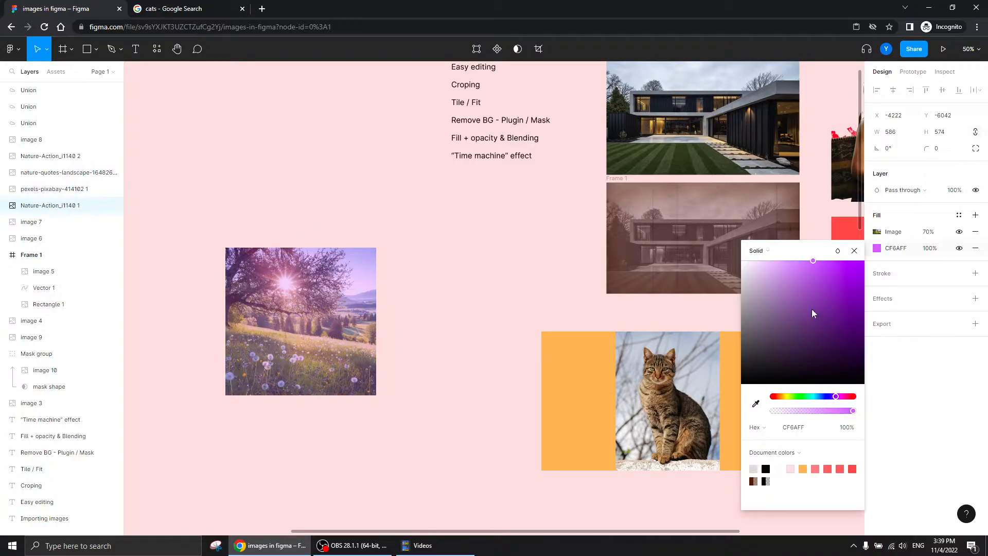
left_click_drag(813, 263, 845, 249)
left_click(855, 251)
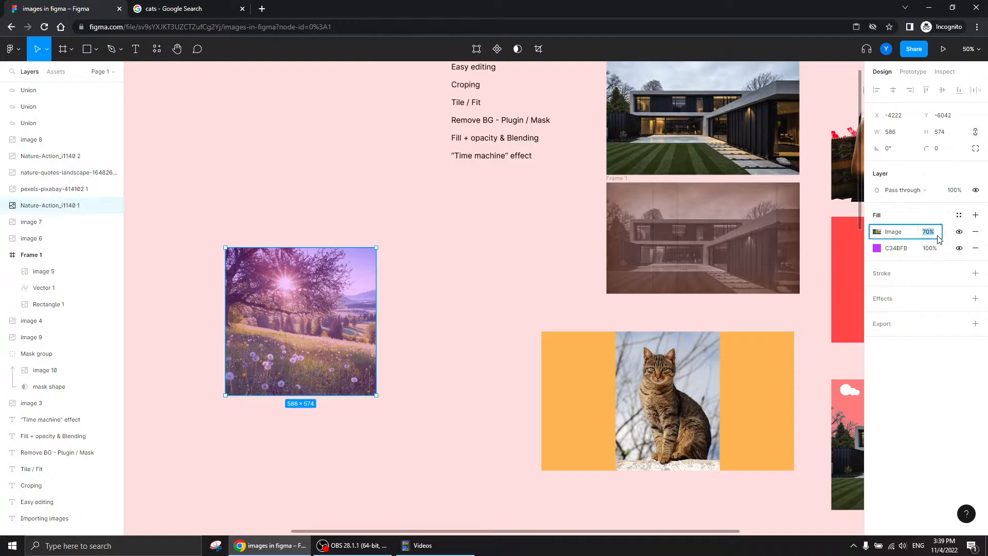
- Try the meadow photo's image fill at 90% opacity and settle on 50%
key("Return")
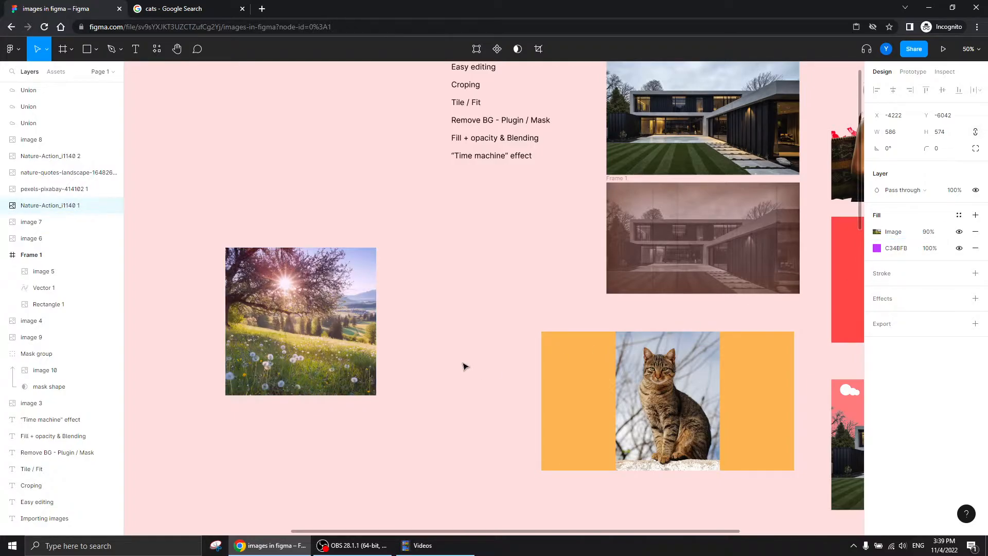
left_click(928, 232)
type("50")
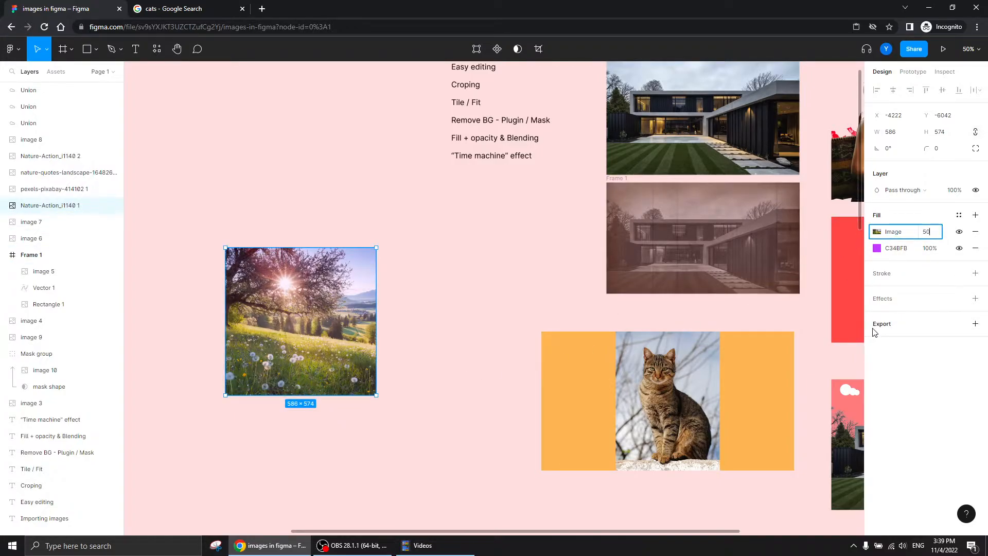
key("Return")
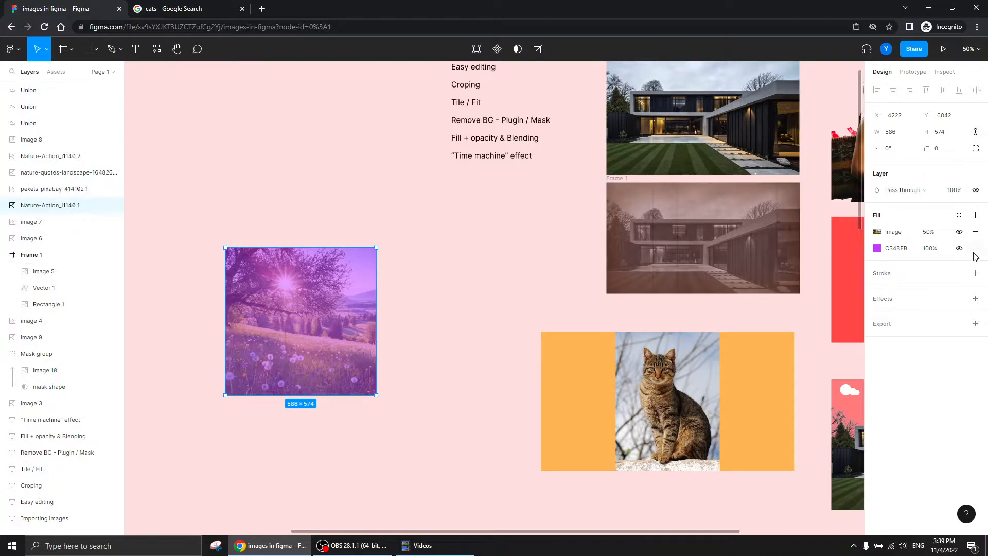
- Draw a rectangle about 720 × 702 in the empty canvas area to the left of the meadow photo
left_click(229, 199)
scroll(367, 227, "left", 5)
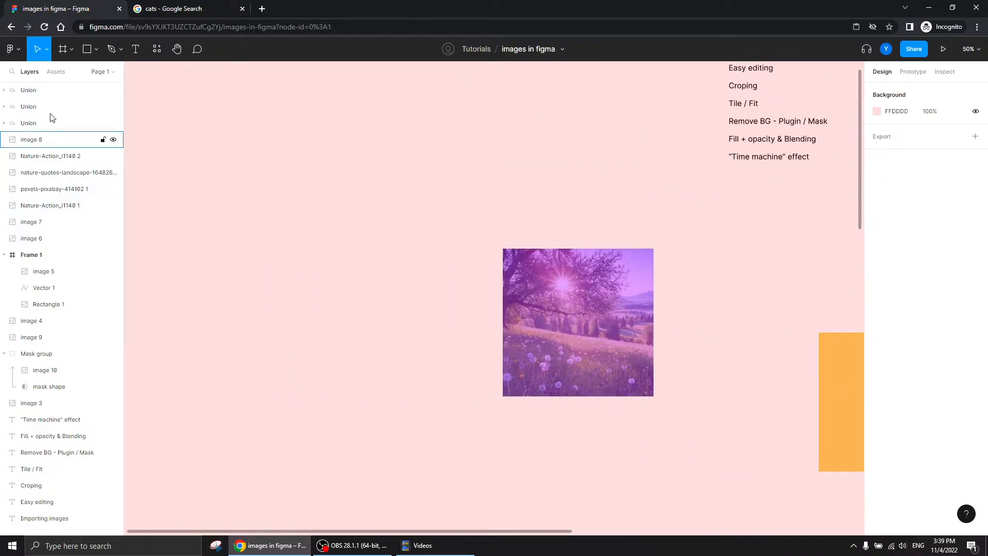
left_click(87, 49)
left_click_drag(431, 237, 245, 417)
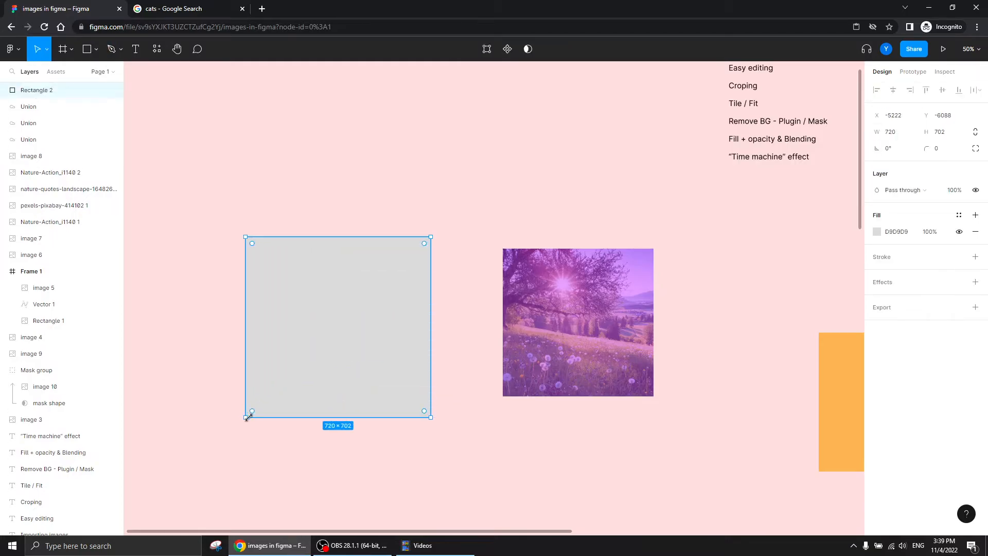
- Copy the purple C34BFB from the meadow photo's solid fill and apply it as the new rectangle's fill
left_click(600, 289)
left_click(900, 252)
key("ctrl+c")
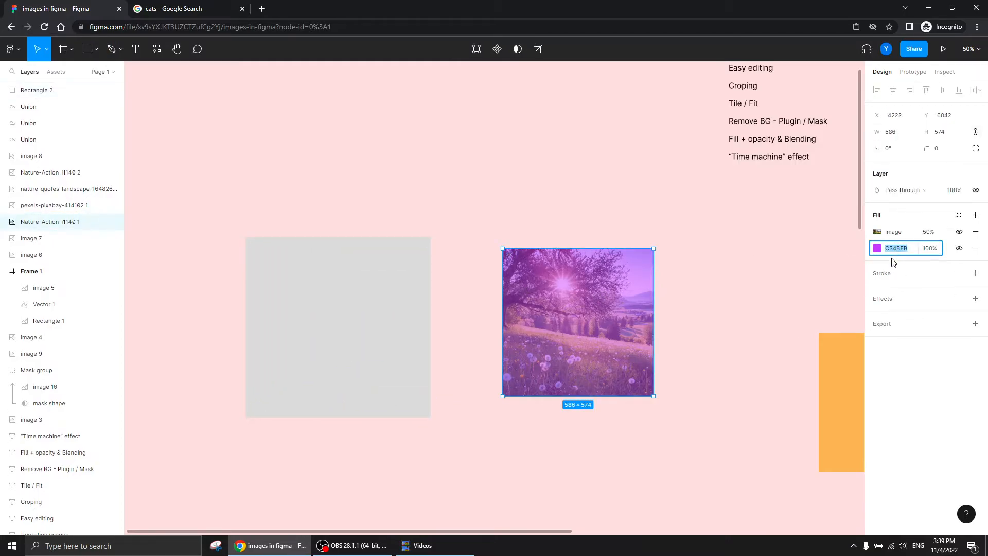
left_click(426, 304)
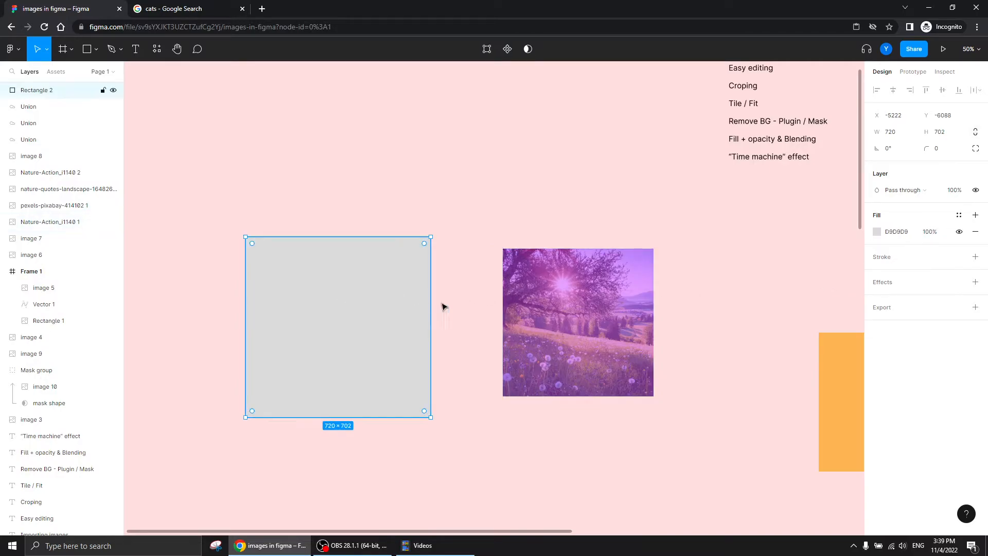
left_click(904, 234)
key("ctrl+v")
key("Return")
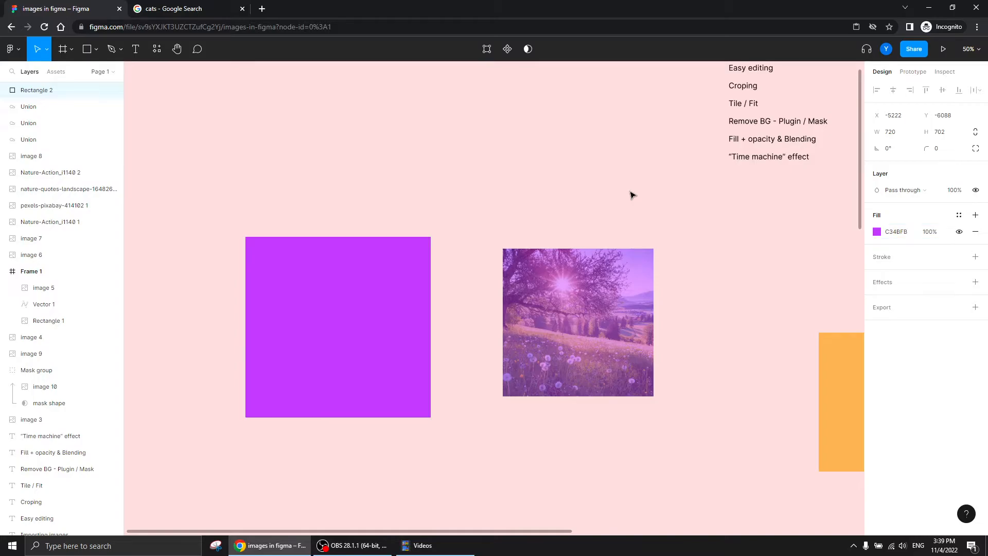
- Duplicate the purple-tinted meadow photo above the purple rectangle and remove the solid fill from the copy
left_click(583, 285)
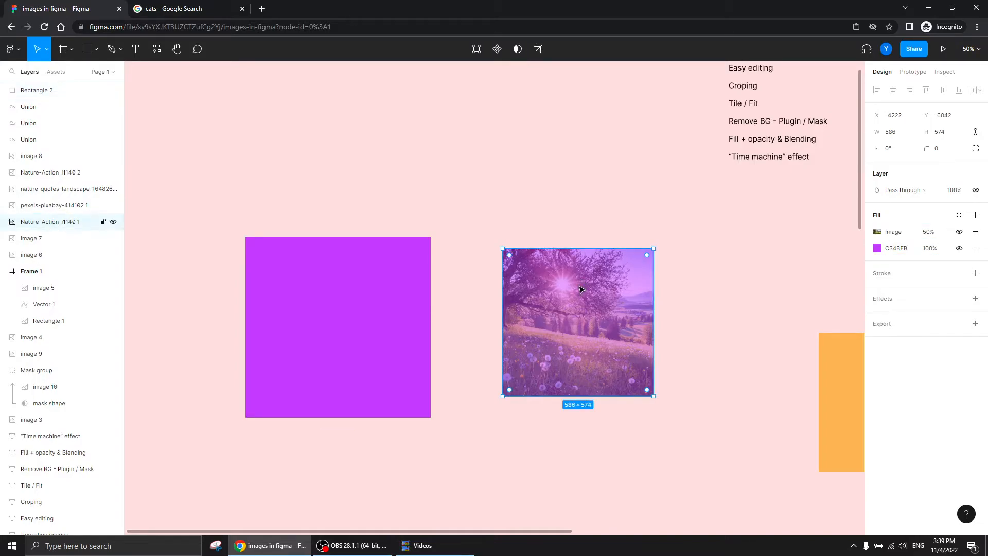
left_click_drag(579, 300, 351, 129)
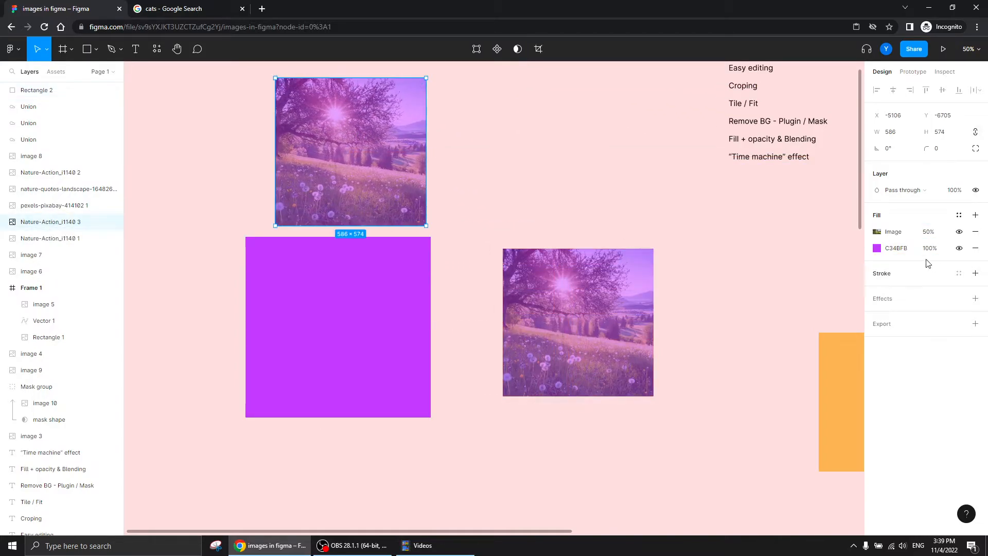
left_click(975, 252)
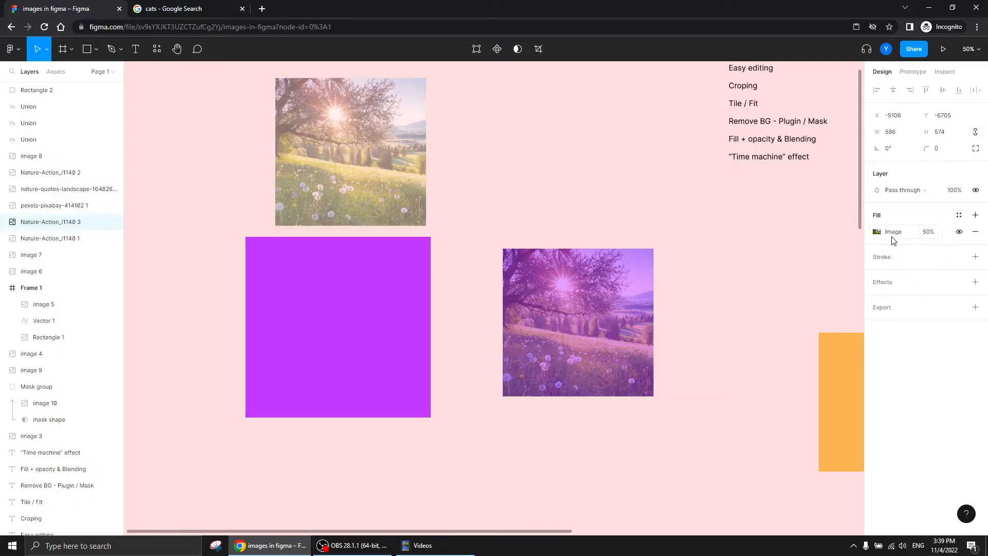
left_click(925, 235)
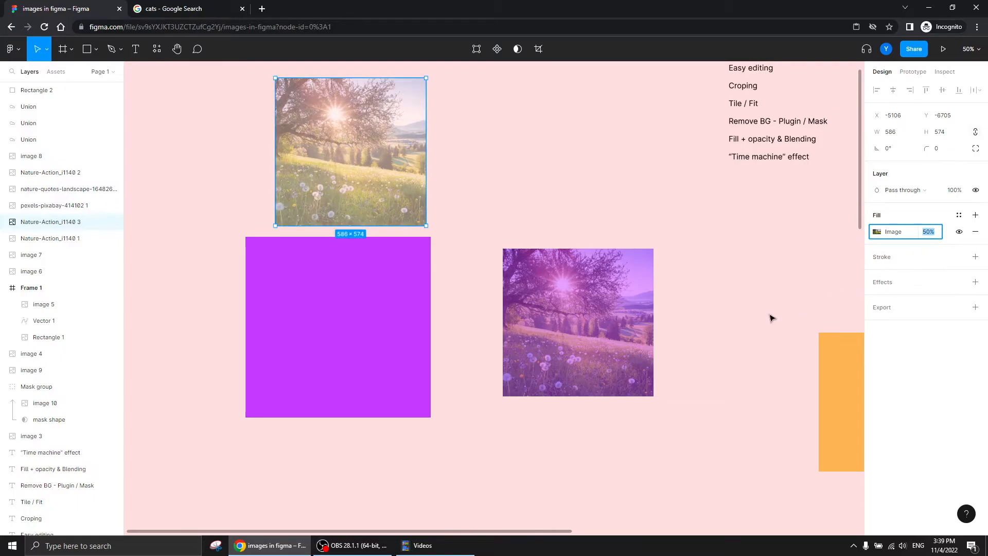
left_click(624, 173)
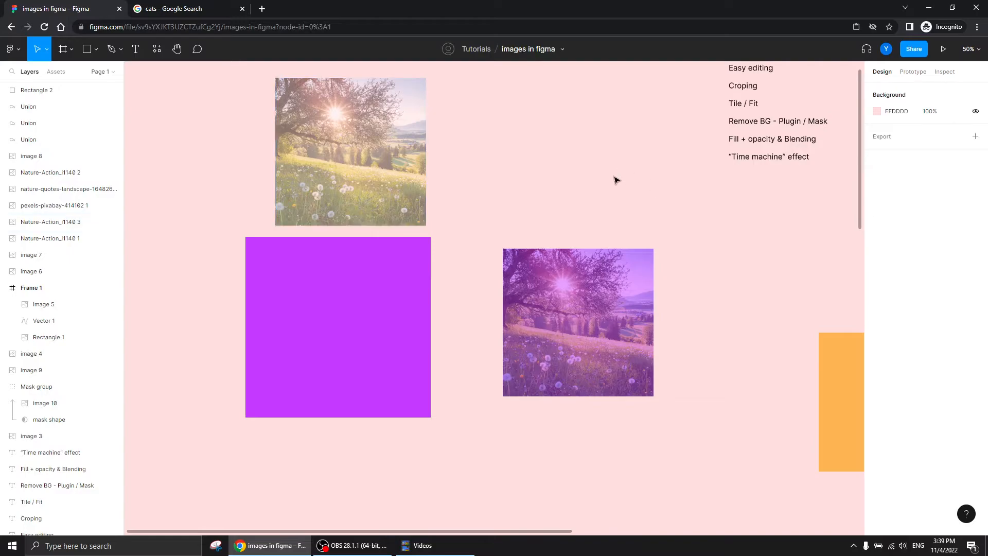
- Order the semi-transparent meadow photo copy above the purple rectangle in the layer stack
left_click(320, 328)
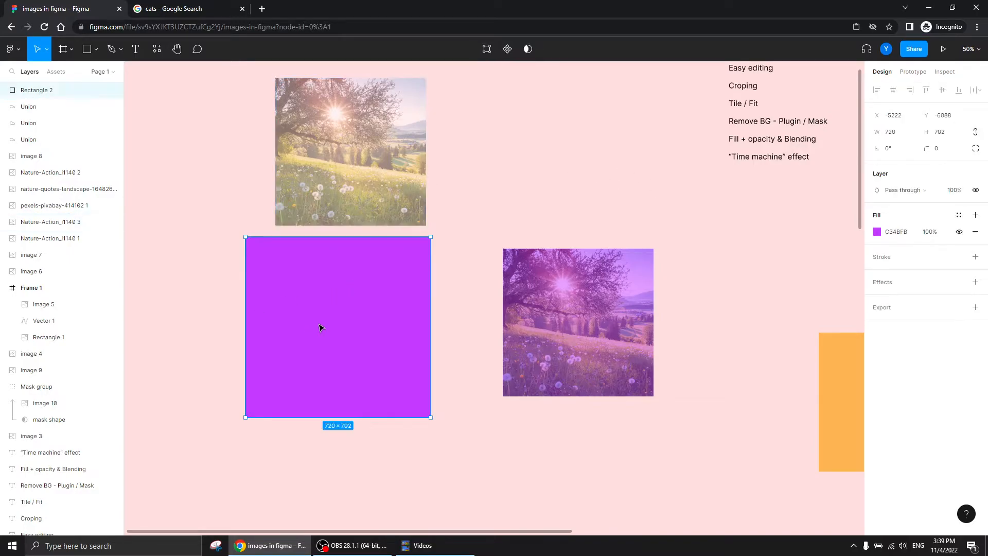
left_click_drag(72, 221, 43, 91)
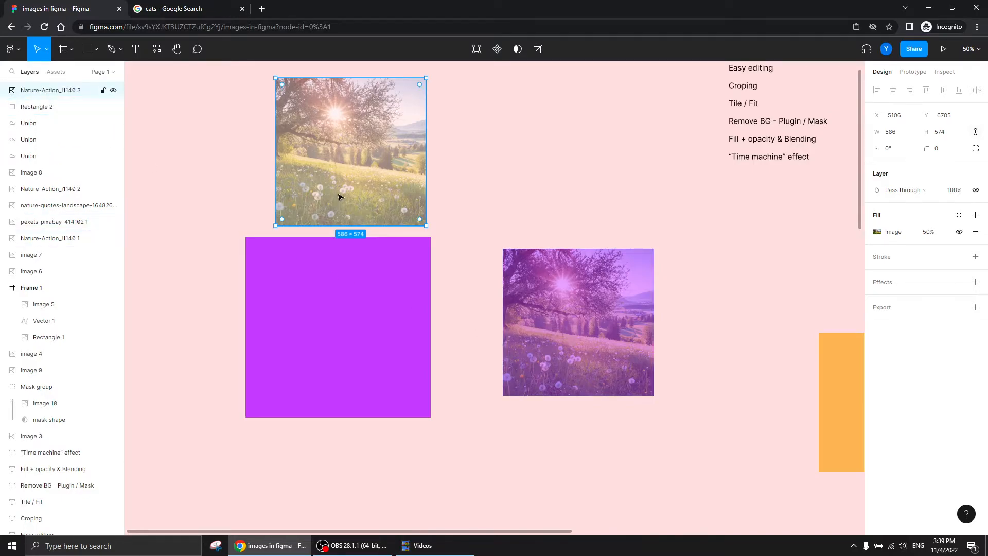
- Place the semi-transparent meadow photo copy over the middle of the purple rectangle and compare it with the purple-tinted meadow photo
left_click_drag(368, 142, 357, 320)
left_click(522, 191)
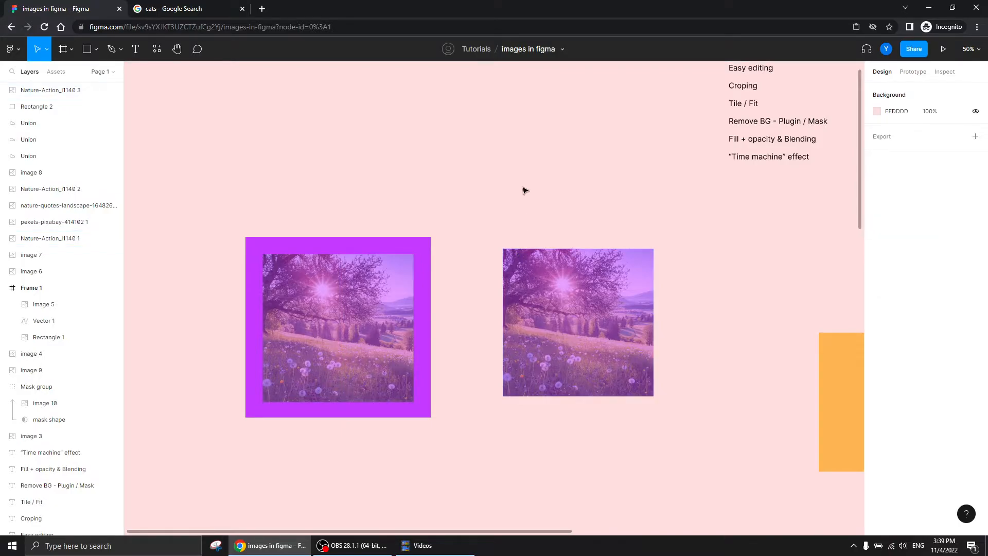
left_click(569, 284)
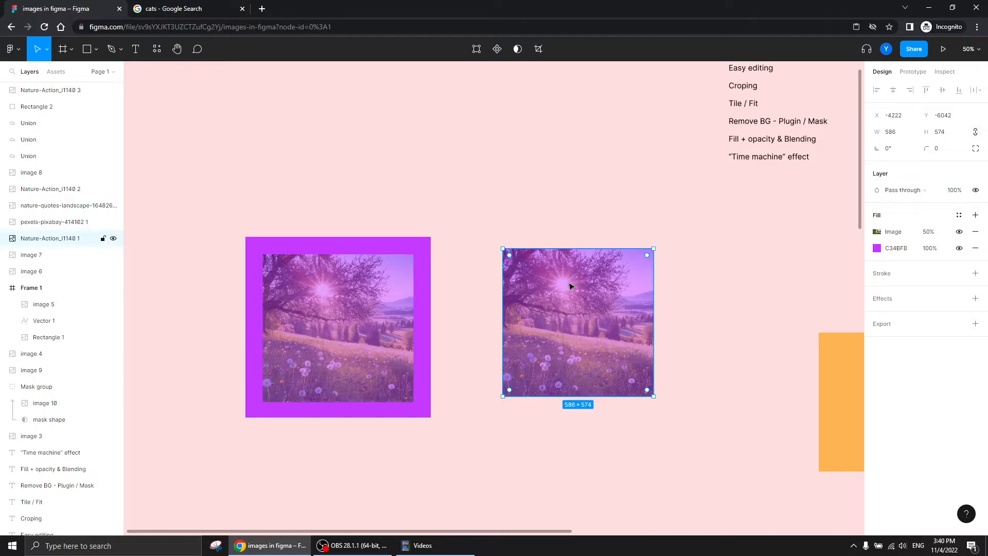
left_click_drag(457, 207, 189, 447)
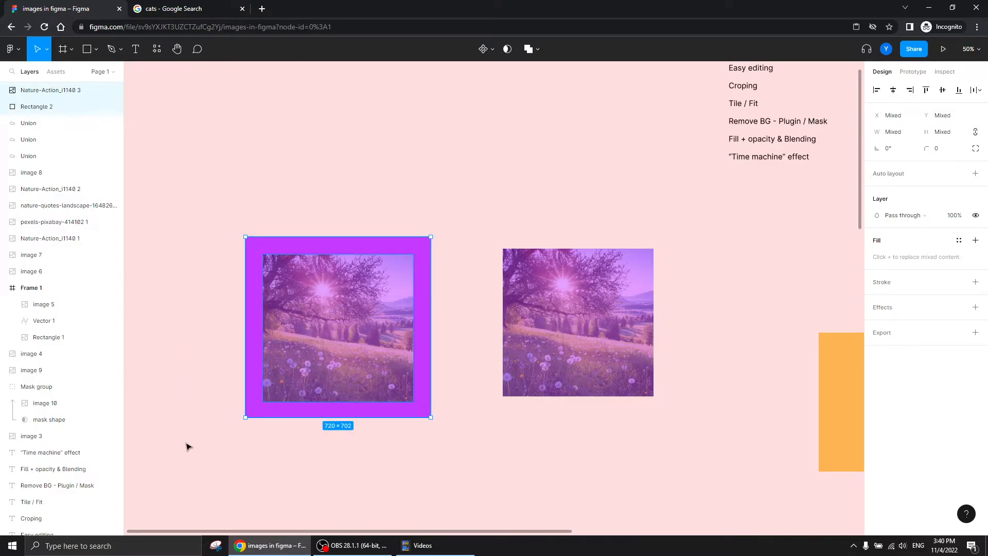
left_click(511, 441)
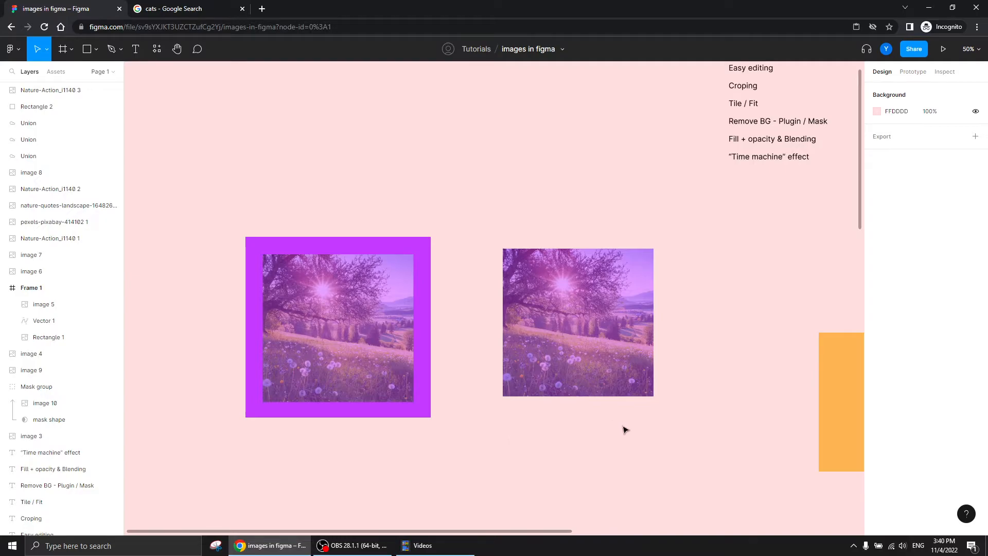
- Duplicate the modern house photo with the cloudy sky into the empty canvas area below the purple-tinted meadow photo
left_click_drag(586, 424, 531, 446)
key("minus")
left_click_drag(612, 383, 413, 378)
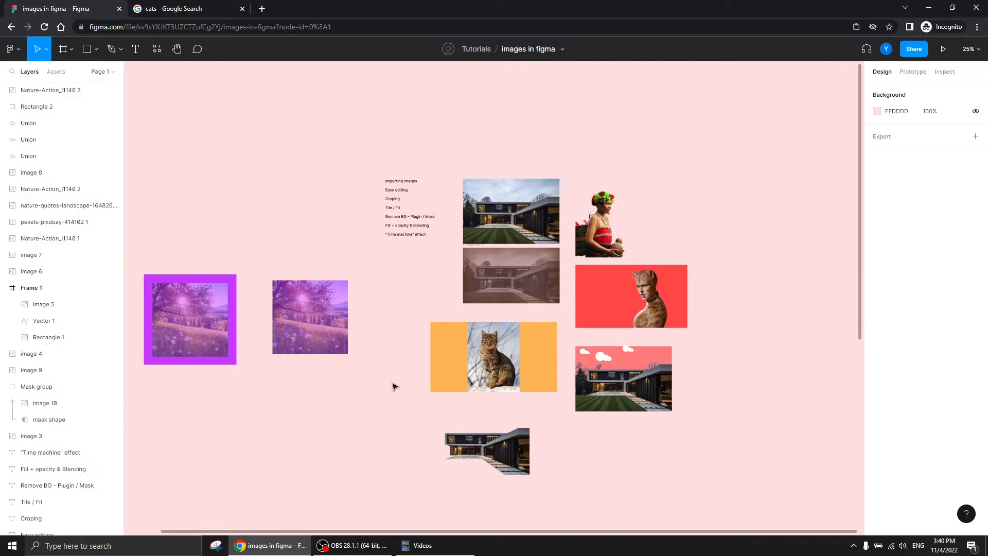
left_click_drag(511, 208, 307, 448)
- Wrap the duplicated house photo in its own frame using Frame selection
left_click_drag(201, 467, 248, 386)
key("ctrl+plus")
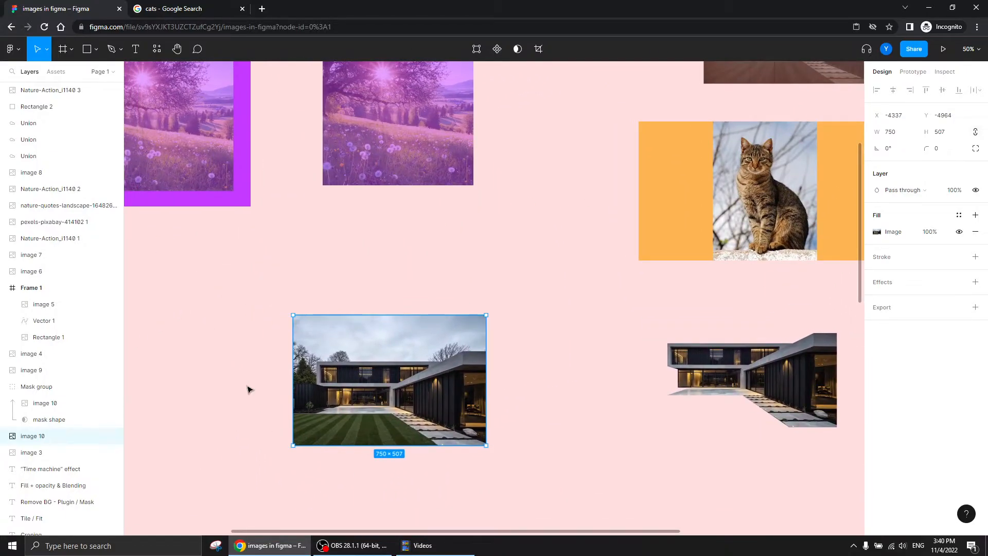
right_click(374, 353)
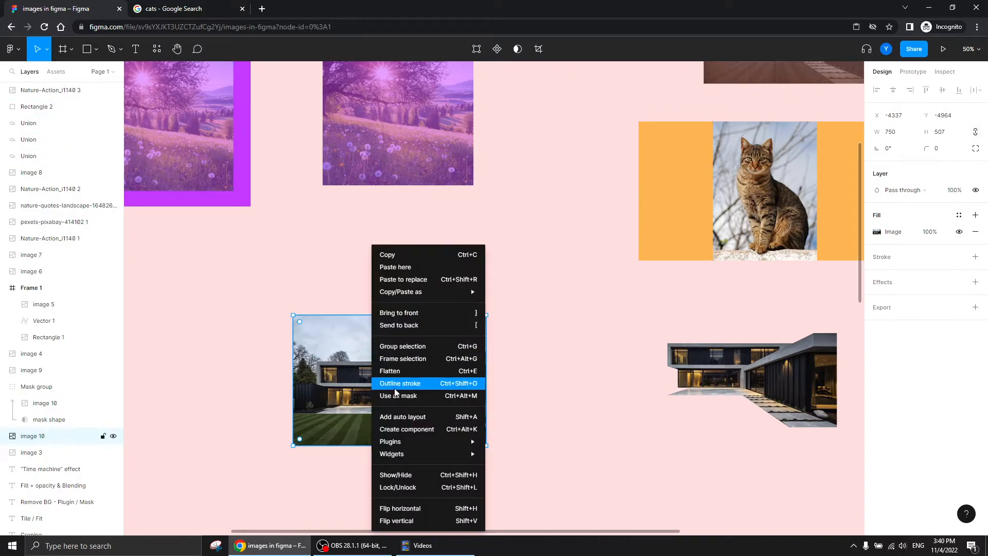
left_click(403, 358)
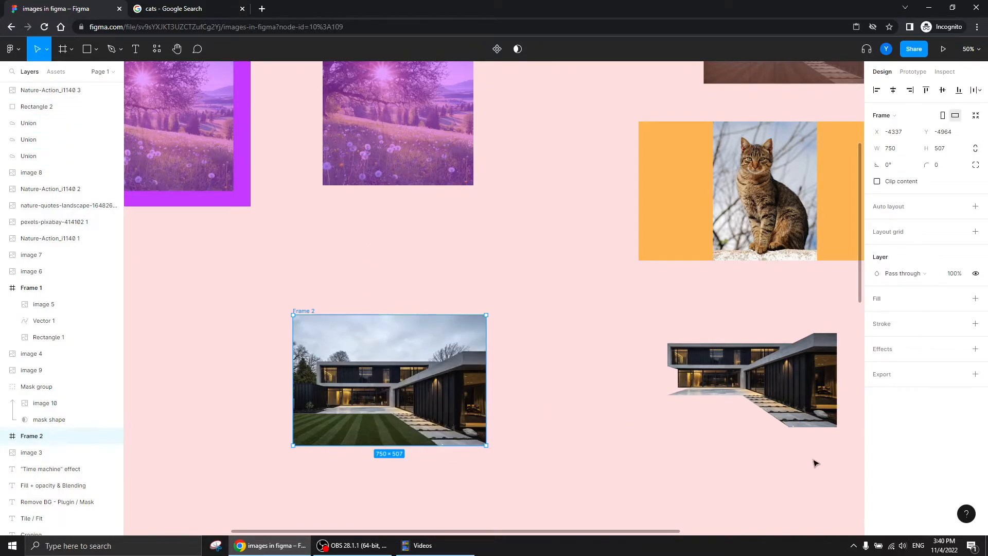
- Add a solid orange FF9D0A fill to Frame 2
left_click(976, 298)
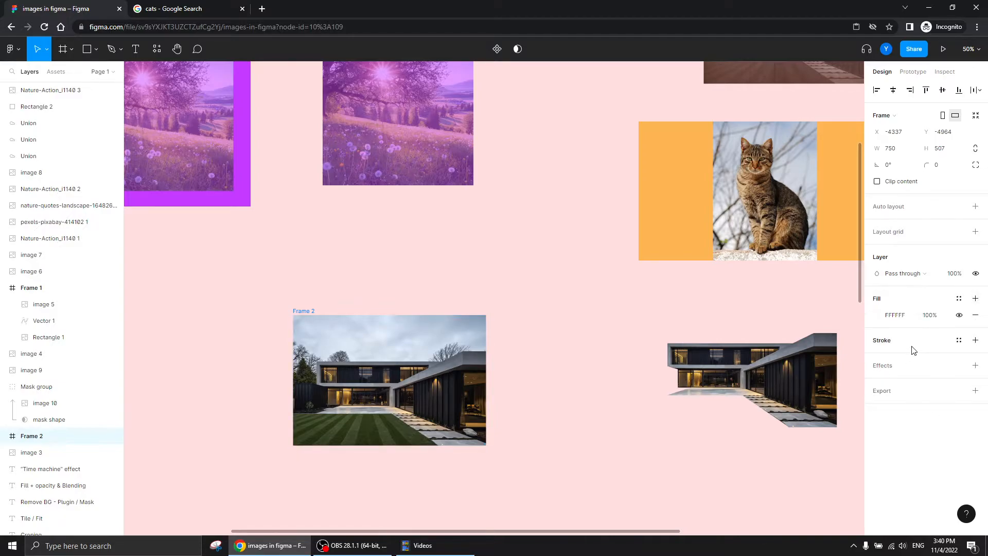
left_click(876, 315)
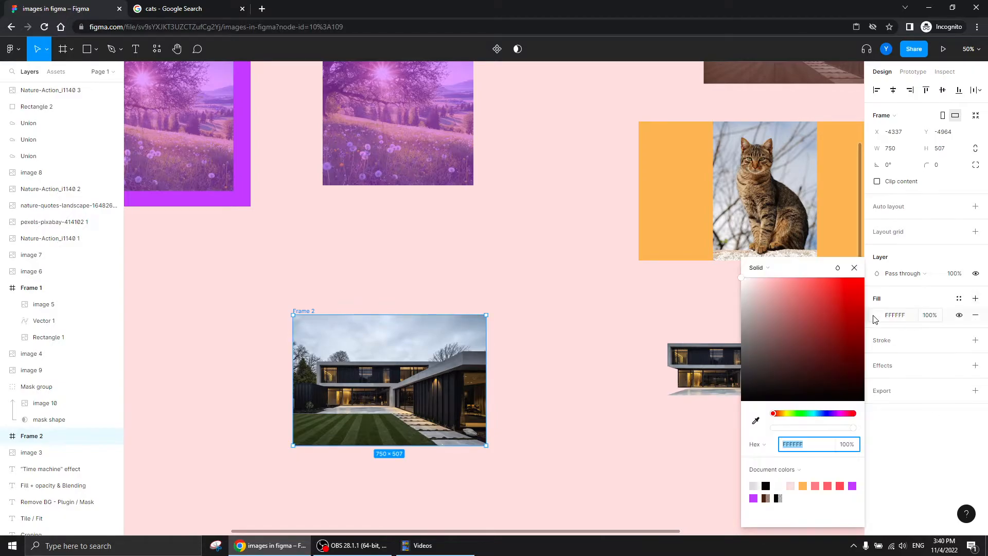
left_click(781, 413)
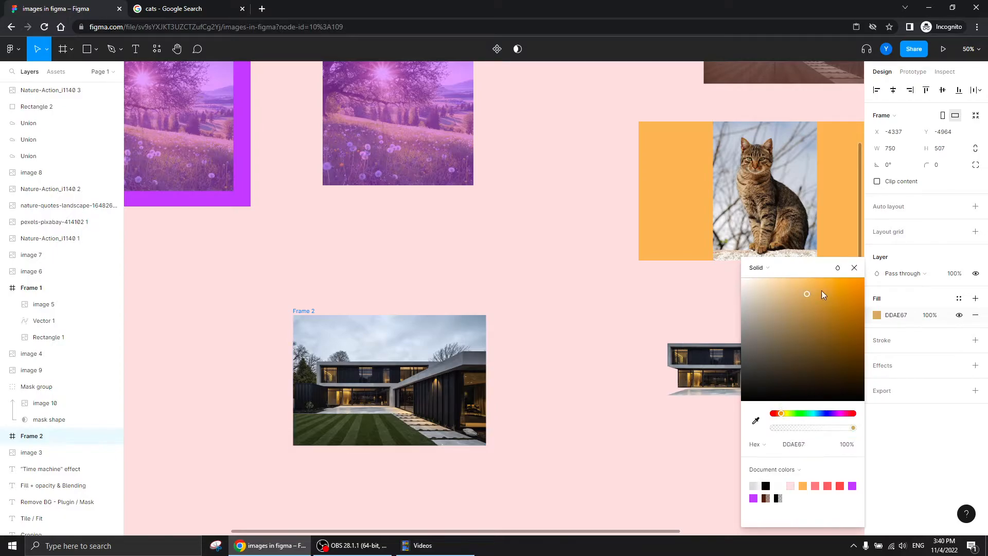
left_click_drag(815, 292, 860, 276)
left_click(855, 268)
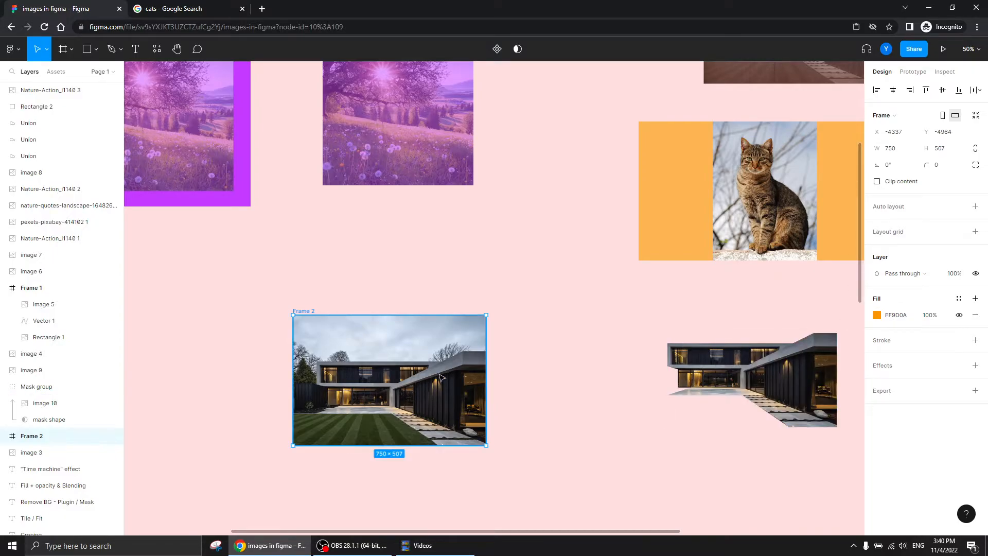
- Select the house image inside Frame 2, slide it sideways to expose the frame's fill, and undo the move
left_click(4, 436)
left_click(36, 452)
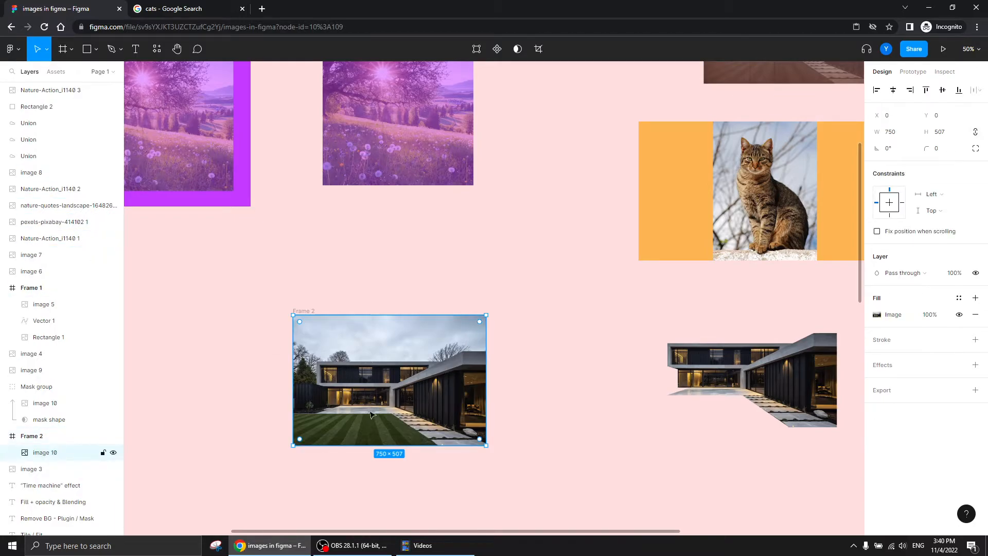
left_click_drag(440, 393, 427, 315)
key("plus")
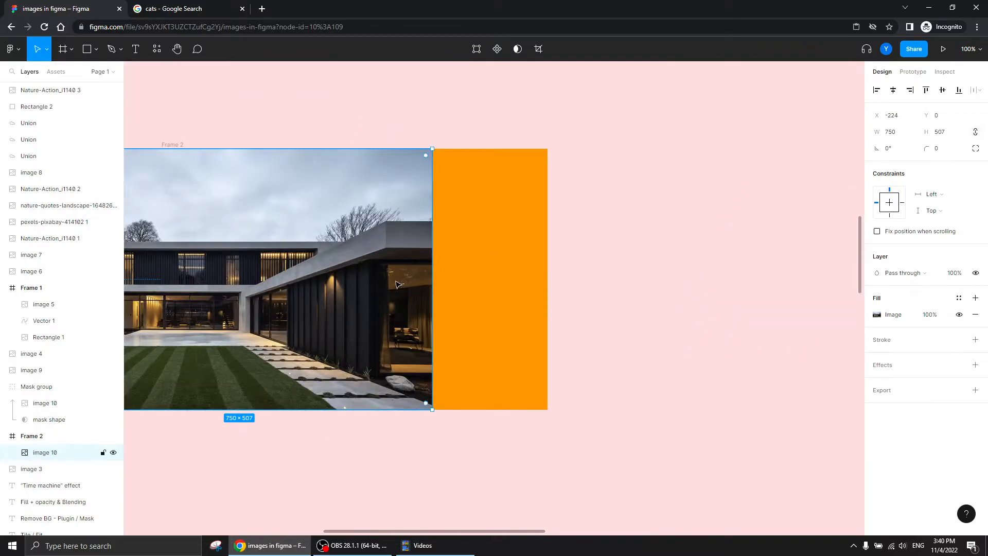
key("ctrl+z")
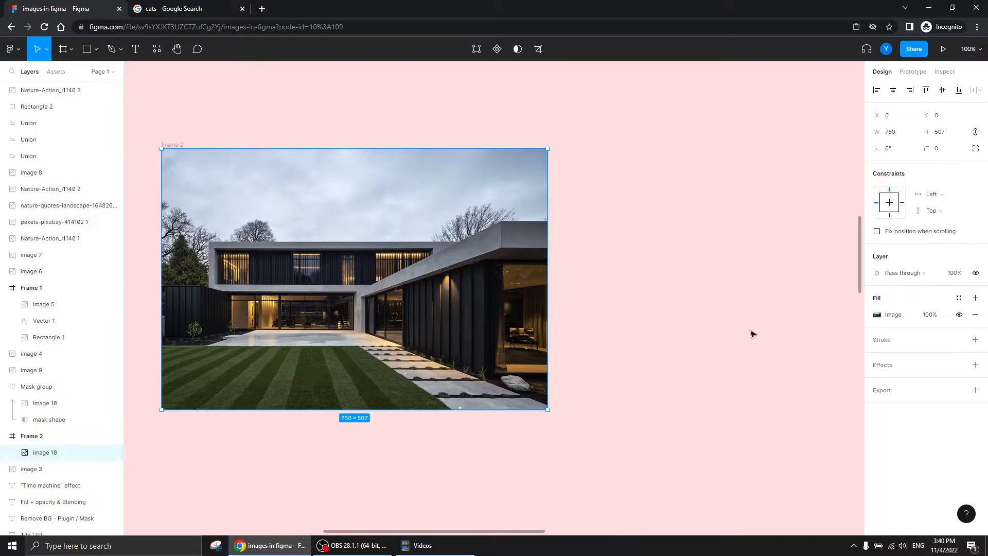
- Try the Normal and Darken layer blend modes on the house image in Frame 2
left_click_drag(757, 219, 771, 316)
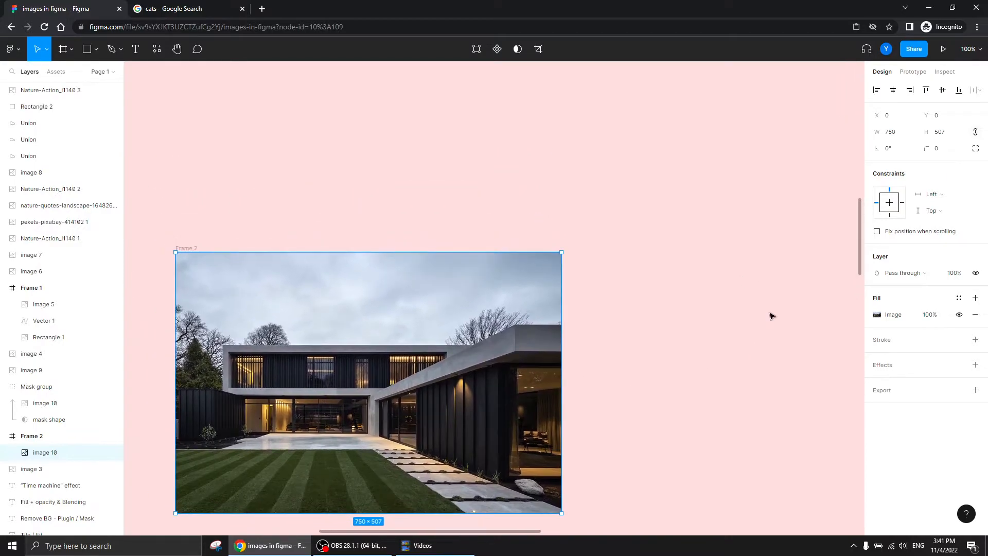
left_click_drag(706, 311, 789, 247)
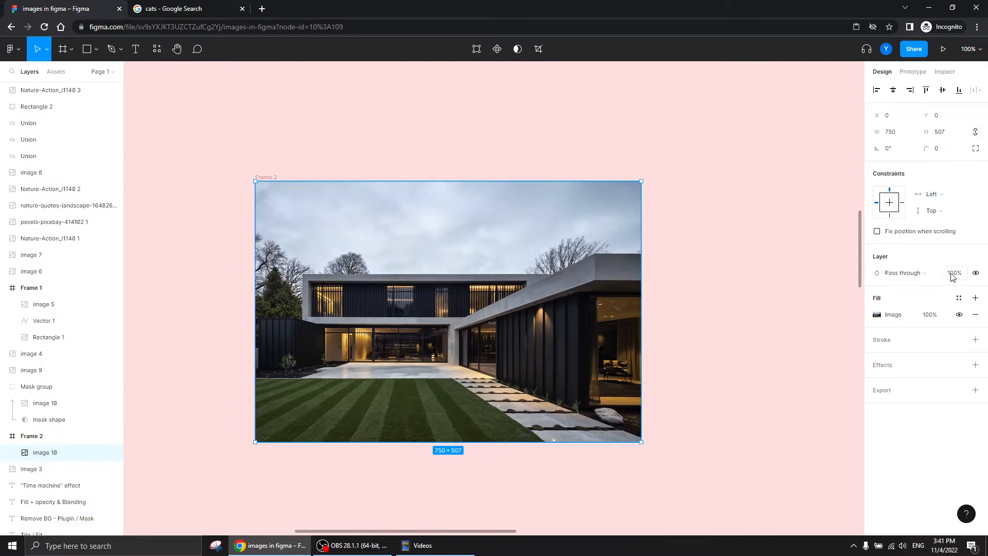
left_click(901, 273)
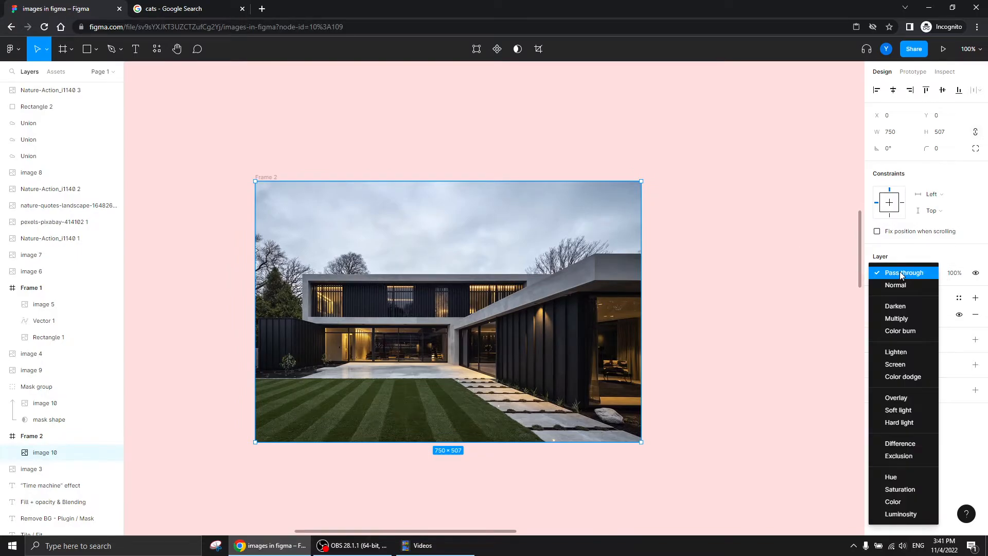
left_click(894, 284)
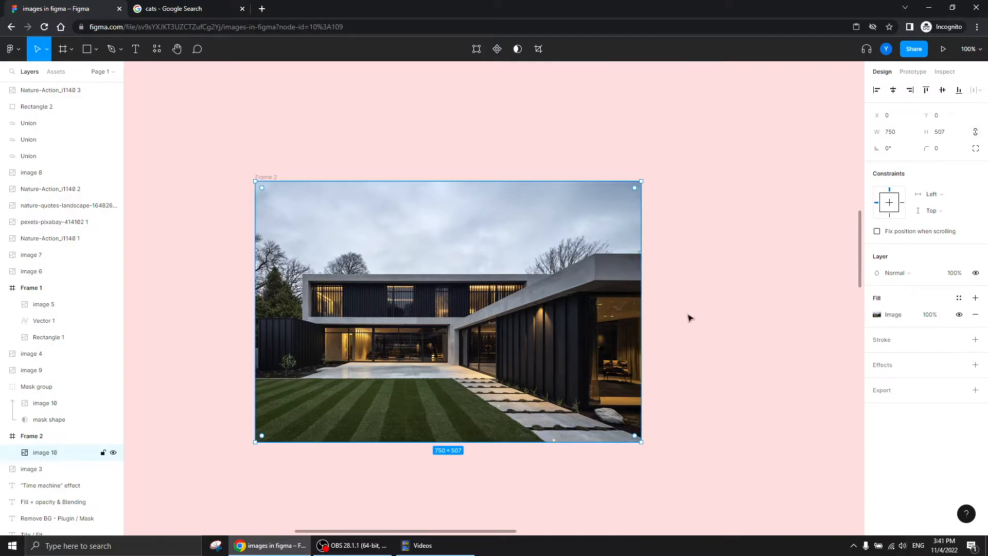
left_click(897, 274)
left_click(894, 294)
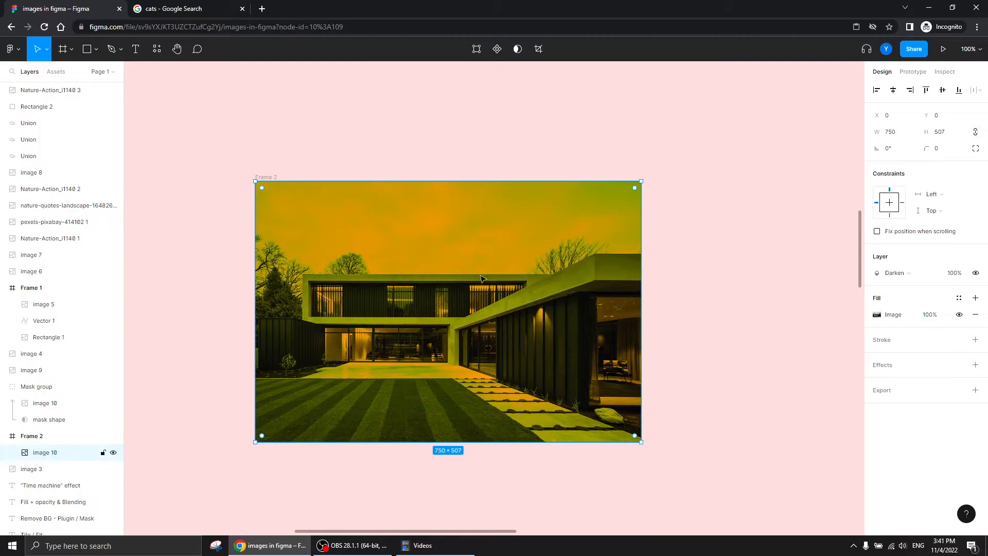
- Try the Multiply and Color burn layer blend modes on the house image
left_click(898, 274)
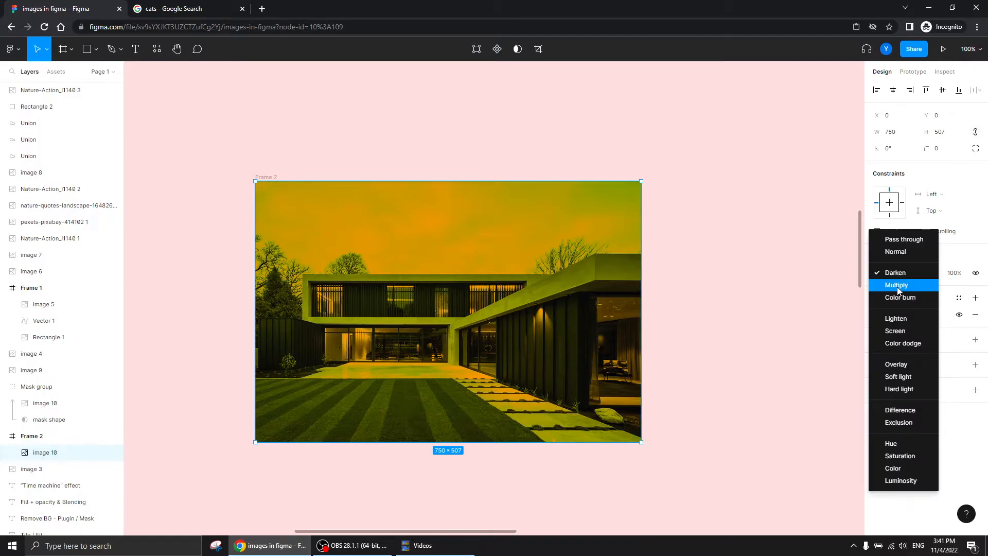
left_click(897, 286)
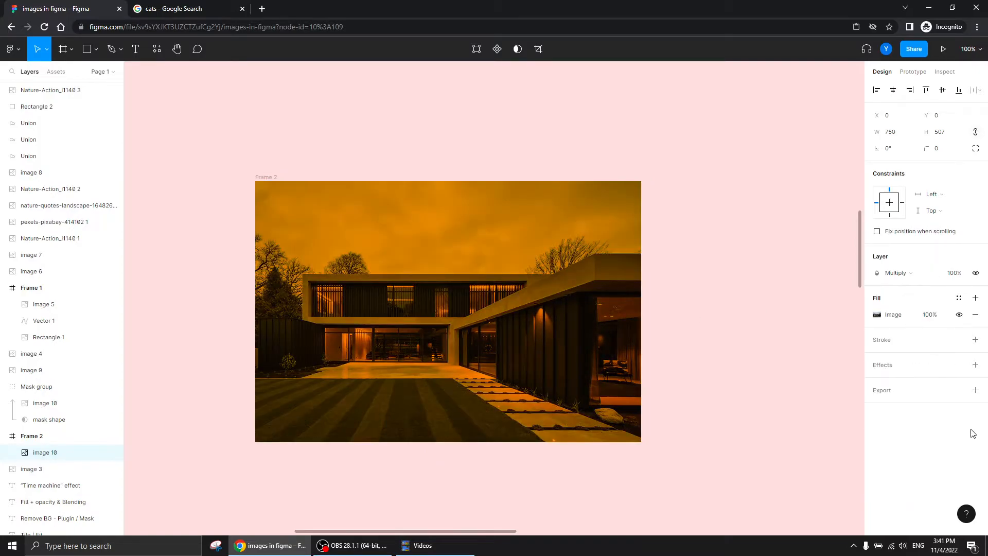
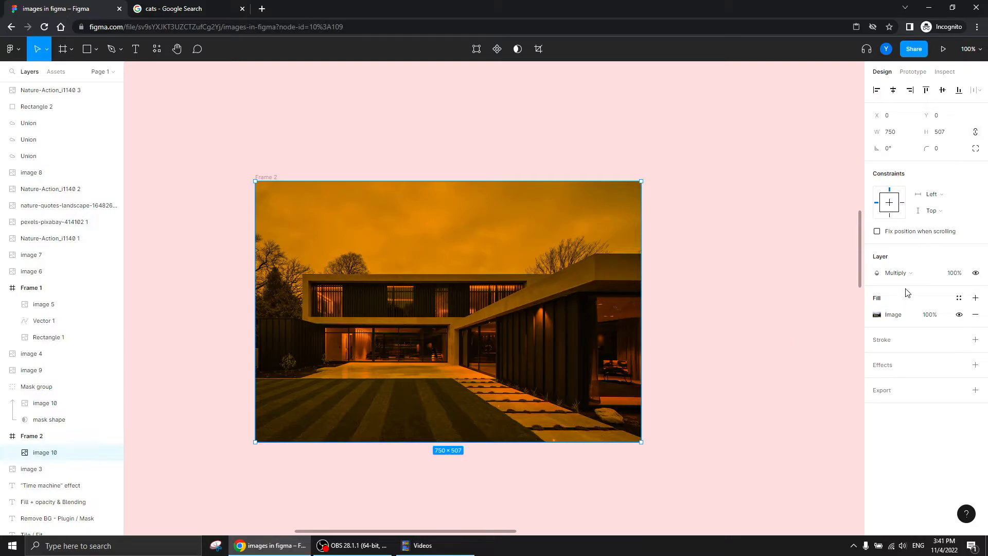
left_click(895, 277)
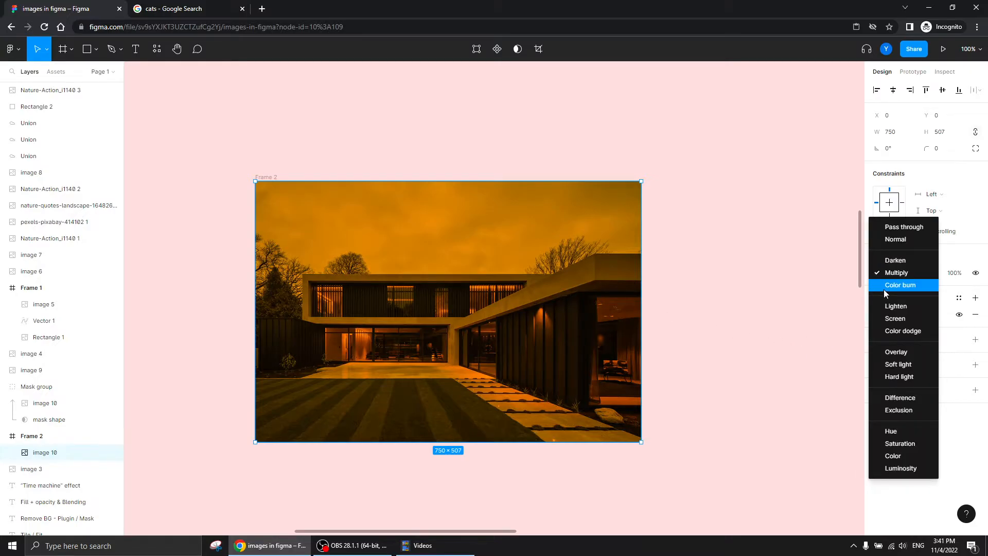
left_click(884, 289)
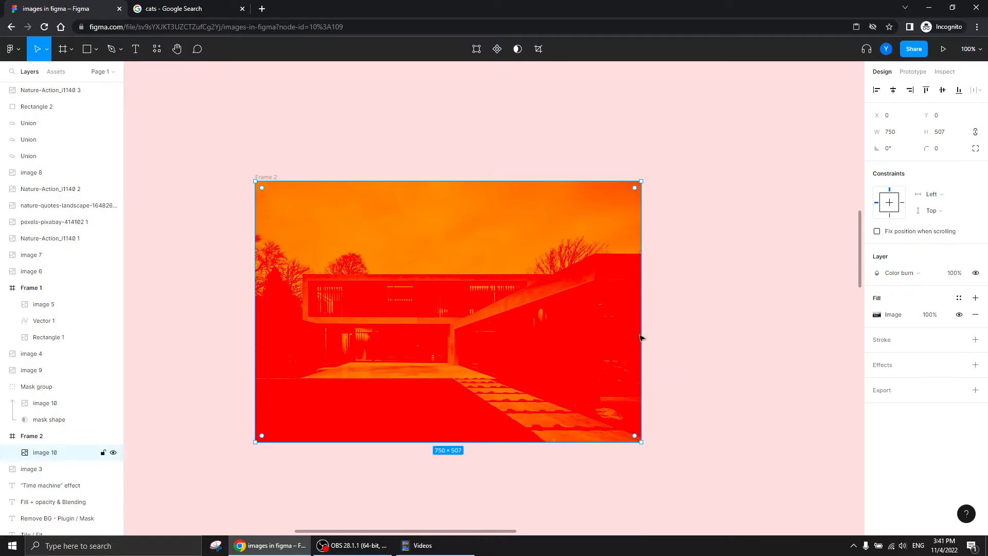
- Try fill opacities of 50% and 30% on the house image
left_click(930, 315)
type("50")
key("Return")
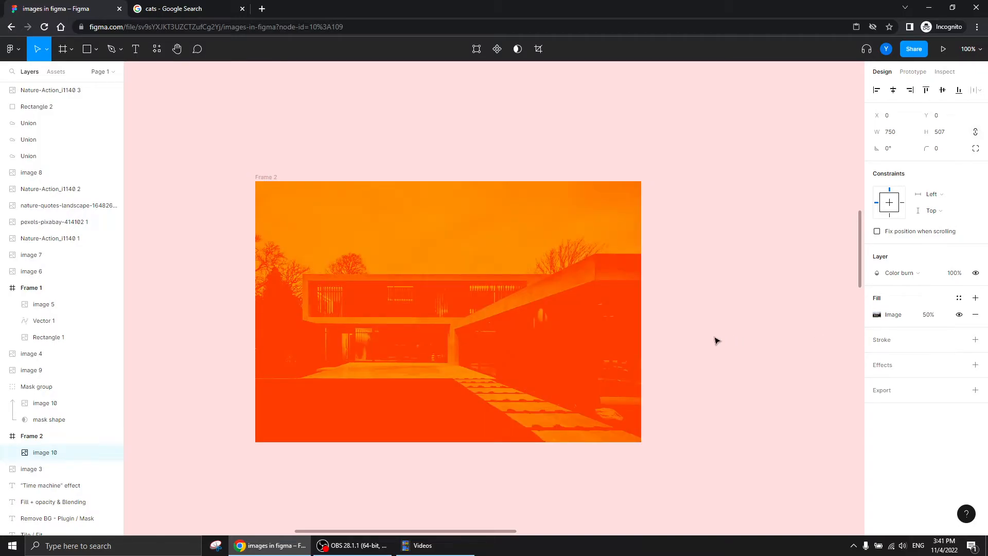
left_click(929, 315)
type("30")
key("Return")
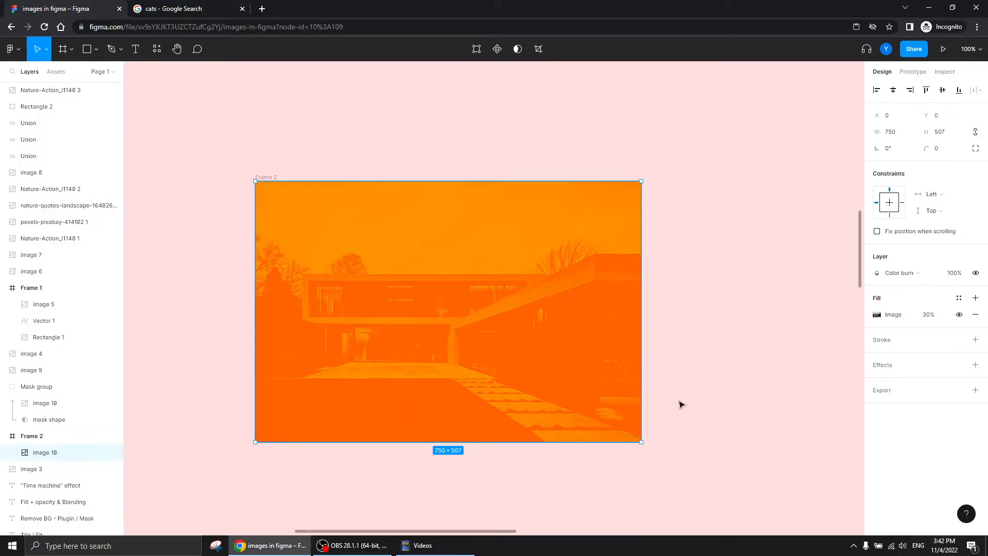
- Undo both fill opacity changes and set the house image's layer blend mode to Lighten
key("ctrl+z")
key("ctrl+z")
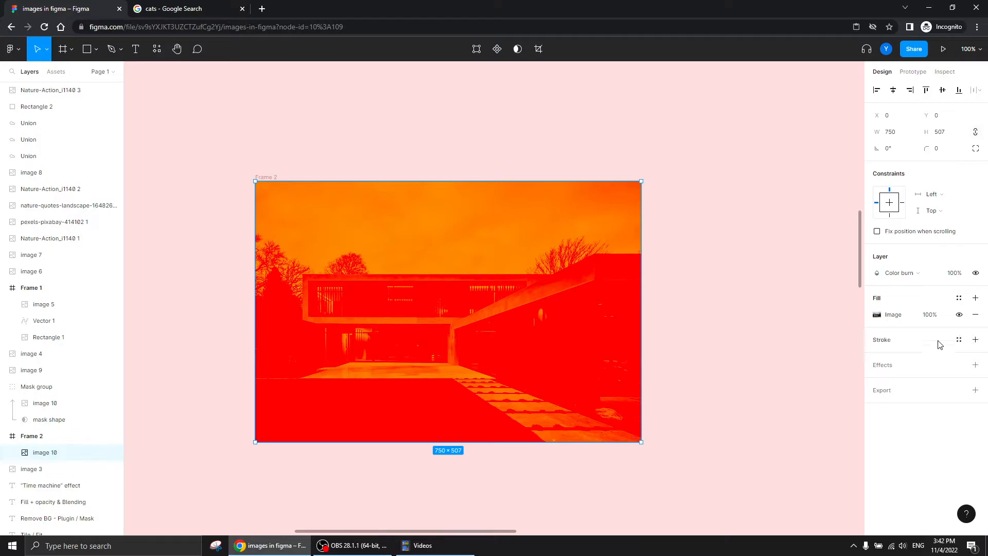
left_click(896, 275)
left_click(897, 293)
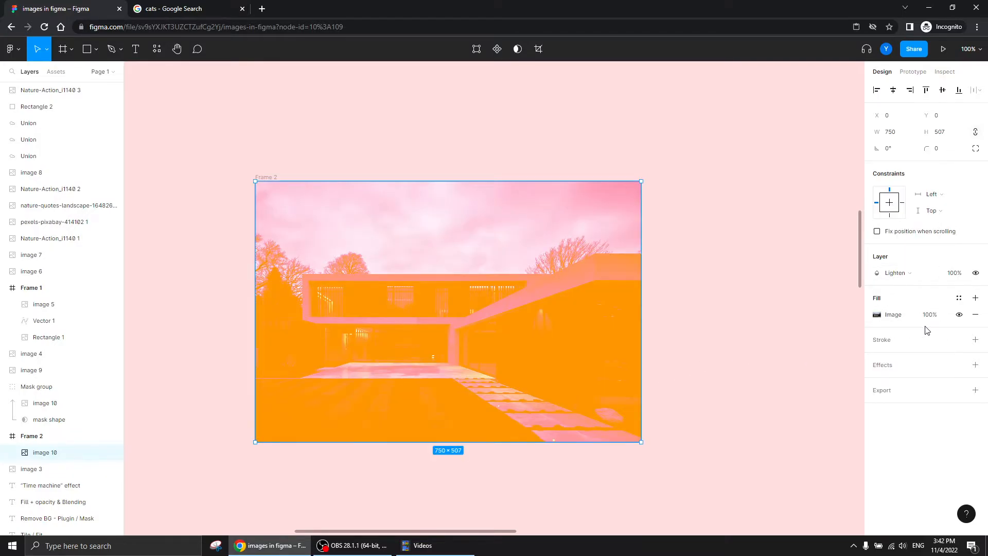
- Draw a rectangle about 466 × 370 over the middle of Frame 2 and place its layer beneath the house image
left_click(87, 49)
mouse_move(528, 223)
left_mouse_down()
mouse_move(365, 398)
mouse_move(286, 415)
left_mouse_up()
left_click_drag(377, 364, 403, 359)
left_click_drag(44, 456, 64, 484)
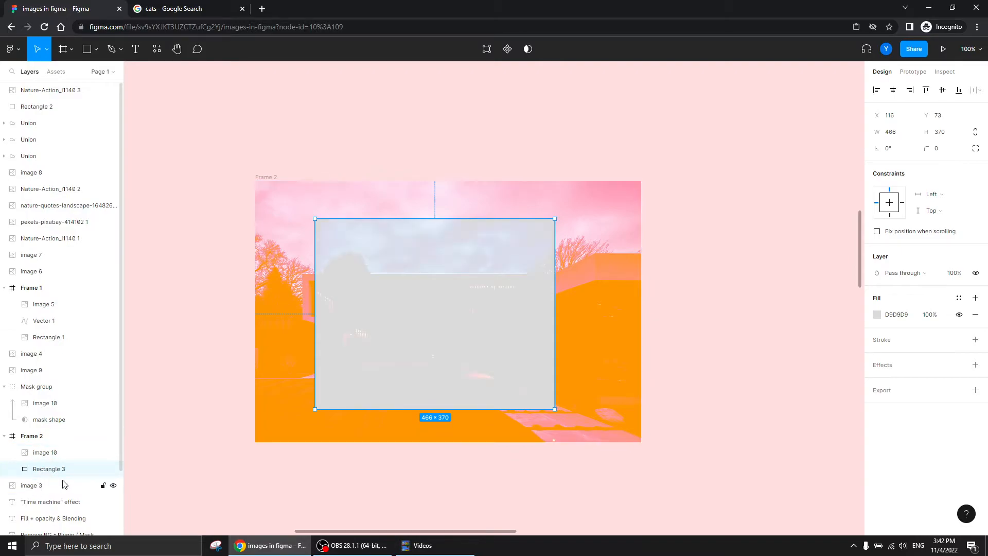
- Fill the rectangle with light blue 84B5FF and move it to about X 142, Y 68 in the frame
left_click(877, 314)
left_click(822, 414)
left_click_drag(777, 298, 801, 273)
left_click(854, 267)
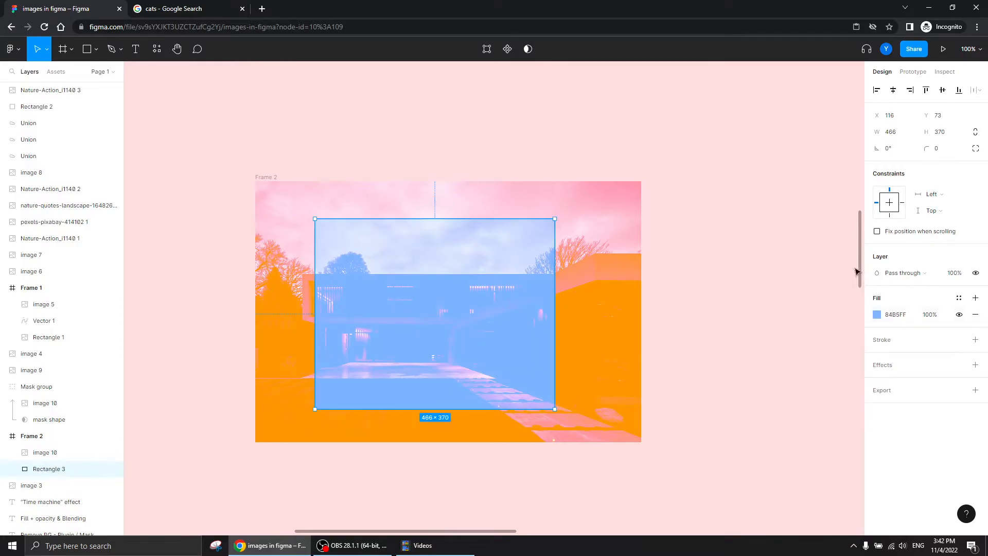
mouse_move(481, 338)
left_mouse_down()
mouse_move(435, 337)
mouse_move(493, 337)
left_mouse_up()
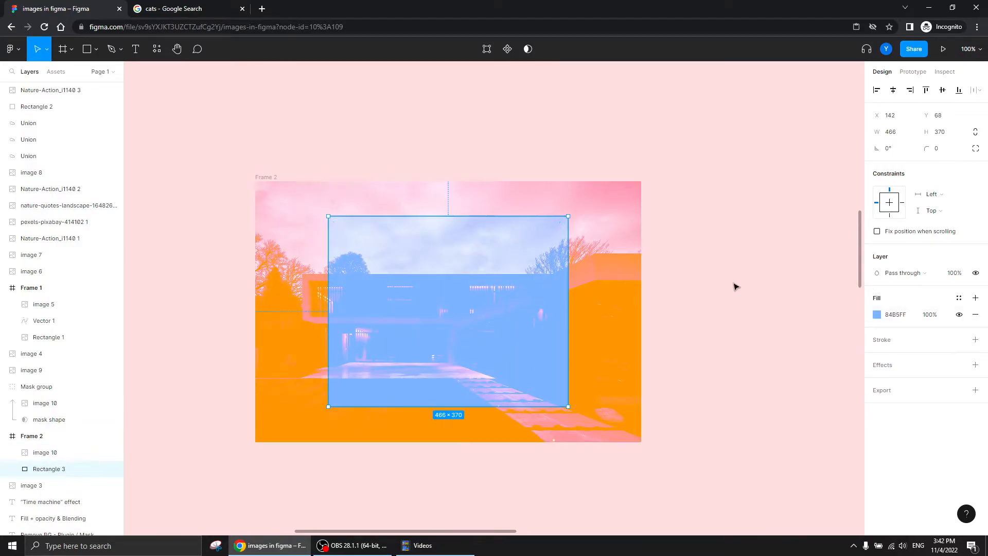
left_click(746, 253)
- Try the Multiply and Overlay blend modes on the house image above the blue rectangle and orange frame fill
left_click(287, 231)
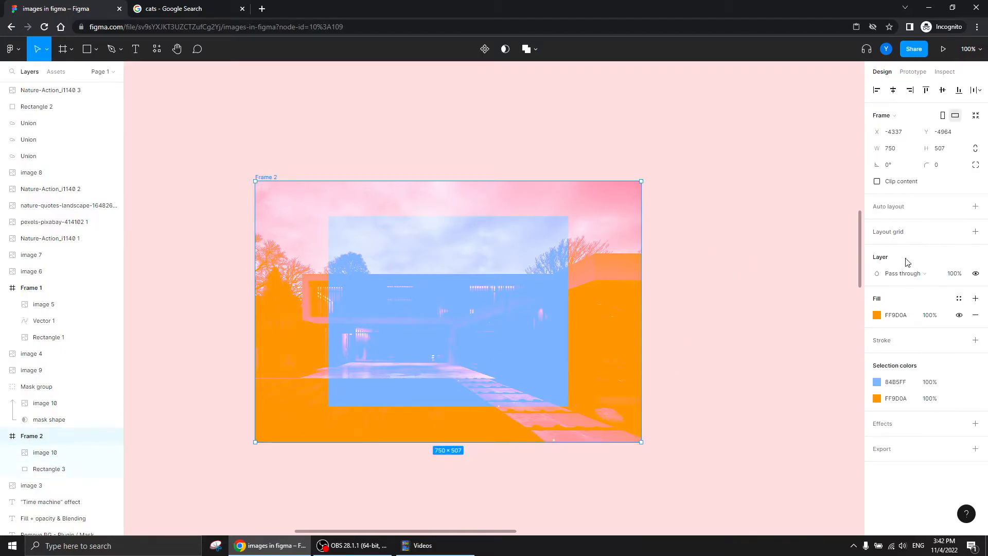
left_click(47, 452)
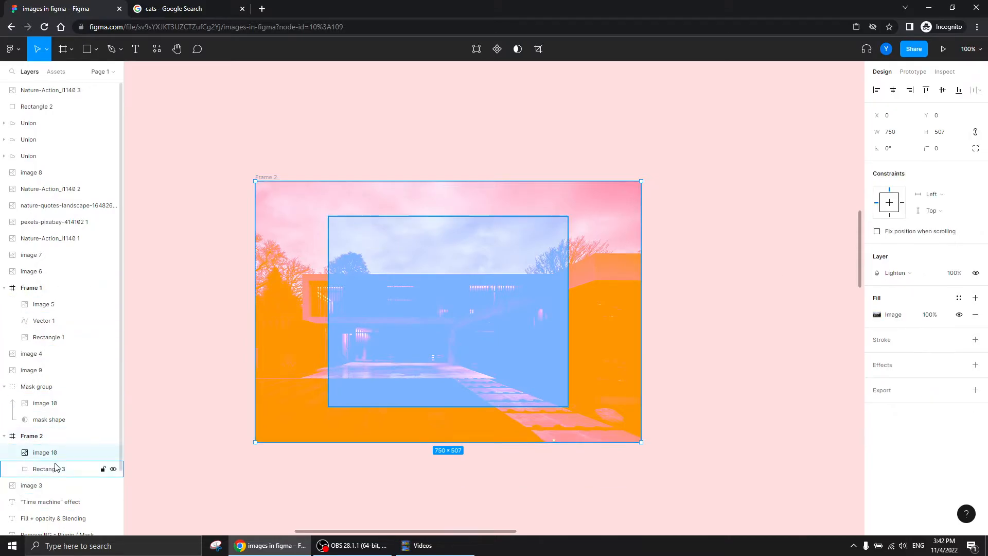
left_click(898, 273)
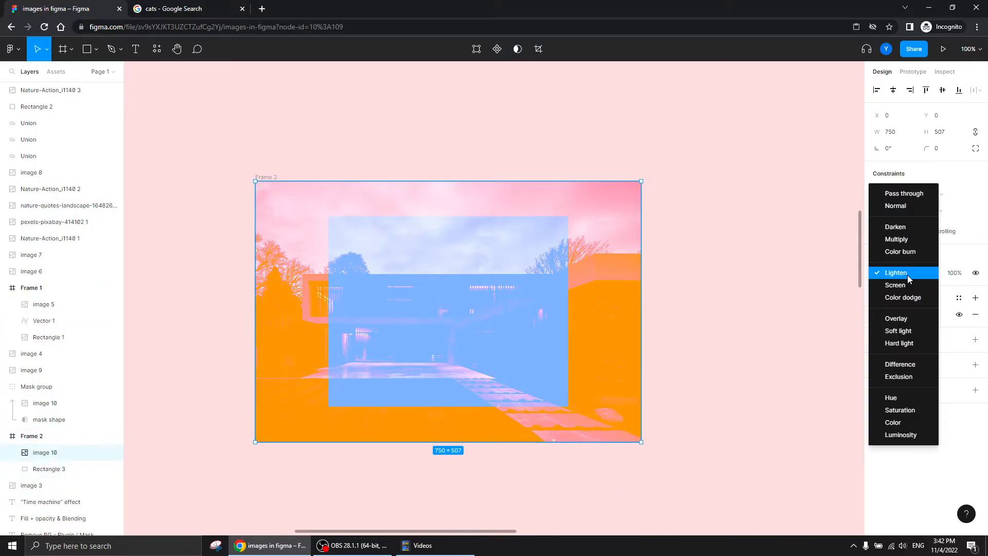
left_click(898, 240)
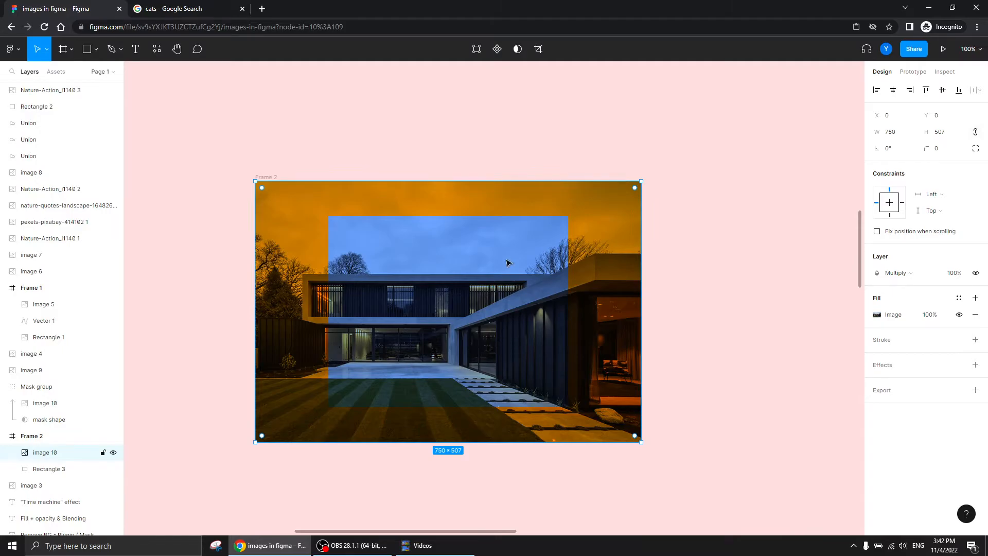
left_click(895, 273)
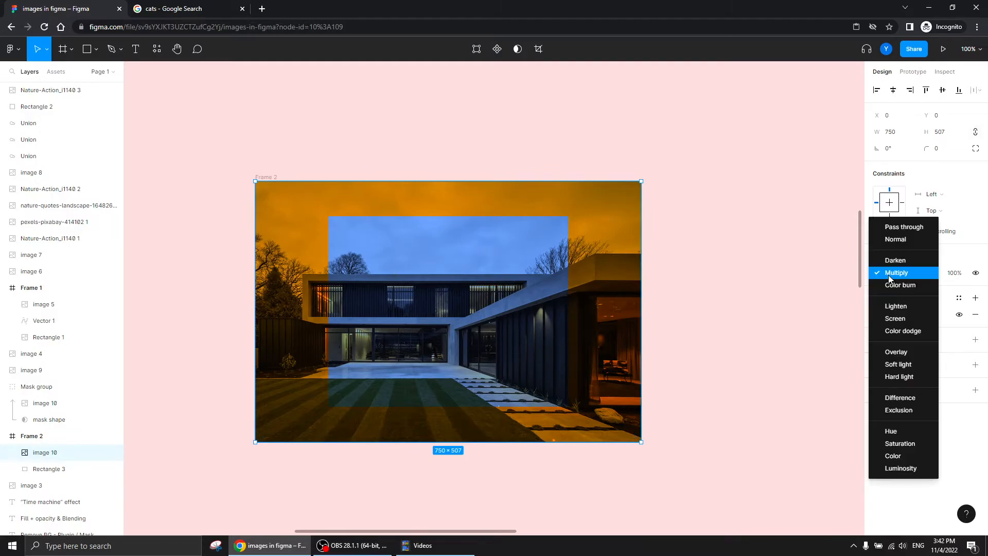
left_click(894, 353)
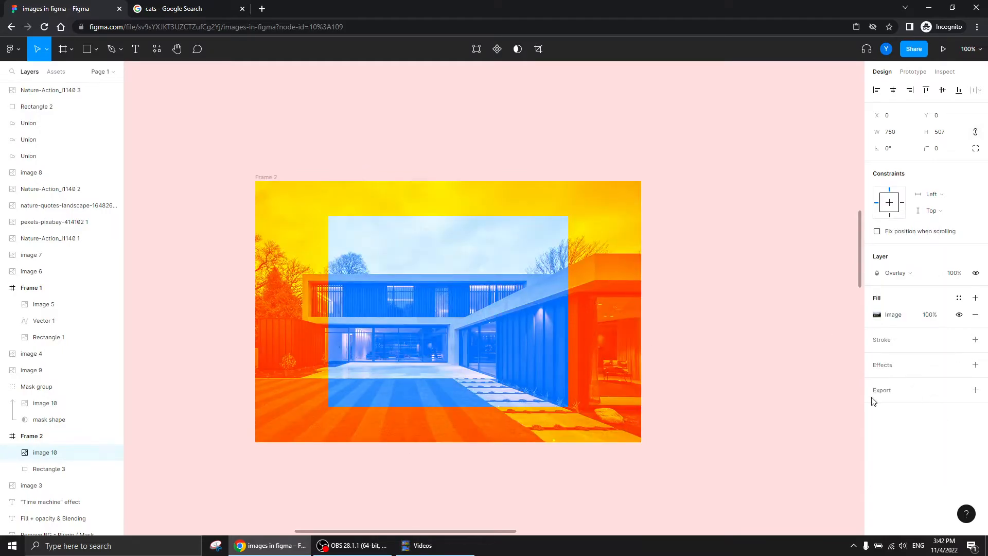
- Try the Soft light and Hard light blend modes on the house image
left_click(894, 277)
left_click(893, 282)
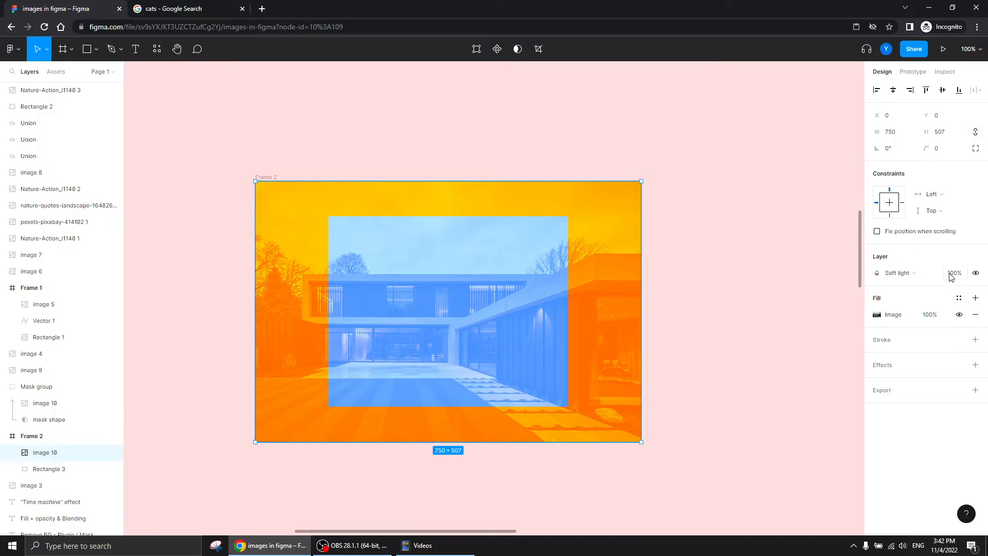
left_click(887, 273)
left_click(887, 283)
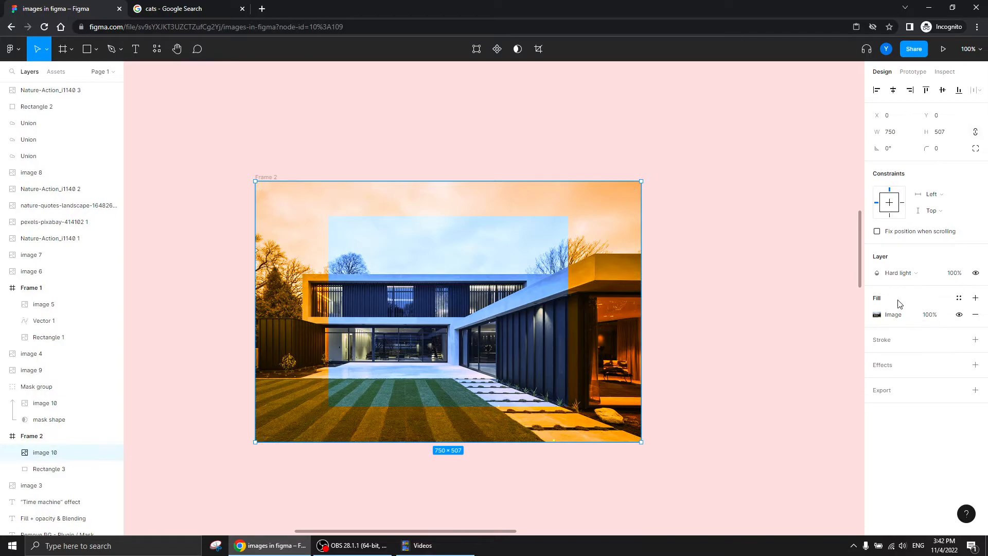
- Apply the Difference blend mode to the house image, followed by Exclusion
left_click(900, 274)
left_click(897, 294)
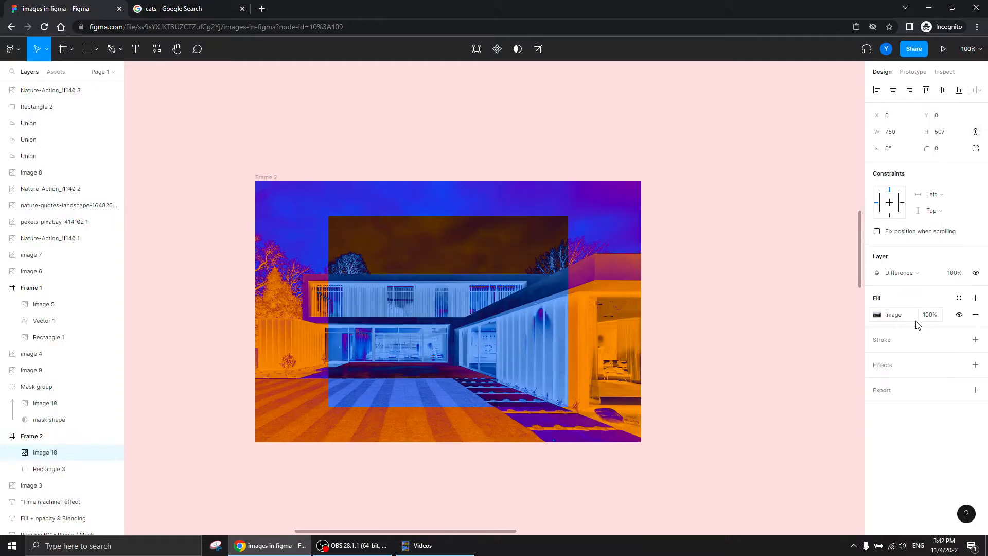
left_click(900, 274)
left_click(900, 286)
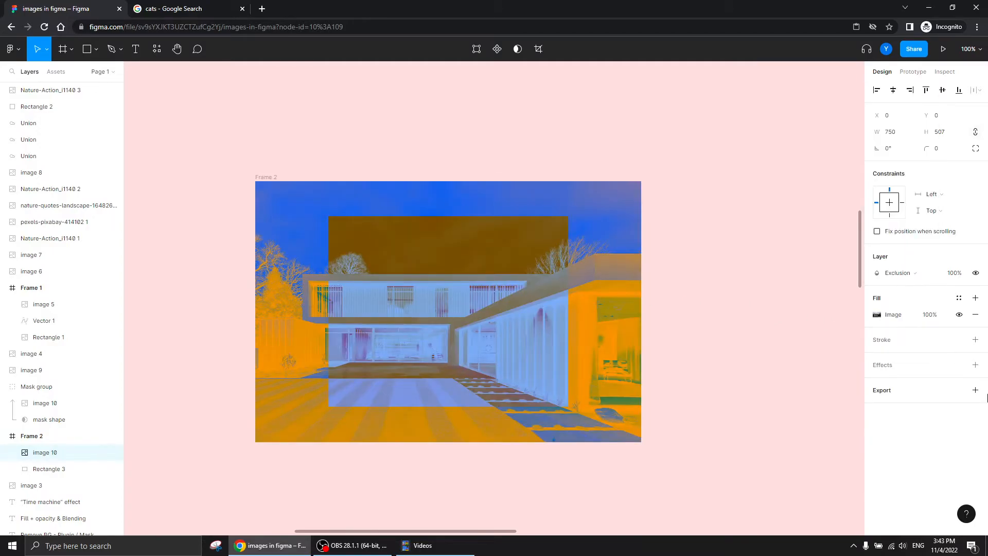
- Try the Hue and Saturation blend modes on the house image
left_click(895, 274)
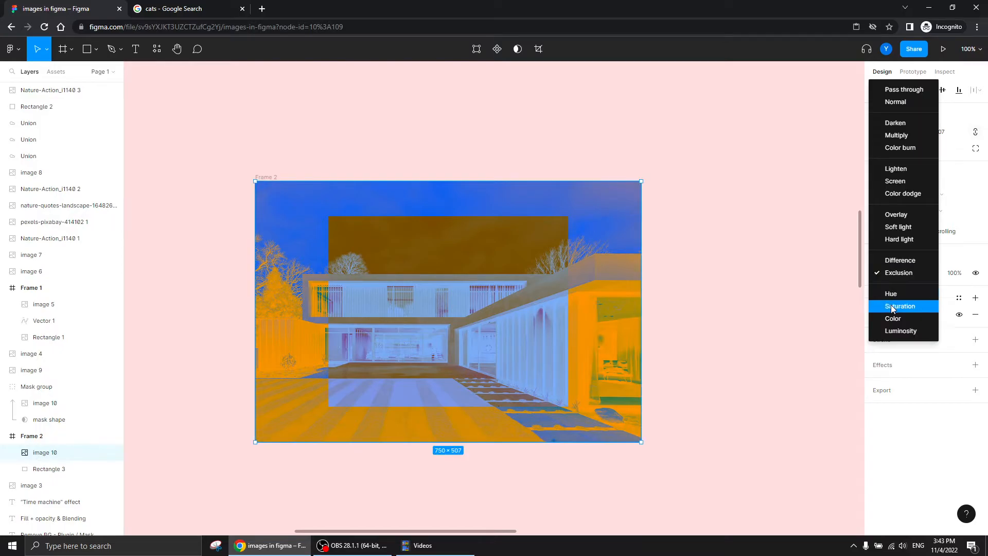
left_click(886, 294)
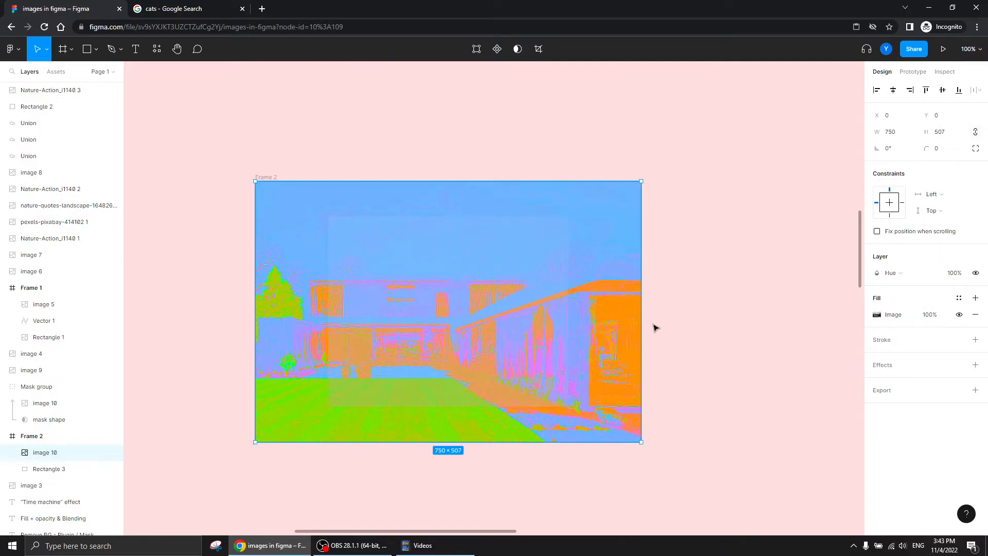
left_click(902, 280)
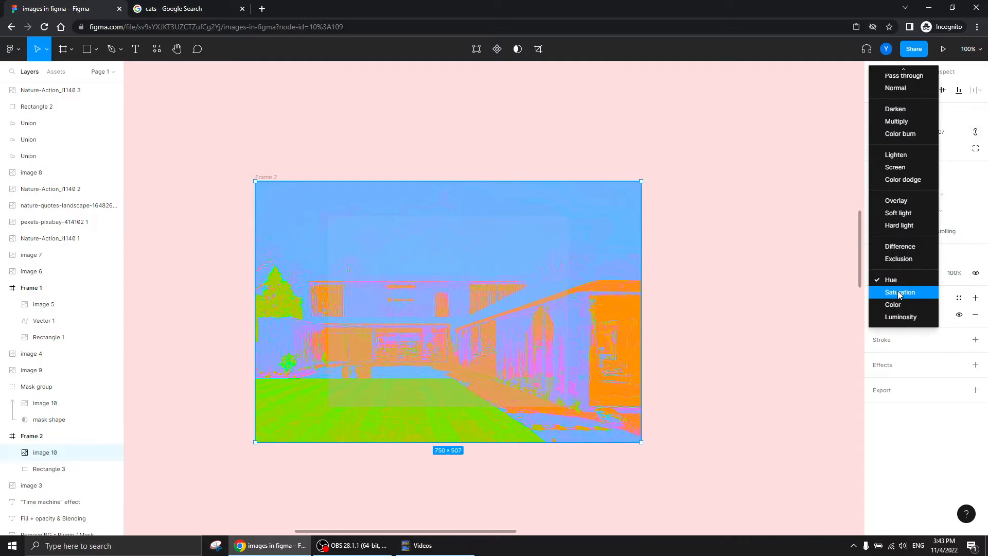
left_click(899, 293)
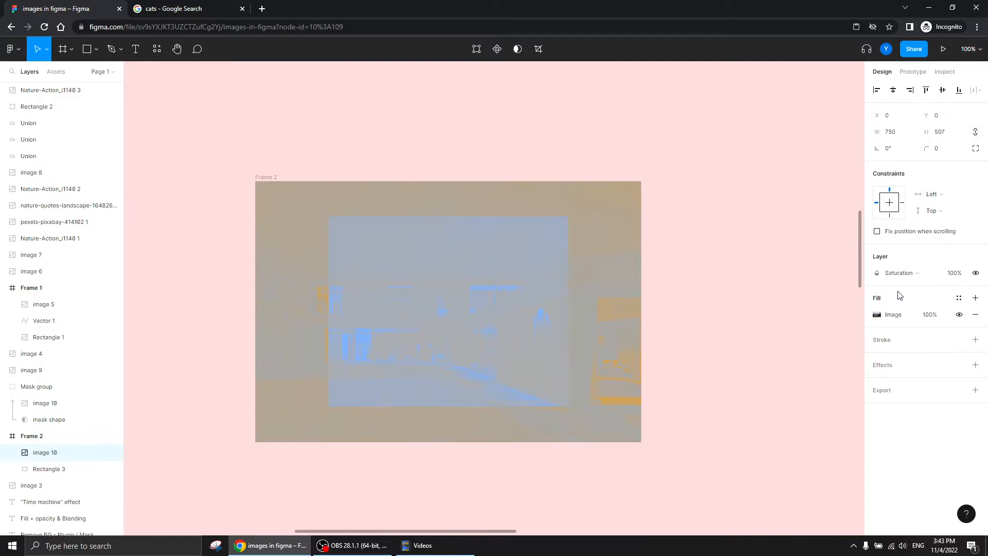
- Apply the Color blend mode to the house image, followed by Luminosity
left_click(895, 276)
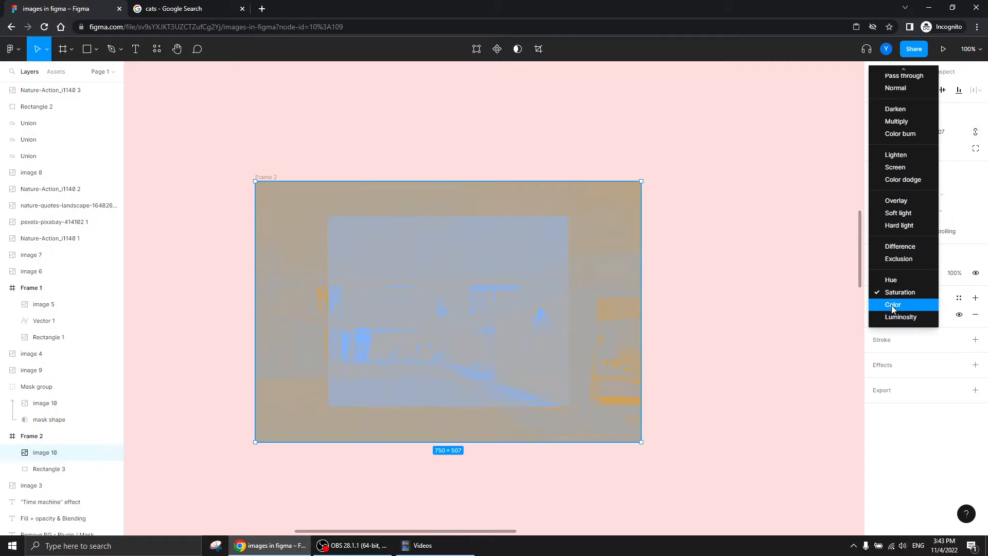
left_click(892, 302)
left_click(895, 273)
left_click(895, 314)
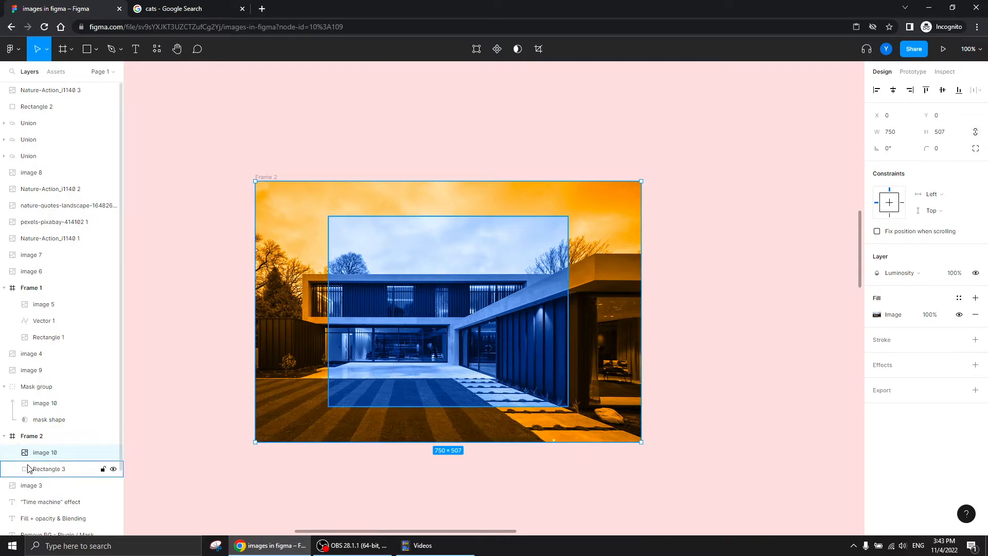
- Reduce the house image's saturation to the minimum in its image fill adjustments and deselect it
left_click(877, 317)
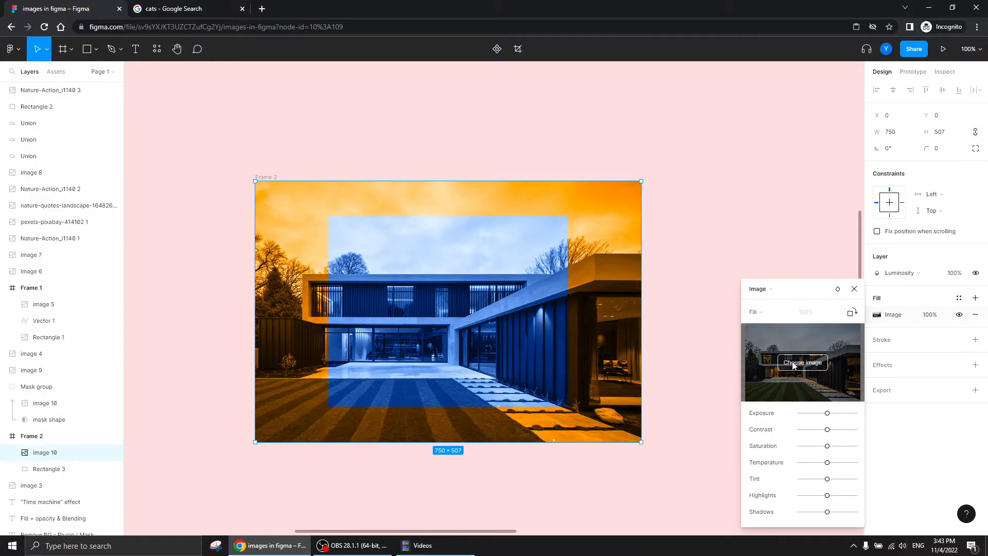
left_click_drag(805, 289, 821, 154)
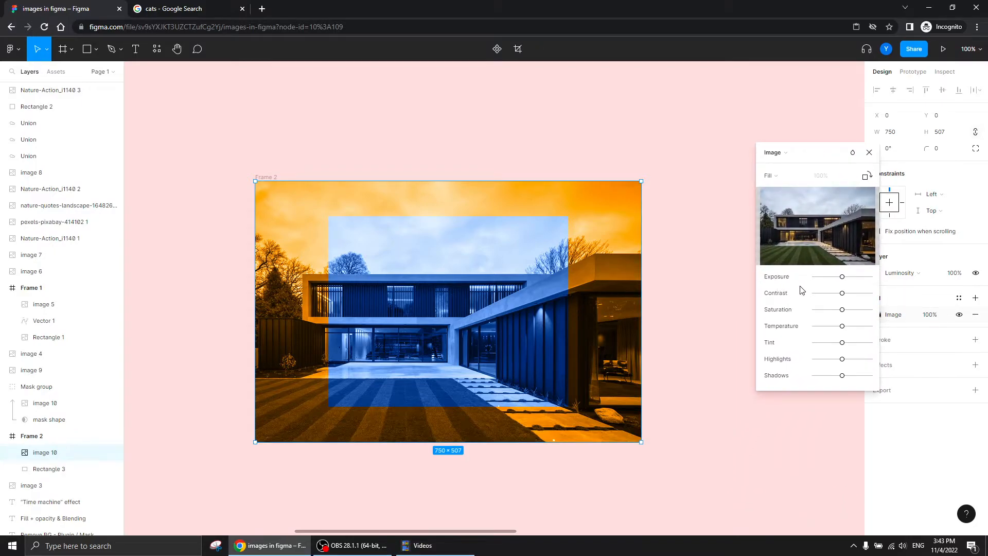
left_click_drag(843, 311, 809, 311)
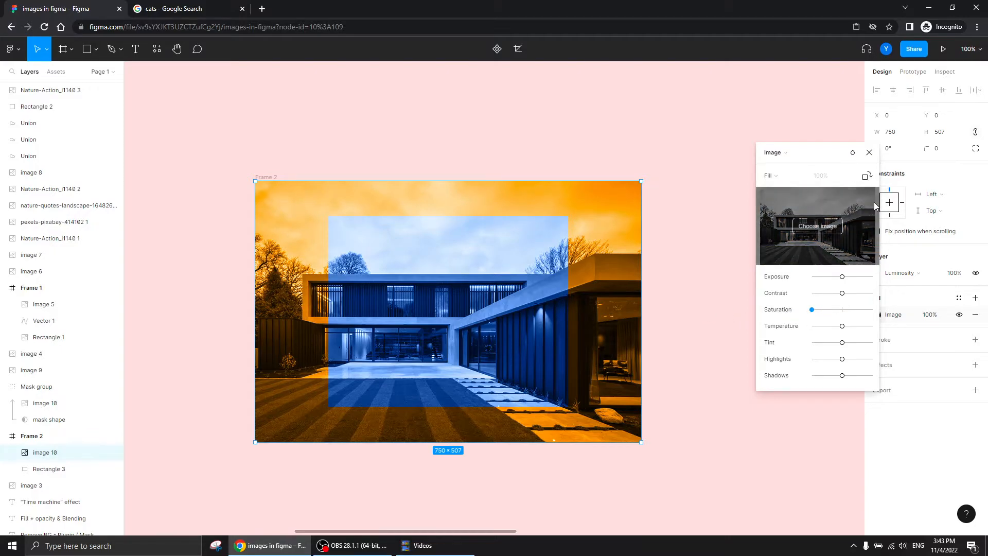
left_click(870, 152)
left_click(655, 122)
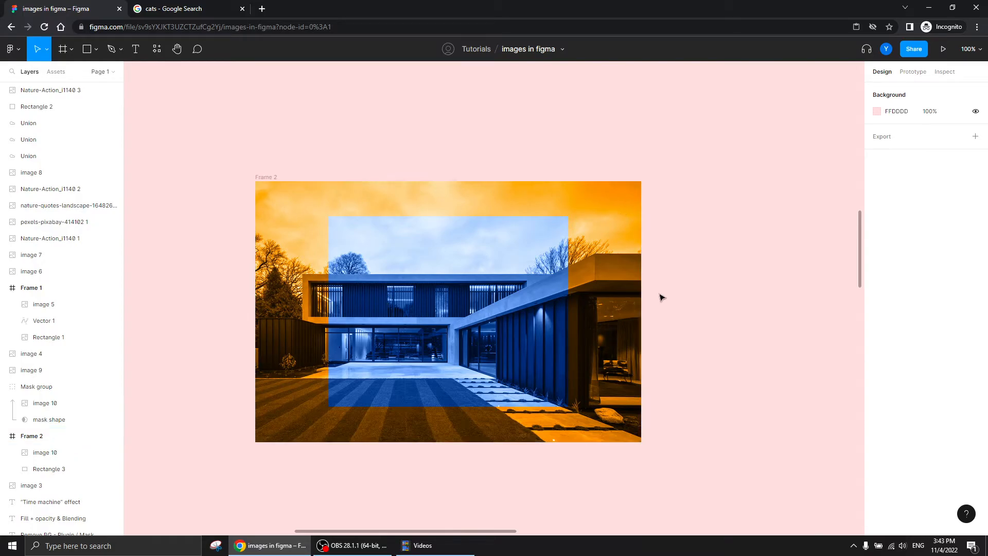
- Switch to Google Images and search for "faces"
scroll(442, 379, "down", 2)
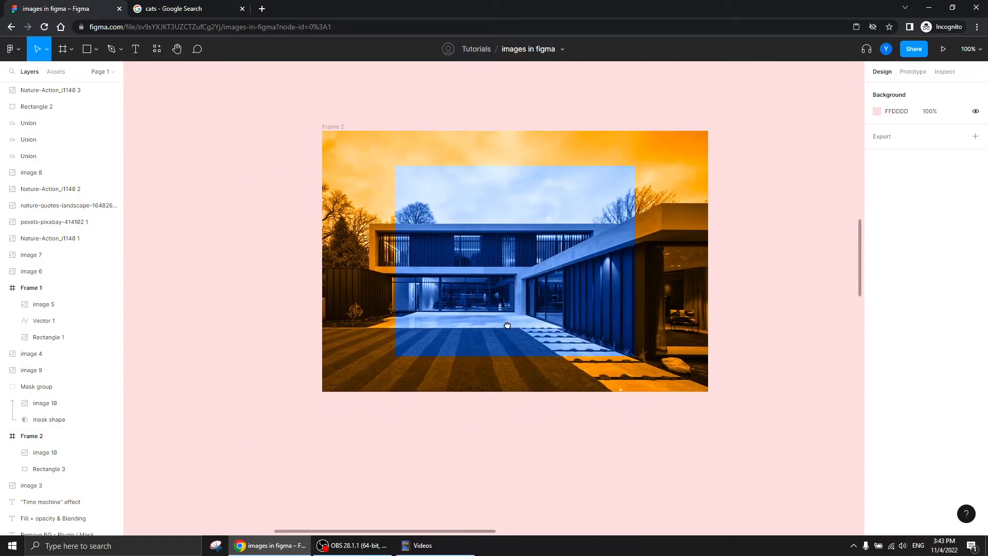
scroll(504, 326, "right", 2)
scroll(399, 453, "down", 10)
scroll(413, 216, "left", 1)
scroll(371, 274, "up", 2)
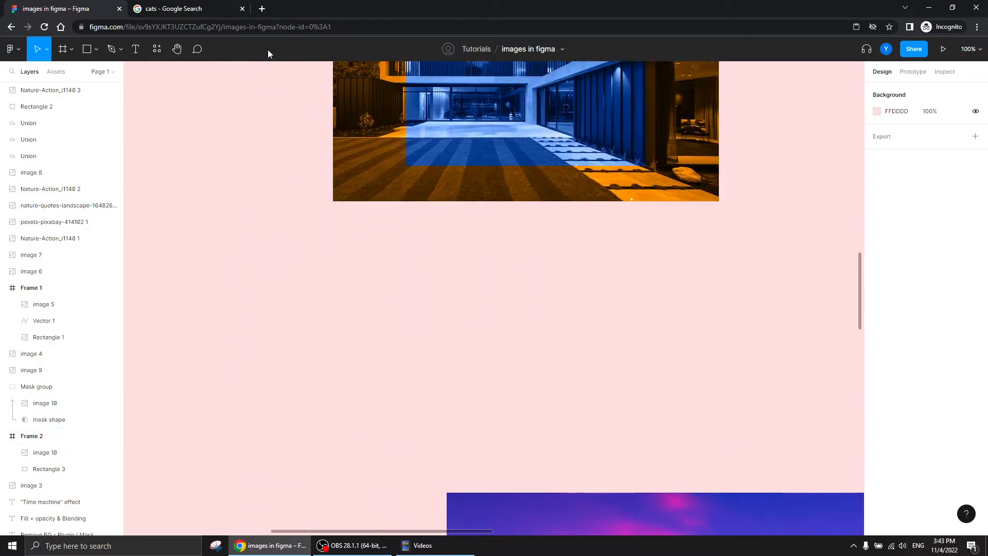
left_click(170, 8)
double_click(127, 52)
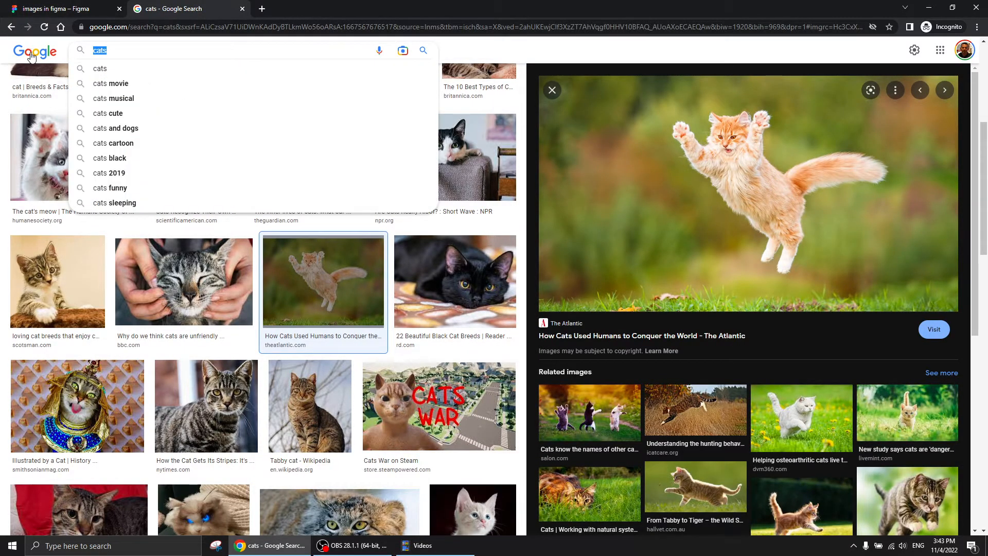
type("faces")
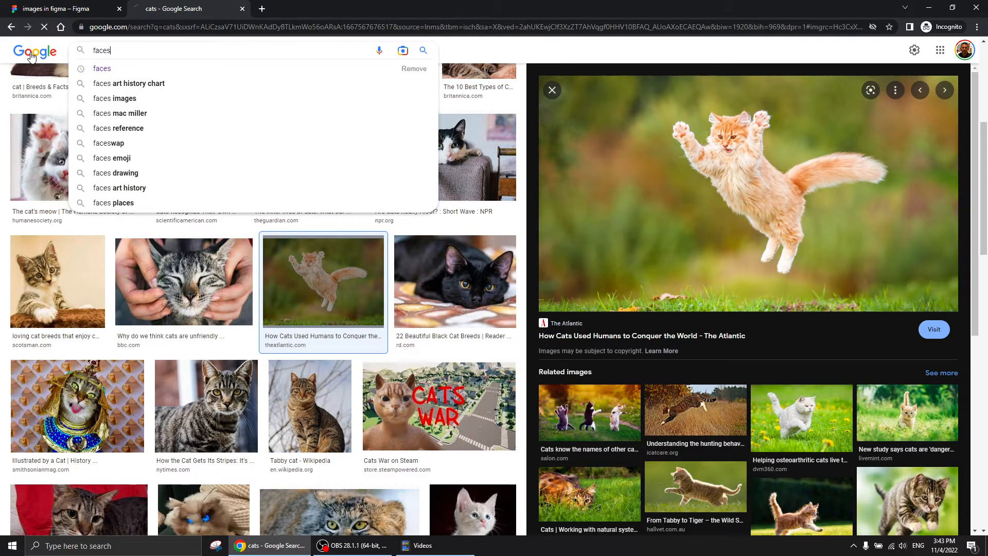
key("Return")
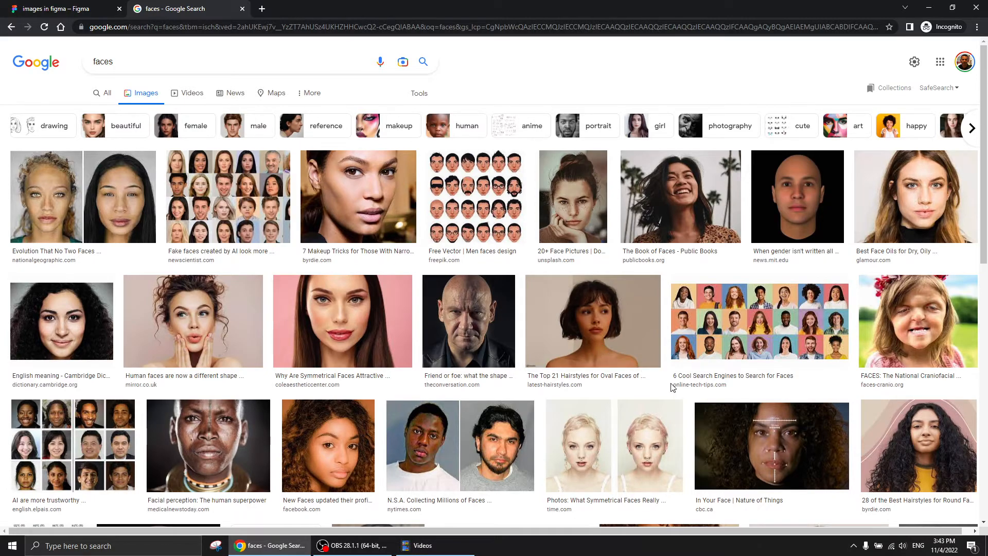
- Copy the Glamour face oils portrait from the search results and paste it onto an empty area of the Figma canvas
left_click(908, 219)
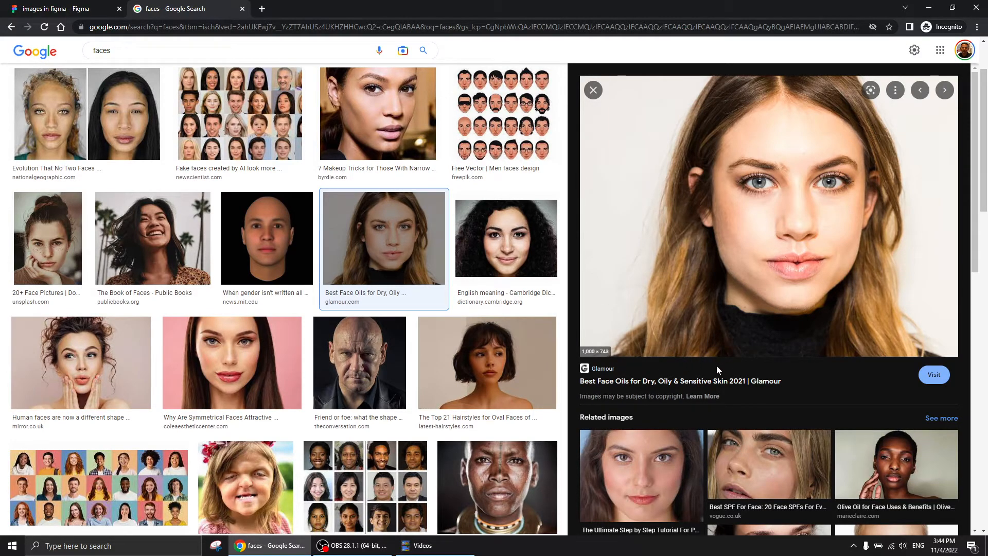
left_click(57, 9)
left_click_drag(330, 403, 736, 186)
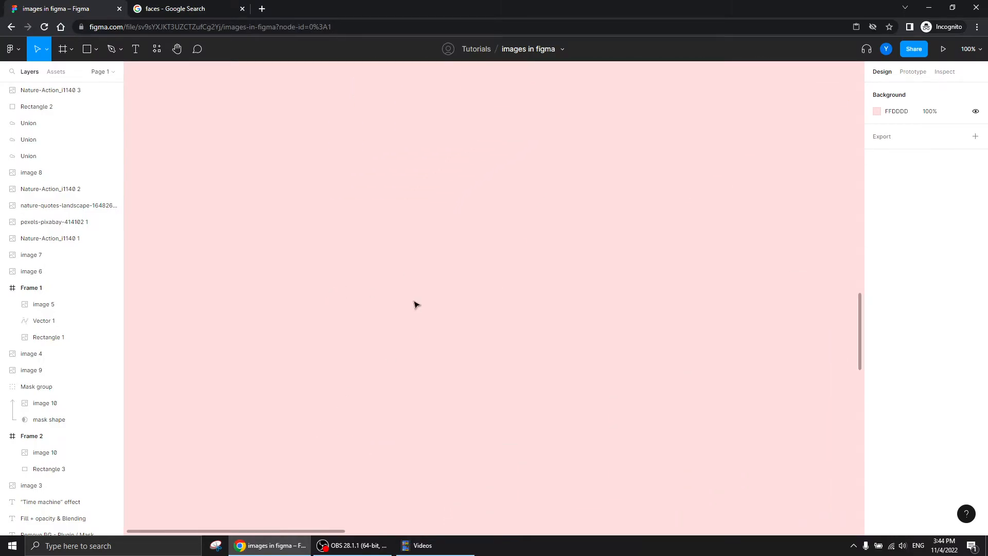
key("ctrl+v")
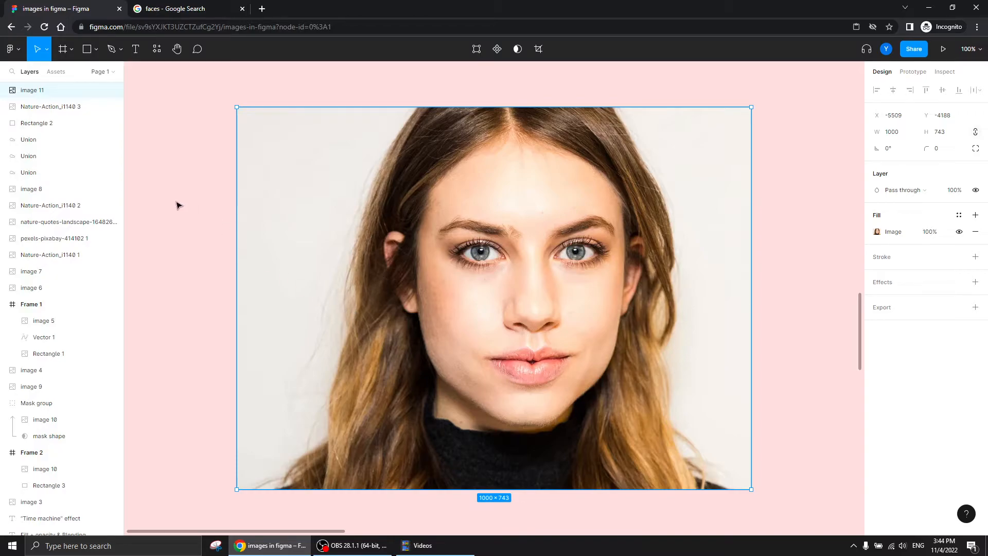
- Draw a rectangle about 1006 × 251 over the upper third of the portrait and duplicate it over the lower third
left_click(84, 49)
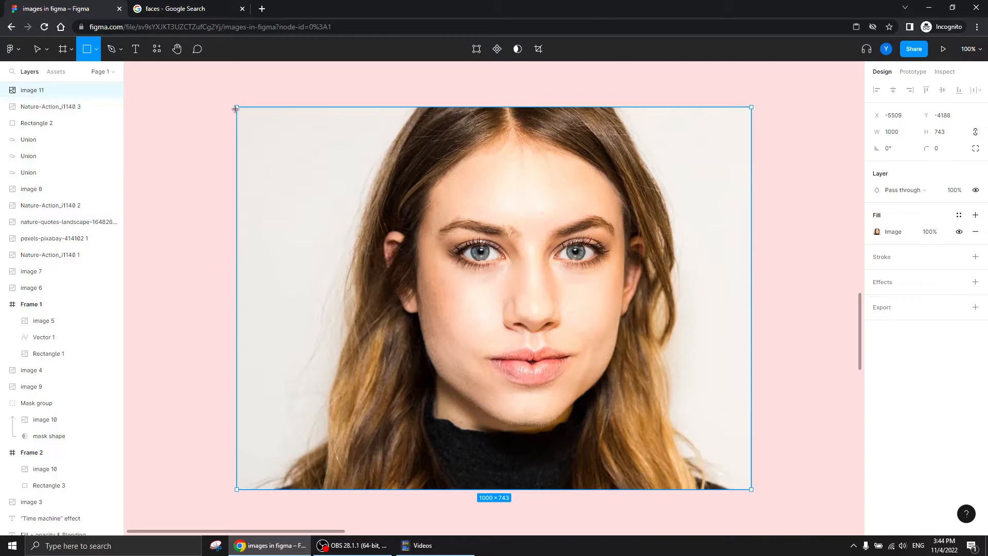
mouse_move(347, 225)
left_mouse_down()
mouse_move(752, 266)
mouse_move(754, 237)
left_mouse_up()
left_click_drag(483, 200, 455, 453)
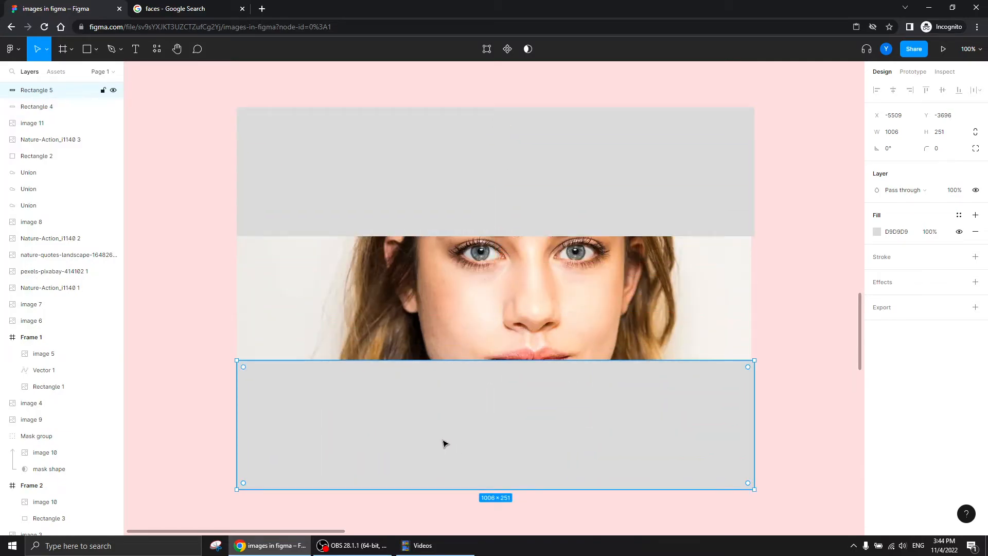
- Draw a third rectangle and resize it to 1006 × 241 so it fills the gap between the other two
left_click(87, 49)
left_click_drag(259, 252, 752, 360)
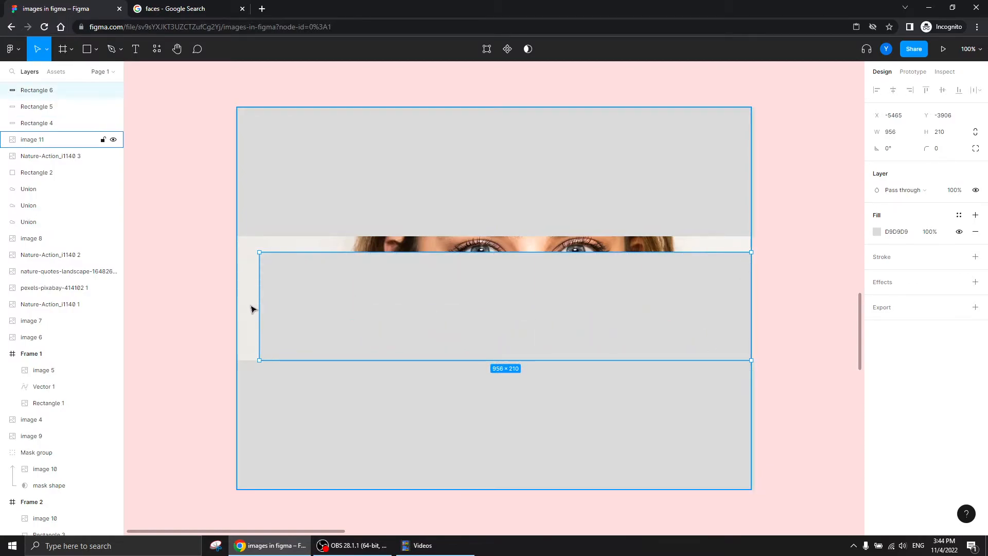
left_click_drag(262, 312, 237, 311)
left_click_drag(301, 252, 304, 238)
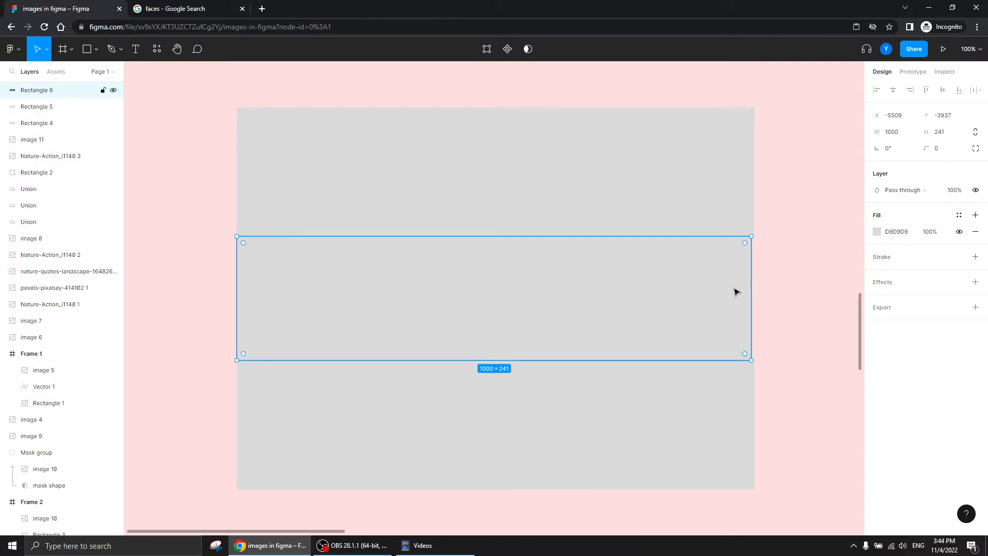
left_click_drag(751, 295, 755, 297)
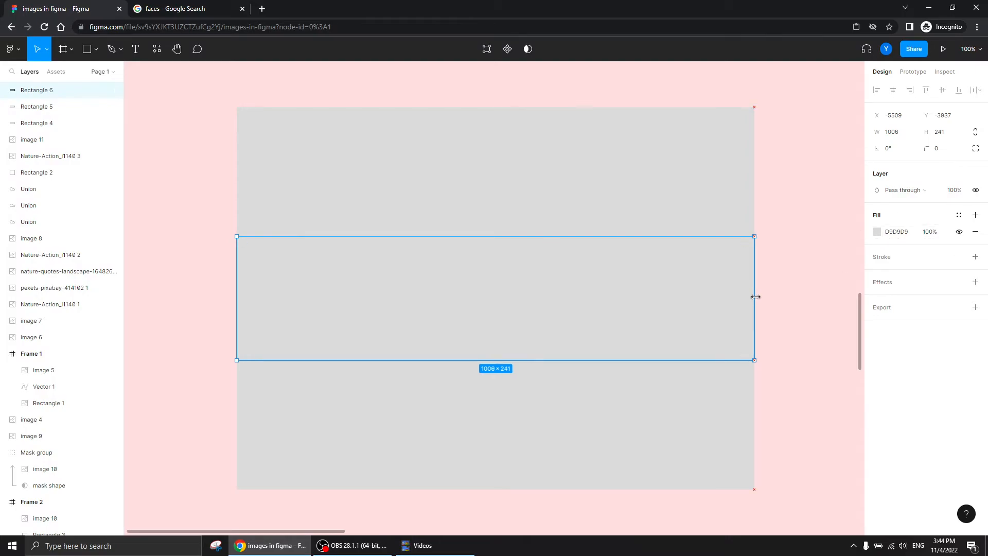
- Fill the middle rectangle with blue 317BD0
left_click(876, 232)
left_click(820, 380)
left_click(837, 245)
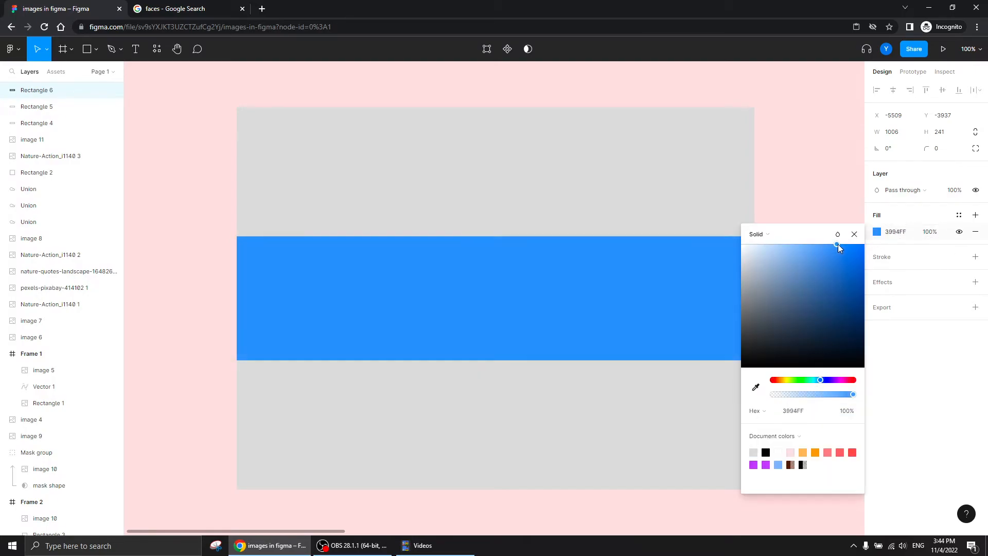
left_click(817, 288)
left_click_drag(817, 290, 838, 264)
left_click(854, 235)
- Fill both the upper and lower rectangles with orange FF891D
left_click(731, 221)
left_click(639, 426, "shift")
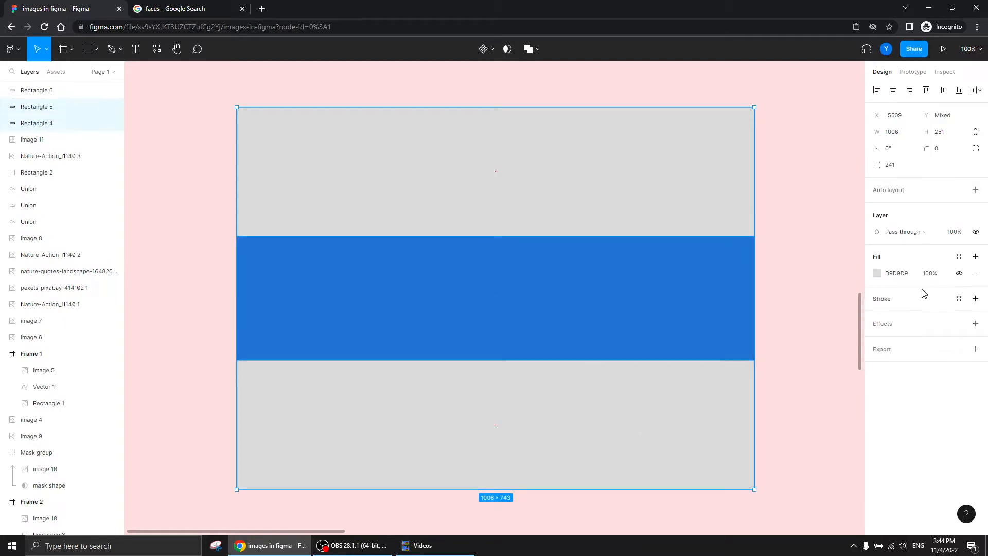
left_click(876, 273)
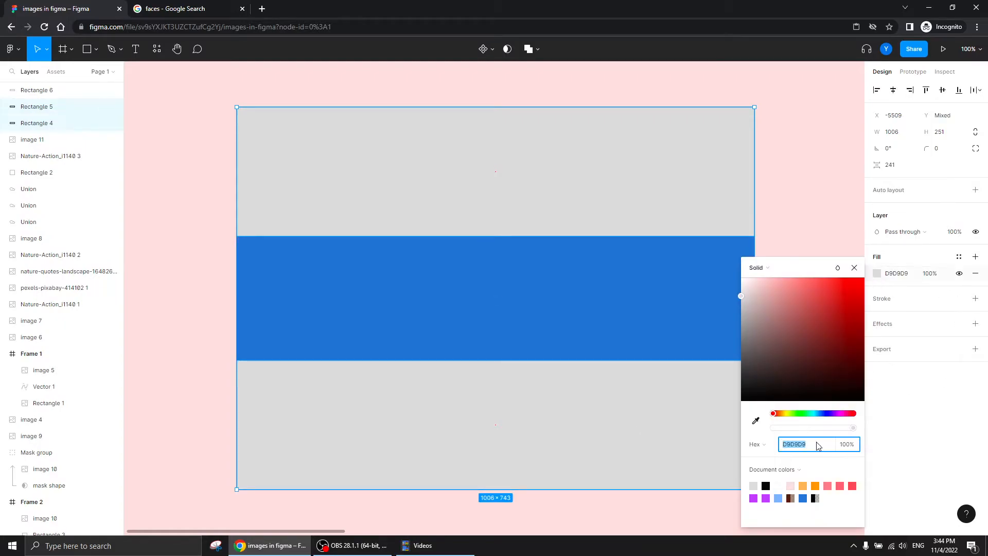
left_click(780, 413)
left_click_drag(766, 338, 850, 270)
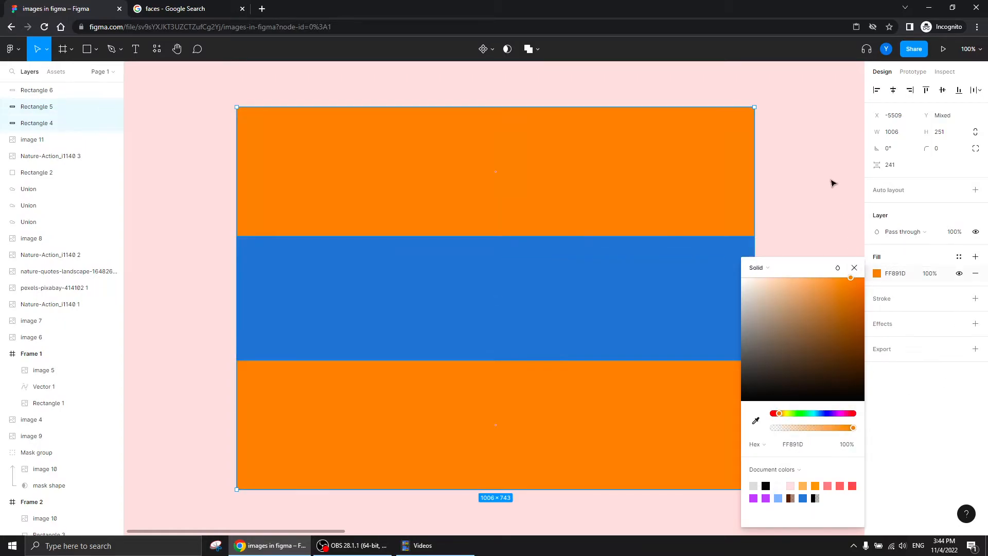
left_click(837, 188)
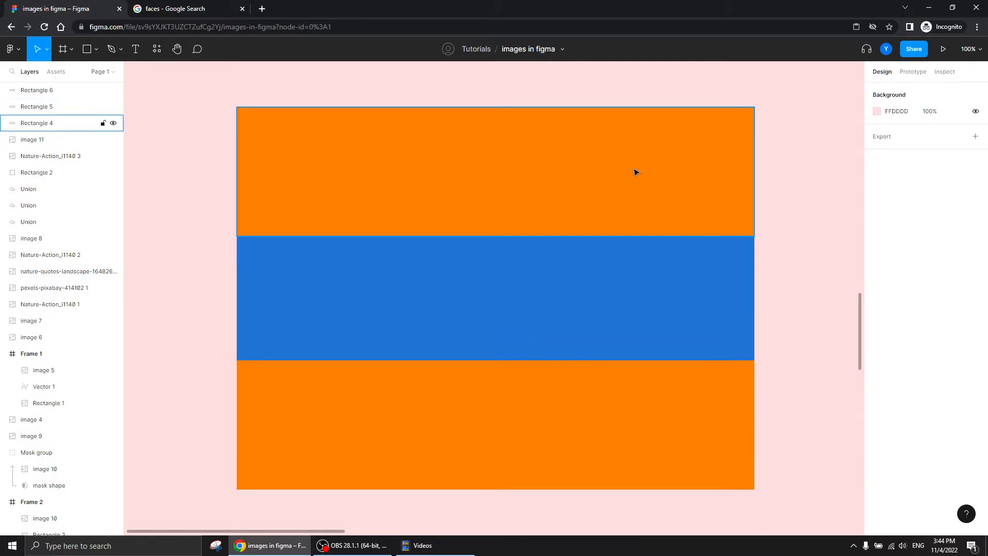
- Bring the portrait above the three colored rectangles and reduce its saturation to the minimum
left_click(34, 144)
left_click_drag(34, 144, 31, 89)
left_click(877, 232)
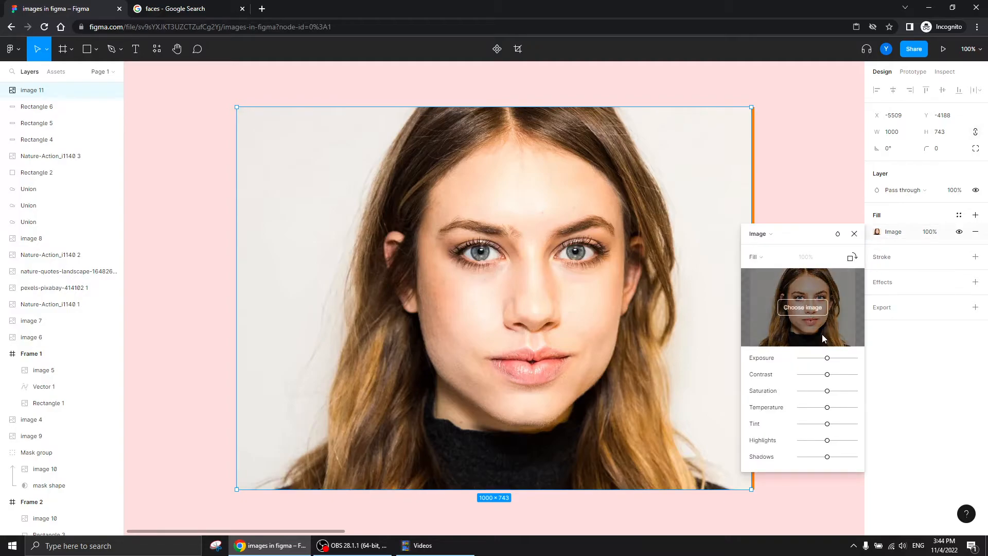
left_click_drag(827, 391, 719, 387)
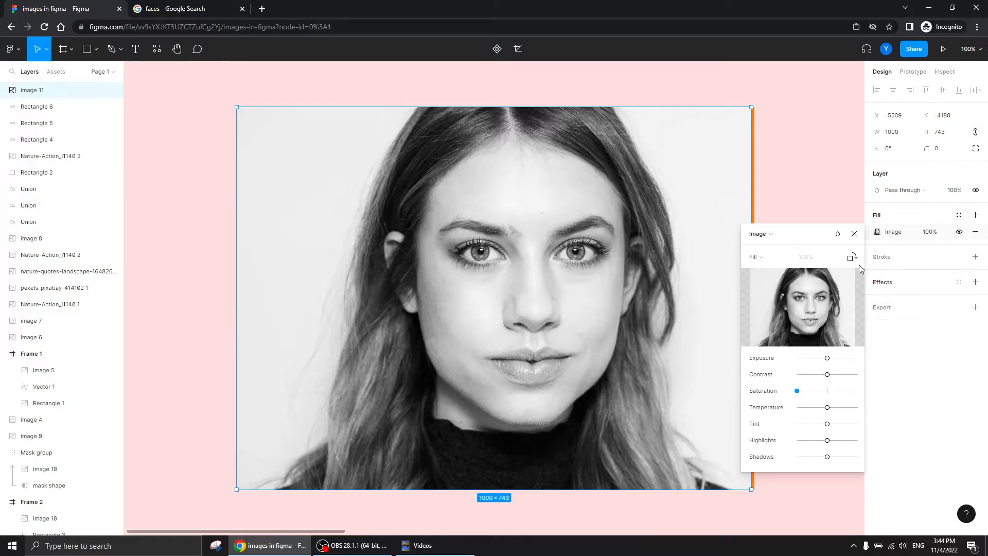
left_click(855, 234)
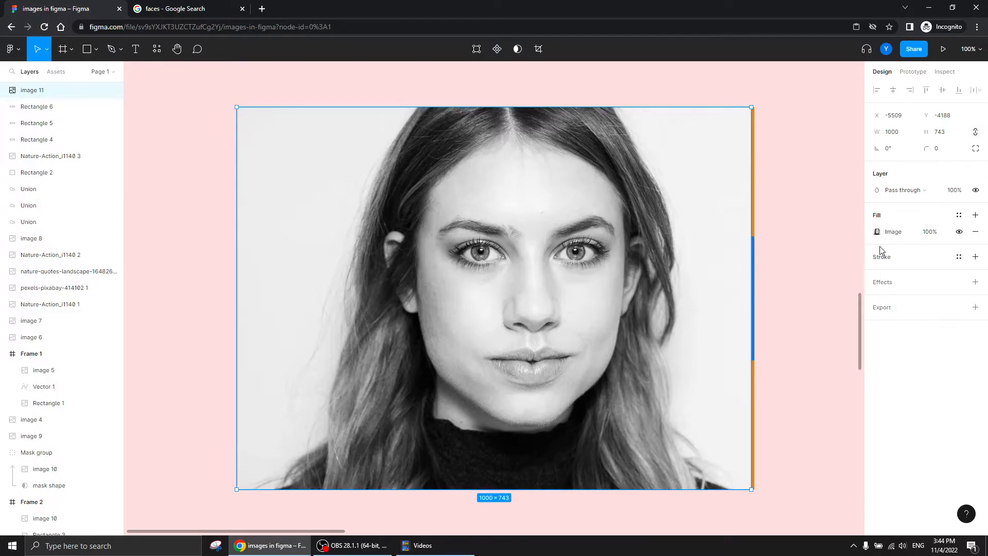
- Set the portrait's layer blend mode to Luminosity
left_click(896, 194)
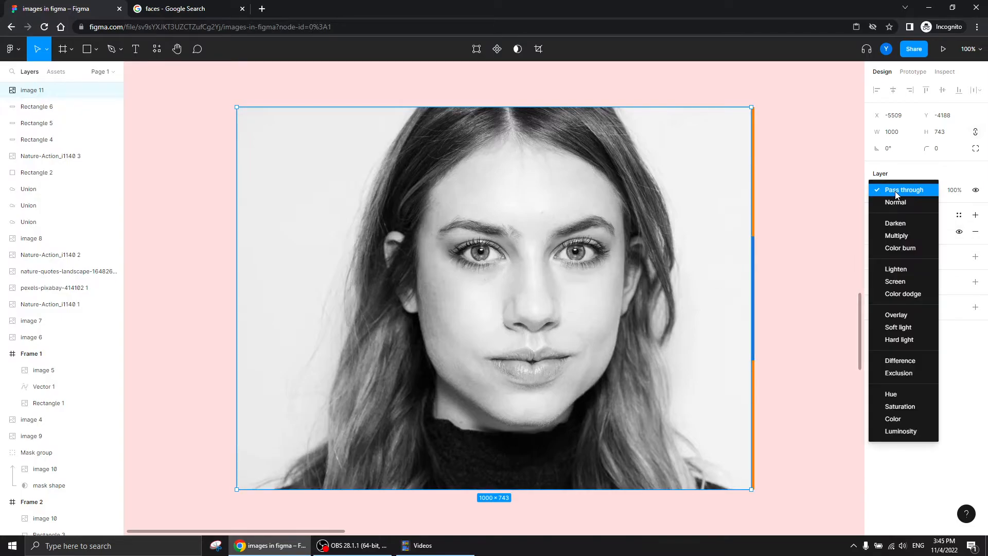
left_click(895, 431)
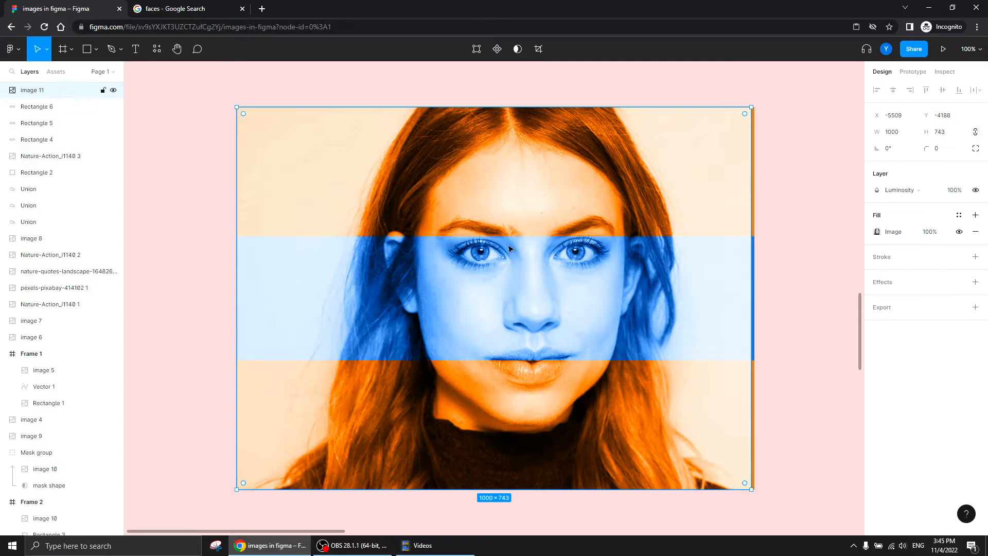
- Narrow the three rectangles together to a width of 1000 so they match the portrait's edge
left_click(37, 108)
left_click(36, 110)
left_click(36, 144, "shift")
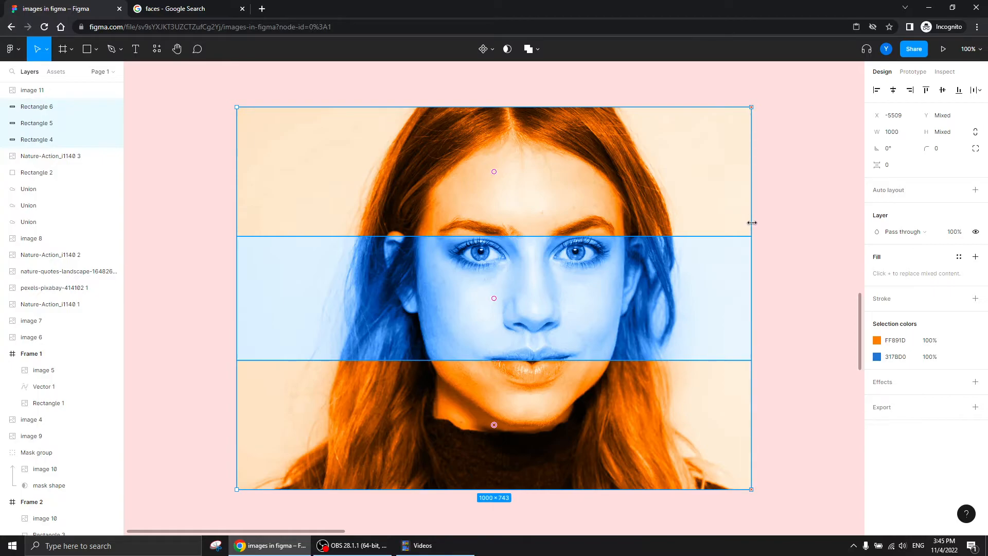
left_click(793, 272)
- Stretch the blue middle rectangle evenly upward and downward so it spans from the forehead to the chin of the portrait
left_click(547, 308)
double_click(474, 280)
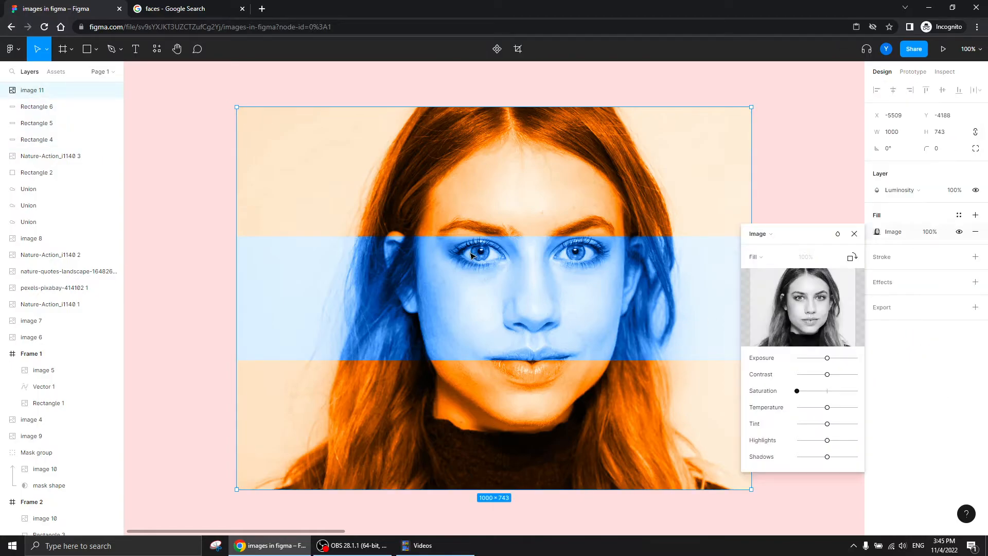
left_click(854, 233)
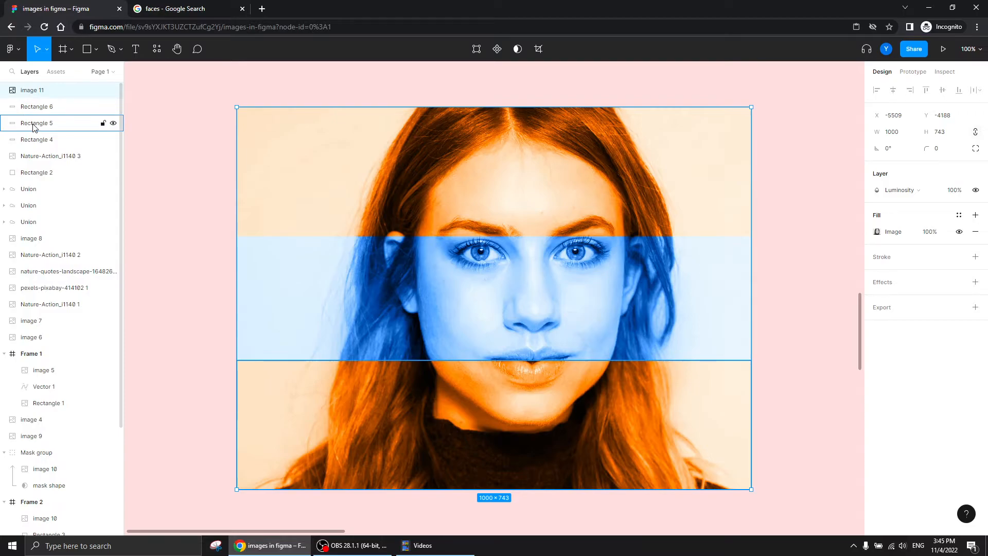
left_click(34, 107)
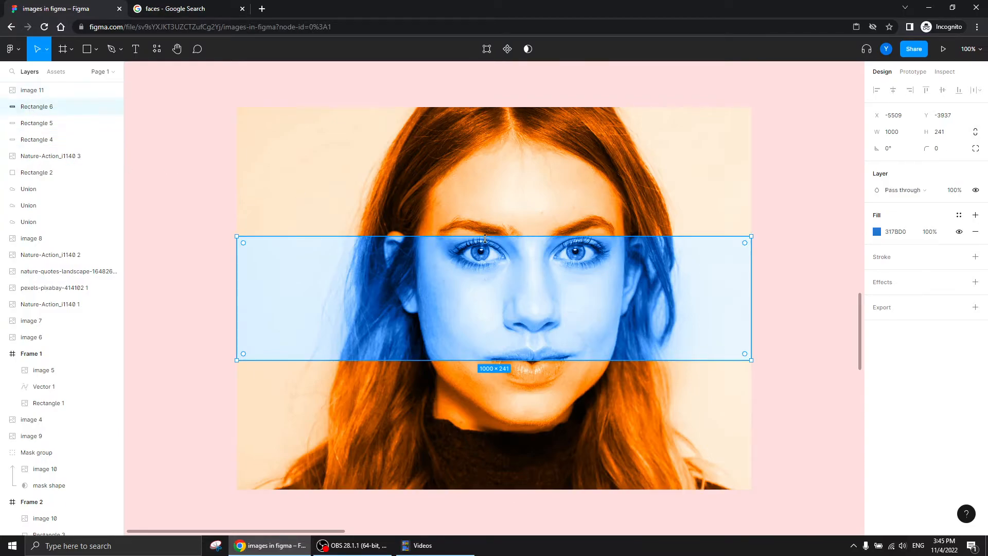
left_click_drag(483, 238, 493, 272)
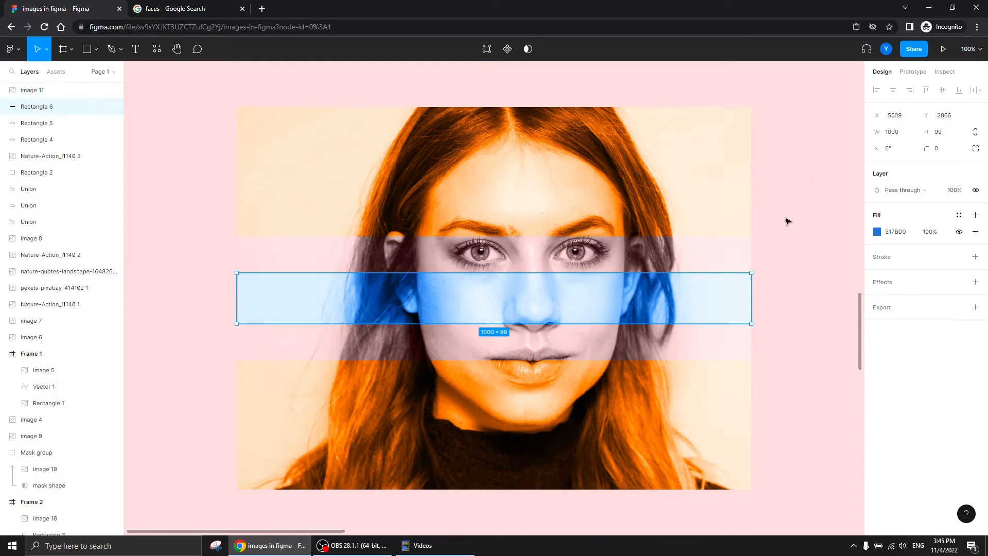
left_click_drag(596, 276, 549, 194)
left_click(188, 233)
- Wrap the portrait and its three colored rectangles together in a frame
scroll(752, 466, "down", 2)
left_click_drag(194, 108, 772, 461)
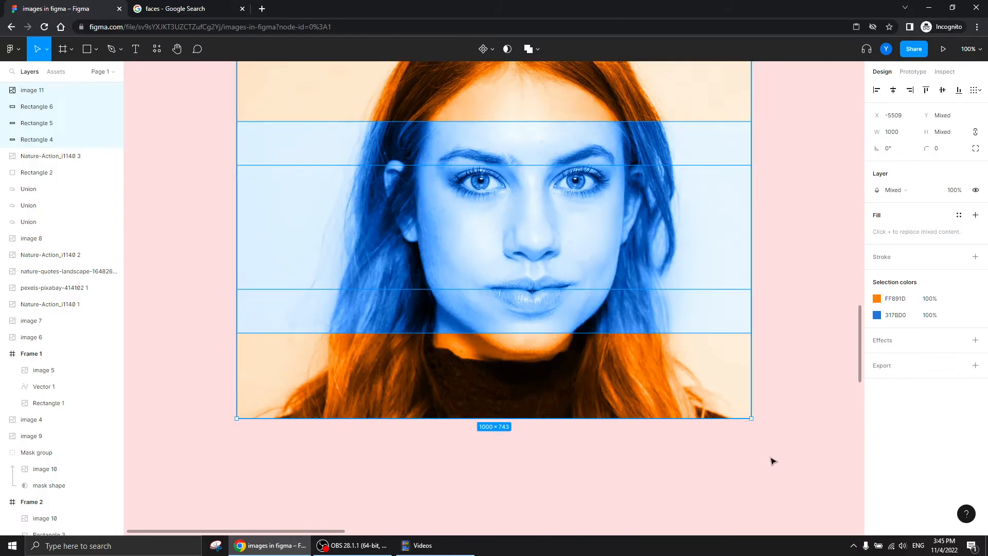
right_click(493, 295)
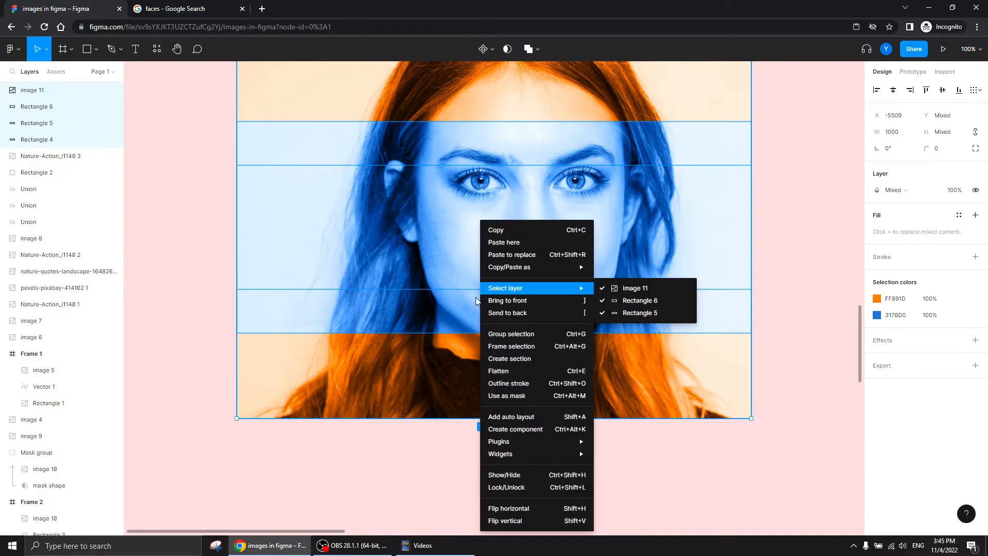
left_click(507, 345)
scroll(180, 283, "up", 3)
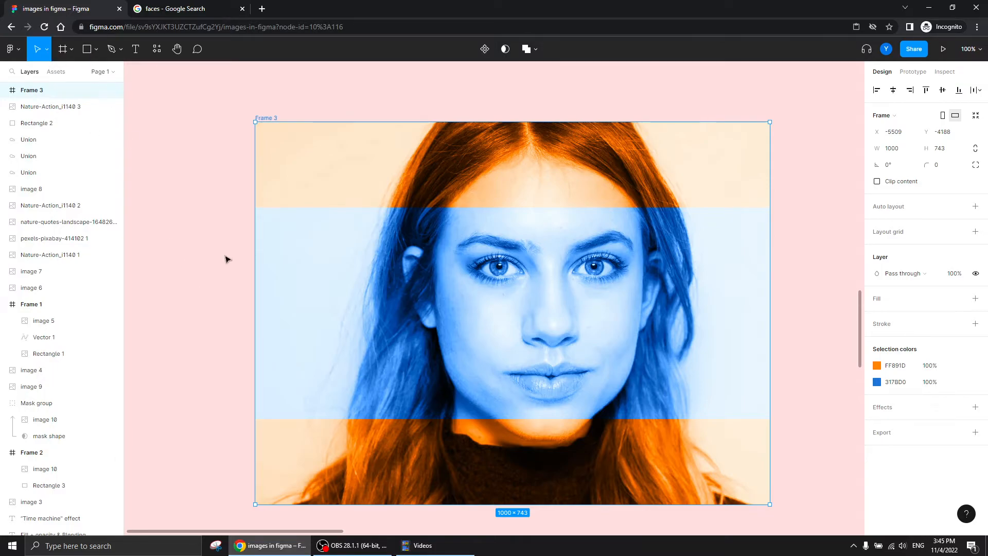
- Draw a circle about 322 × 322 inside the frame, covering the eye on the portrait's left half
key("o")
left_click_drag(550, 161, 384, 303)
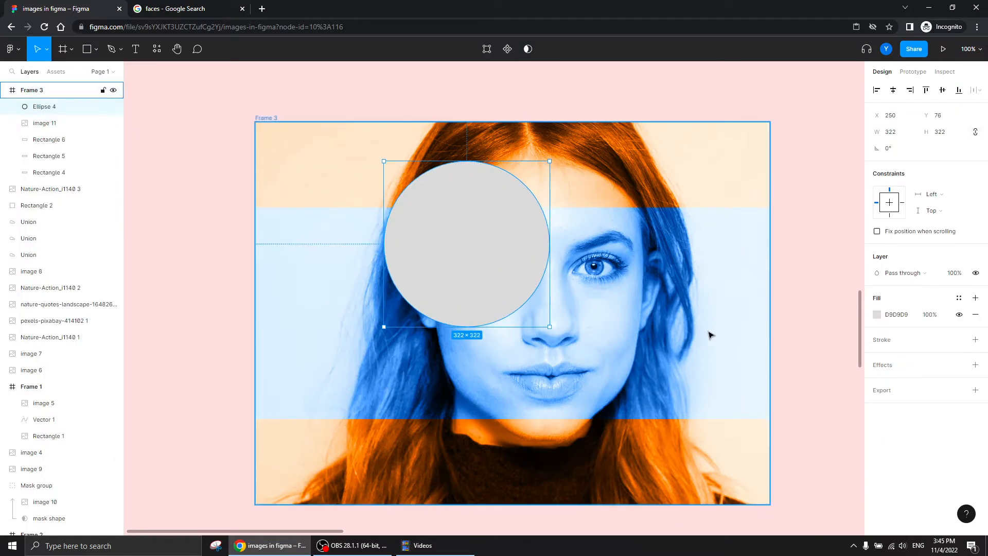
left_click_drag(460, 297, 463, 315)
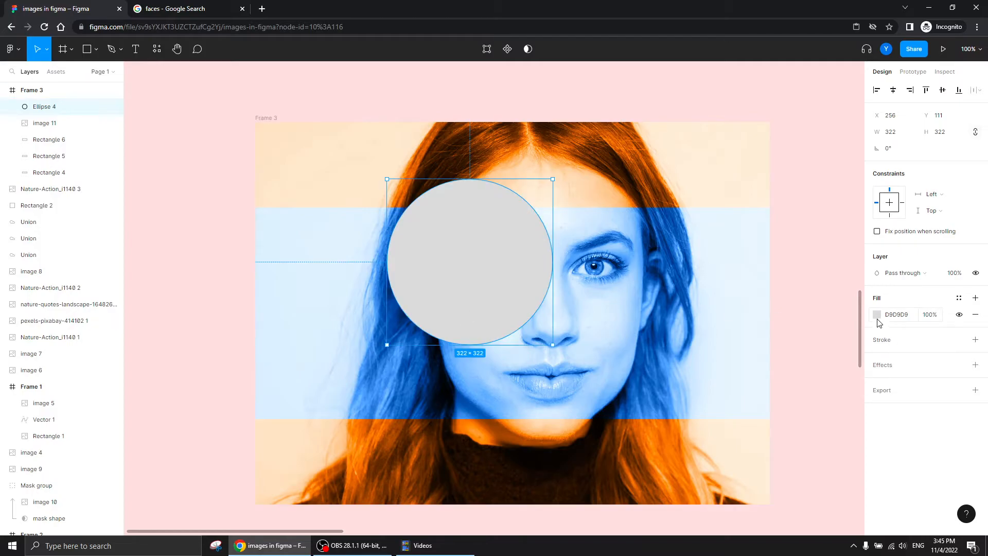
- Fill the circle with red and place it directly beneath the portrait in the layer order
left_click(876, 314)
left_click(848, 277)
left_click_drag(47, 109, 44, 132)
left_click(208, 139)
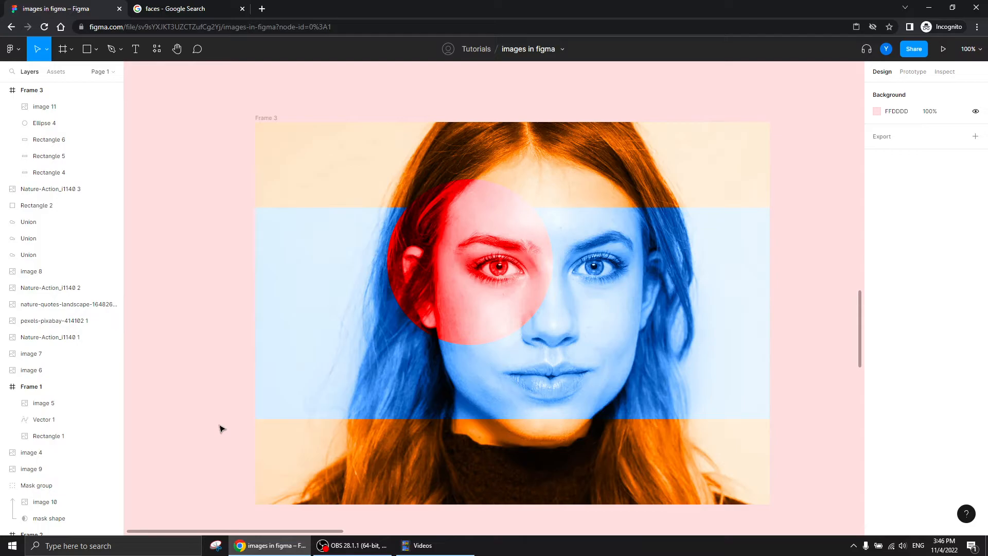
- Duplicate the portrait out of Frame 3 onto the empty canvas below it
key("ctrl+minus")
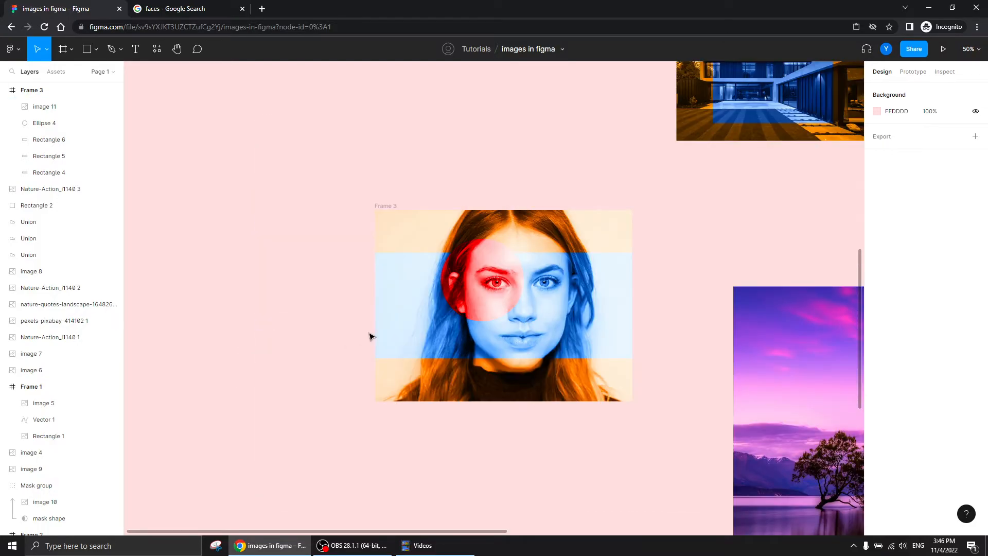
left_click_drag(375, 340, 273, 278)
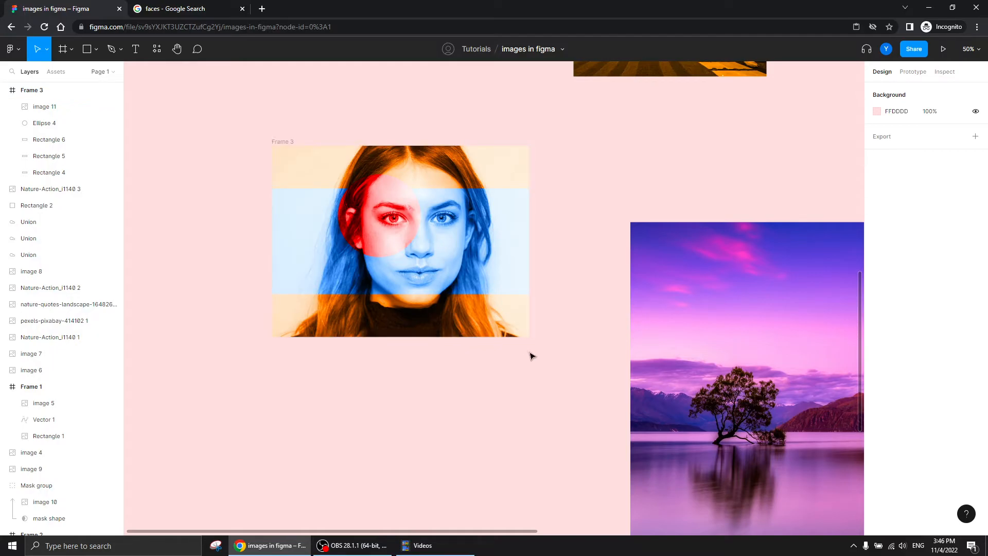
scroll(383, 373, "left", 3)
scroll(383, 373, "up", 1)
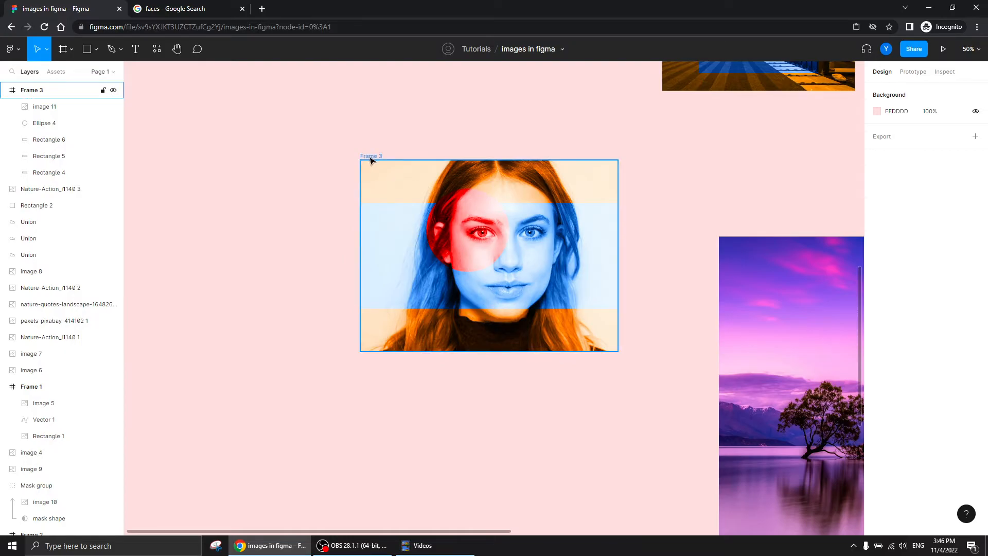
left_click(404, 187)
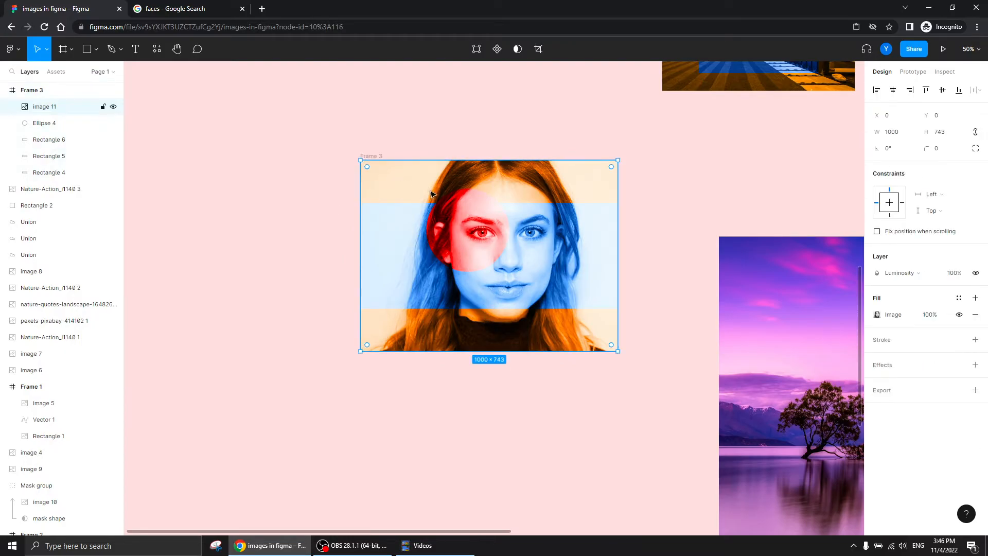
left_click_drag(418, 190, 373, 435)
scroll(373, 434, "down", 5)
scroll(373, 435, "left", 2)
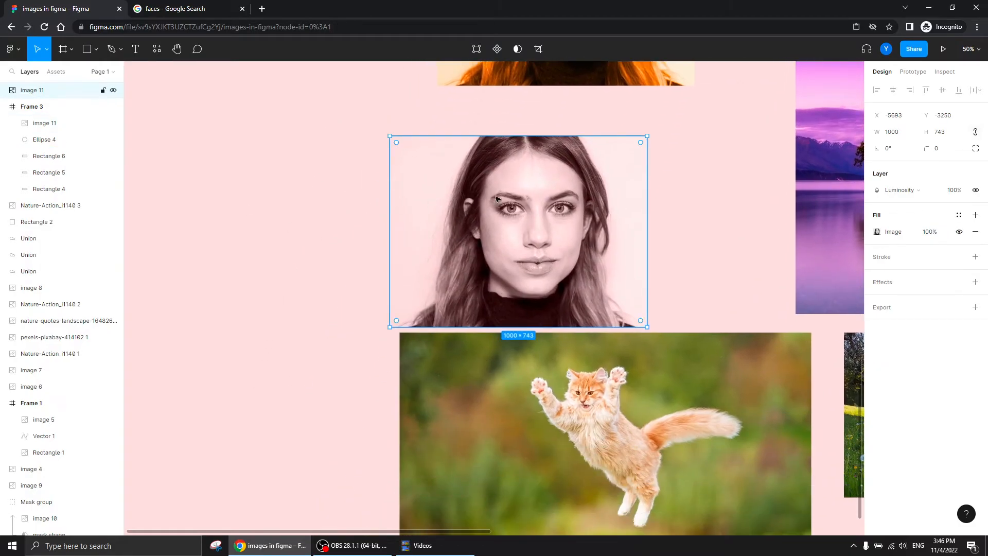
left_click_drag(487, 197, 453, 170)
- Reset the portrait copy's saturation to the neutral midpoint
left_click(876, 232)
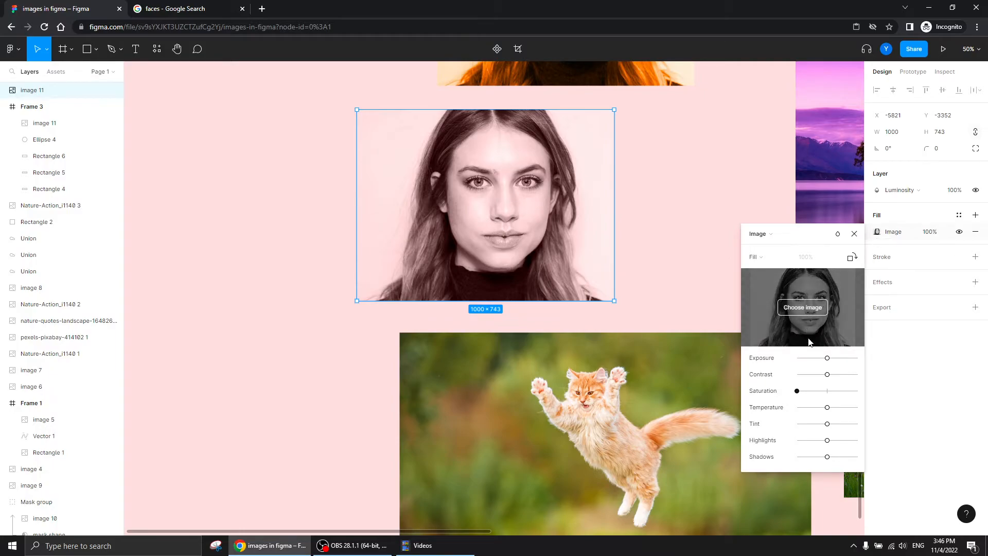
left_click_drag(798, 396, 828, 396)
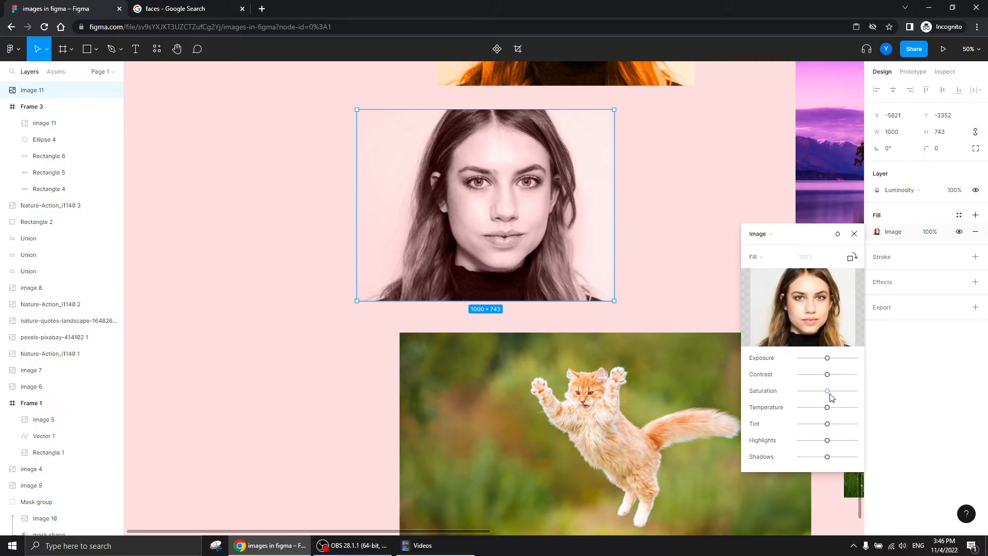
left_click(854, 234)
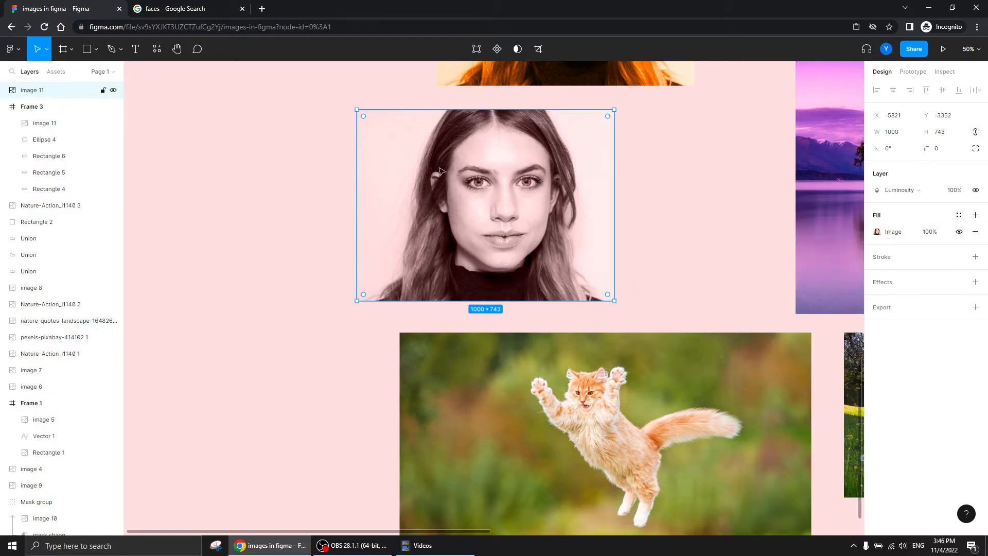
- Move the portrait copy to the left of Frame 3 and set its layer blend mode to Pass through
left_click_drag(539, 187, 482, 213)
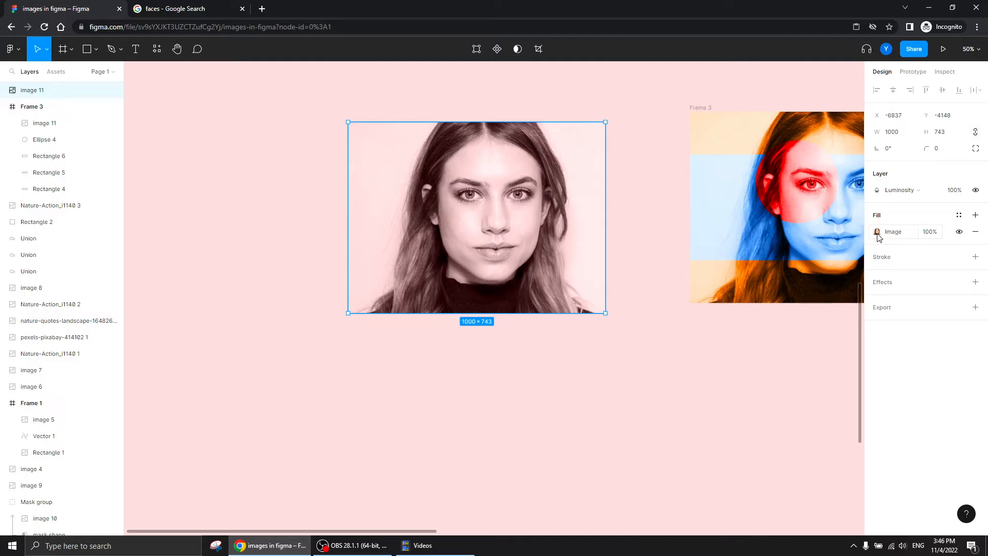
left_click(877, 232)
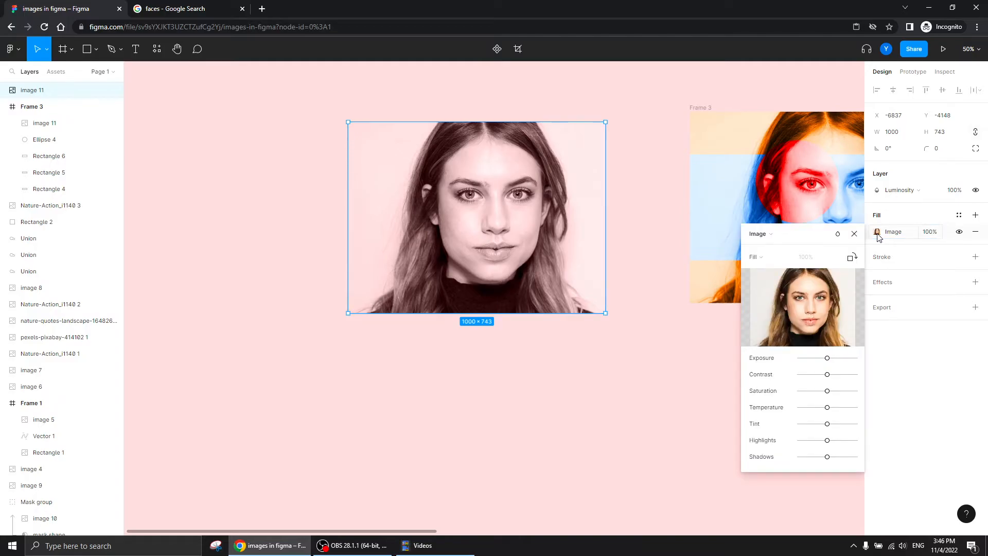
left_click(877, 233)
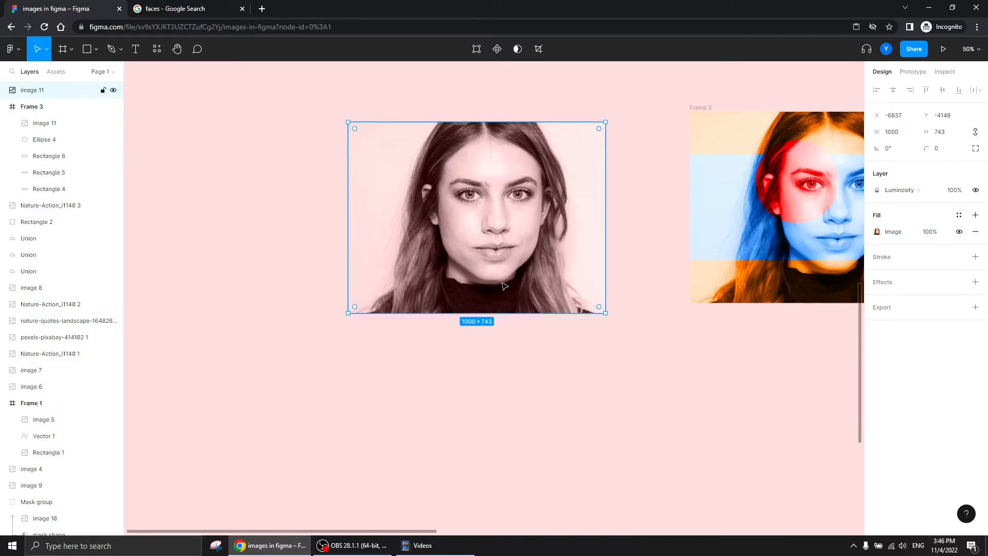
left_click(897, 194)
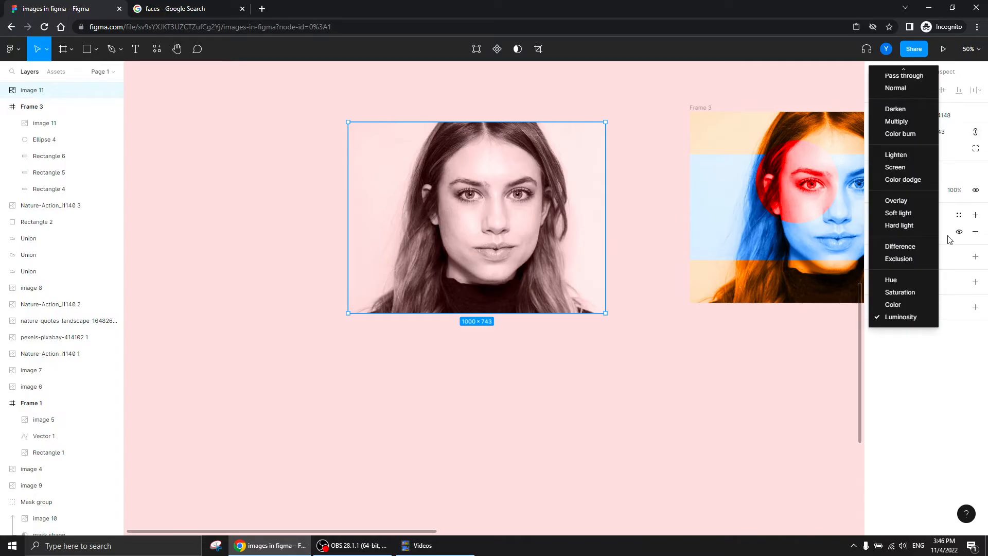
left_click(902, 76)
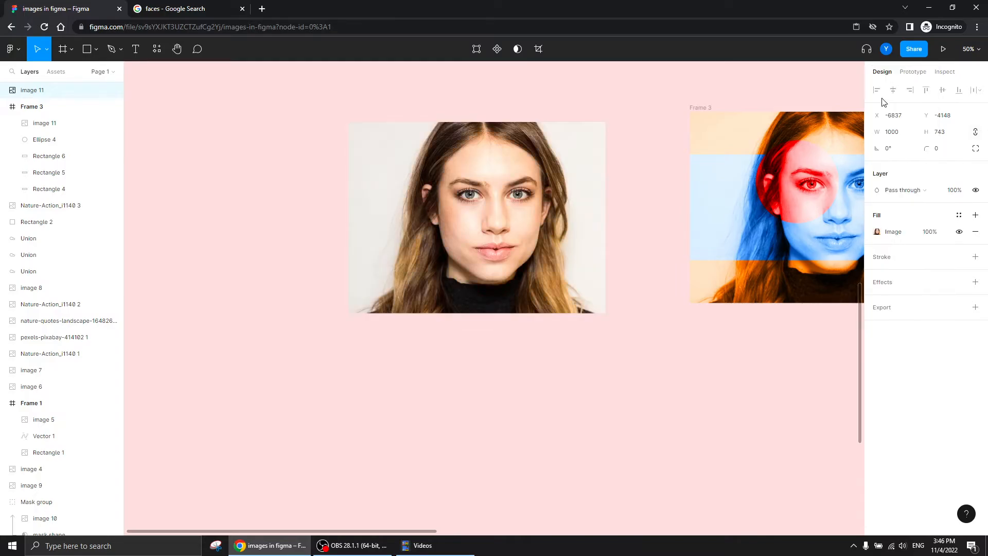
- Try a freehand Pencil stroke on the background beside the portrait's hair, and undo it
scroll(680, 335, "up", 3)
key("plus")
left_click_drag(594, 363, 655, 288)
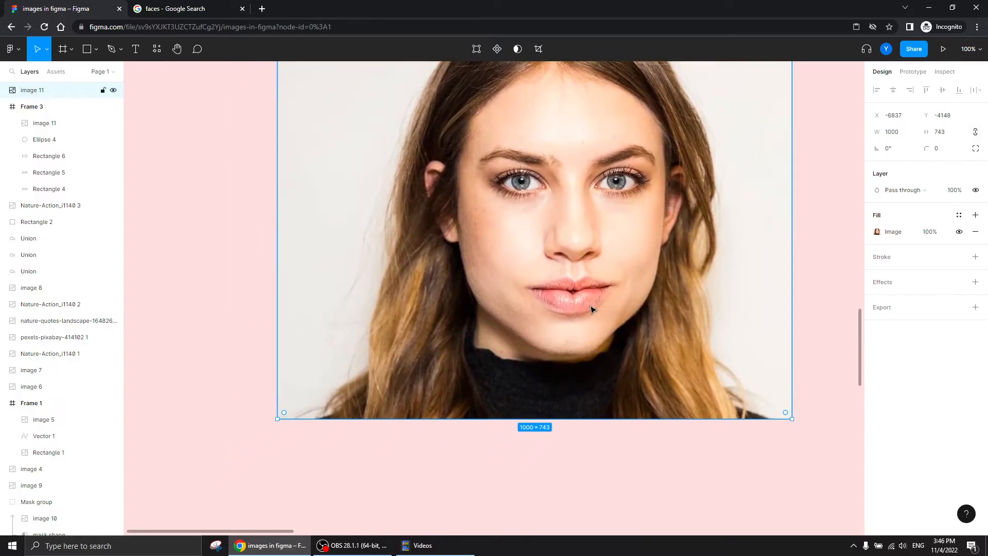
left_click_drag(445, 246, 433, 306)
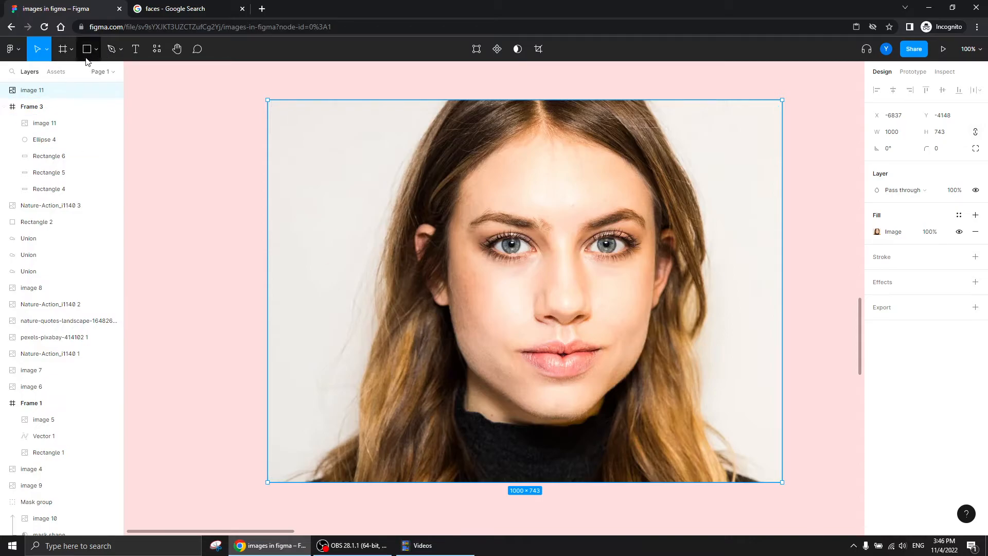
left_click(120, 50)
left_click(131, 87)
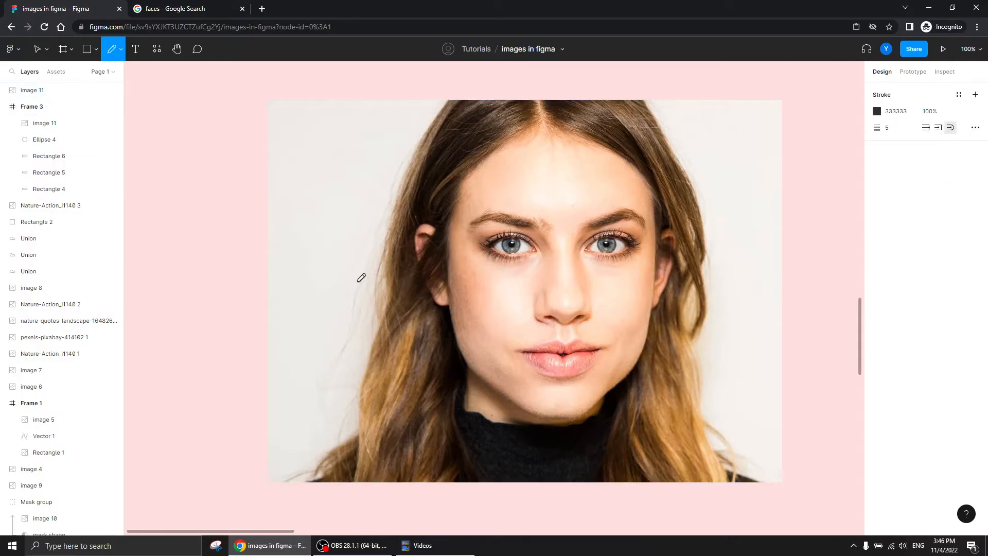
mouse_move(305, 235)
left_mouse_down()
mouse_move(345, 222)
mouse_move(374, 270)
mouse_move(363, 284)
left_mouse_up()
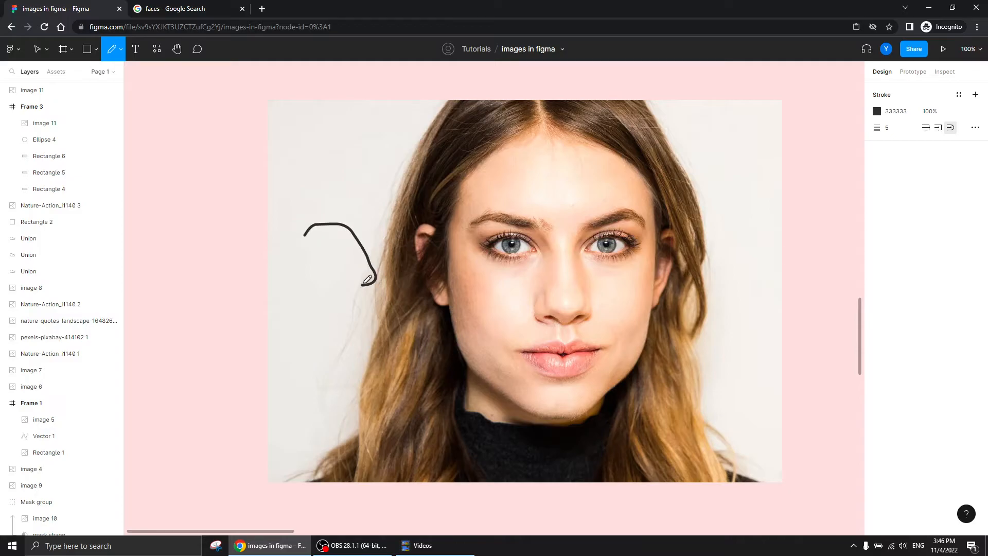
key("ctrl+z")
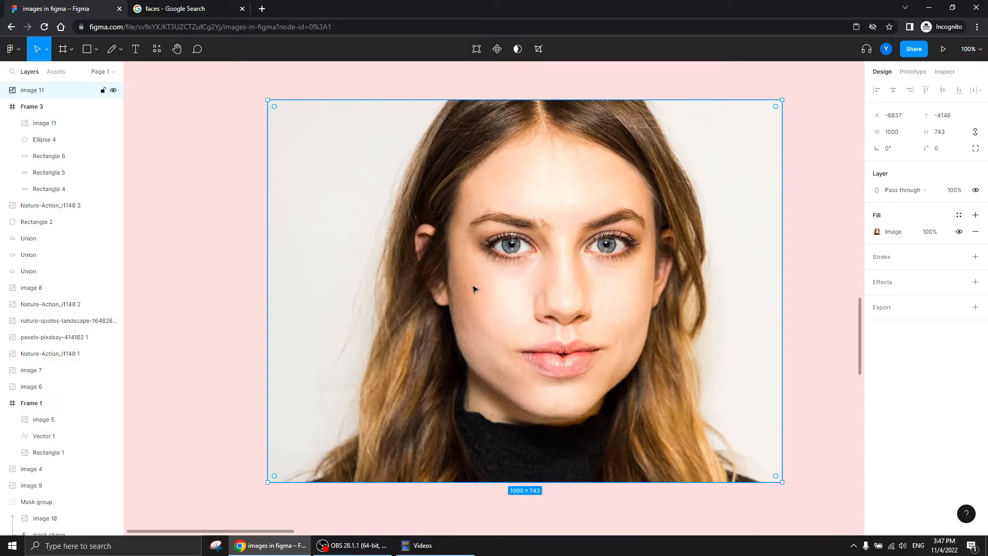
- Draw a rounded freehand outline about 111 × 107 with the Pencil on the cheek left of the nose
left_click(111, 50)
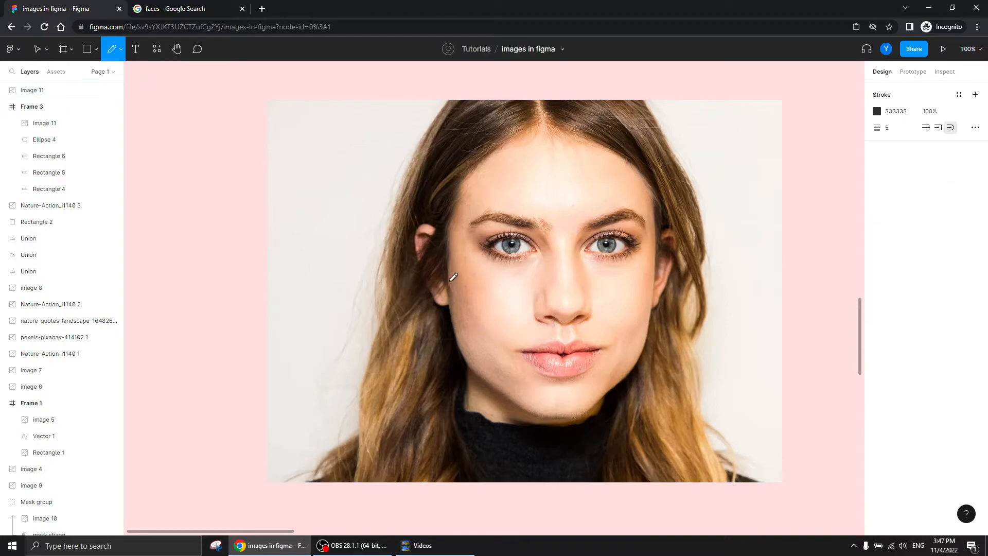
mouse_move(471, 287)
left_mouse_down()
mouse_move(497, 283)
mouse_move(515, 303)
mouse_move(517, 327)
mouse_move(486, 333)
mouse_move(466, 314)
mouse_move(479, 282)
left_mouse_up()
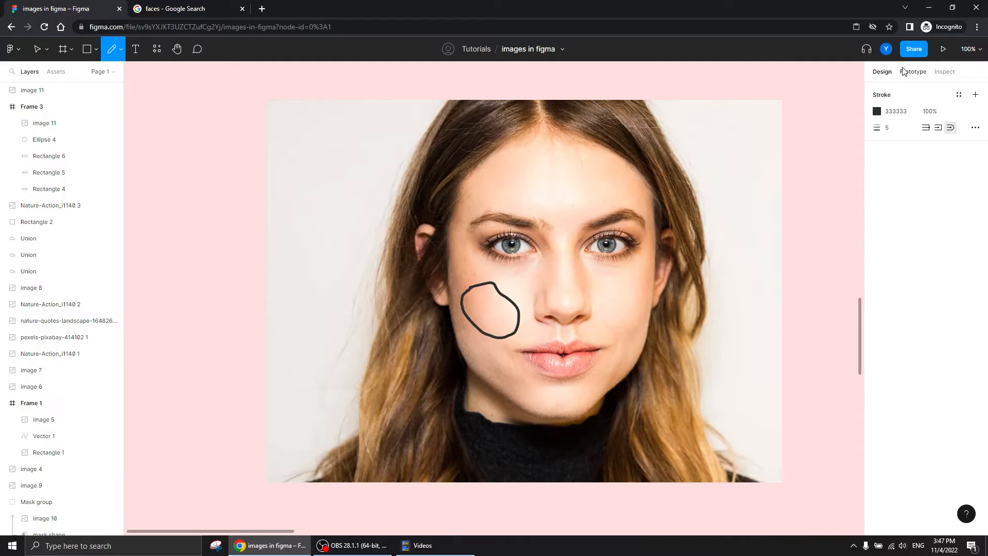
left_click(914, 75)
left_click(883, 74)
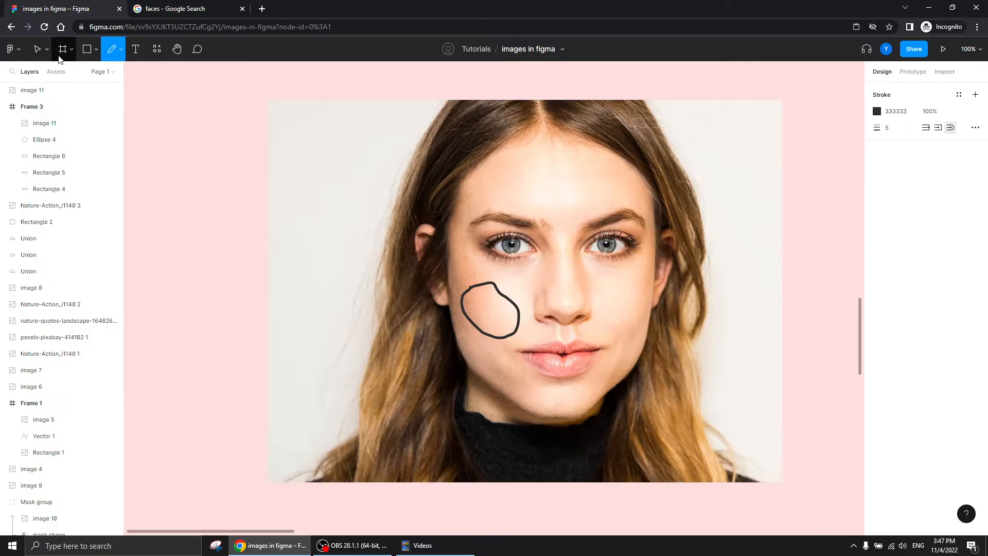
key("Escape")
- Remove the cheek outline's dark 333333 stroke and give it a new 000000 stroke of weight 1
left_click(511, 335)
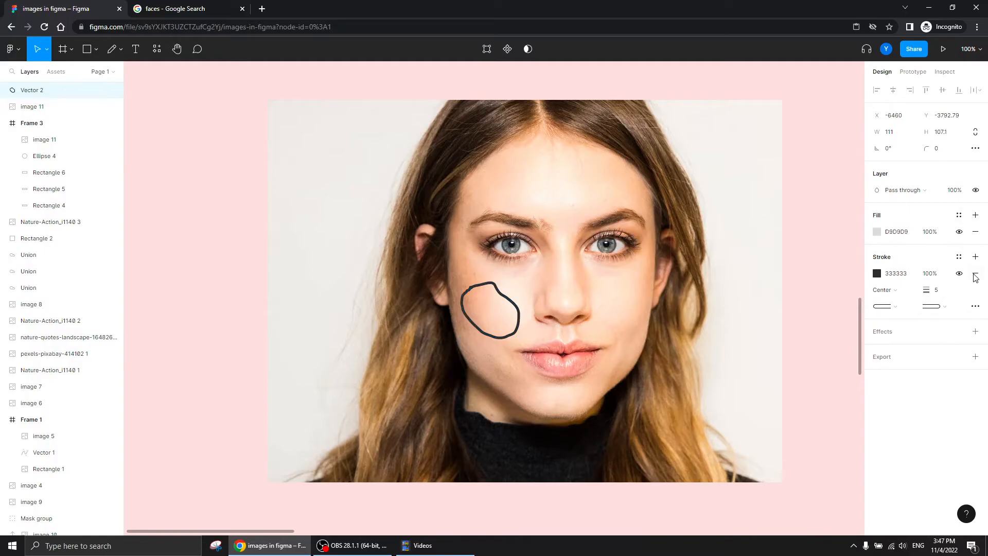
left_click(976, 274)
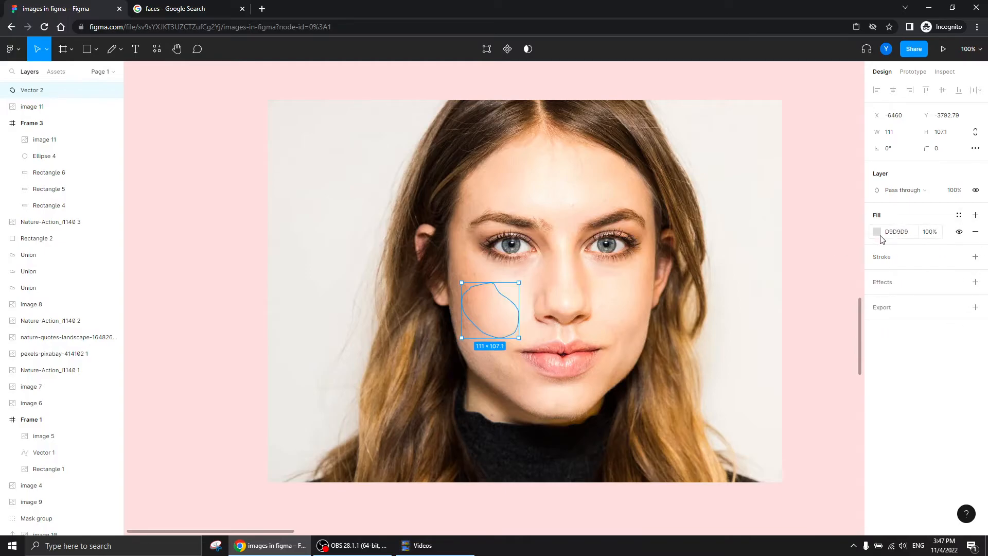
scroll(566, 309, "up", 5)
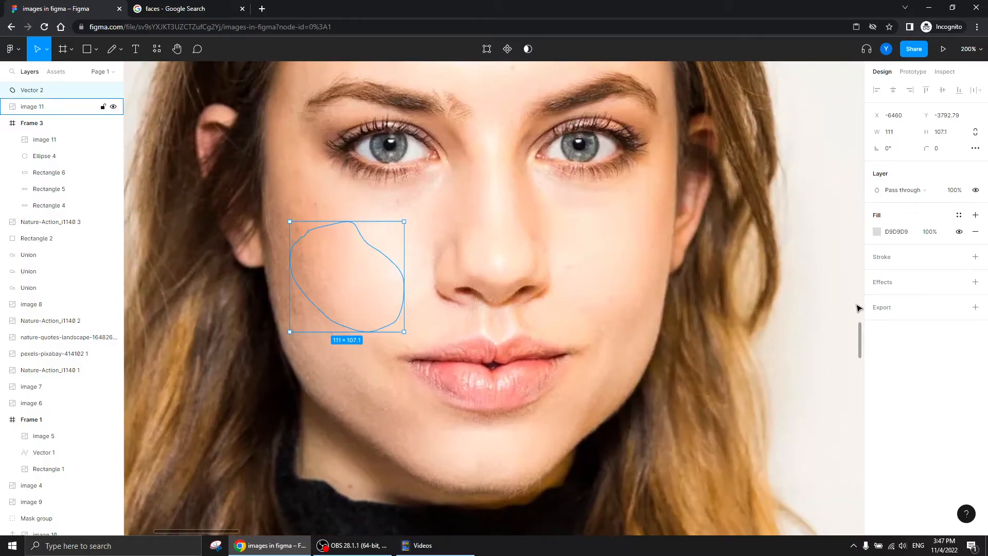
left_click(976, 257)
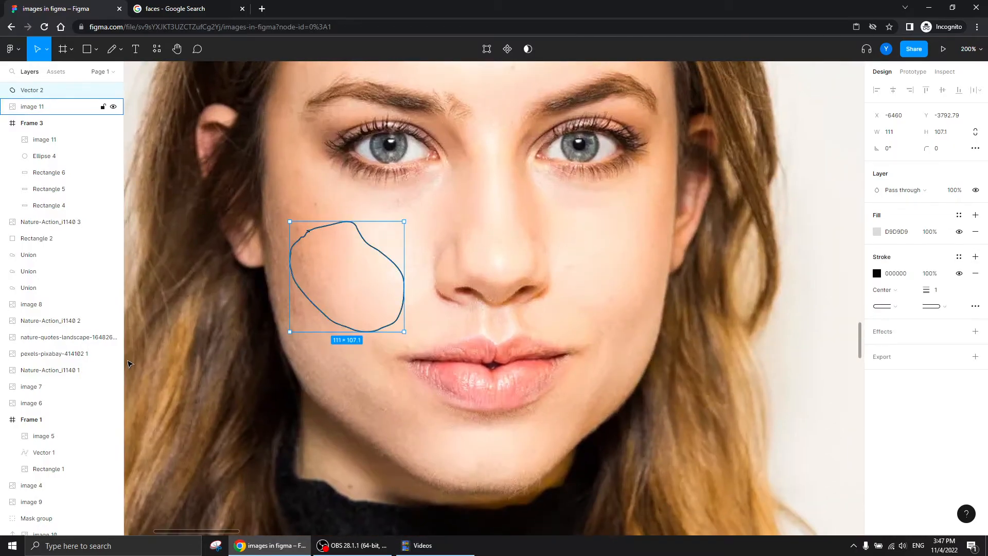
- Close the gap in the freehand cheek outline by joining its two open endpoints
left_click_drag(305, 283, 480, 360)
key("plus")
key("plus")
key("plus")
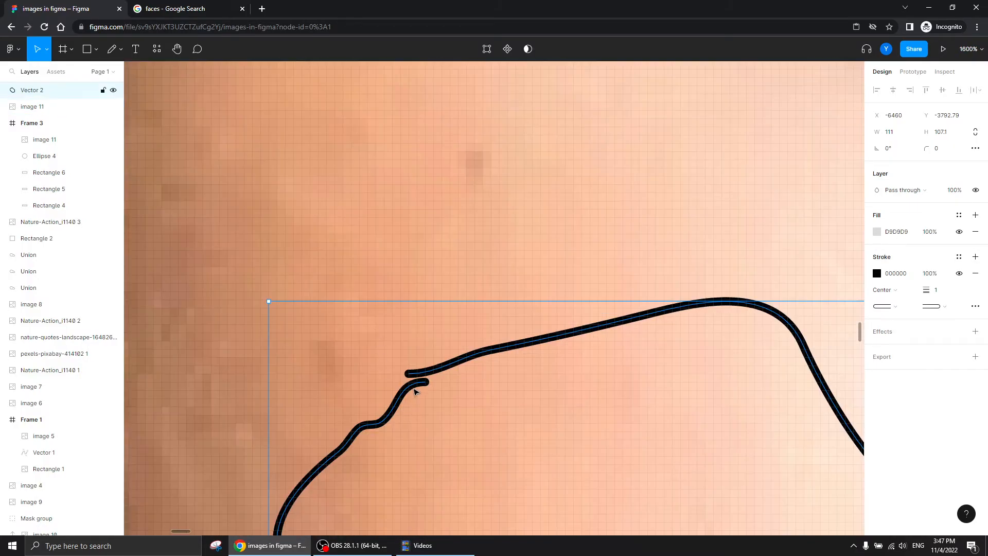
double_click(419, 385)
left_click_drag(420, 385, 409, 373)
key("Escape")
key("minus")
key("minus")
key("minus")
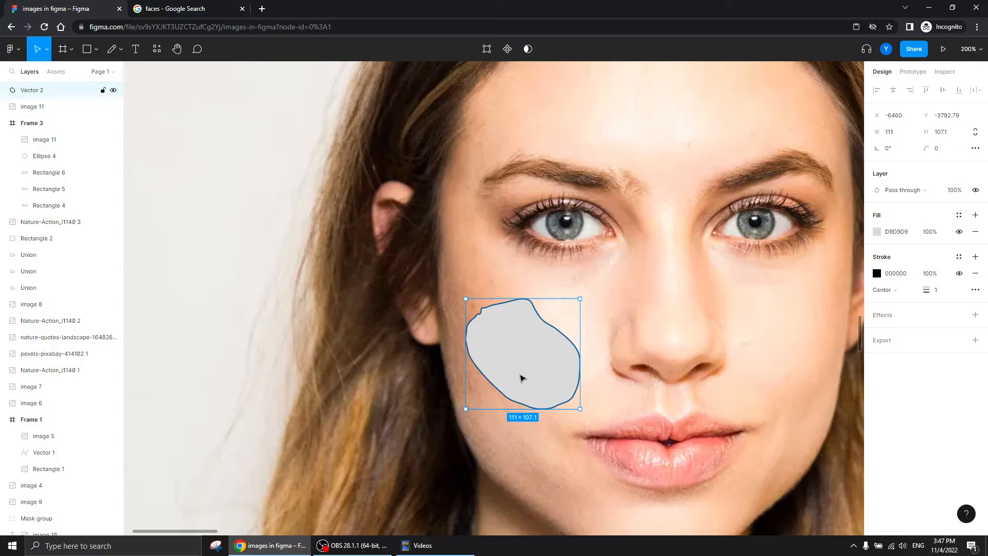
- Remove the cheek shape's stroke and set its fill colour to pink FF8282
left_click(975, 273)
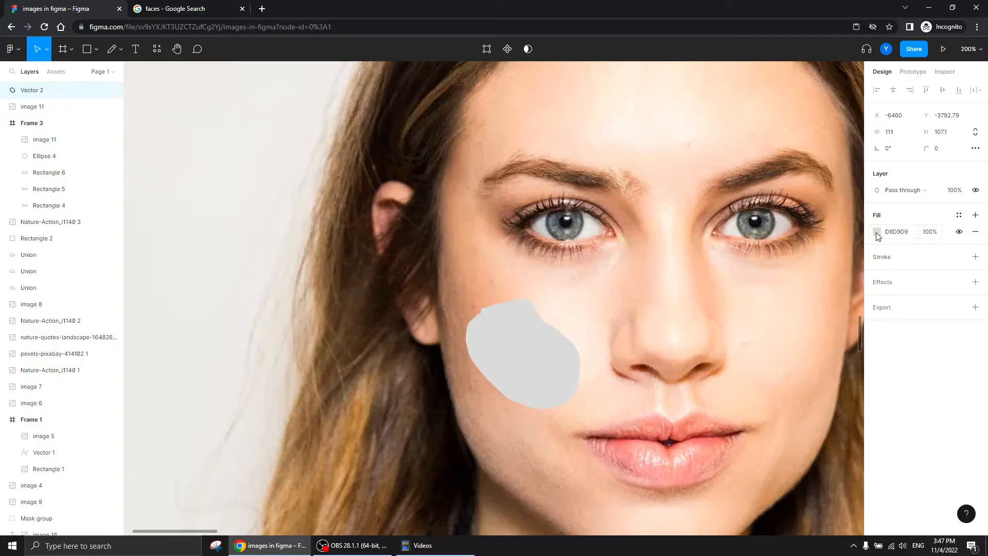
left_click(877, 232)
left_click_drag(761, 276, 795, 249)
left_click_drag(803, 238, 802, 238)
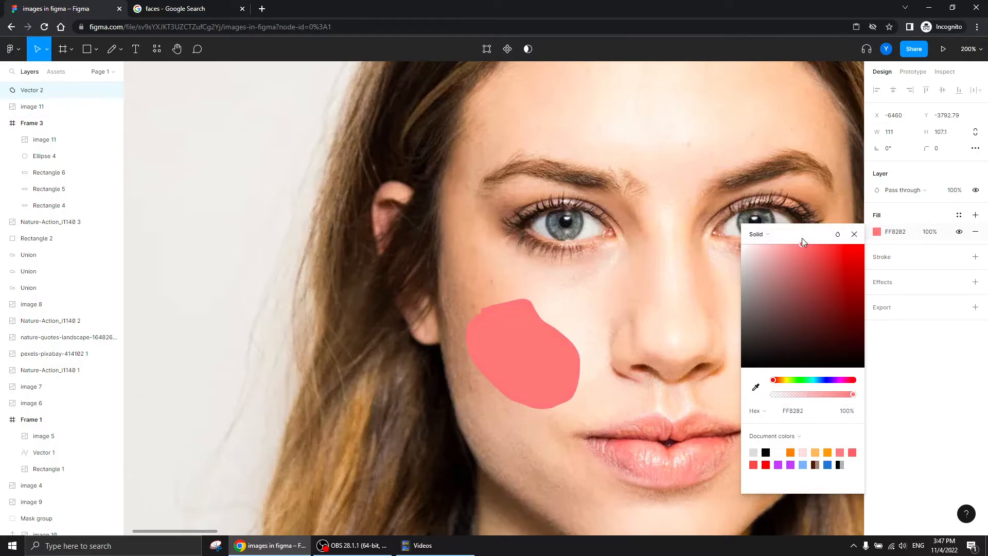
left_click(854, 234)
- Add a layer blur effect to the pink cheek shape, trying 24 and settling on a blur of 43
left_click(975, 282)
left_click(908, 298)
left_click(915, 314)
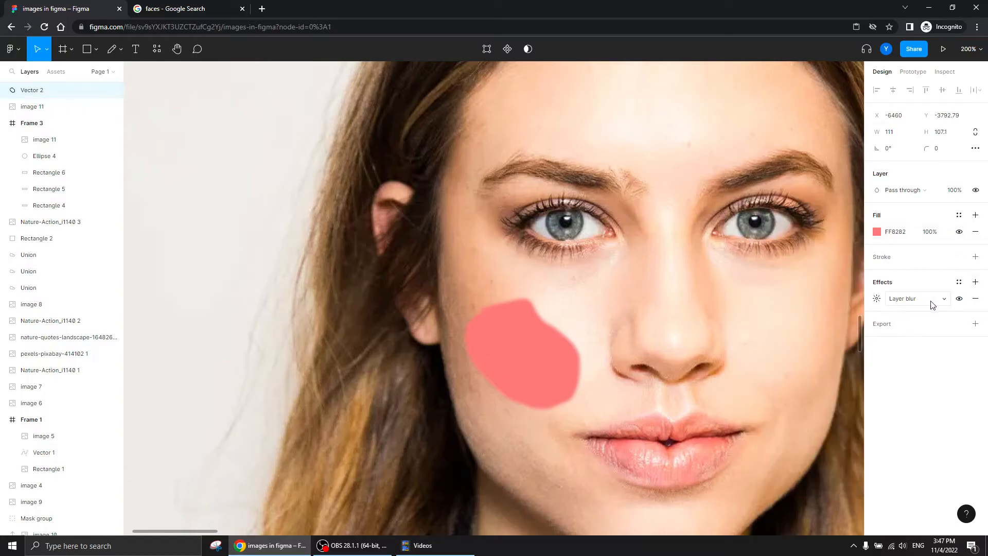
left_click(876, 298)
type("24")
key("Return")
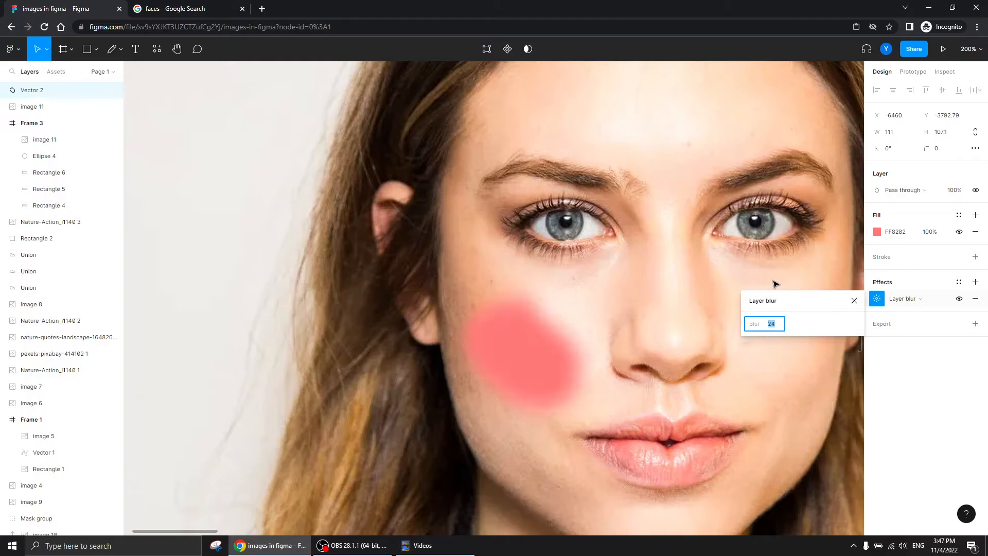
type("43")
key("Return")
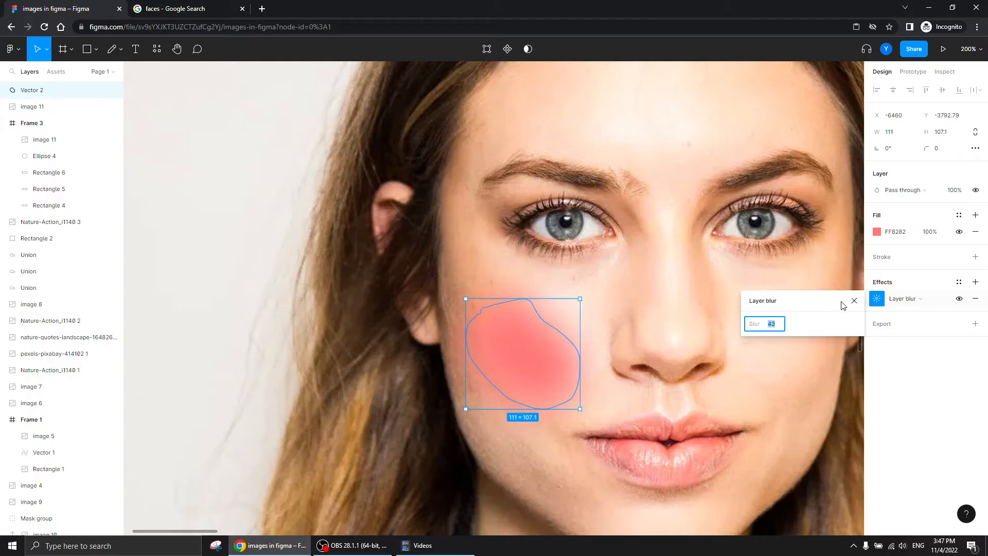
left_click(854, 300)
- Lower the blurred cheek shape's fill opacity gradually to 71%
left_click(930, 232)
key("Down")
key("Down")
key("Down")
key("Down")
key("Down")
key("Down")
key("Down")
key("Down")
key("Down")
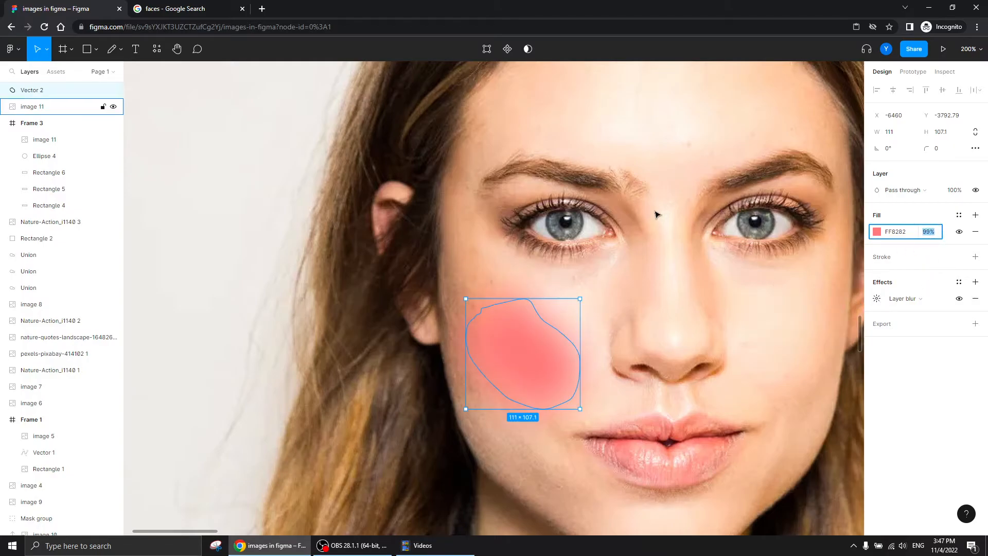
left_click(191, 290)
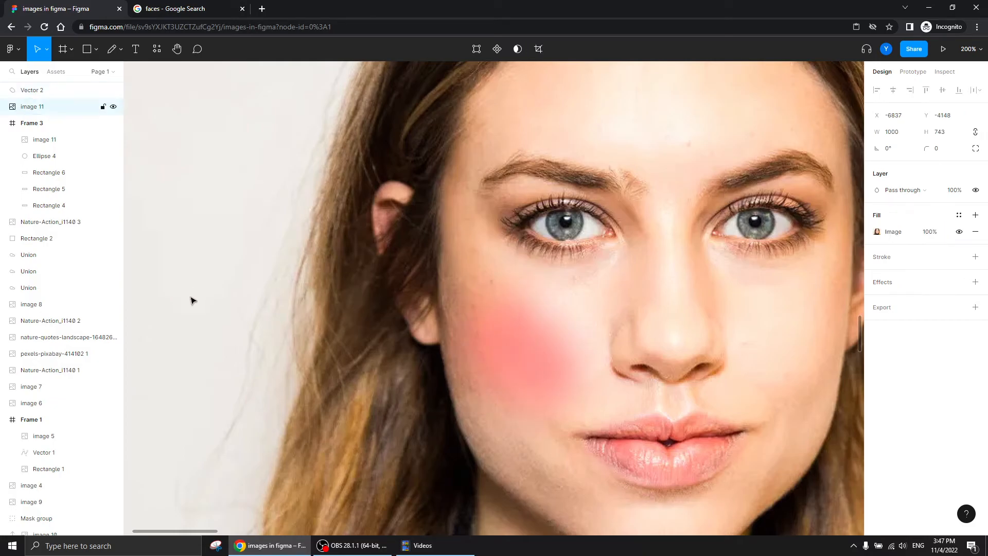
- Set the blurred cheek shape's fill opacity to 40%
key("ctrl+minus")
left_click_drag(386, 406, 295, 384)
left_click(412, 320)
left_click(927, 232)
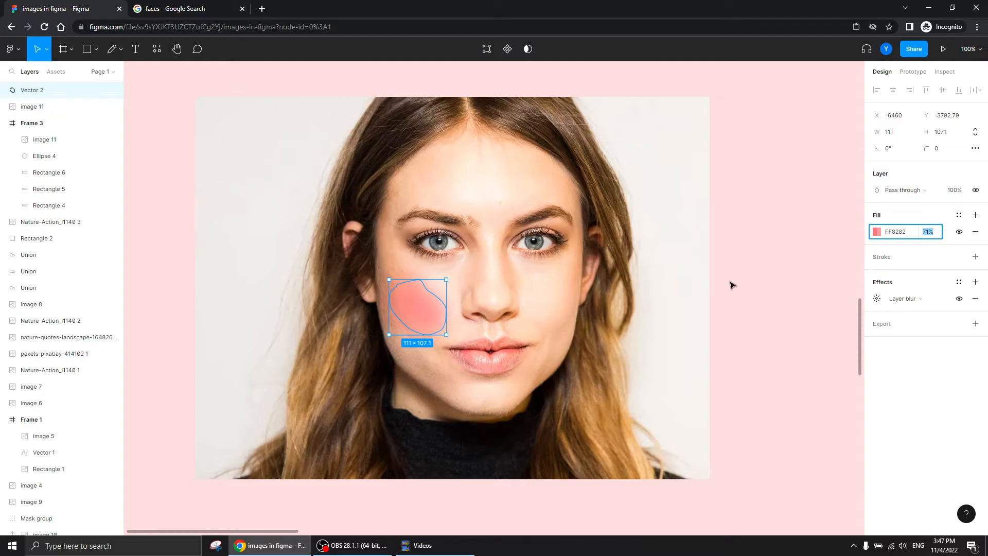
type("40")
key("Return")
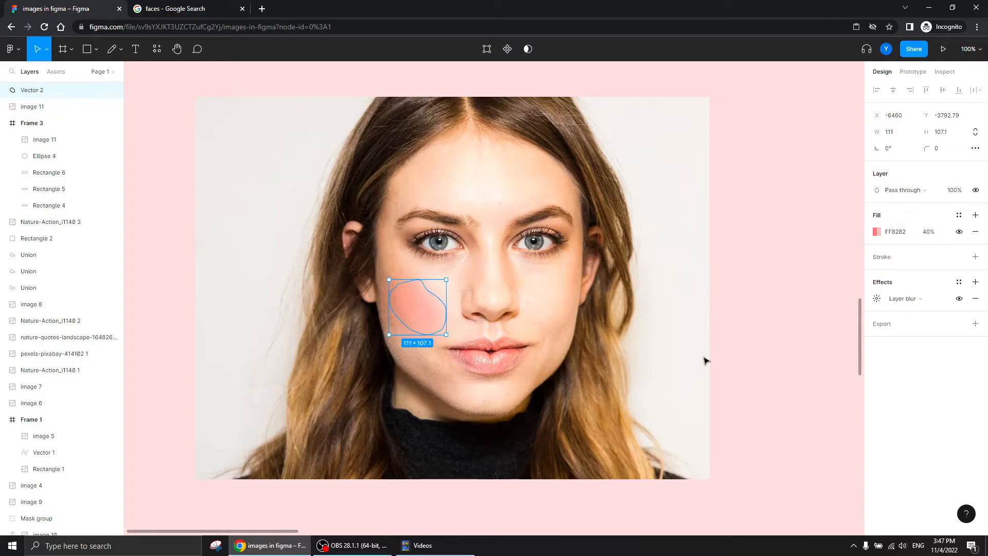
left_click(752, 252)
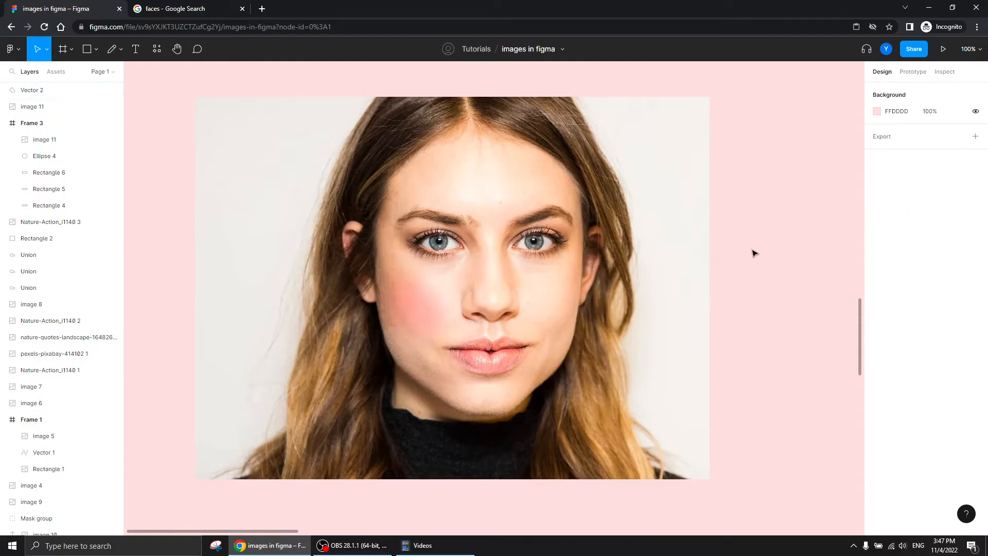
- Place a horizontally flipped copy of the blush on the cheek right of the nose, about 89 × 107 in size
left_click_drag(414, 311, 535, 324)
key("ctrl+d")
key("shift+h")
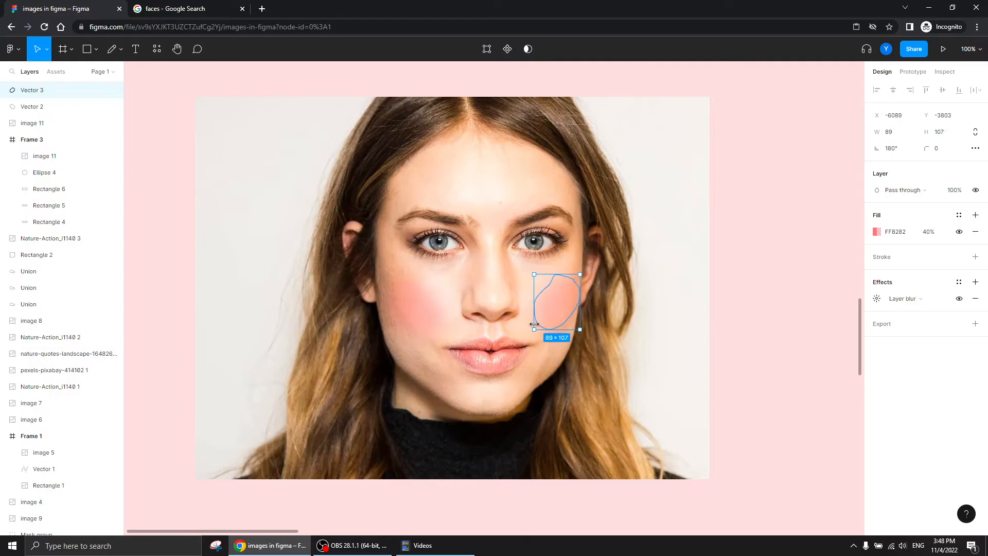
left_click(773, 306)
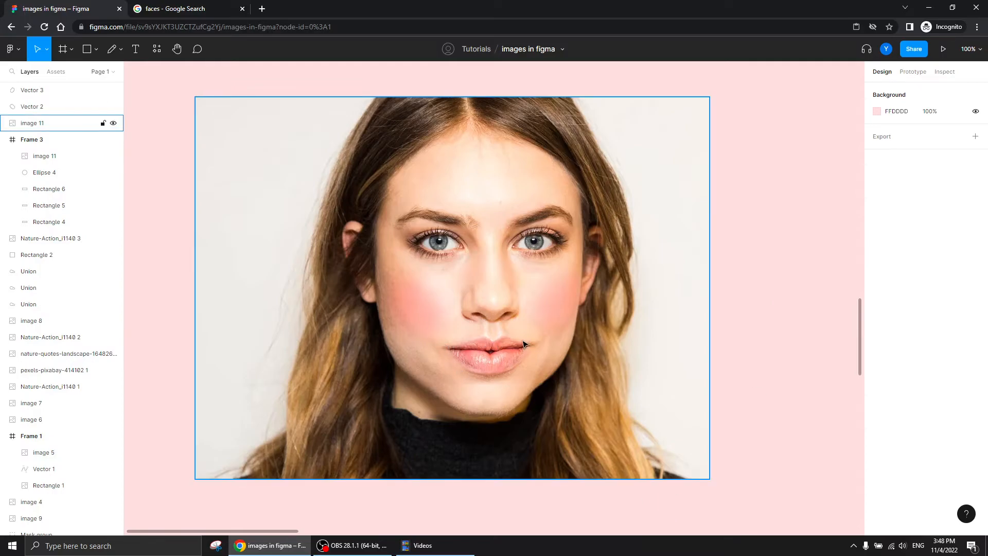
- Place a copy of the colour house photo in the empty area above the original beside the topic list
key("minus")
left_click_drag(631, 339, 357, 354)
left_click_drag(644, 178, 555, 533)
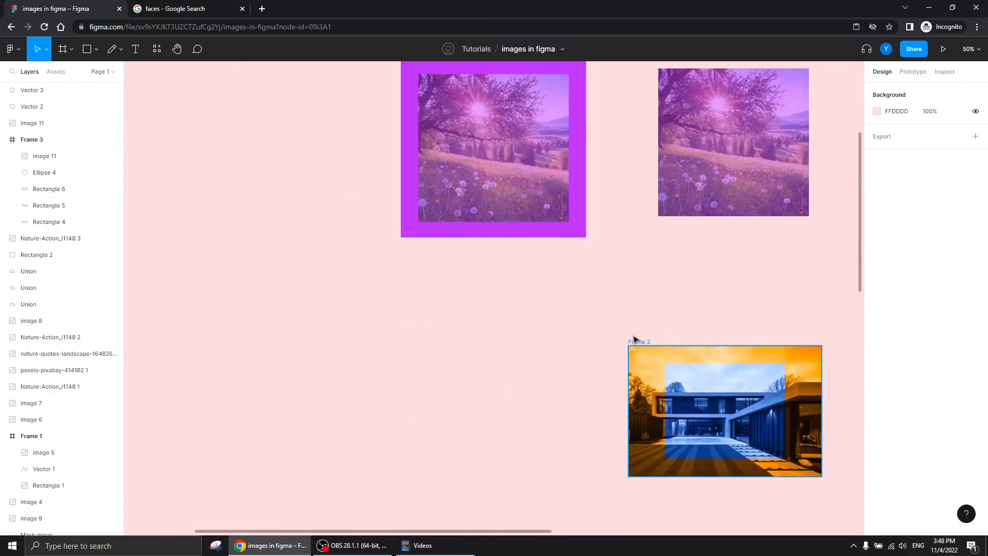
left_click_drag(661, 280, 562, 521)
left_click_drag(719, 231, 369, 277)
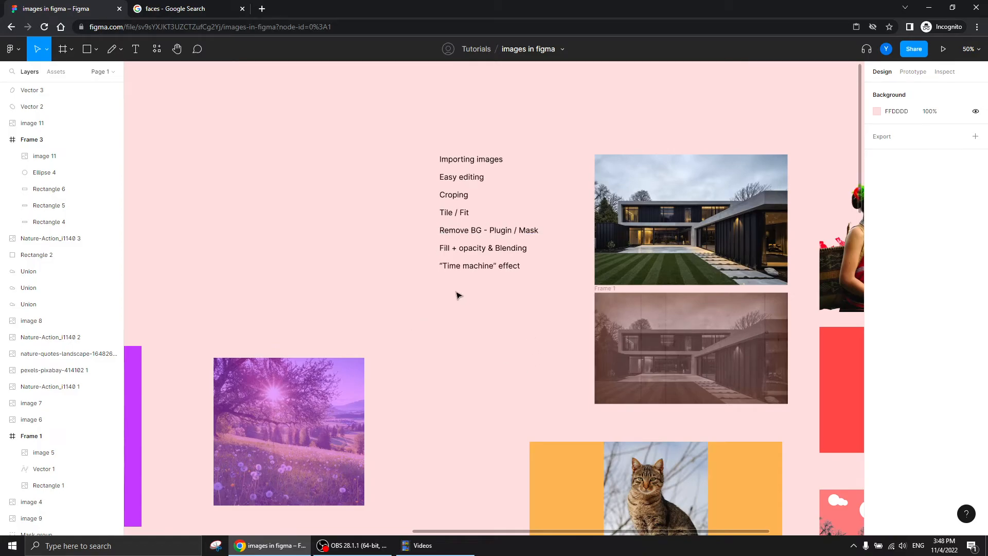
left_click_drag(530, 335, 325, 379)
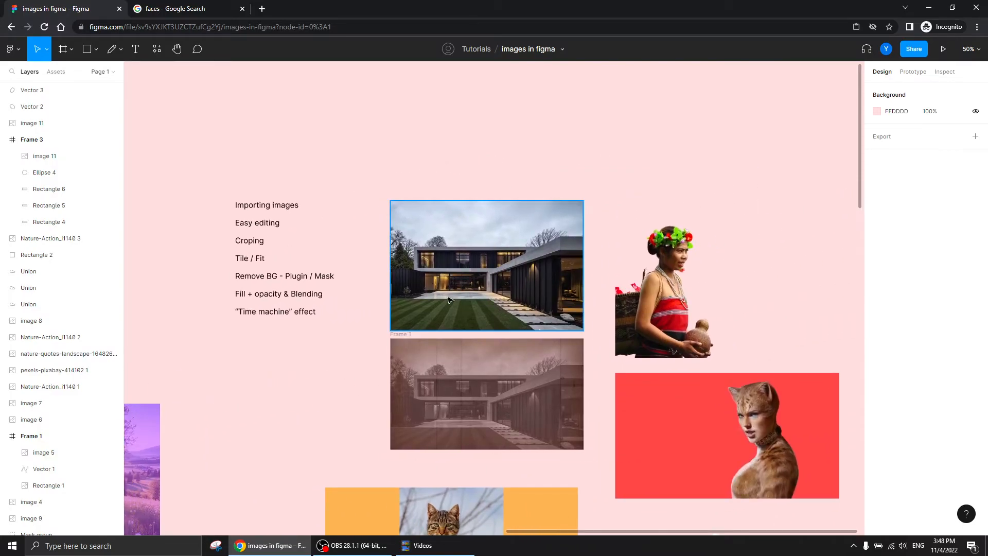
mouse_move(492, 250)
left_mouse_down()
mouse_move(478, 36)
mouse_move(496, 200)
mouse_move(474, 247)
left_mouse_up()
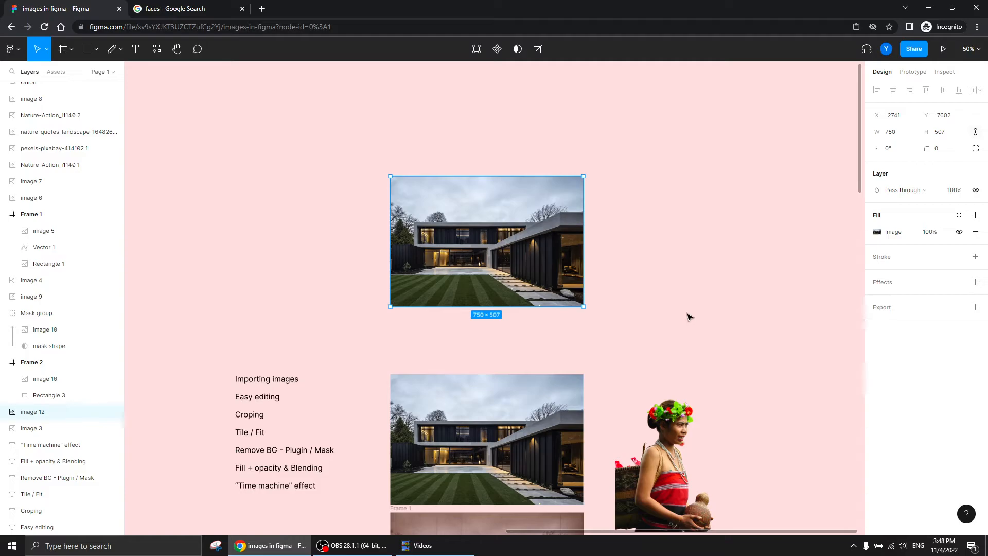
- Add a solid fill beneath the house copy's image fill and colour it orange FF7527
left_click(976, 215)
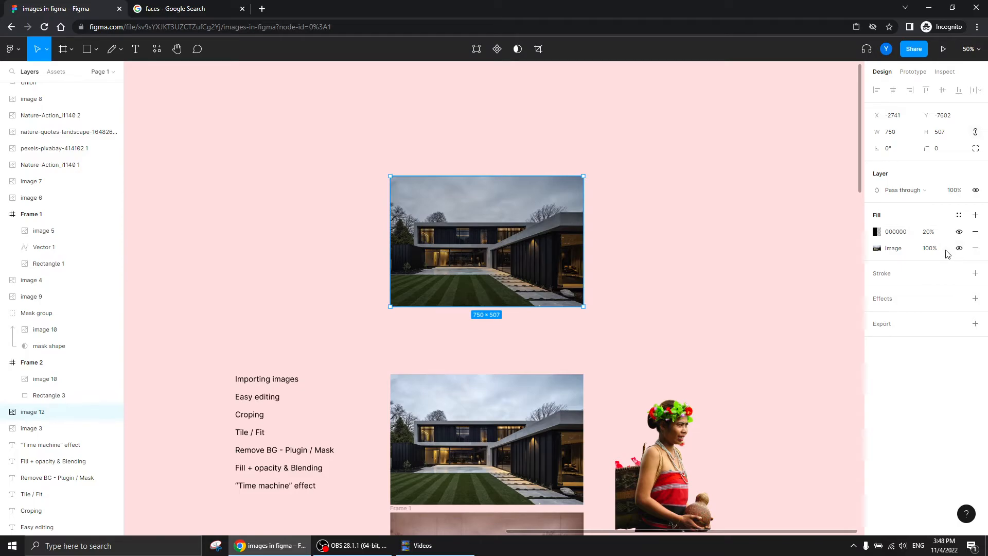
left_click_drag(949, 249, 943, 225)
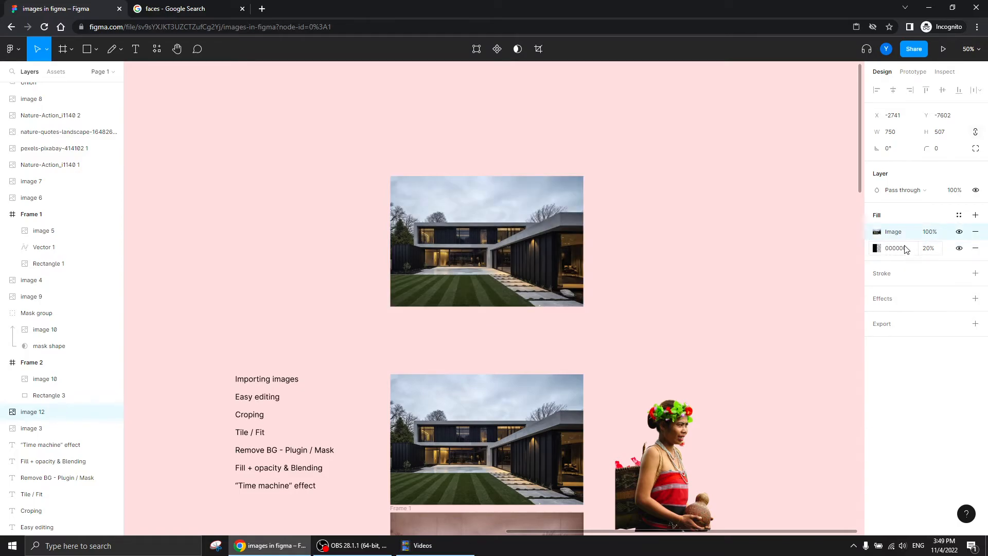
left_click(876, 248)
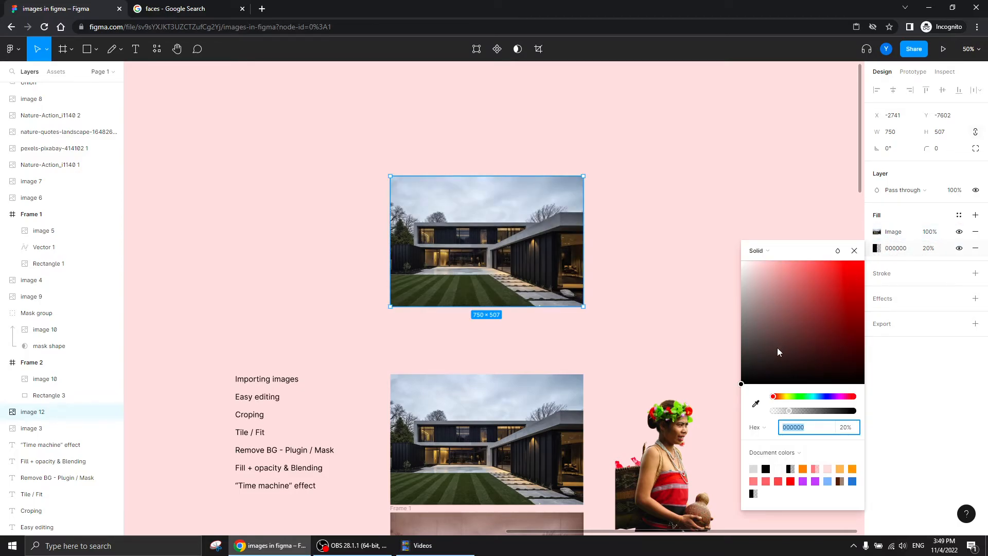
left_click(779, 397)
left_click_drag(839, 265, 846, 254)
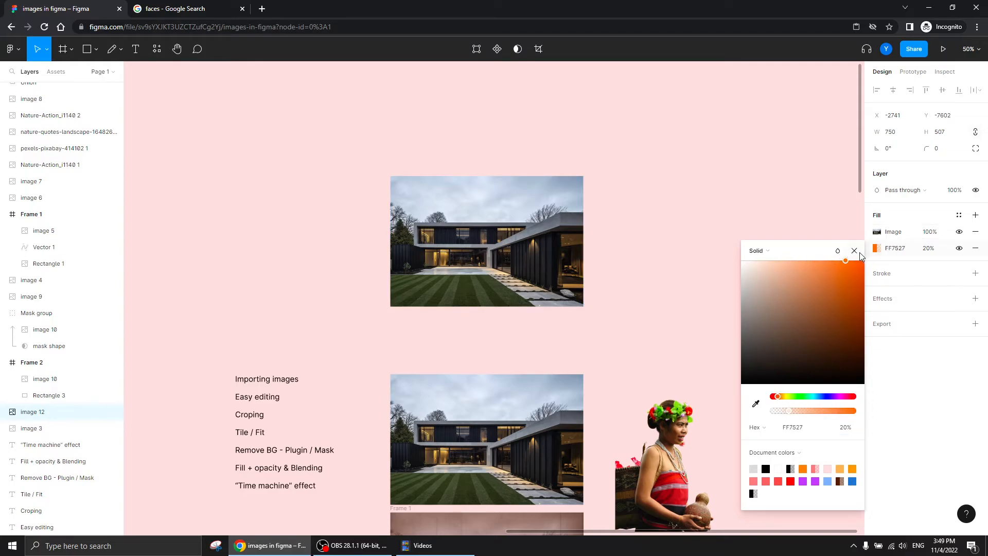
left_click(855, 251)
- Set the orange fill's opacity to 100% and the image fill's opacity to 80%
left_click(929, 248)
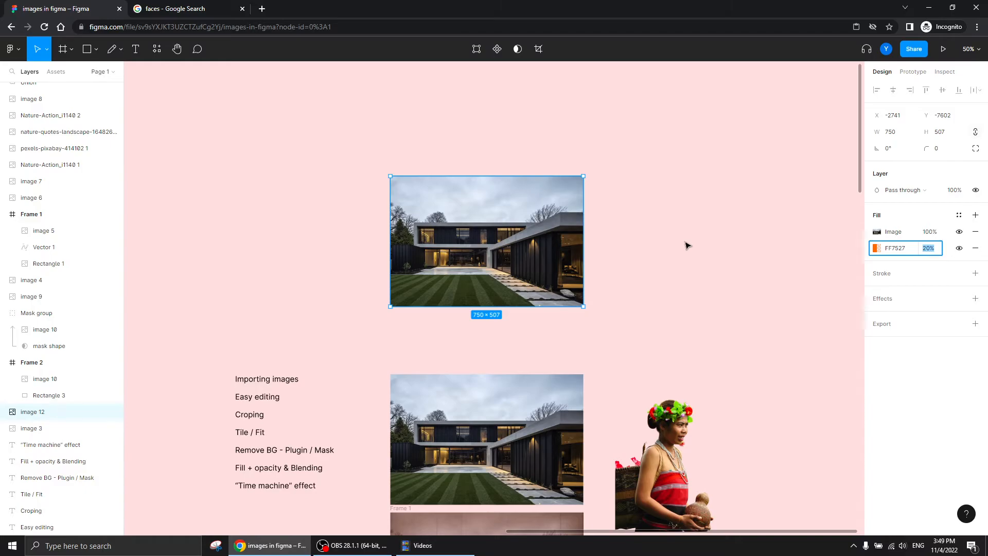
type("100")
key("Return")
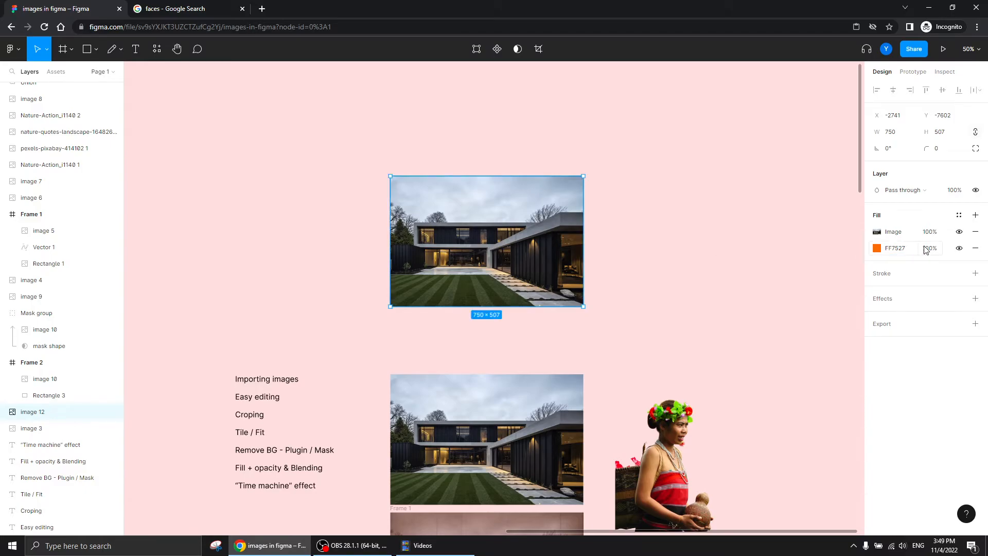
left_click(929, 232)
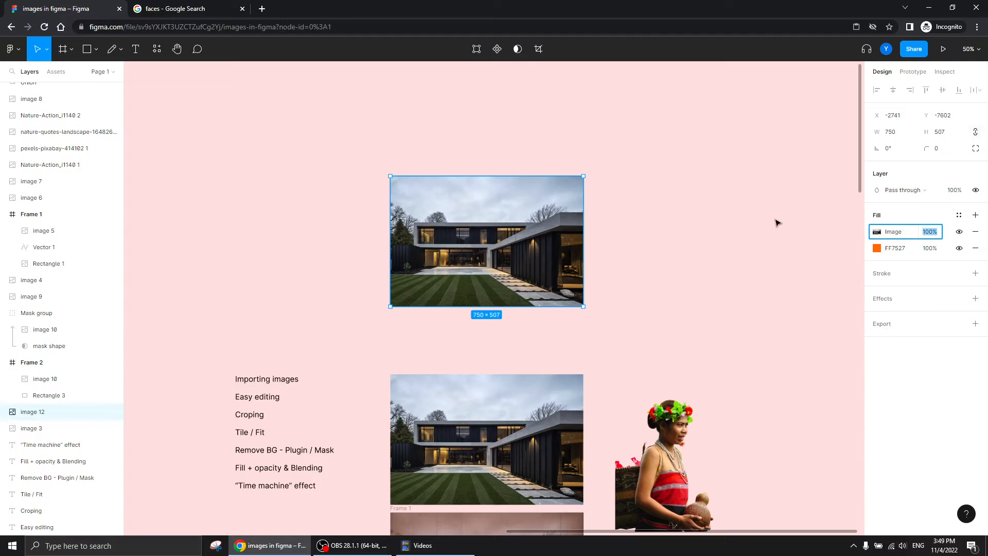
type("80")
key("Return")
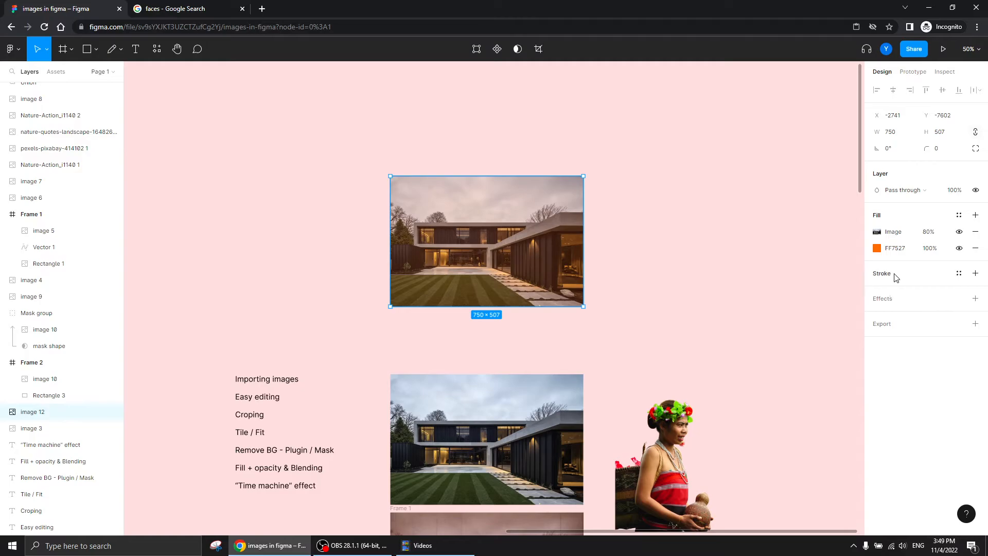
- Reduce the saturation of the house copy's image fill to its minimum
left_click(876, 232)
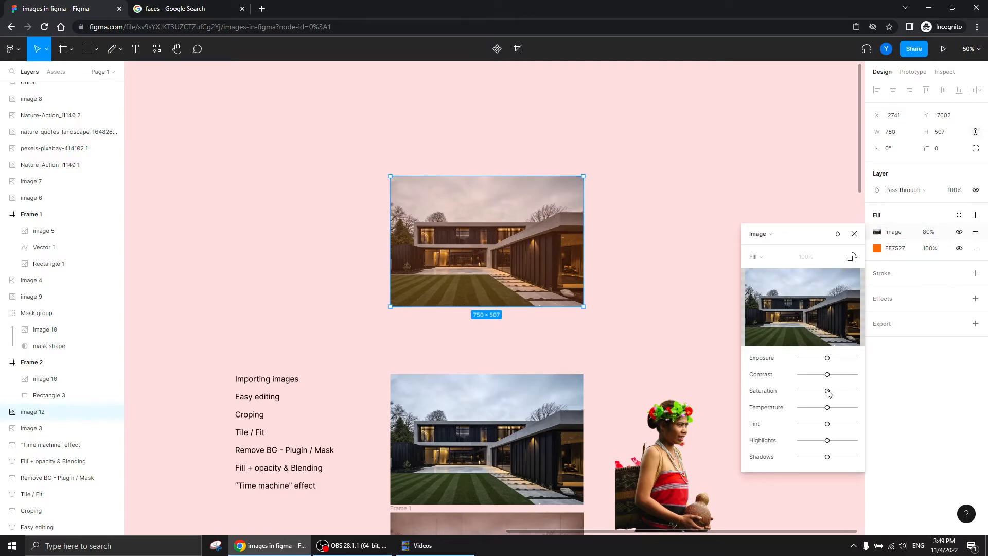
left_click_drag(827, 391, 755, 395)
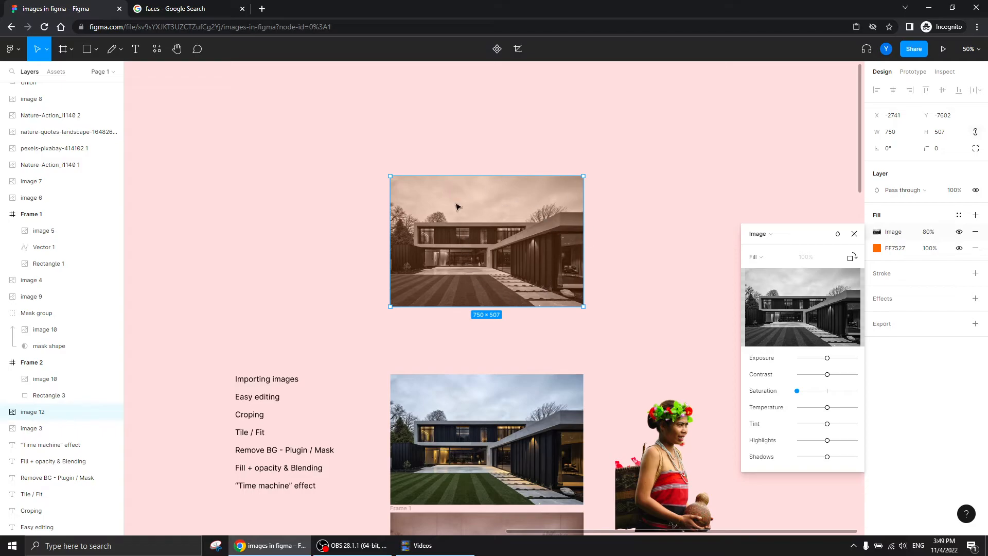
left_click(854, 233)
- Shift the hue of the house copy's underlying orange fill to FF8F27
left_click_drag(688, 309, 748, 278)
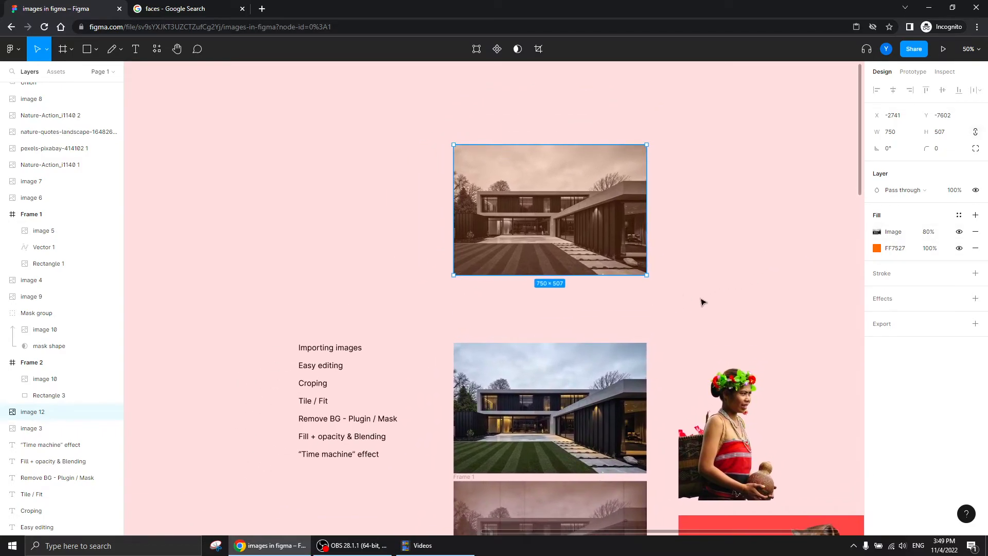
left_click(877, 248)
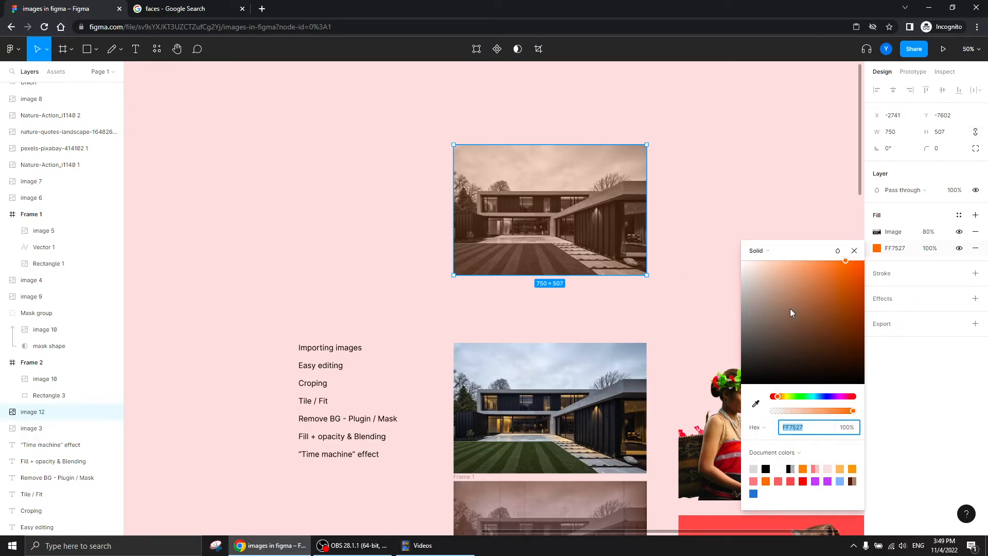
left_click_drag(777, 401, 780, 396)
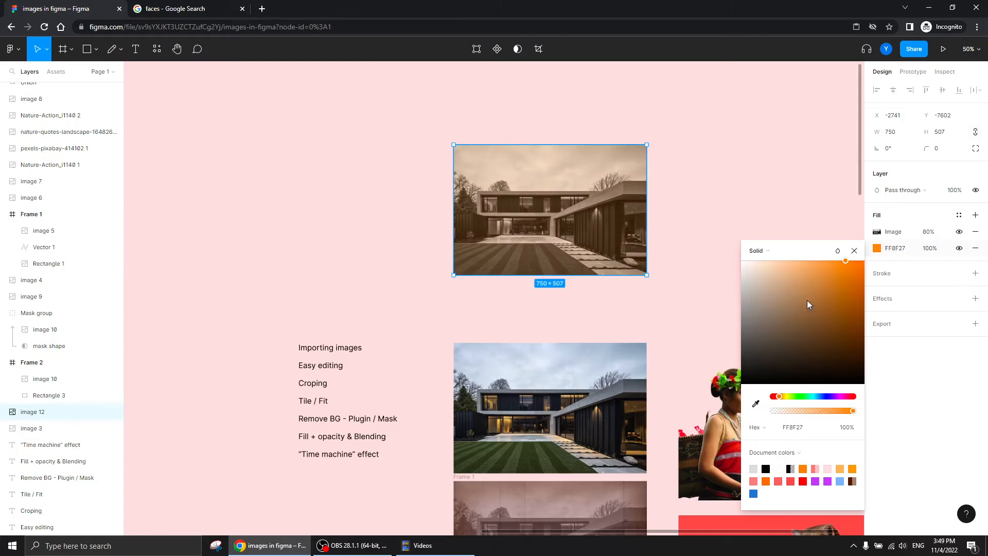
left_click(854, 251)
left_click_drag(733, 198, 735, 246)
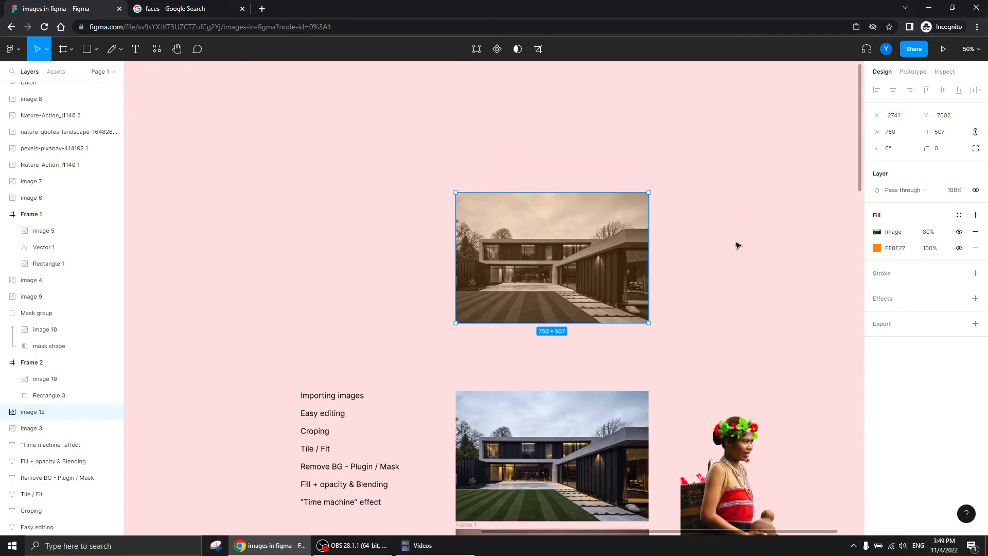
left_click(926, 232)
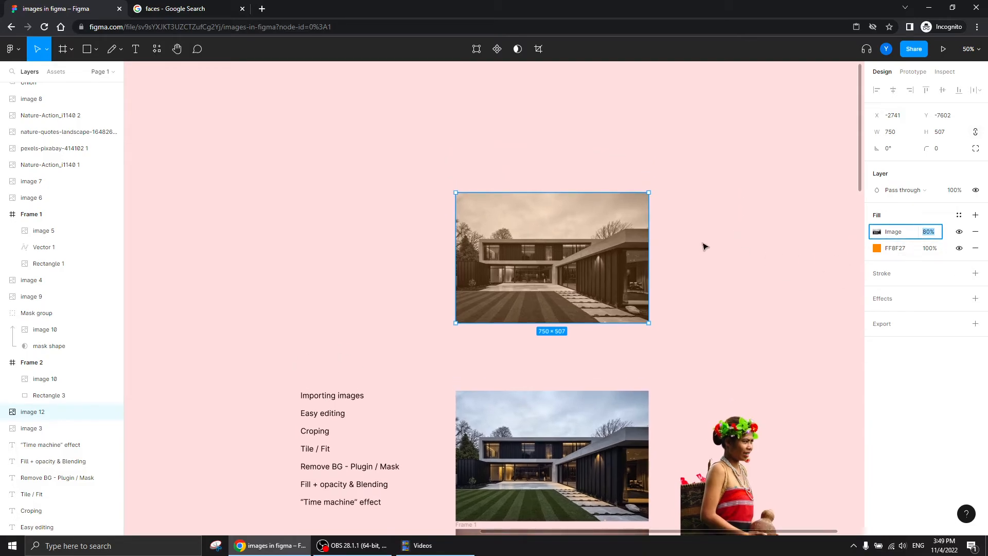
left_click(703, 245)
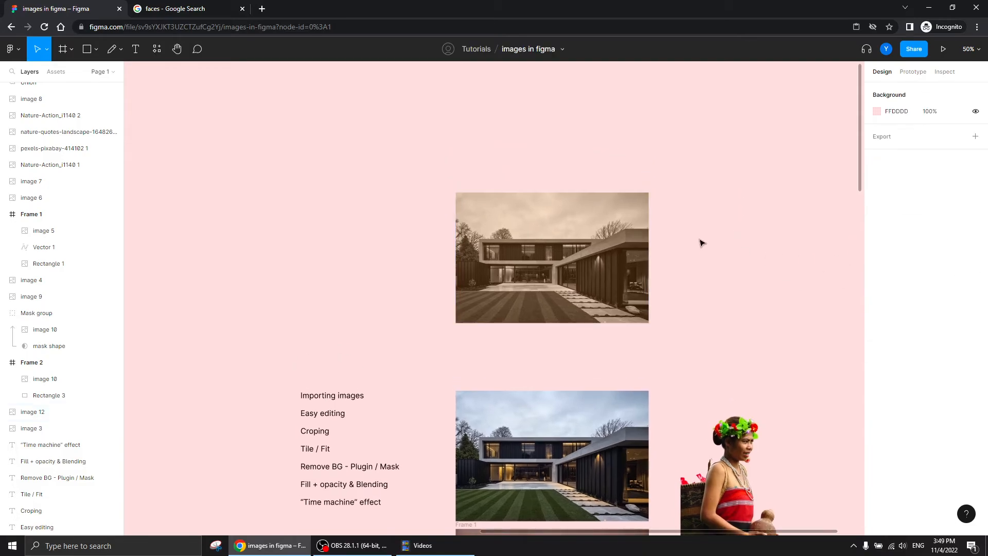
left_click(467, 280)
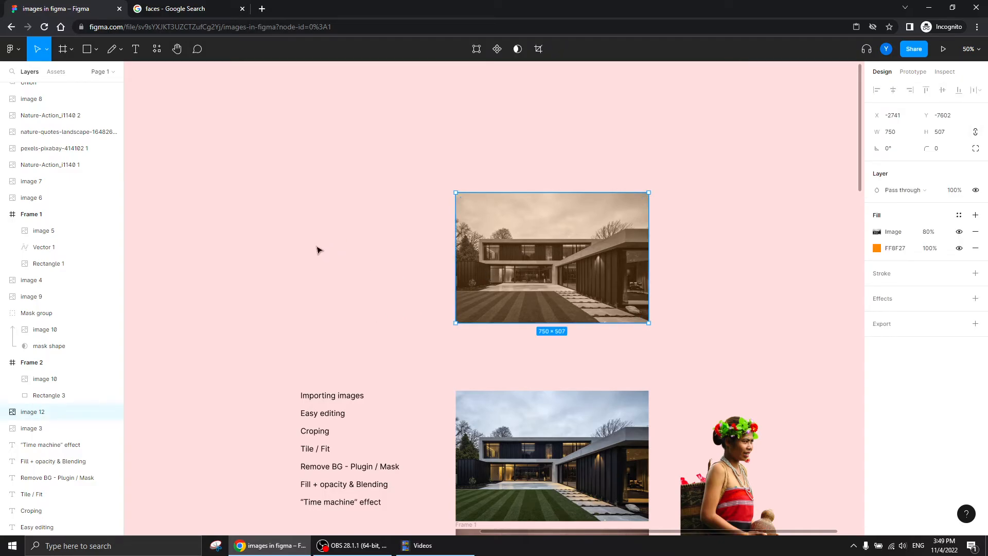
- Search Google Images for "old video texture" and open the old film look paper texture result
left_click(164, 9)
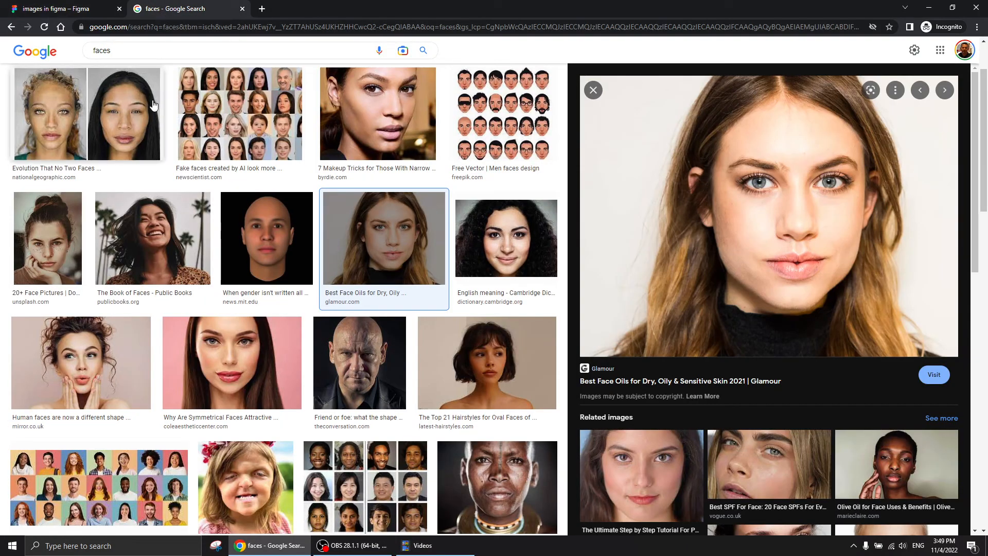
left_click(139, 47)
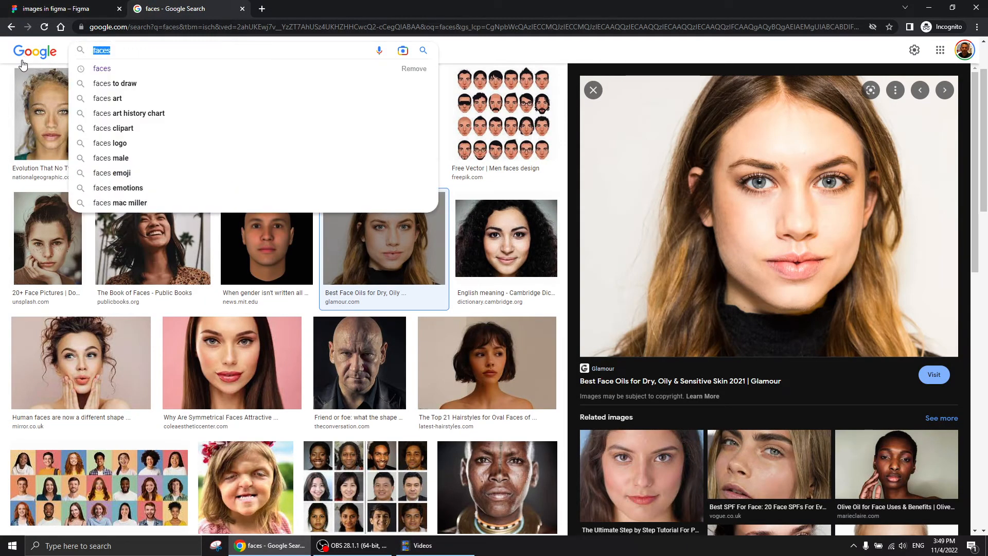
type("v")
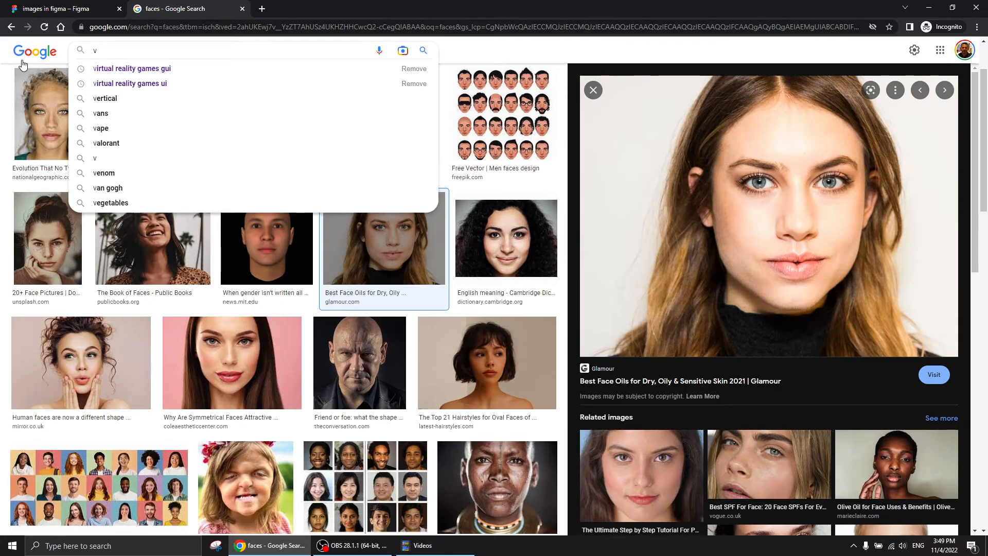
key("BackSpace")
type("old vi")
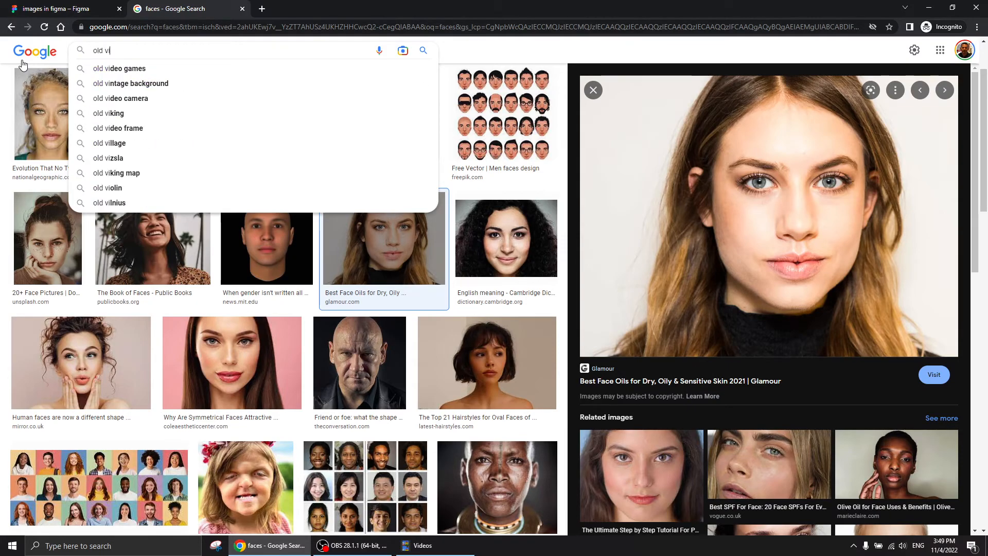
type("deo te")
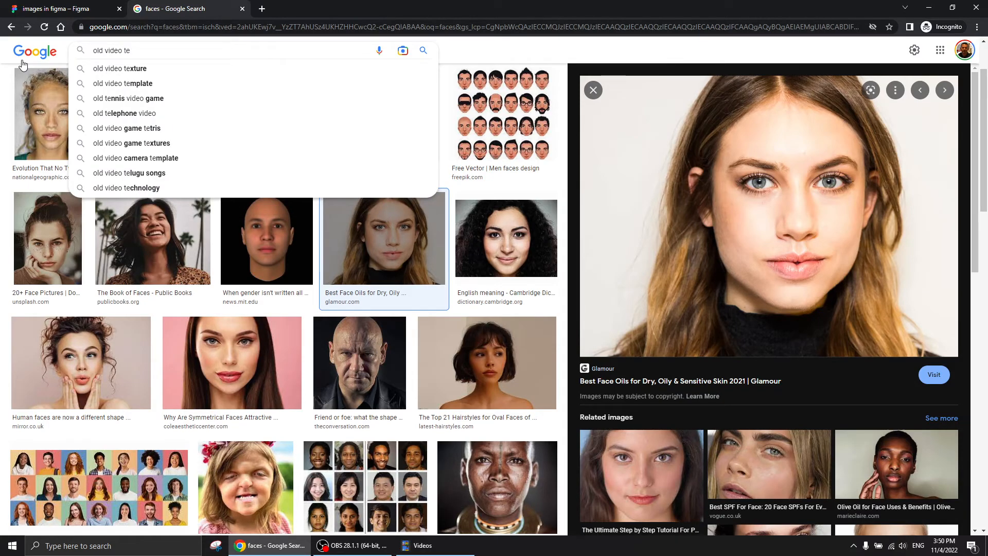
key("Down")
key("Return")
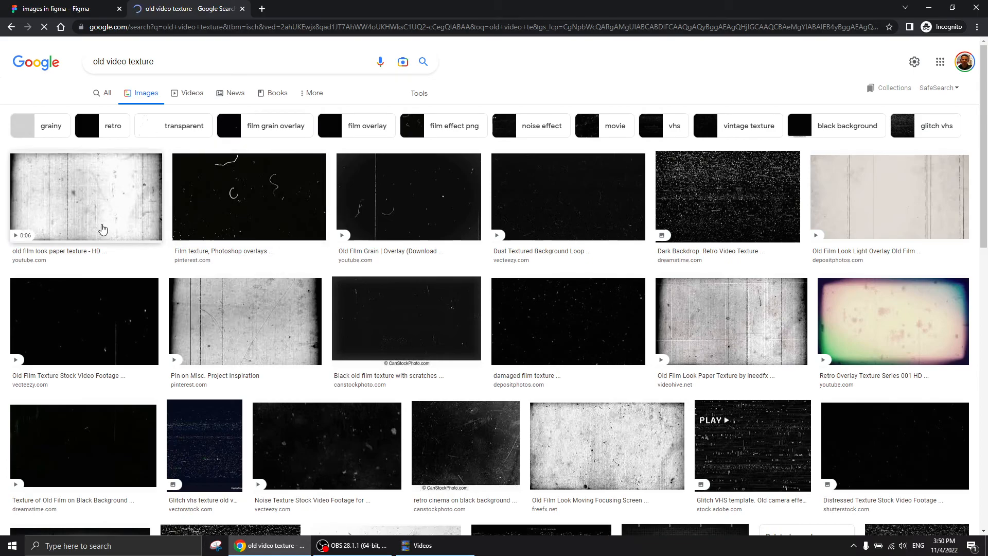
left_click(88, 201)
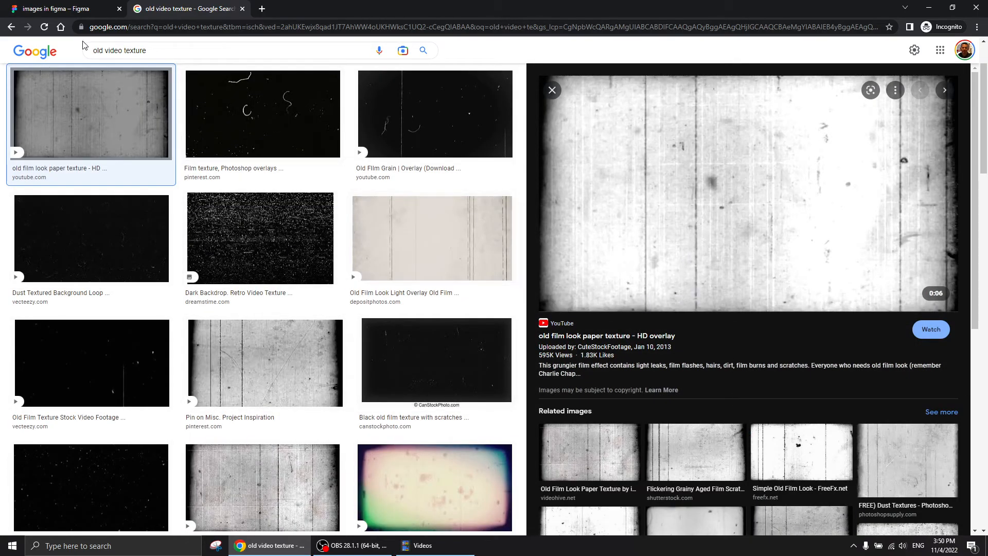
- Switch back to the Figma file and wrap the sepia house image in a frame
left_click(51, 11)
left_click(670, 153)
left_click_drag(702, 158, 385, 360)
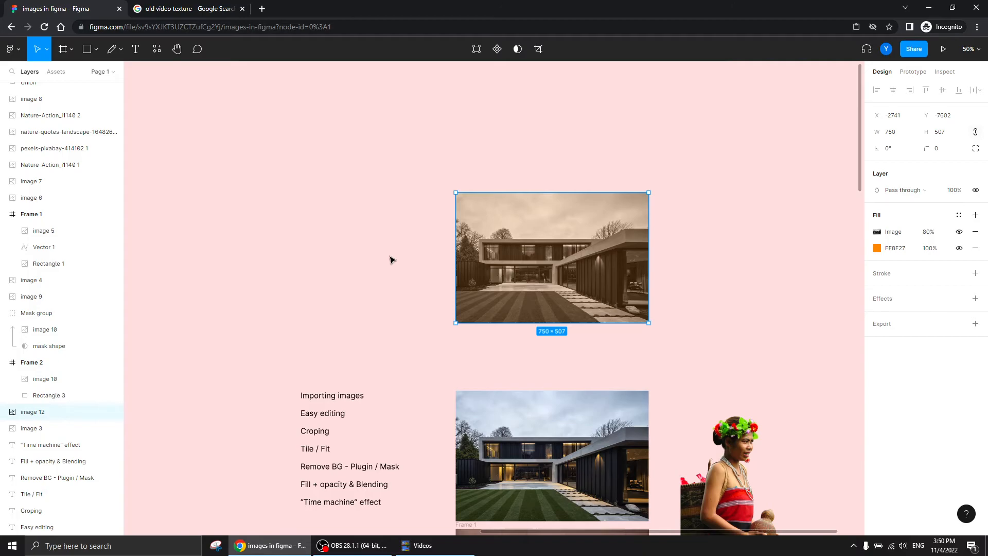
right_click(544, 240)
left_click(558, 350)
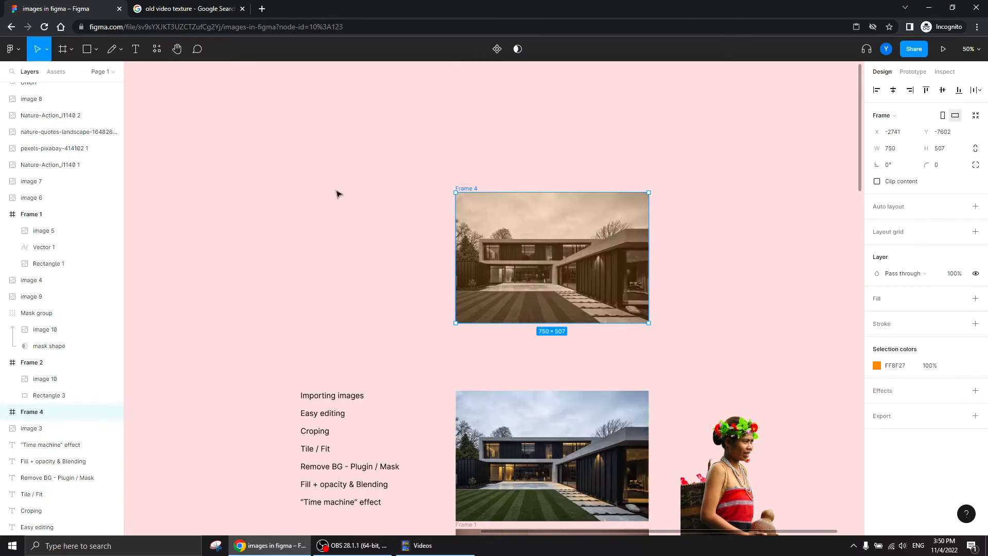
- Paste the film texture into the house frame and turn on content clipping for the frame
key("ctrl+v")
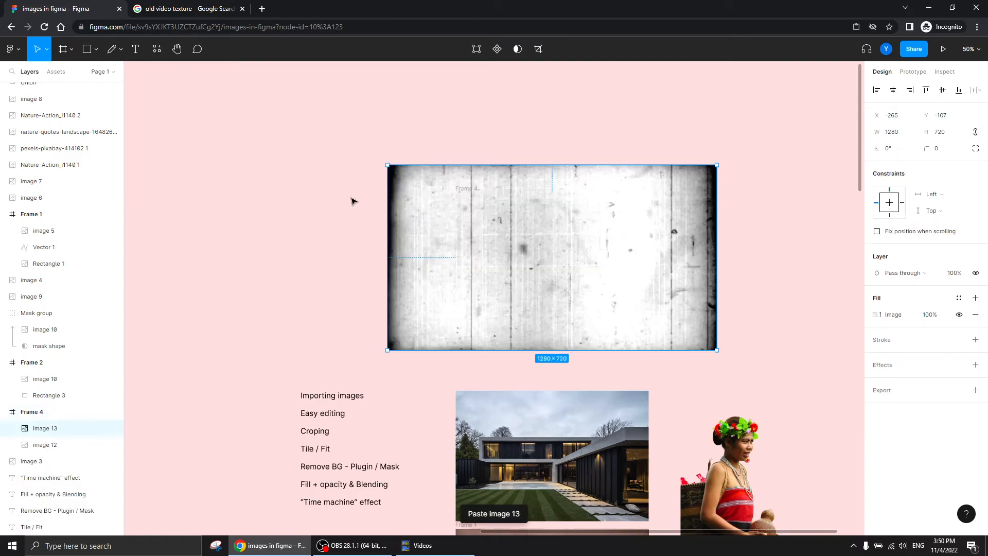
left_click(18, 413)
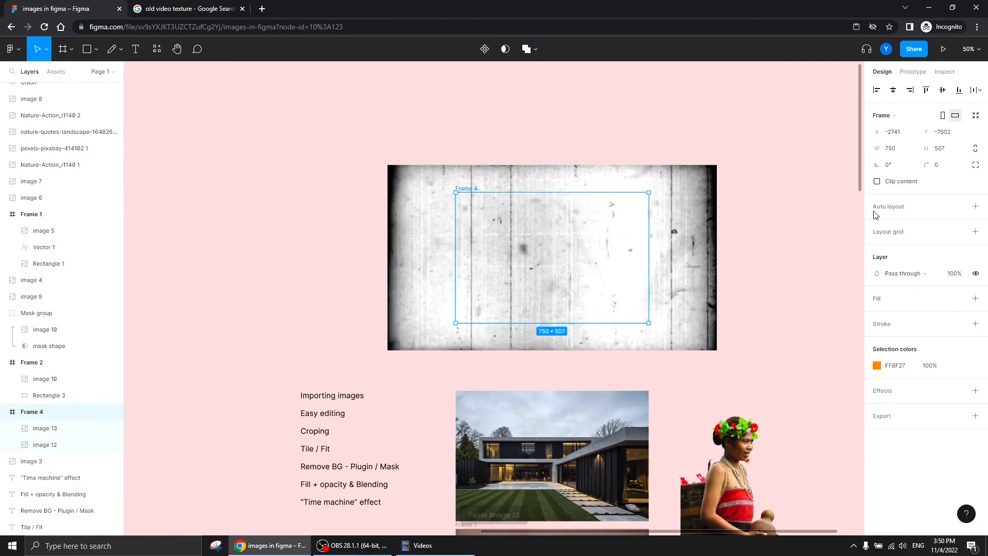
left_click(877, 182)
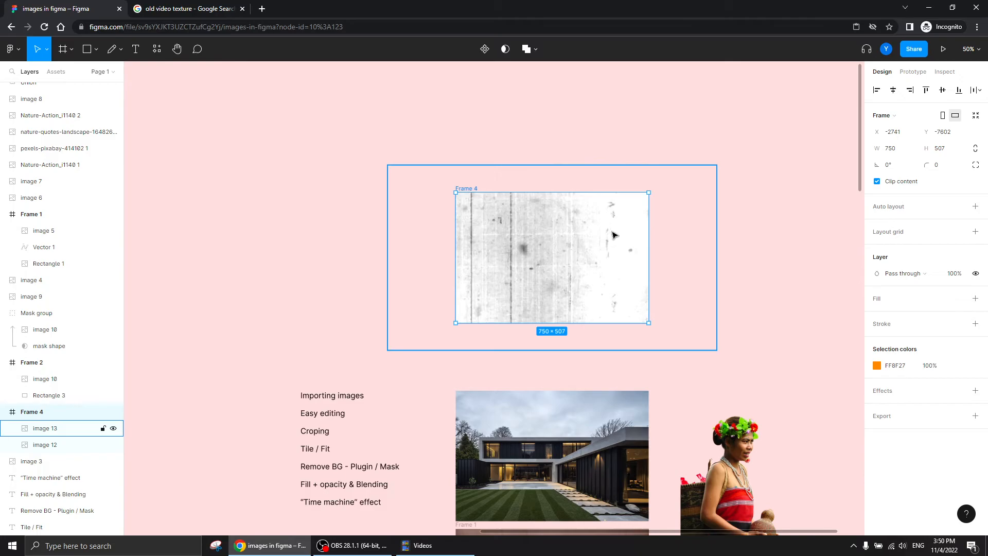
- Shrink the texture to about 900 × 506 centred over the house and set its layer opacity to 20%
left_click(688, 204)
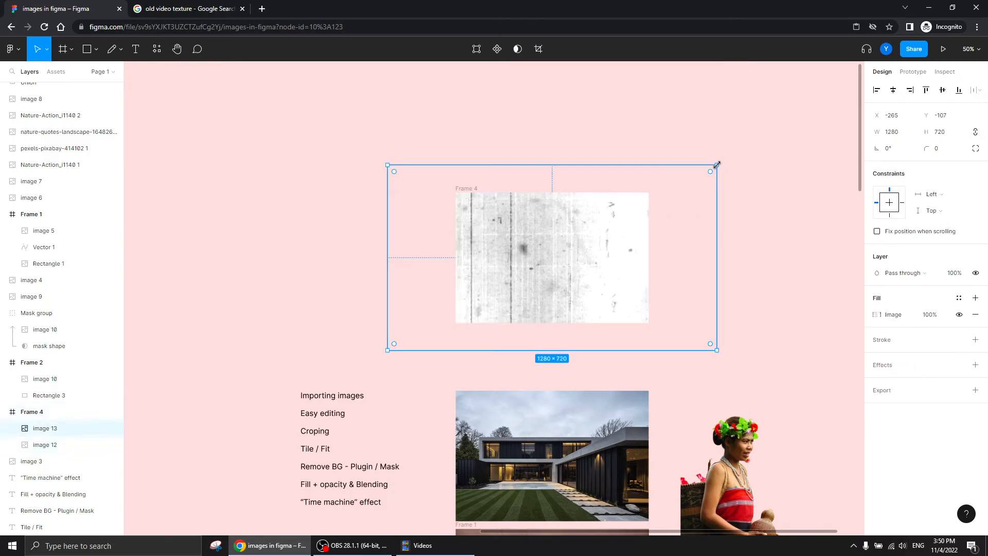
left_click_drag(717, 165, 664, 192)
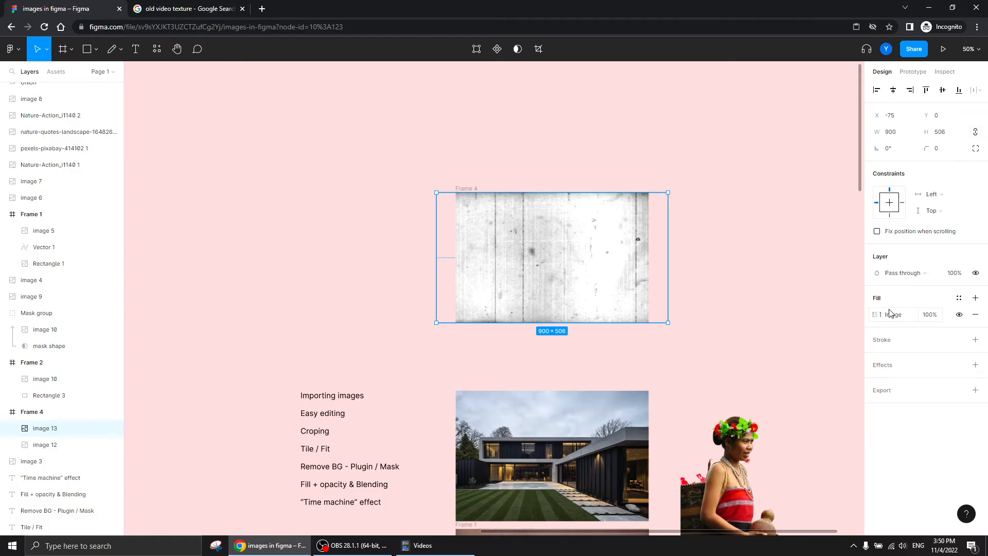
left_click(953, 273)
type("20")
key("Return")
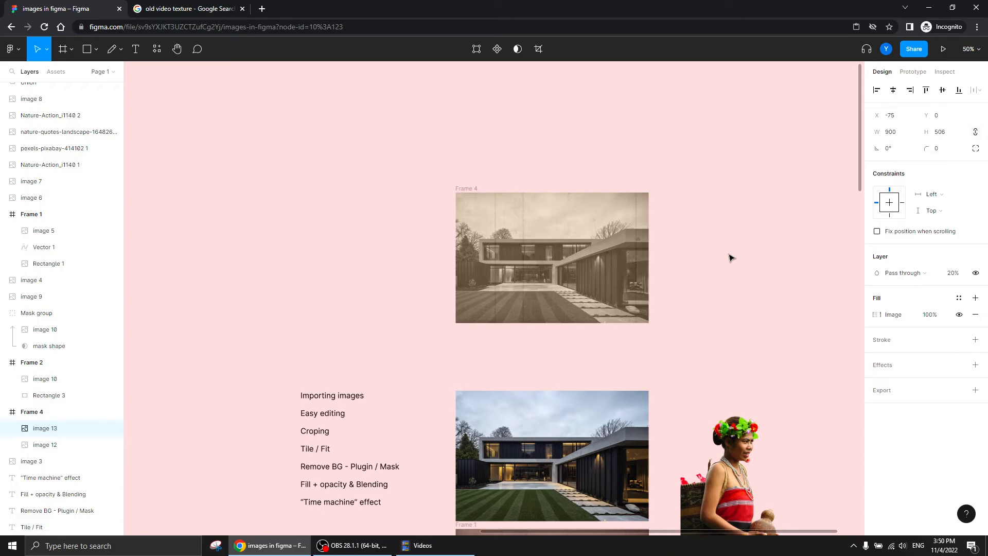
mouse_move(718, 342)
left_mouse_down()
mouse_move(719, 159)
mouse_move(719, 339)
left_mouse_up()
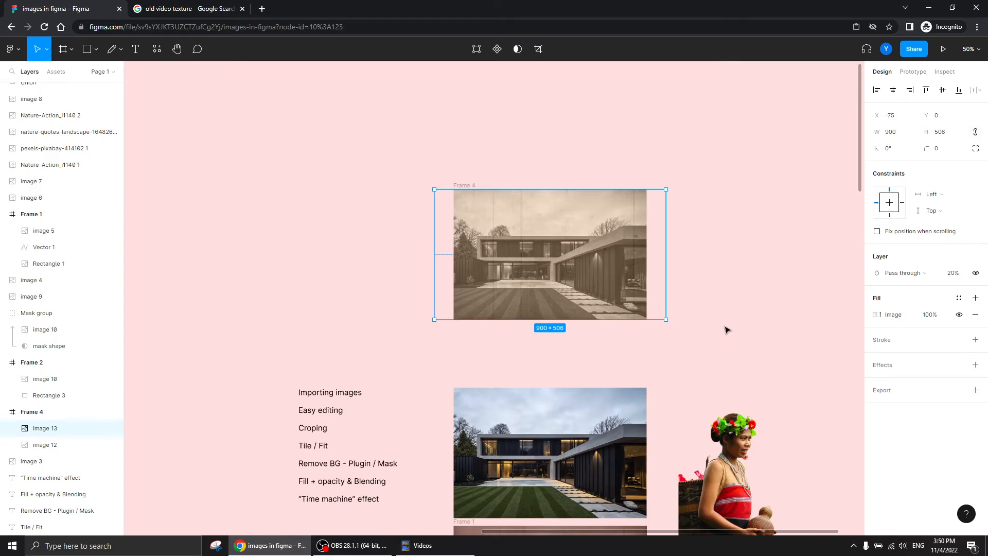
left_click(718, 283)
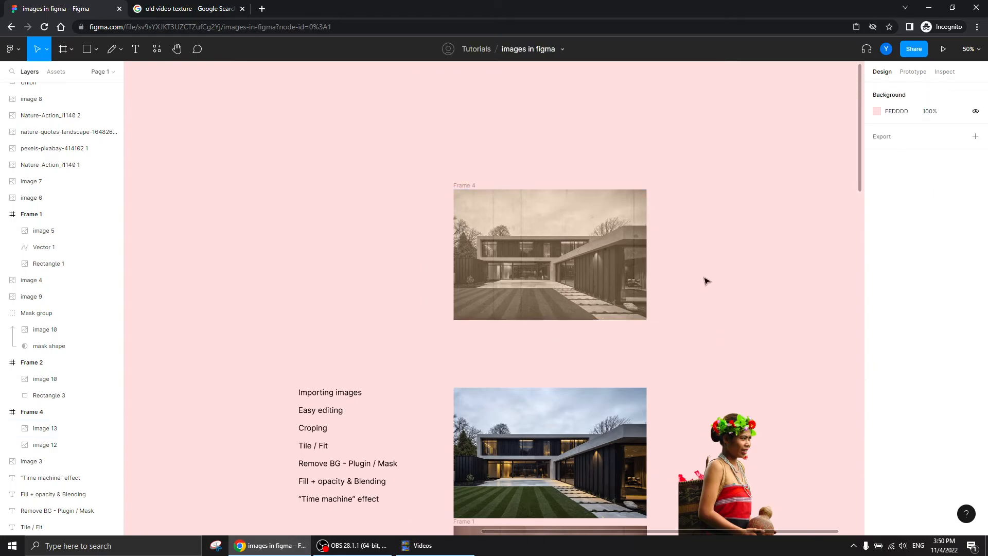
- Try a freehand black pencil stroke with a thickness of 60 across the house photo
key("shift+0")
left_click_drag(704, 264, 553, 352)
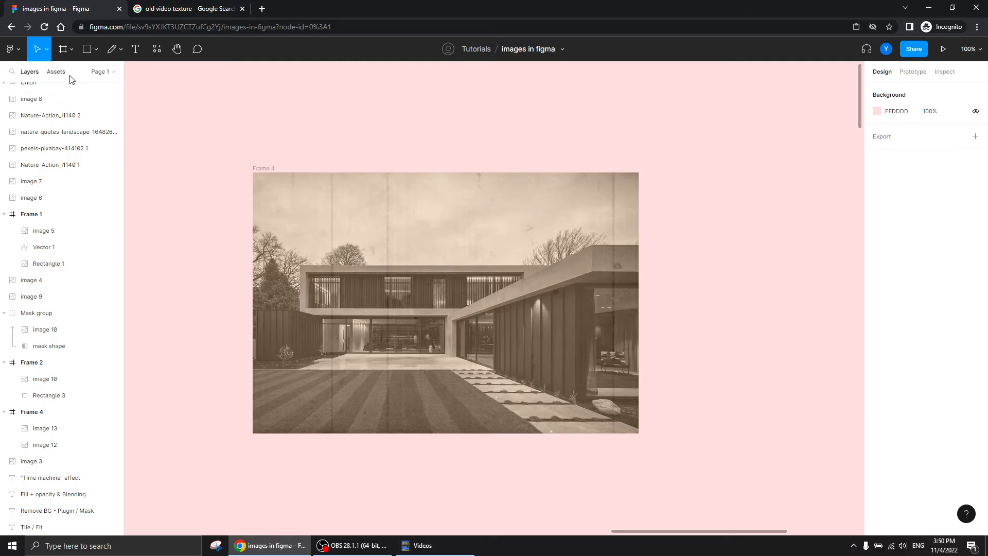
left_click(112, 49)
left_click(904, 131)
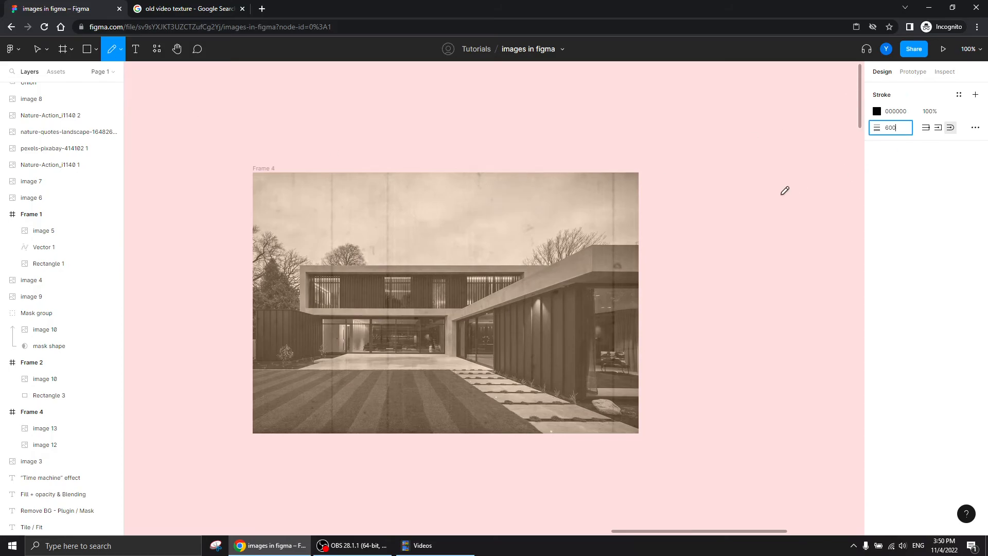
left_click_drag(514, 276, 283, 276)
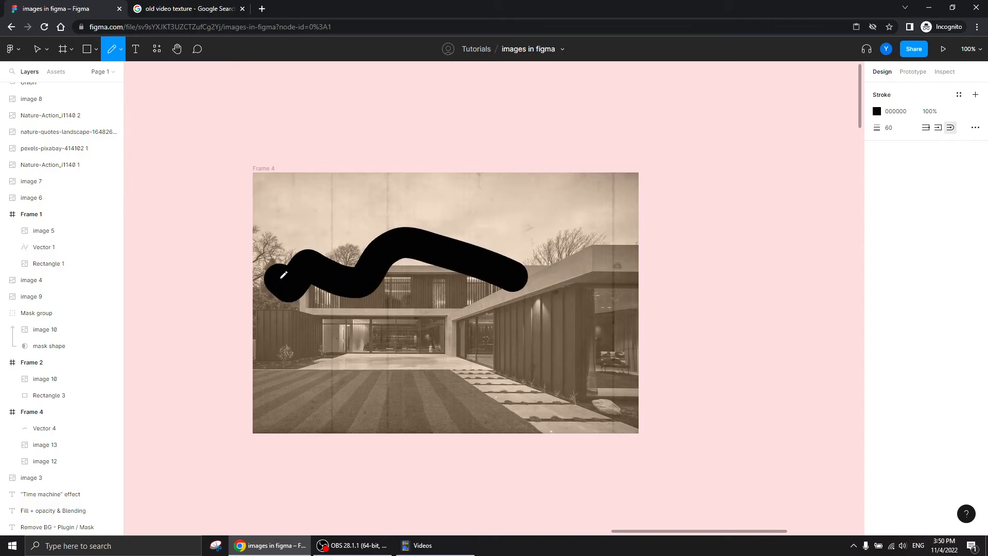
key("ctrl+z")
- Draw a wavy black freehand border about 740 × 513 around the house photo's edges with a stroke thickness of 80
left_click(889, 132)
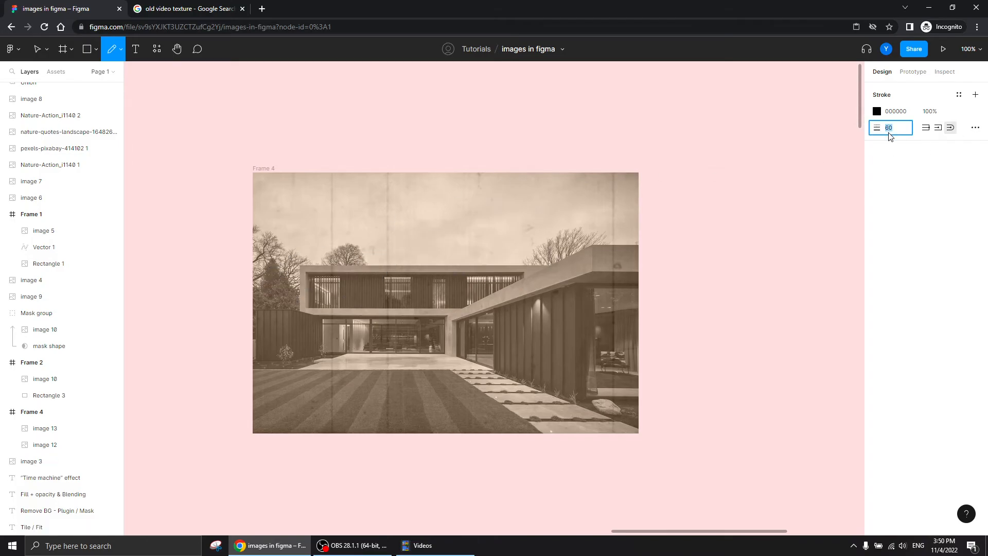
type("80")
key("Return")
left_click(482, 183)
mouse_move(483, 180)
left_mouse_down()
mouse_move(368, 183)
mouse_move(301, 169)
mouse_move(272, 184)
mouse_move(260, 229)
mouse_move(275, 321)
mouse_move(262, 353)
mouse_move(267, 425)
mouse_move(393, 422)
mouse_move(429, 408)
mouse_move(537, 429)
mouse_move(628, 422)
mouse_move(631, 178)
mouse_move(506, 178)
left_mouse_up()
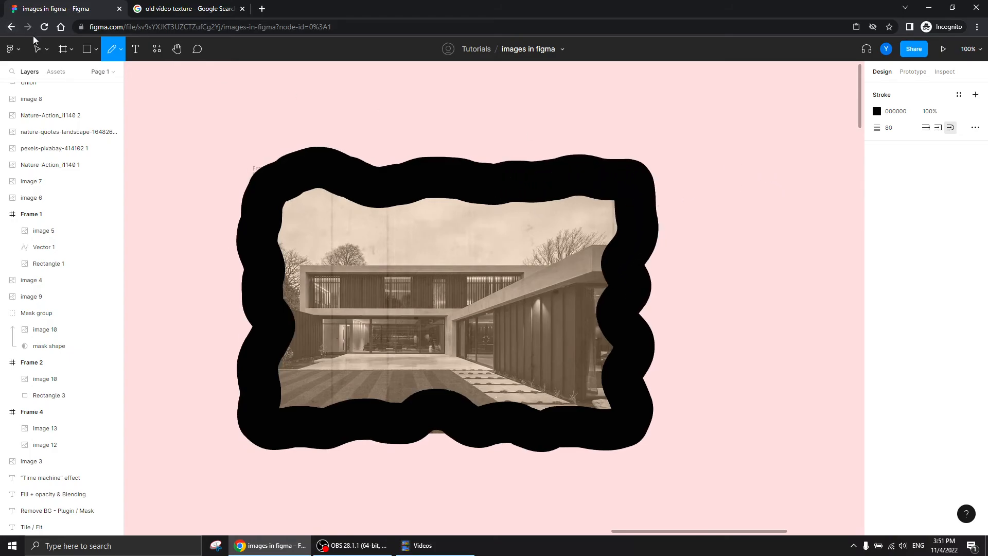
left_click(87, 49)
left_click(204, 102)
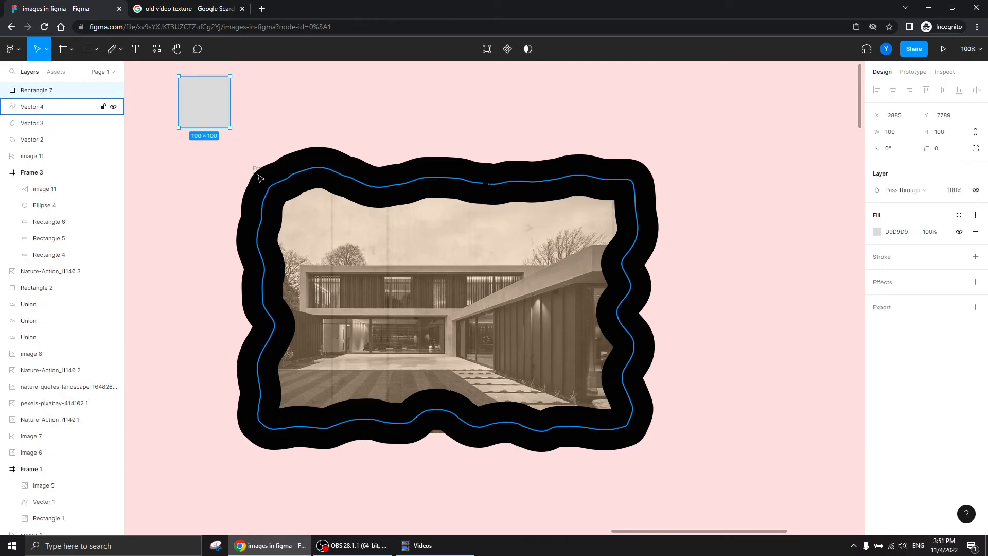
key("Delete")
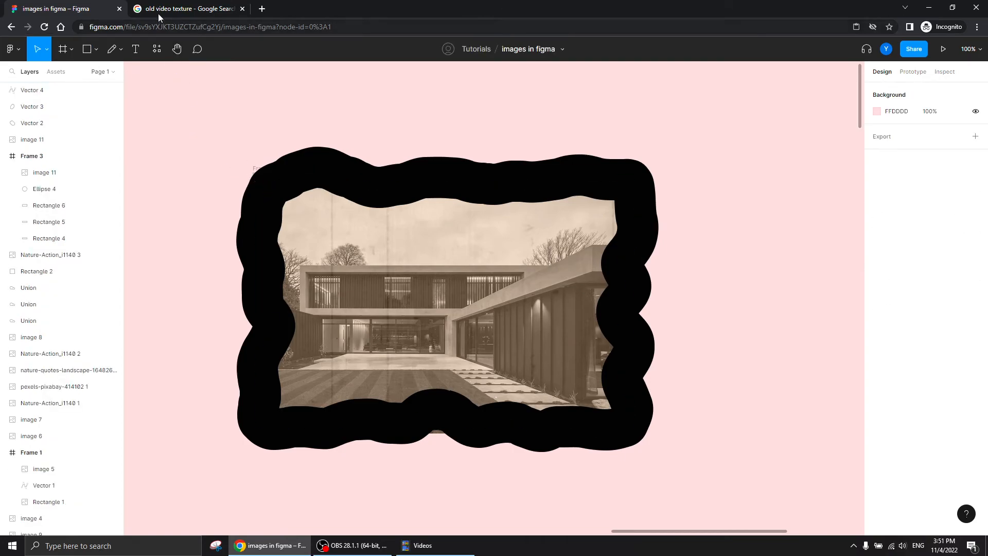
- Cut the black border stroke and paste it into the house frame above the texture
left_click(280, 176)
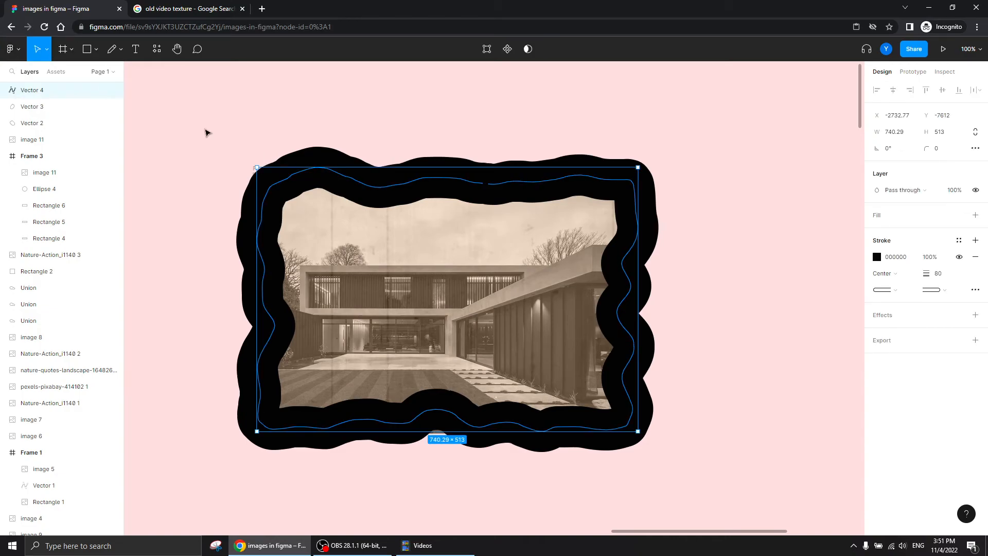
key("Delete")
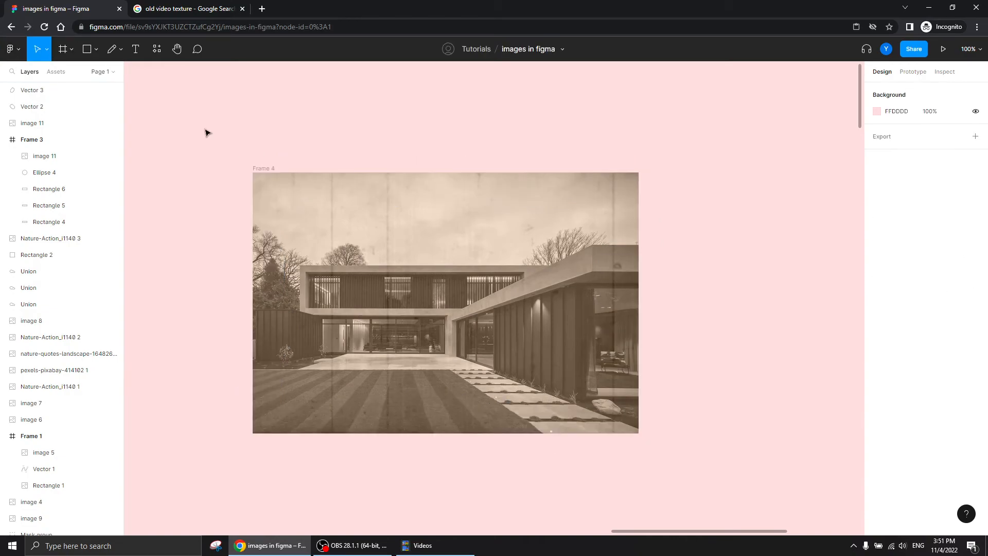
left_click(262, 169)
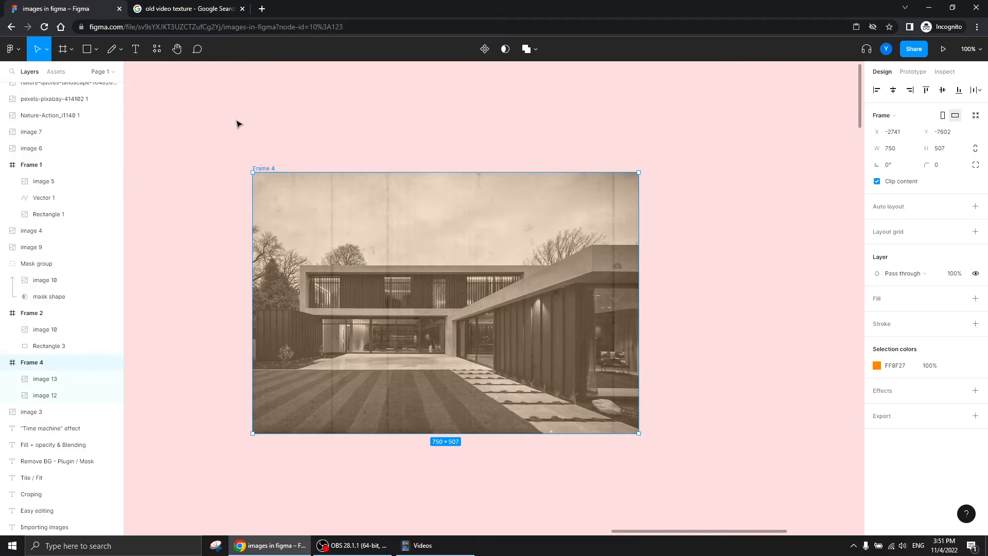
key("ctrl+v")
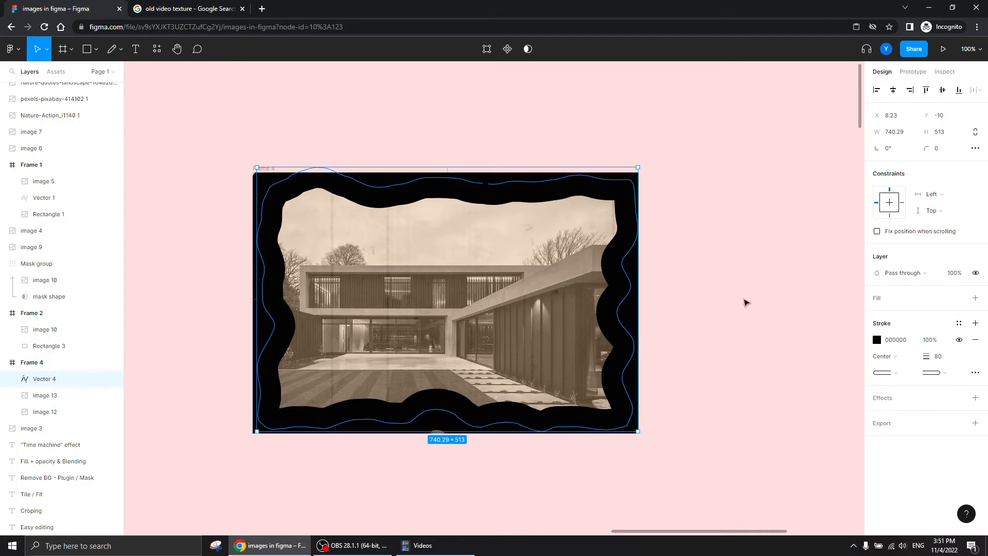
- Set the black border stroke's layer opacity to 30%
left_click(955, 272)
type("30")
key("Return")
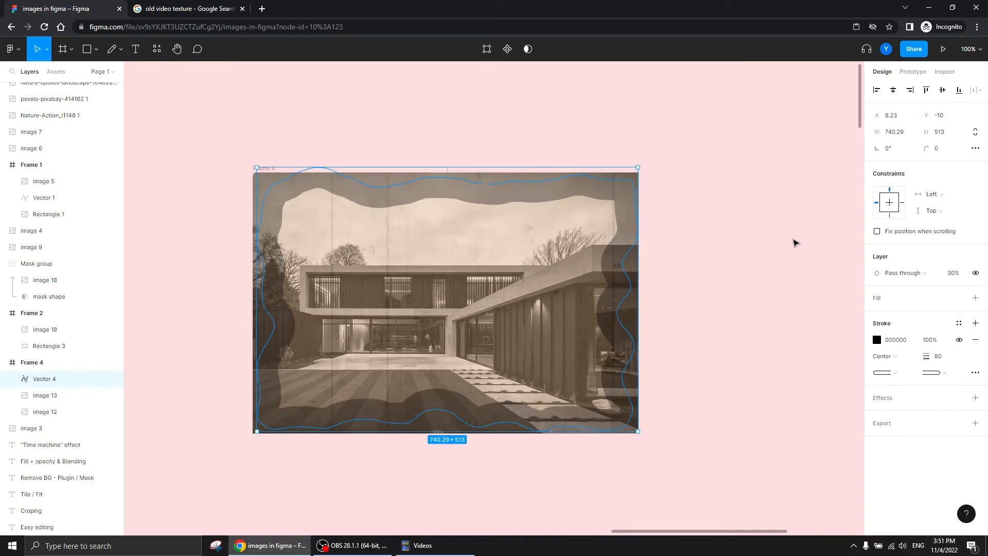
- Add a layer blur effect of 67 to the border stroke
left_click(975, 397)
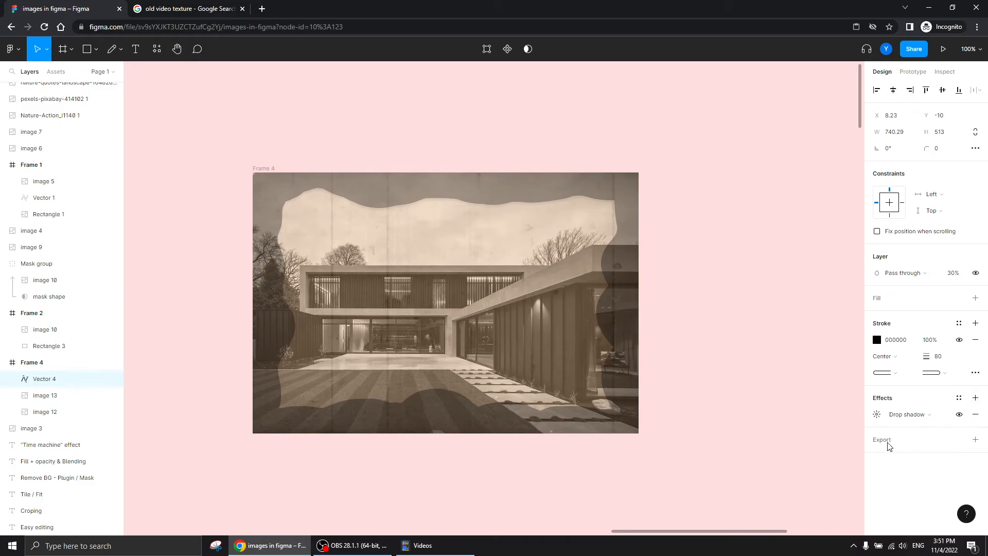
left_click(908, 414)
left_click(910, 426)
left_click(875, 417)
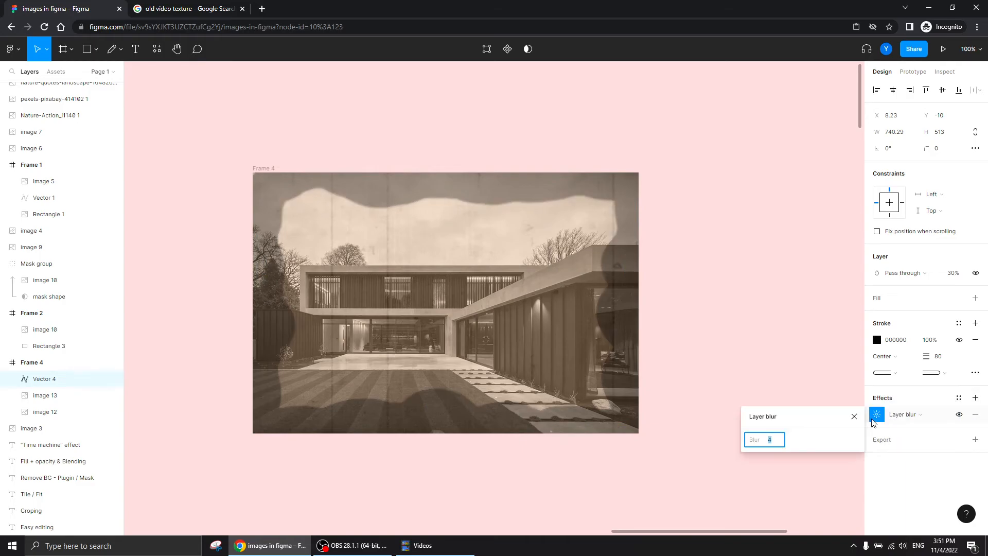
type("20")
key("Return")
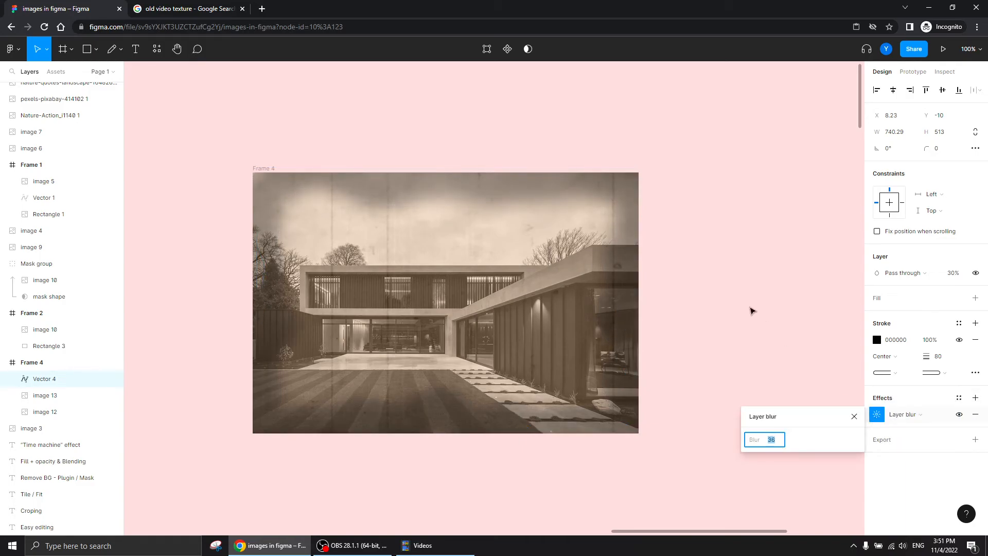
key("Up")
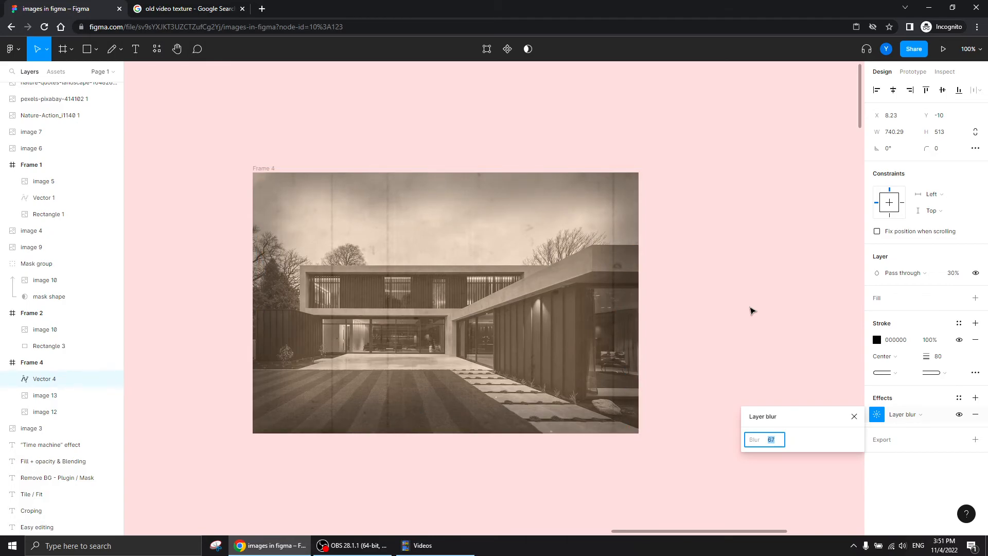
left_click(854, 416)
left_click(791, 299)
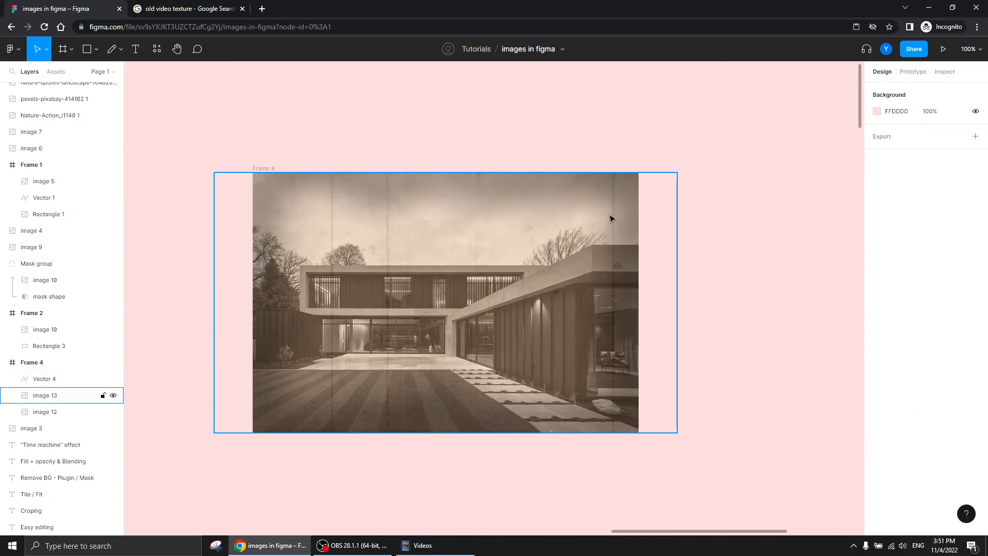
- Recolour the blurred border stroke around the house photo from black to reddish brown 893201
left_click(632, 217)
left_click(874, 341)
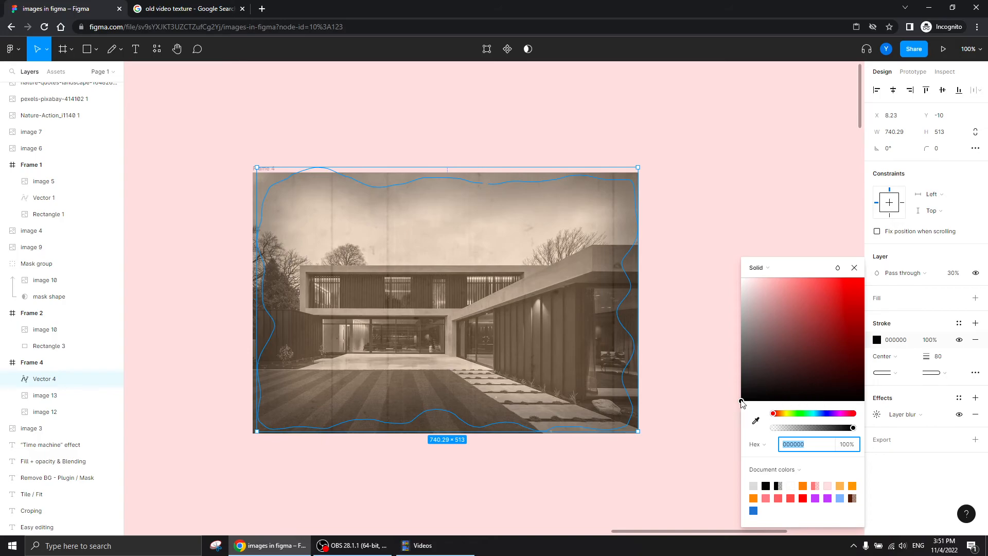
left_click(777, 413)
mouse_move(741, 400)
left_mouse_down()
mouse_move(854, 369)
mouse_move(865, 341)
left_mouse_up()
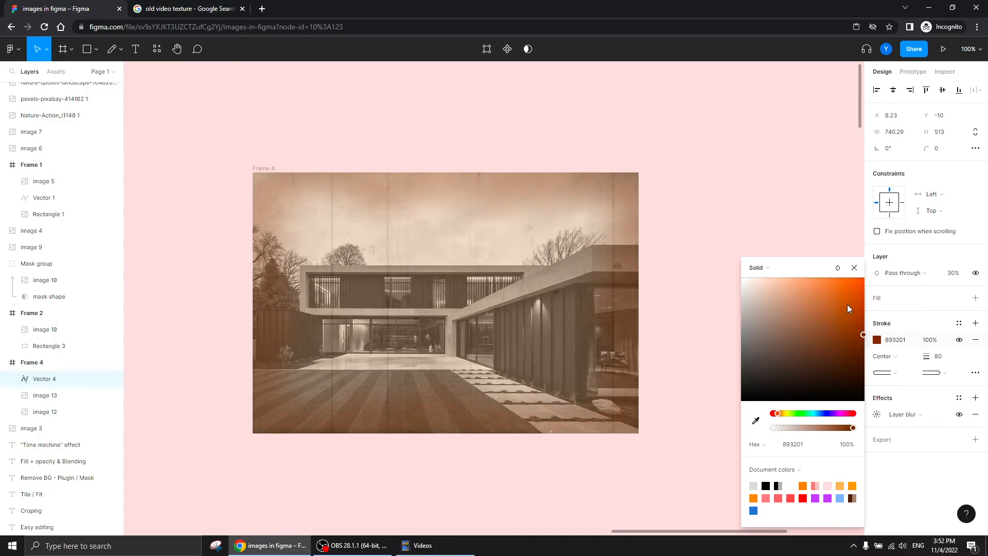
left_click(854, 268)
left_click(769, 176)
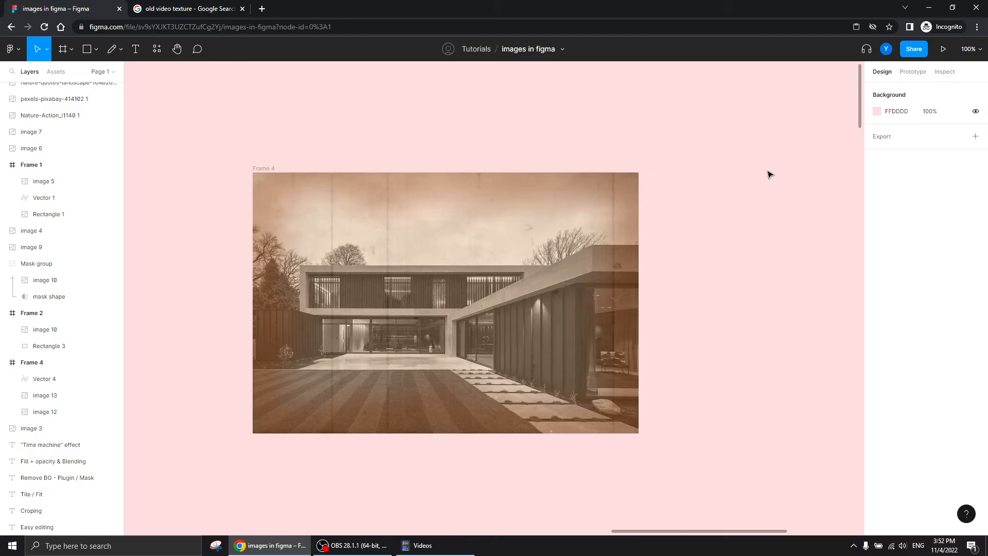
- Darken the border stroke's colour to a muted brown, 662F10
left_click(616, 199)
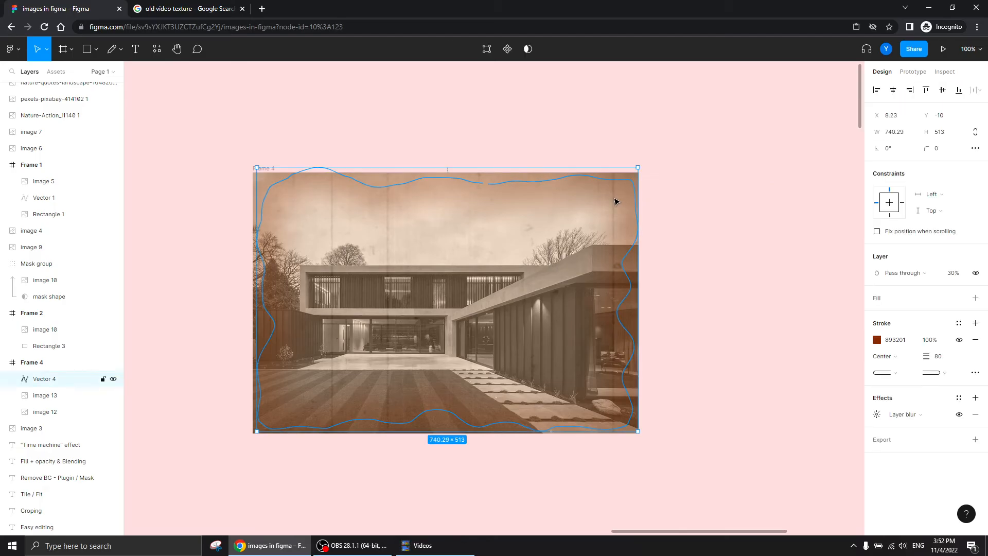
left_click(876, 341)
left_click_drag(863, 335, 852, 349)
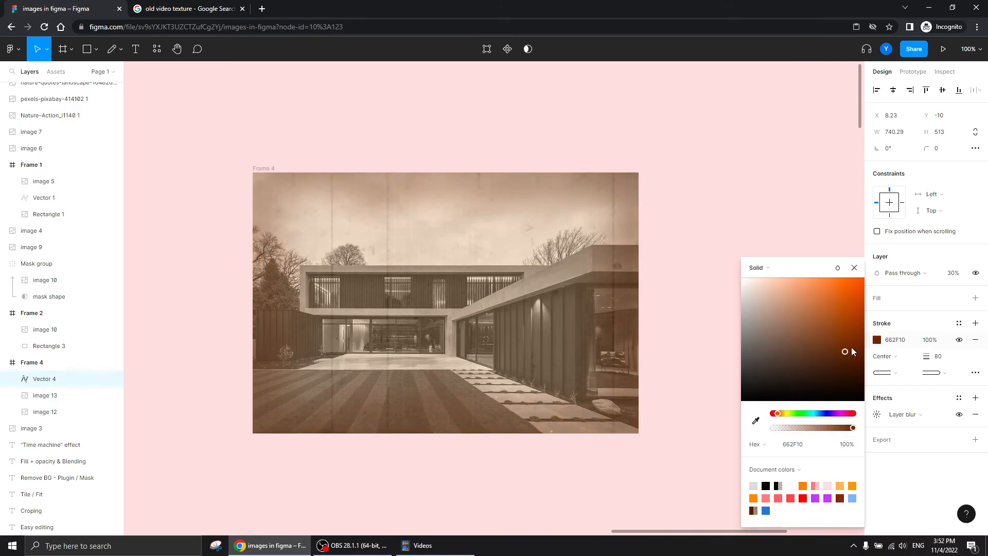
left_click(853, 268)
left_click(794, 195)
key("minus")
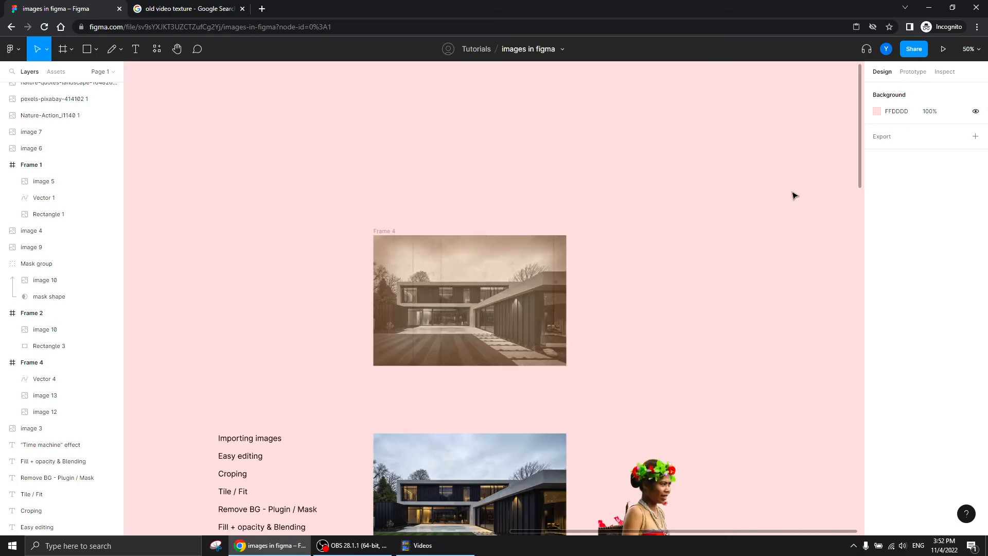
- Open the border stroke's layer blur settings, then stretch the stroke slightly outward at its upper-right corner
left_click(549, 257)
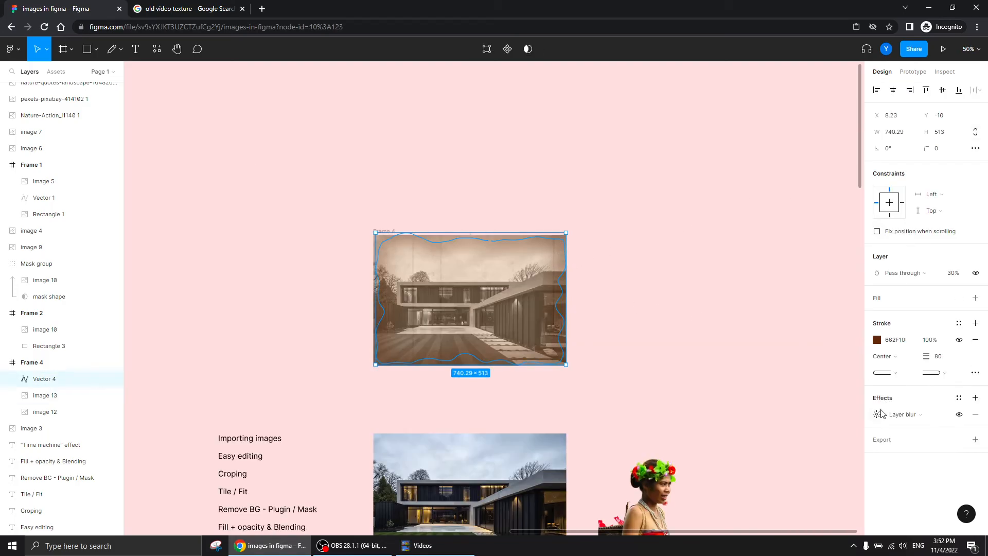
left_click(876, 415)
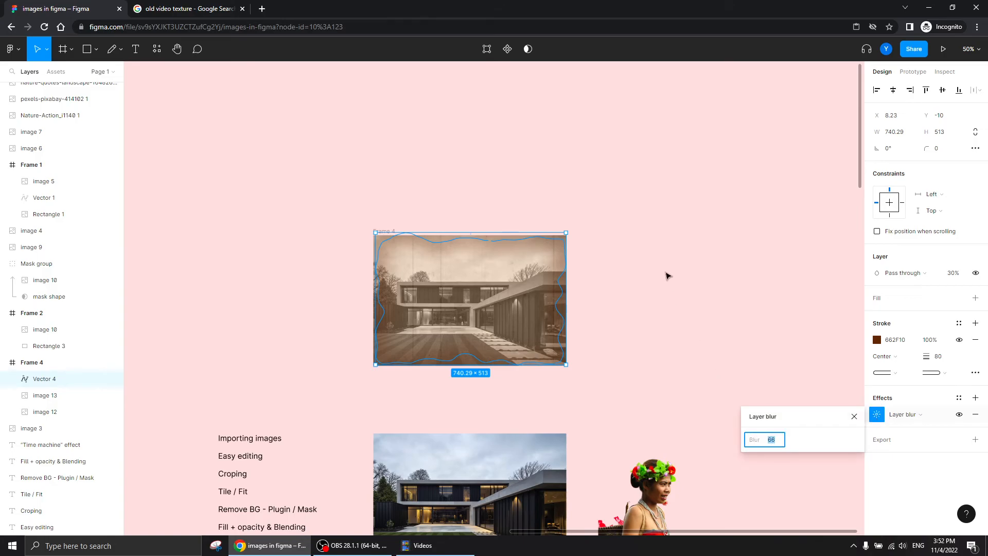
key("Return")
mouse_move(564, 232)
left_mouse_down()
mouse_move(580, 222)
mouse_move(565, 231)
mouse_move(573, 228)
left_mouse_up()
left_click(631, 202)
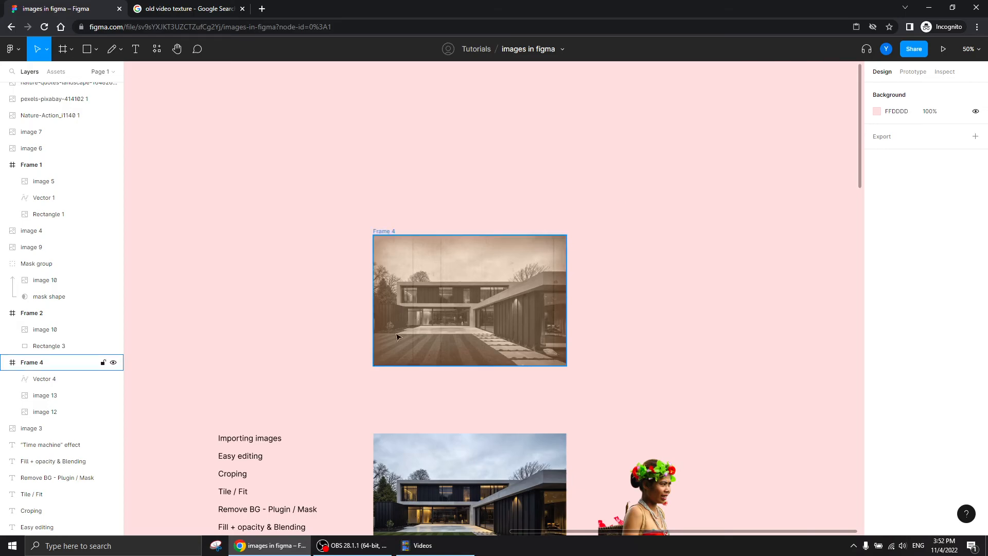
- Compare the finished vintage house frame with the original house photo and the topic list
scroll(370, 255, "down", 1)
scroll(371, 256, "left", 1)
left_click(416, 194)
left_click(416, 194)
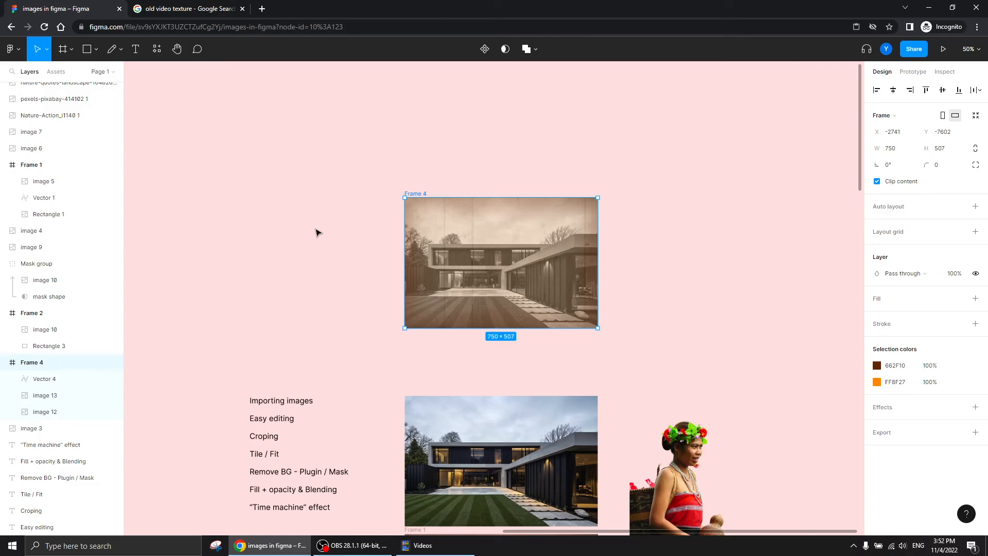
left_click_drag(239, 373, 310, 194)
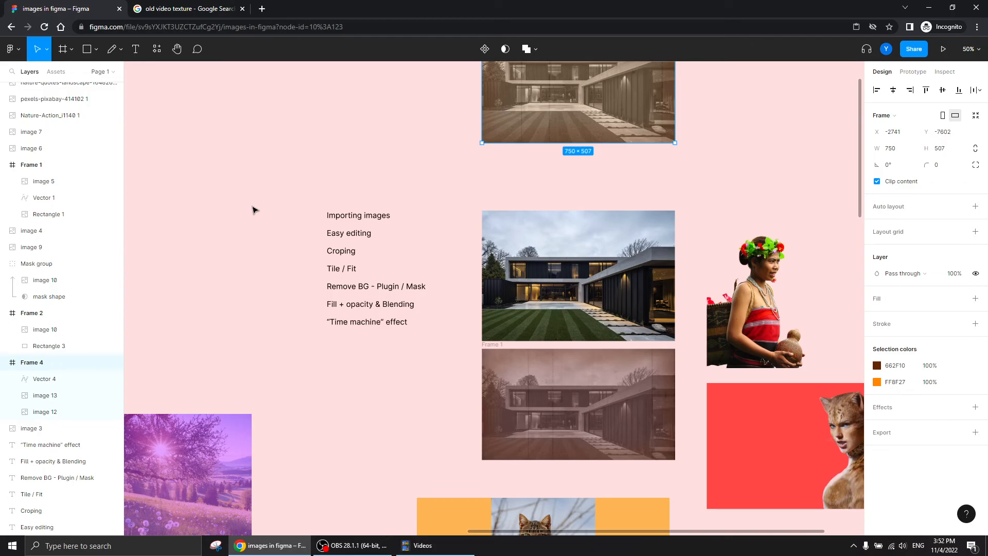
scroll(360, 257, "up", 3)
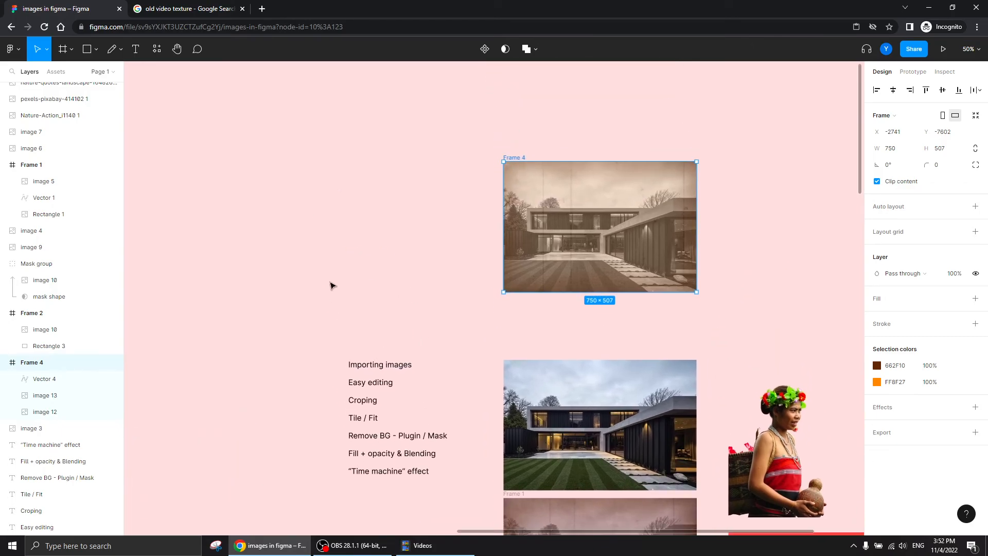
scroll(308, 329, "down", 2)
scroll(309, 329, "left", 2)
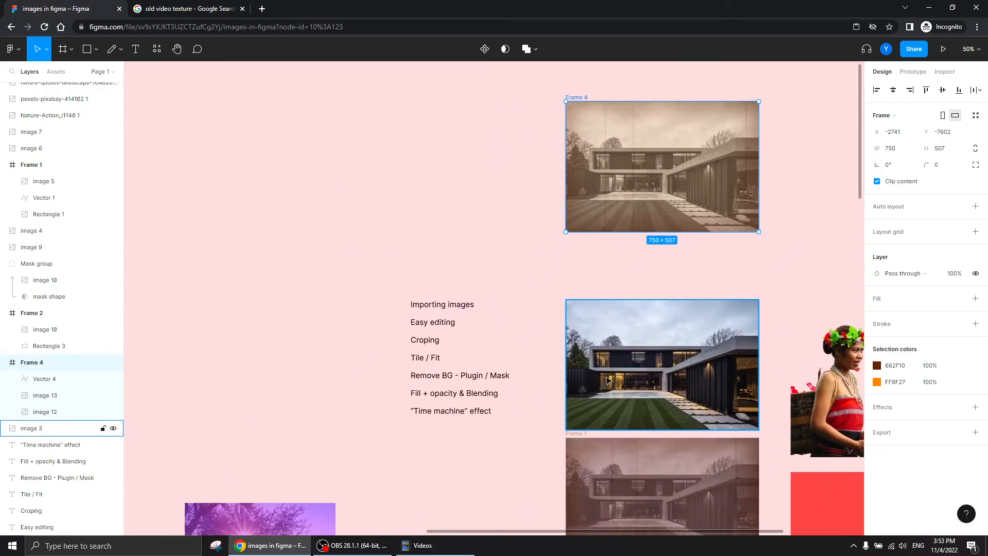
- Scale the purple lake photo down to 1150 × 767 and move it to an empty area of the canvas
scroll(415, 457, "down", 5)
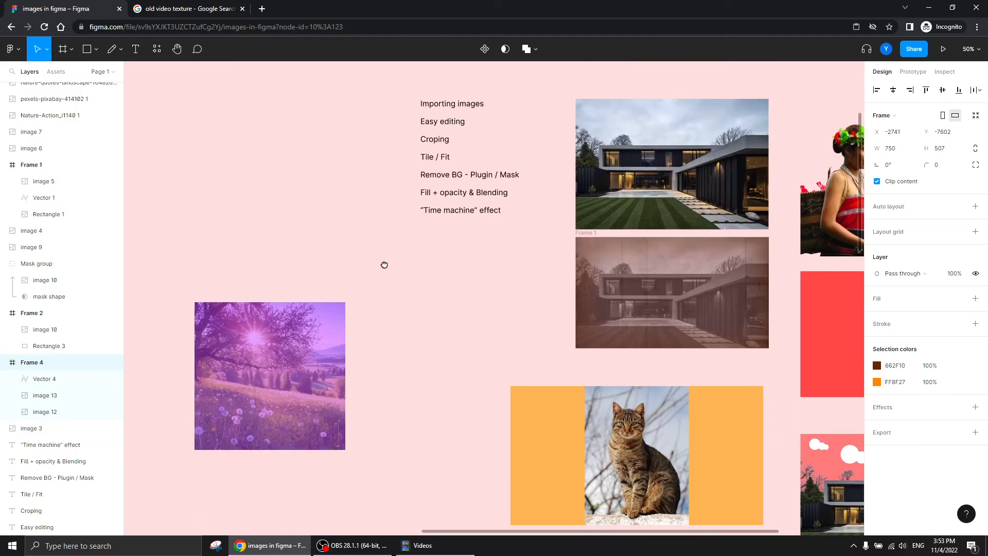
scroll(388, 194, "right", 3)
left_click_drag(502, 466, 590, 120)
left_click_drag(348, 452, 376, 88)
left_click_drag(443, 270, 458, 168)
scroll(448, 373, "right", 2)
scroll(441, 283, "up", 4)
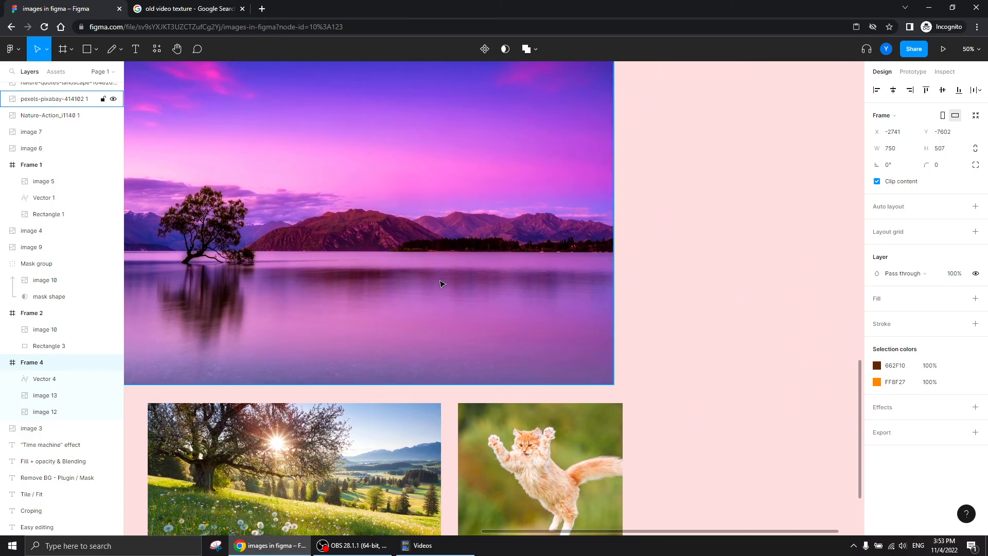
left_click(668, 160)
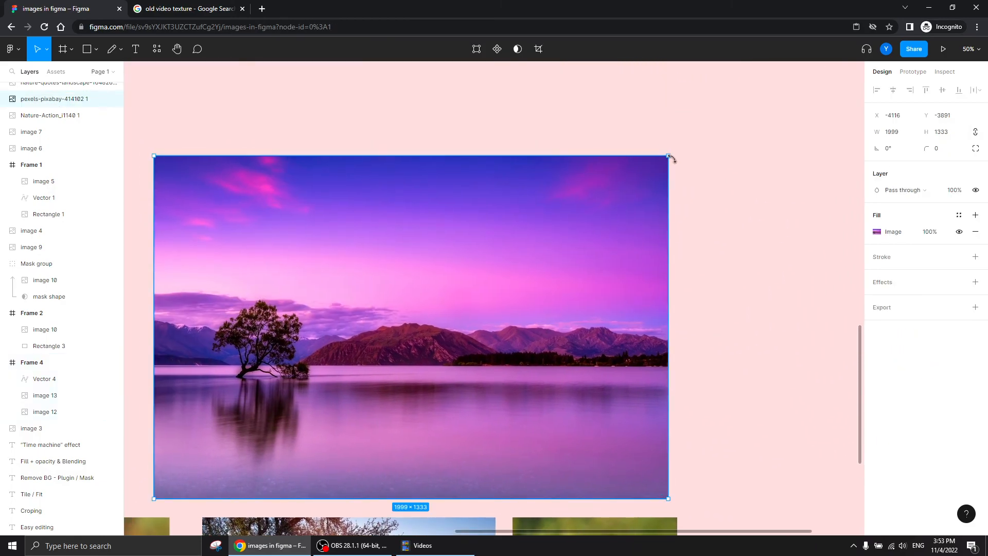
left_click_drag(667, 157, 436, 340)
left_click_drag(325, 391, 480, 208)
left_click_drag(483, 417, 595, 429)
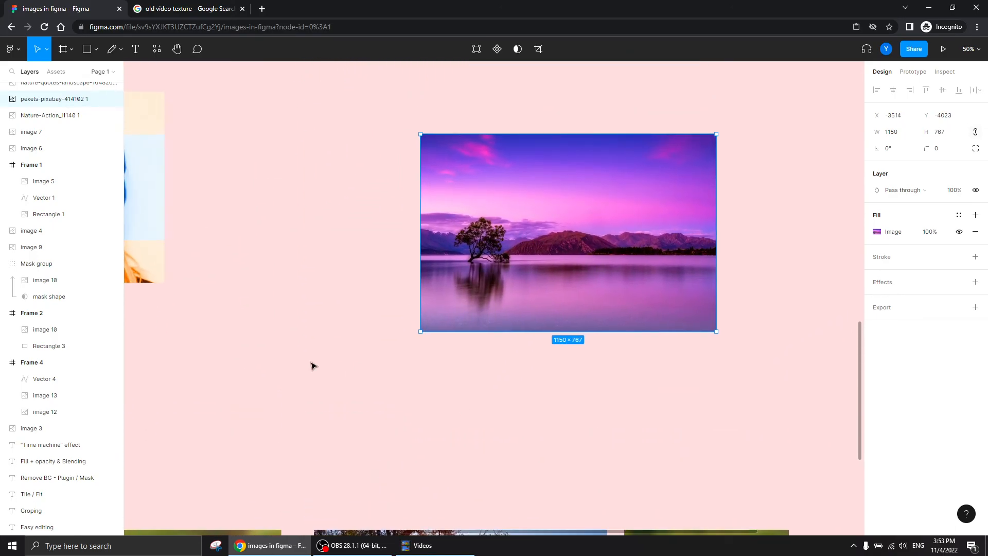
- Place the leaping cat image exactly over the lake photo and match its size at 1150 × 767
left_click_drag(314, 422, 371, 286)
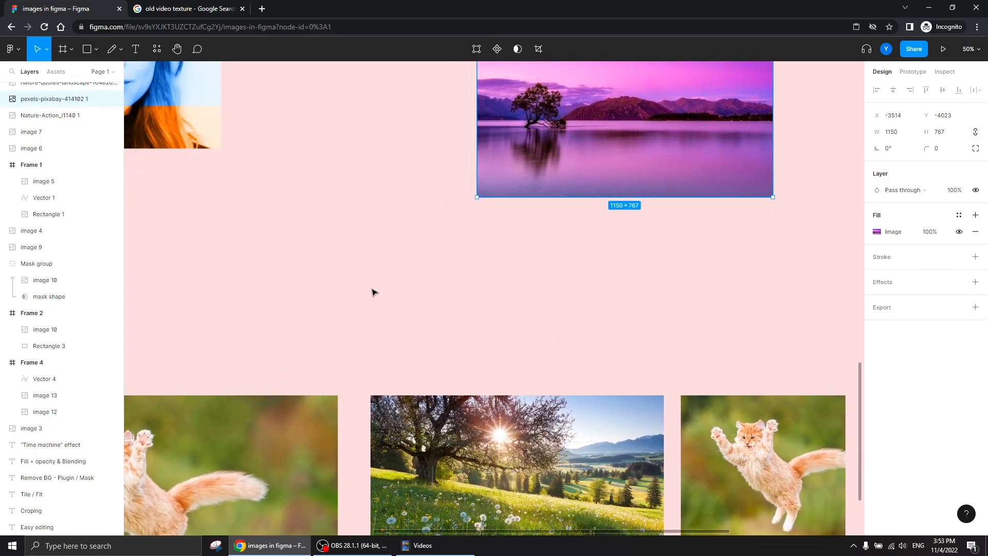
key("ctrl+v")
left_click_drag(782, 40, 745, 224)
left_click_drag(578, 360, 595, 331)
scroll(617, 365, "right", 5)
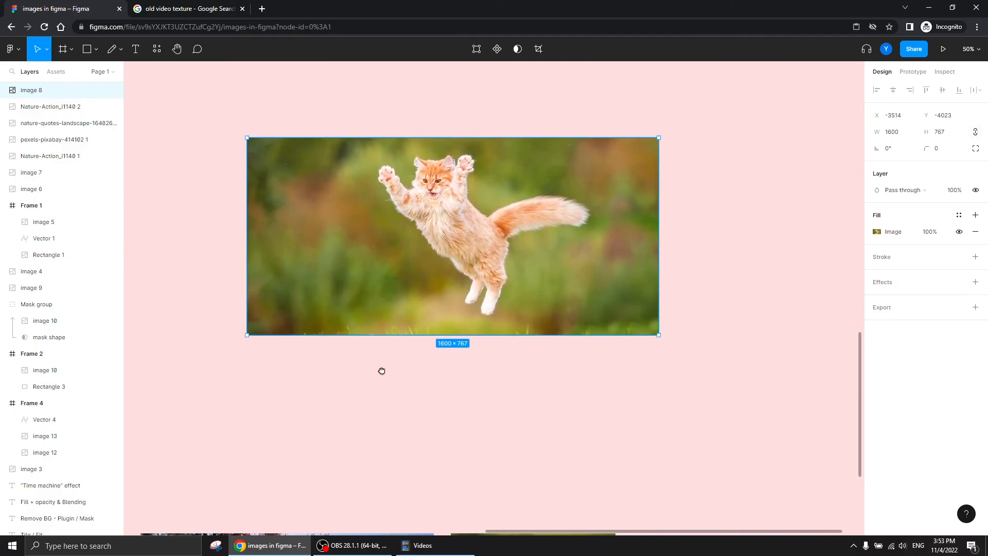
left_click_drag(657, 278, 541, 277)
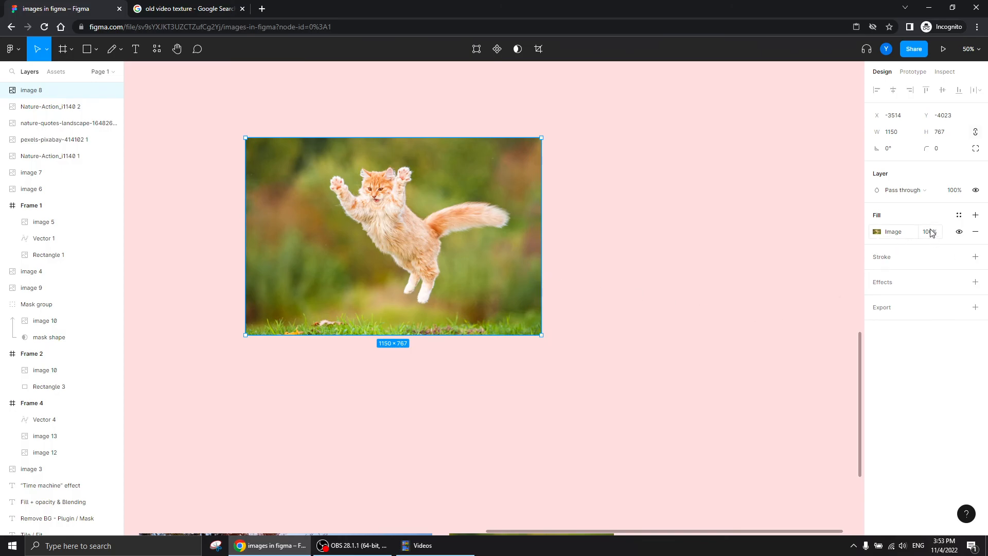
- Try the Multiply, Screen and Luminosity blend modes on the leaping cat image
left_click(906, 191)
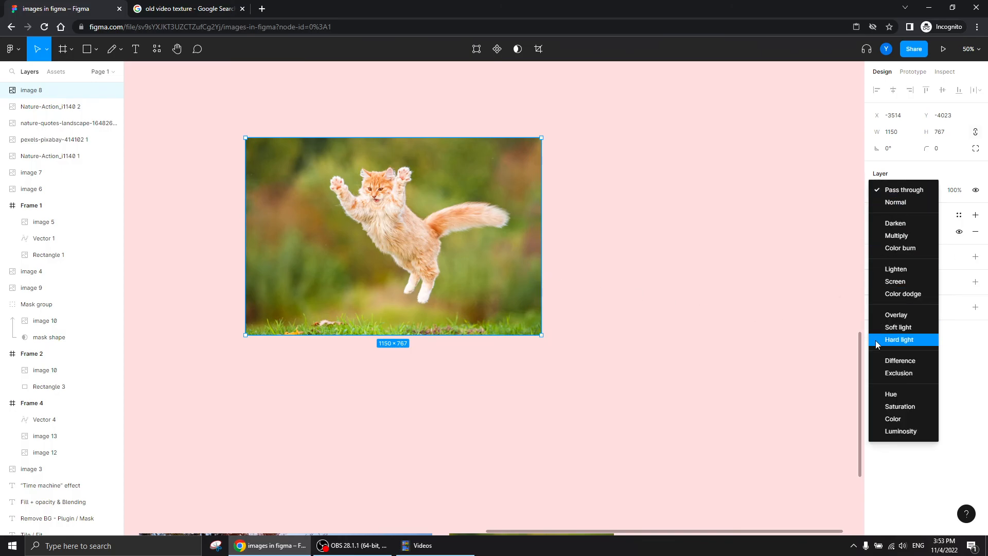
left_click(896, 236)
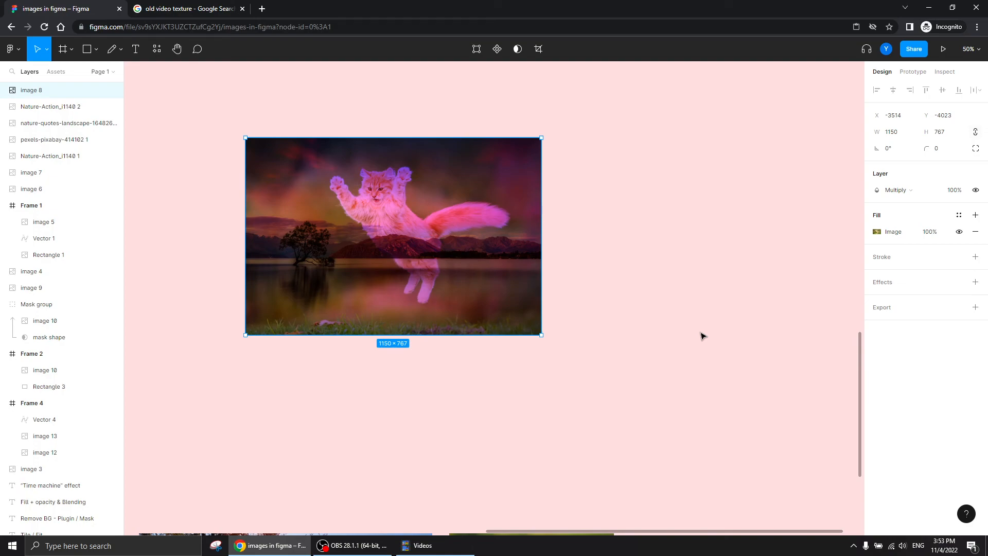
left_click_drag(604, 302, 731, 342)
key("shift+0")
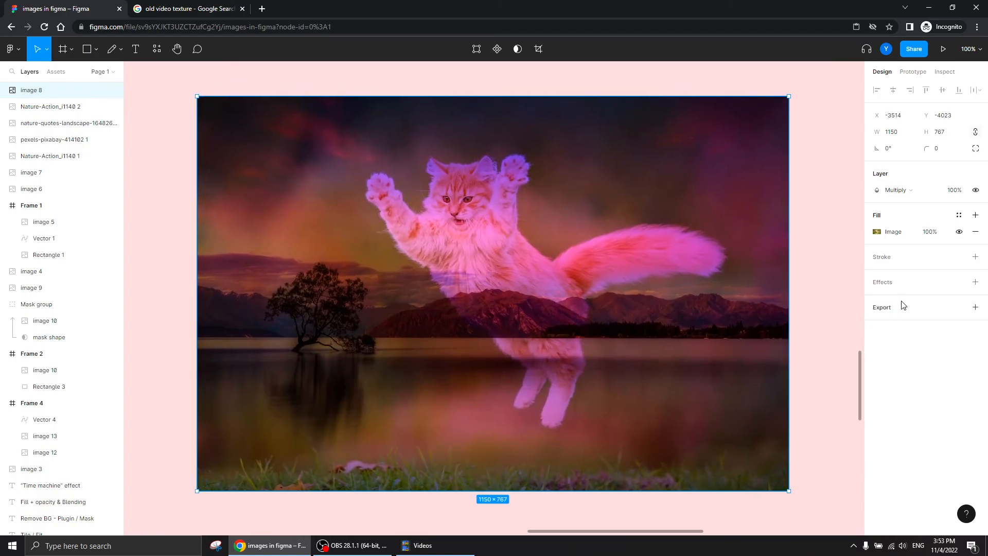
left_click(897, 190)
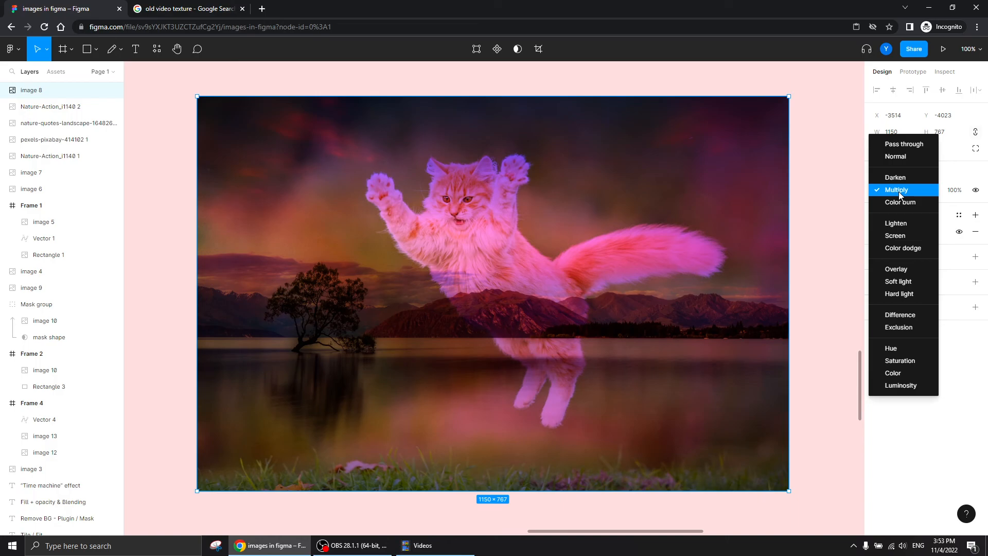
left_click(895, 236)
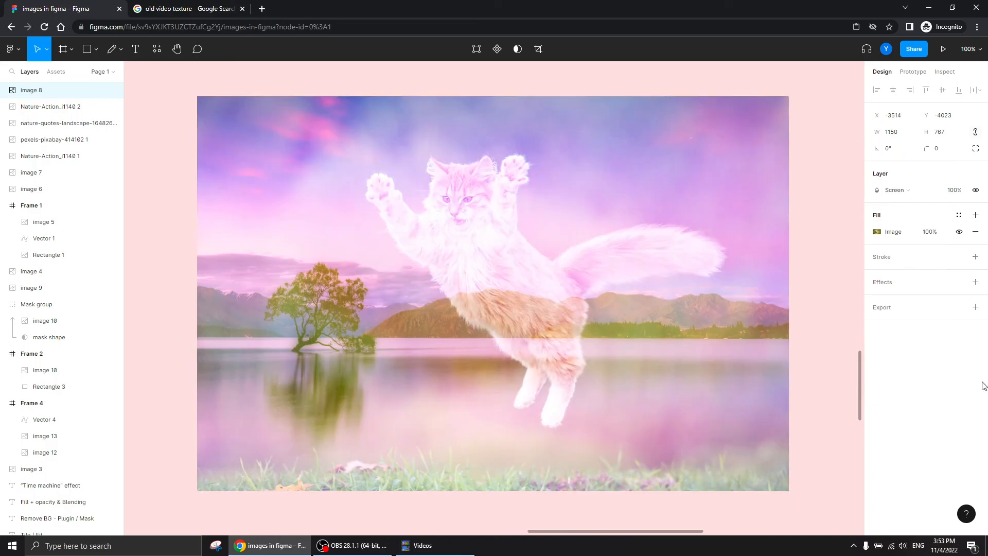
left_click(896, 191)
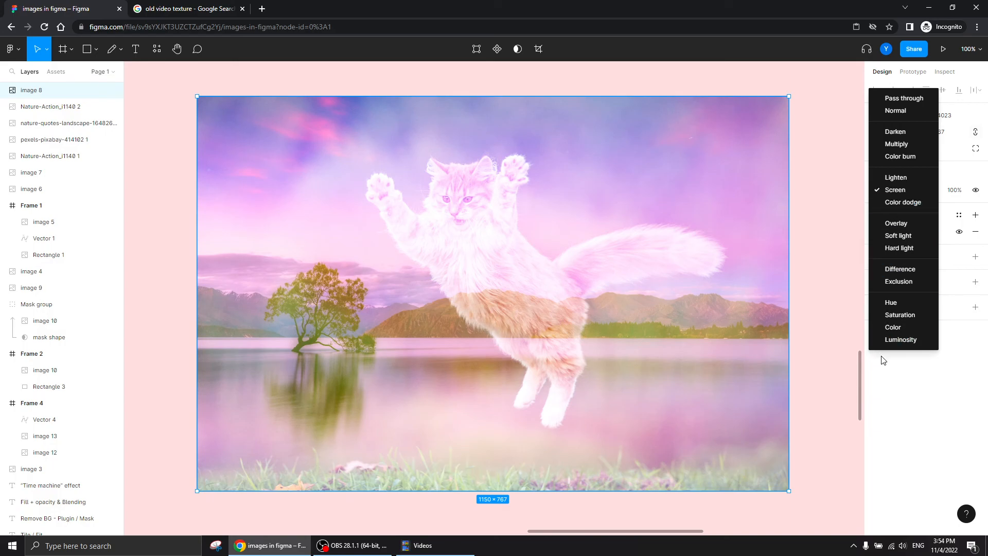
left_click(900, 340)
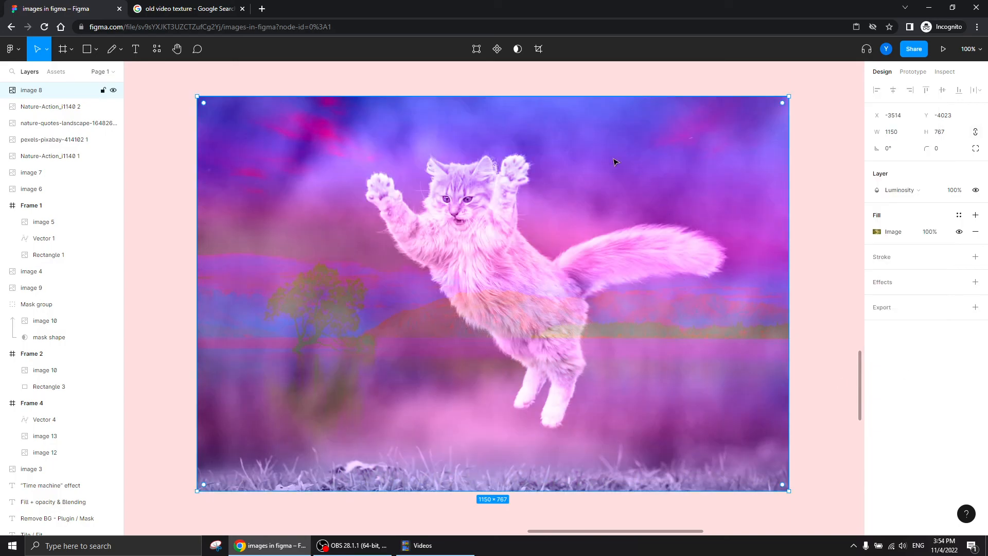
left_click(900, 233)
left_click(900, 233)
- Set the cat image's blend mode to Overlay and shift it sideways to X -2948, over the lake photo's right half
left_click(899, 193)
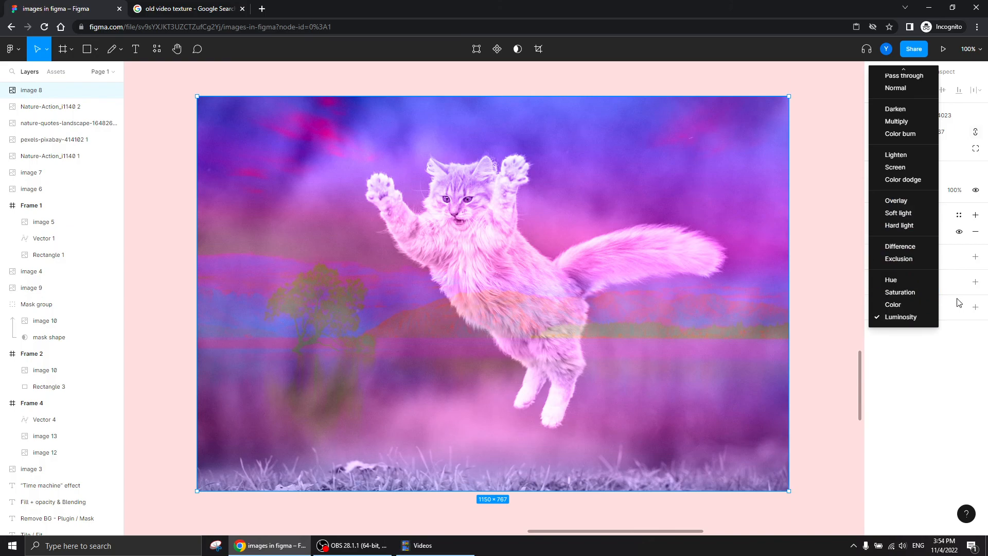
left_click(900, 201)
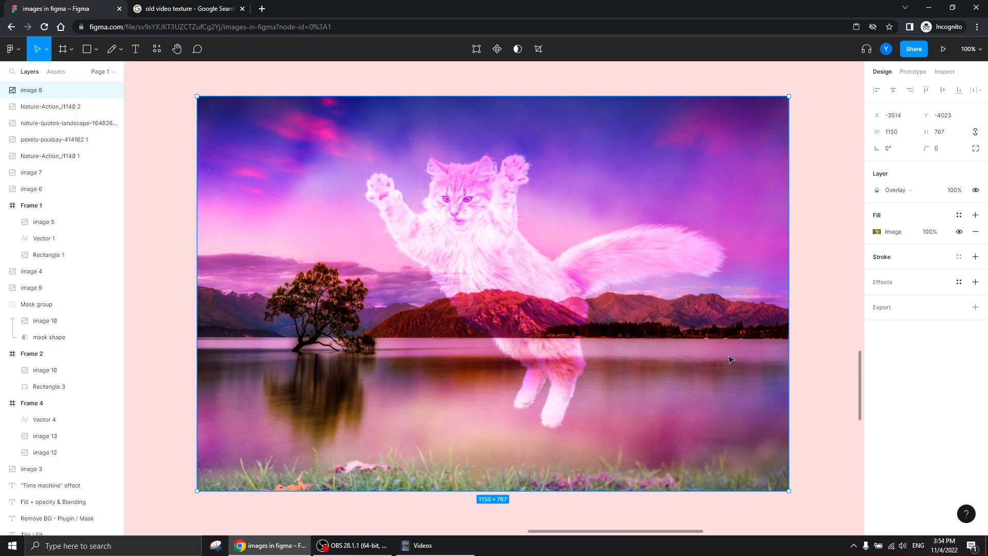
left_click_drag(294, 252, 586, 267)
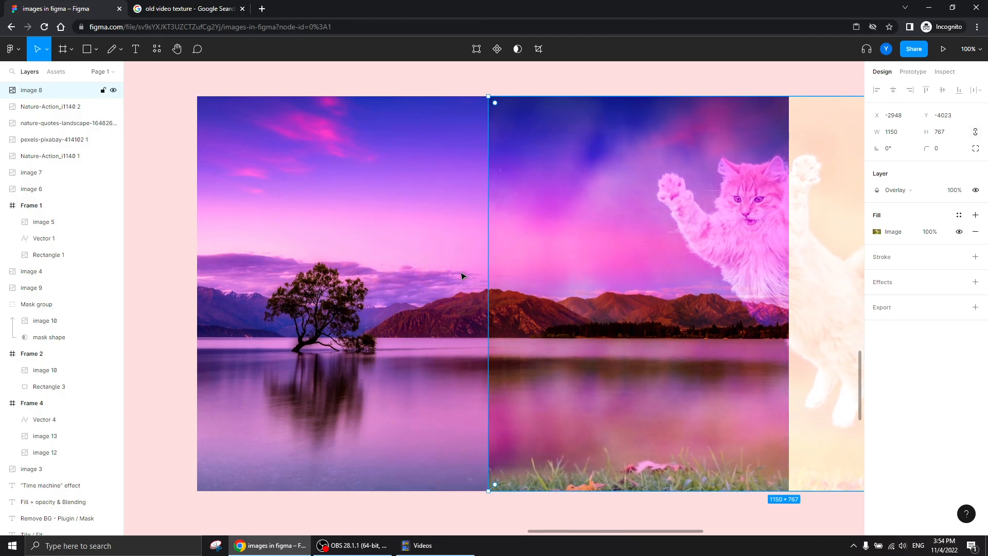
left_click(160, 241)
- Enclose the lake and cat images in one frame sized 1150 × 767 with clipped content
key("ctrl+minus")
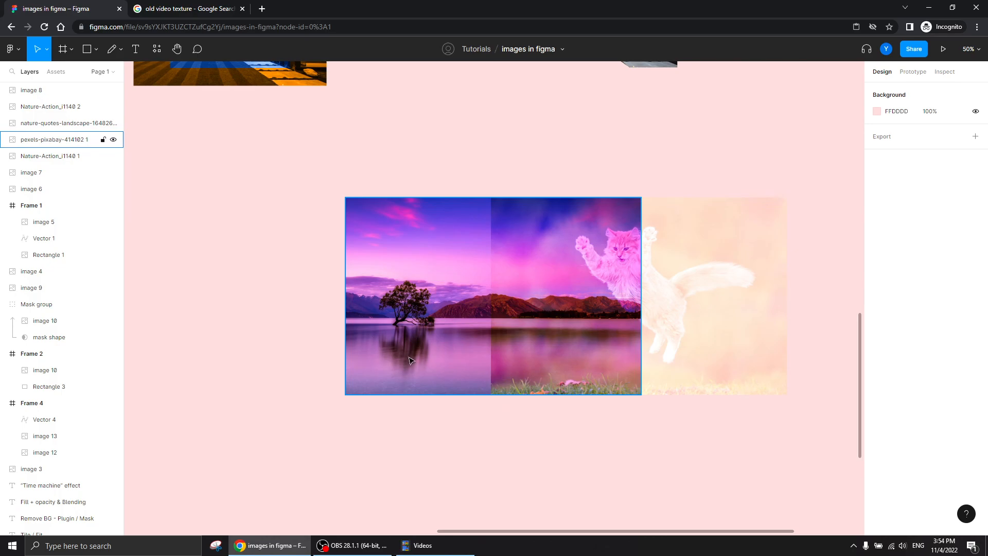
left_click_drag(408, 357, 362, 320)
left_click_drag(257, 123, 770, 402)
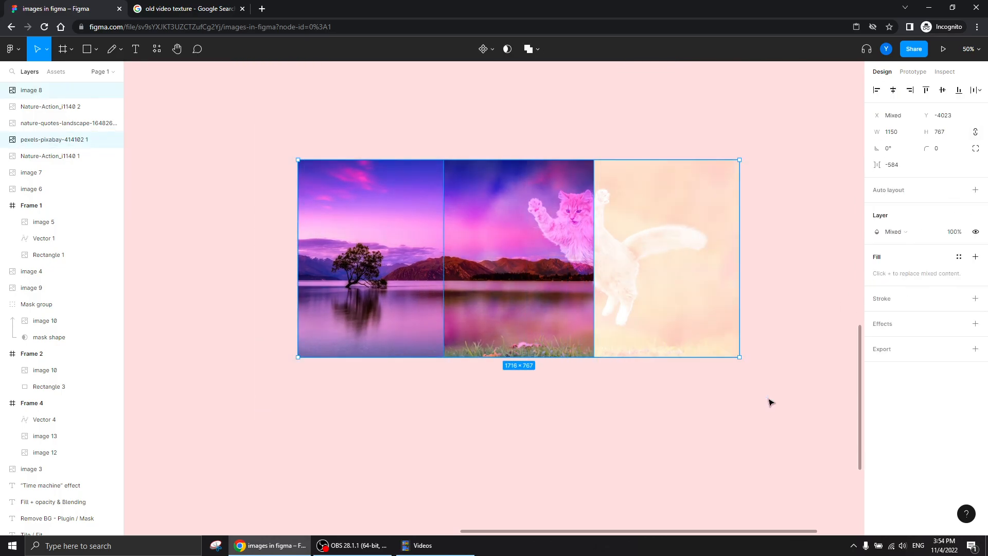
key("ctrl+alt+g")
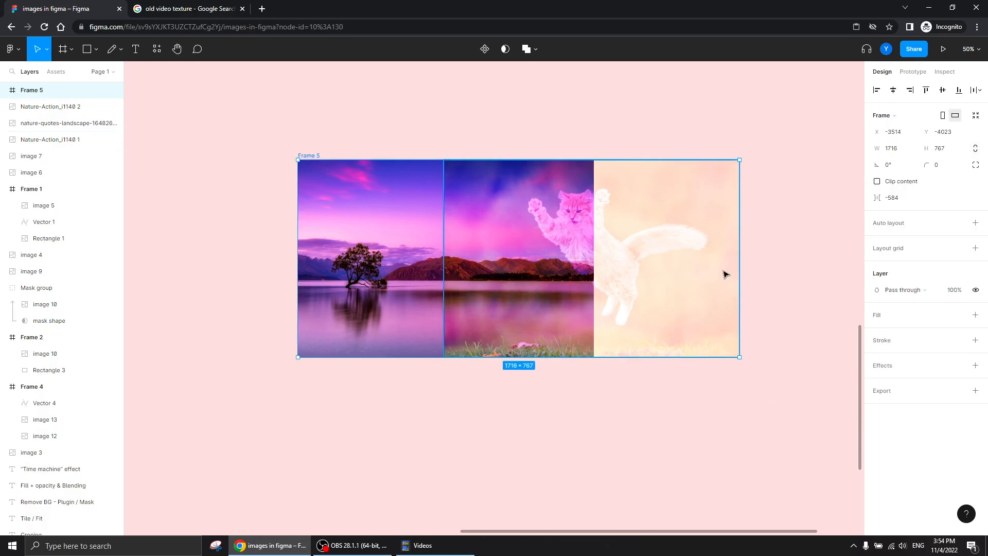
left_click_drag(739, 272, 597, 282)
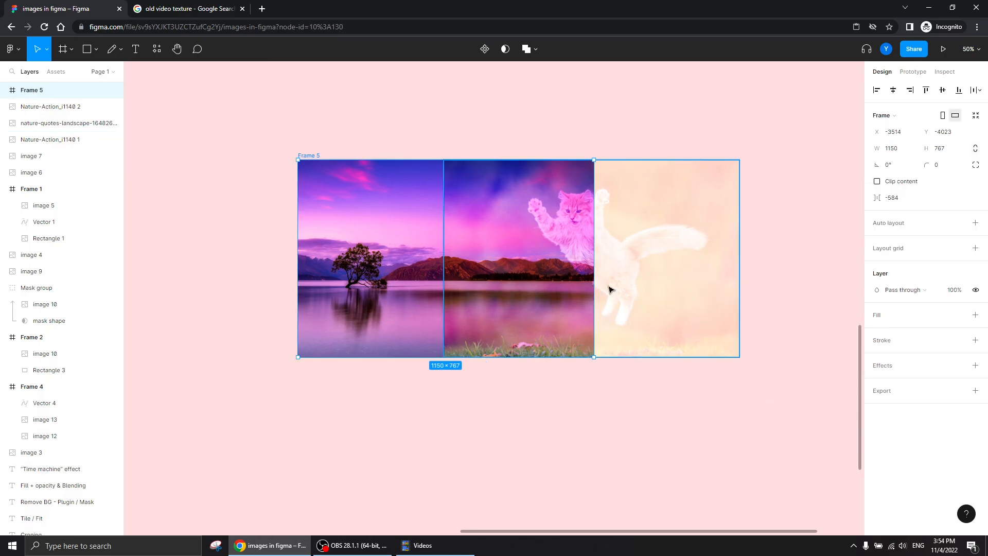
left_click(876, 182)
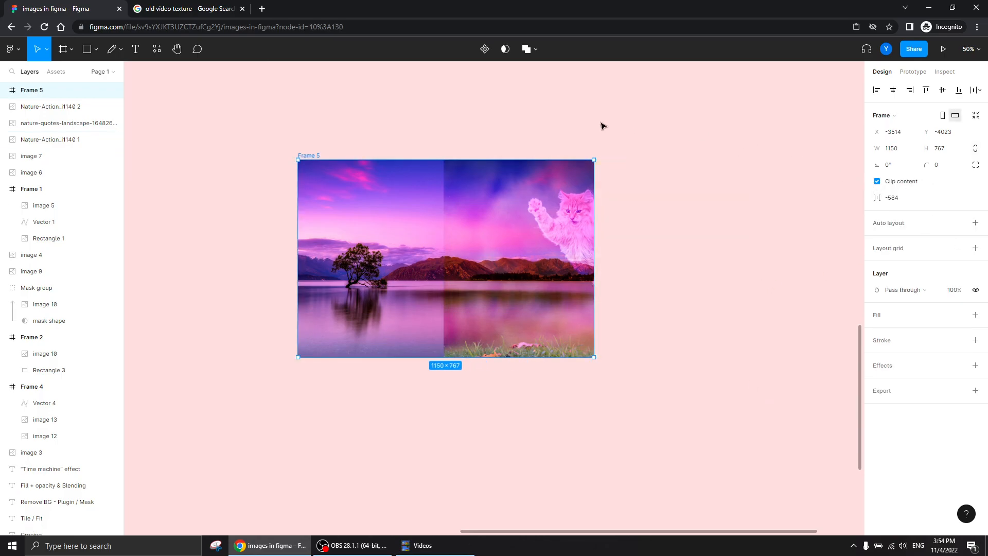
- Review the finished image examples across the canvas, from the blended lake and cat frame to the topic list beside the house photos
left_click(603, 126)
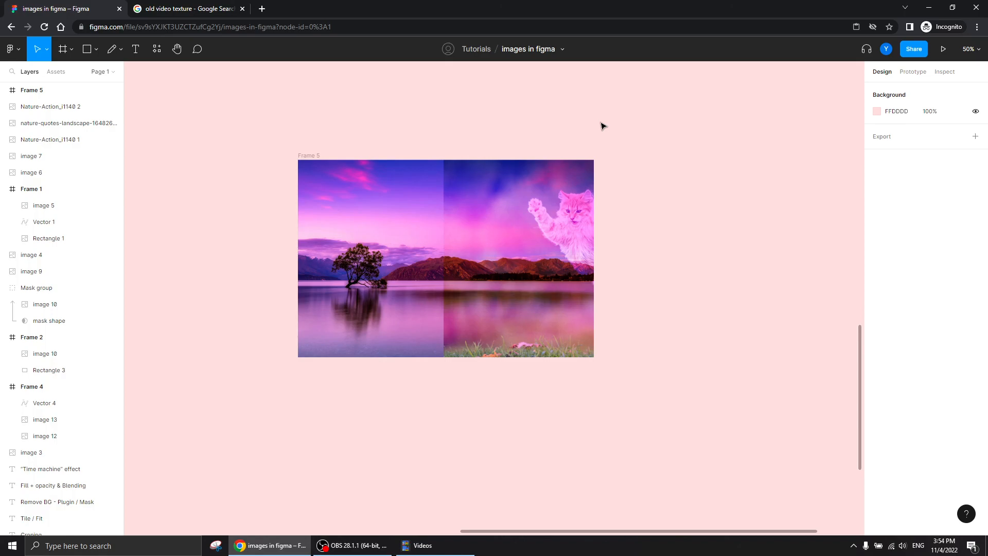
left_click(501, 246)
left_click(392, 133)
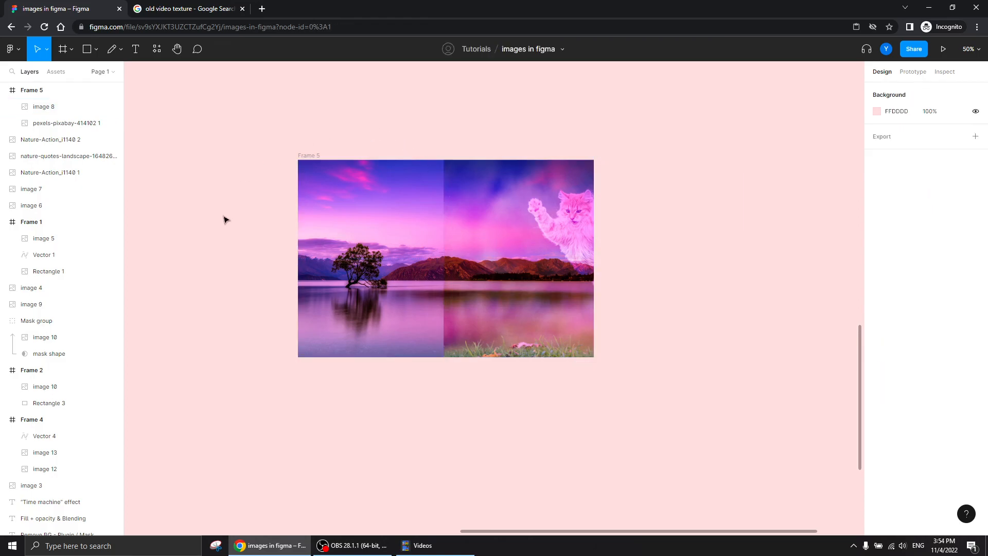
scroll(339, 399, "down", 4)
left_click_drag(414, 303, 356, 191)
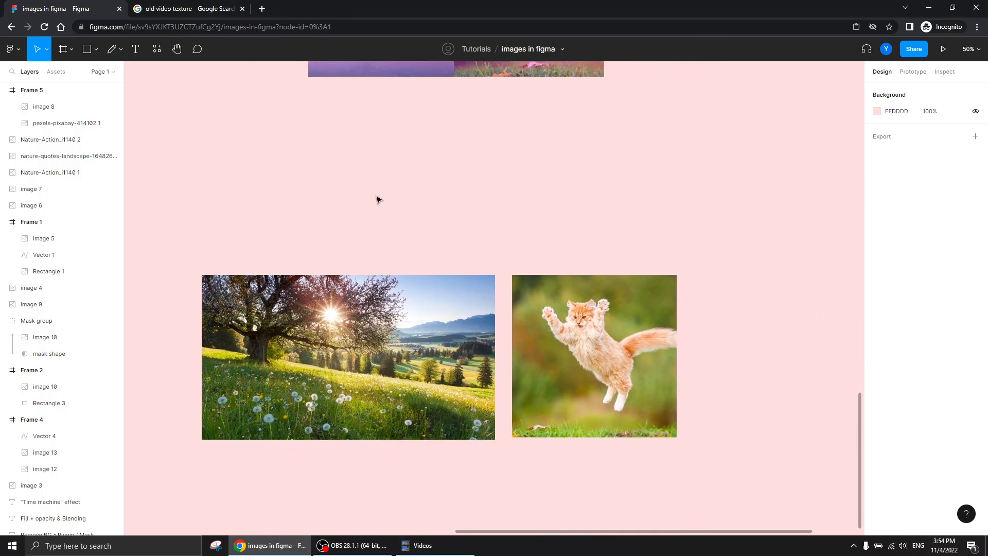
key("ctrl+minus")
left_click_drag(220, 199, 504, 390)
left_click_drag(567, 159, 236, 481)
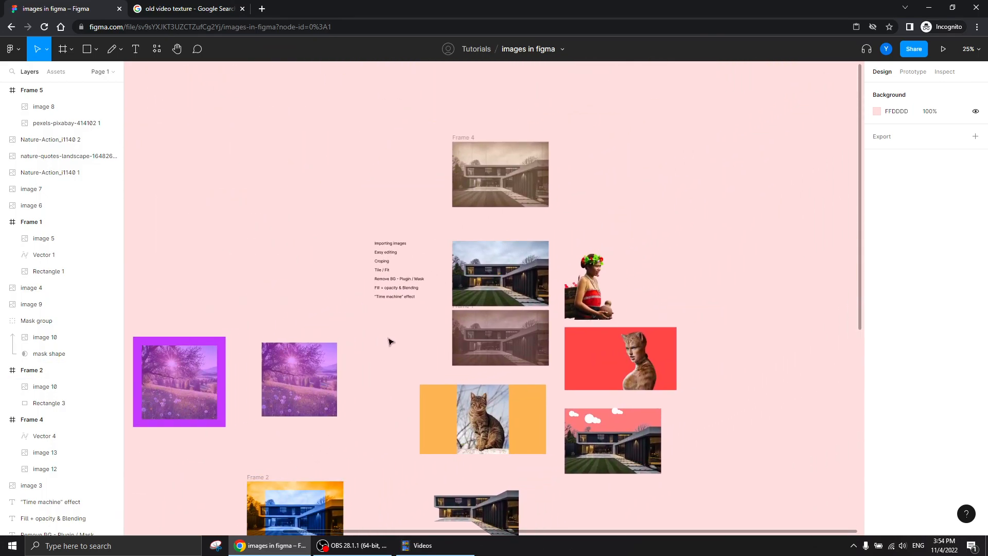
scroll(303, 324, "up", 5)
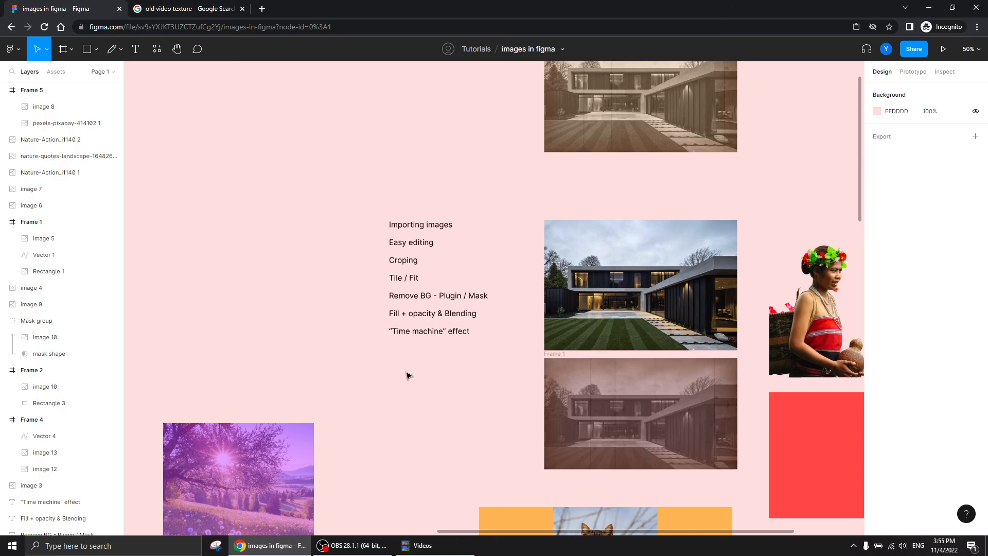
left_click(352, 546)
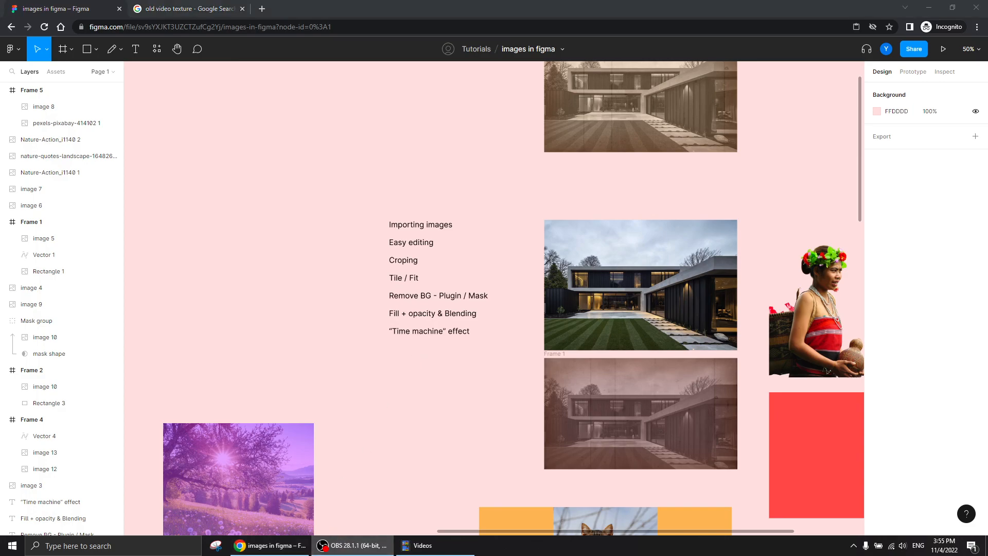